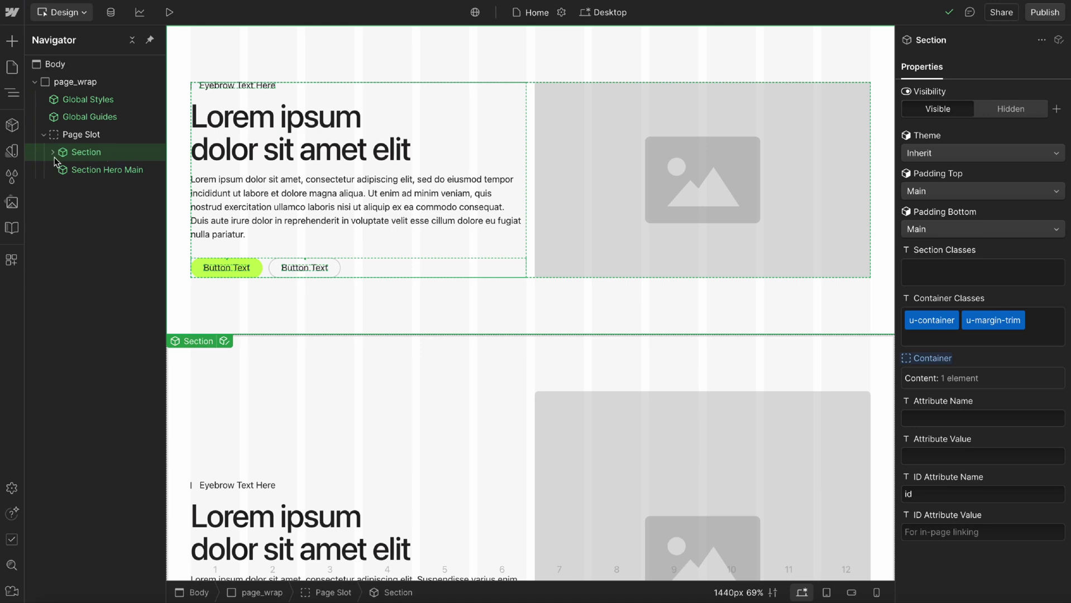
Examine the nested structure of the Section in comparison with the Section Hero Main component.
click(51, 153)
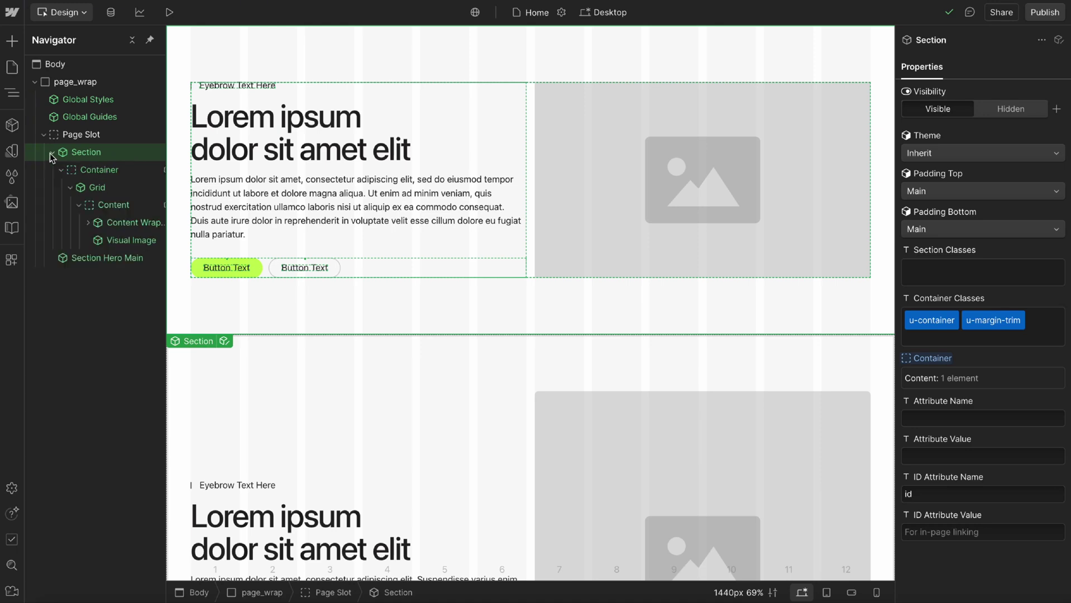
click(49, 153)
click(87, 173)
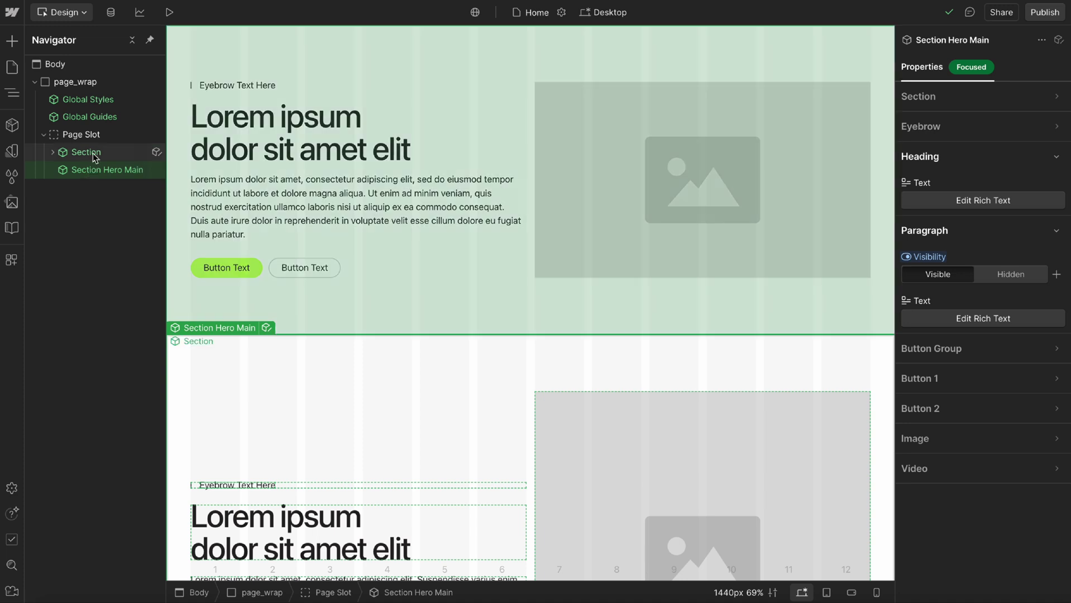
click(92, 153)
click(53, 152)
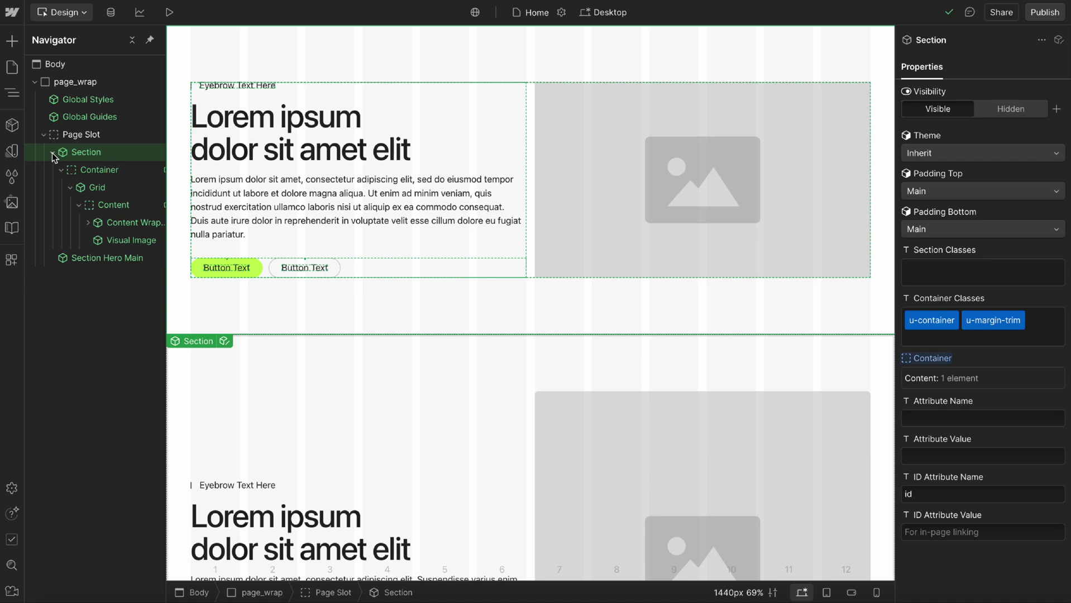
Duplicate the Grid inside the Section's Container and undo the duplication.
click(105, 171)
click(97, 187)
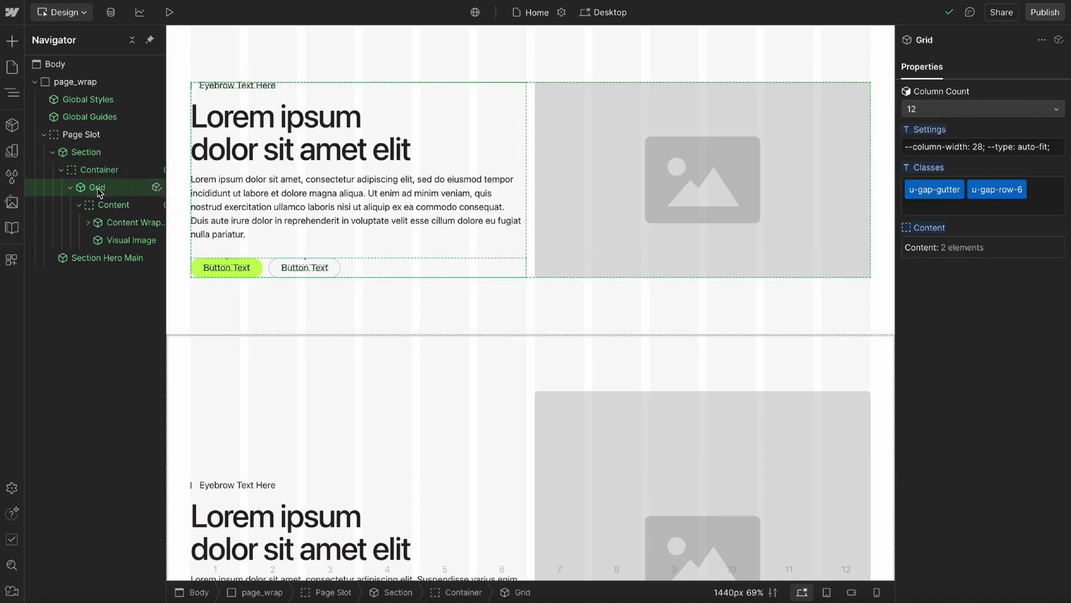
key(ctrl+d)
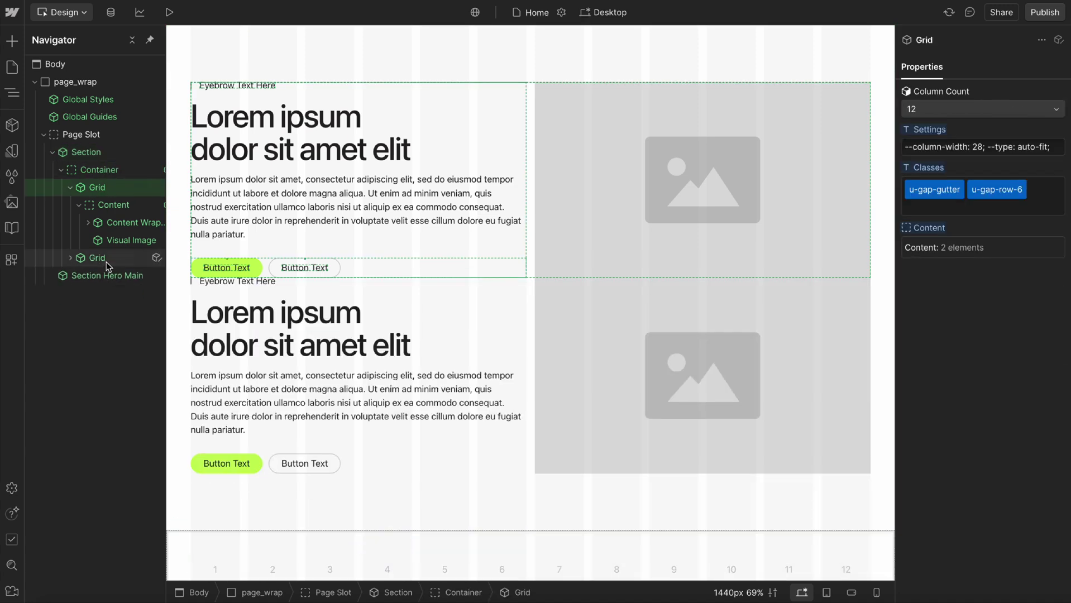
key(ctrl+z)
Inspect the properties of the upper Section's heading and of the Section Hero Main component.
click(281, 134)
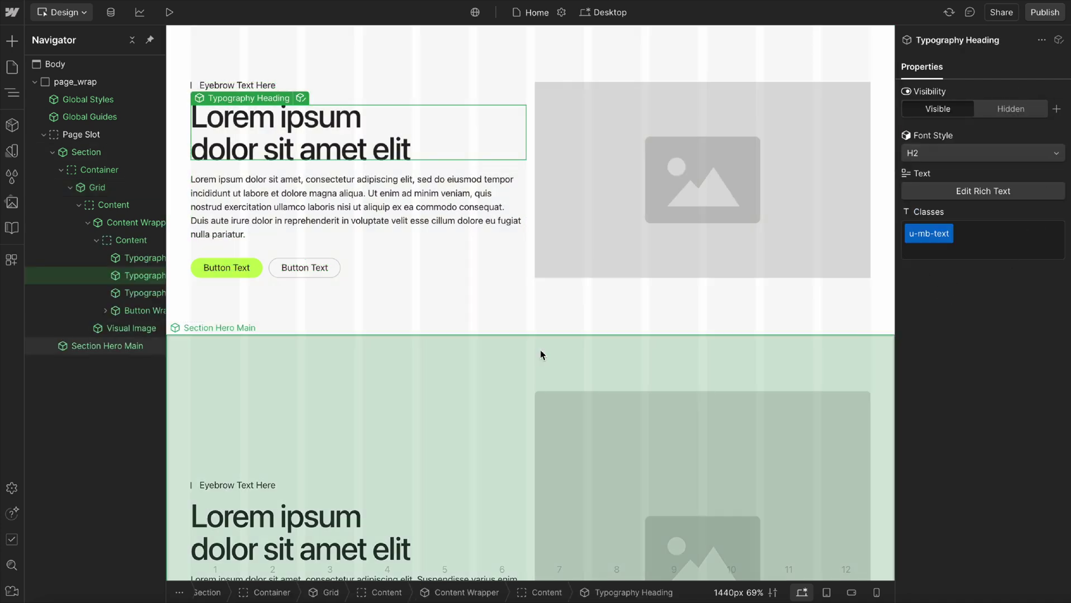
scroll(540, 354, down, 3)
click(381, 302)
scroll(380, 302, down, 2)
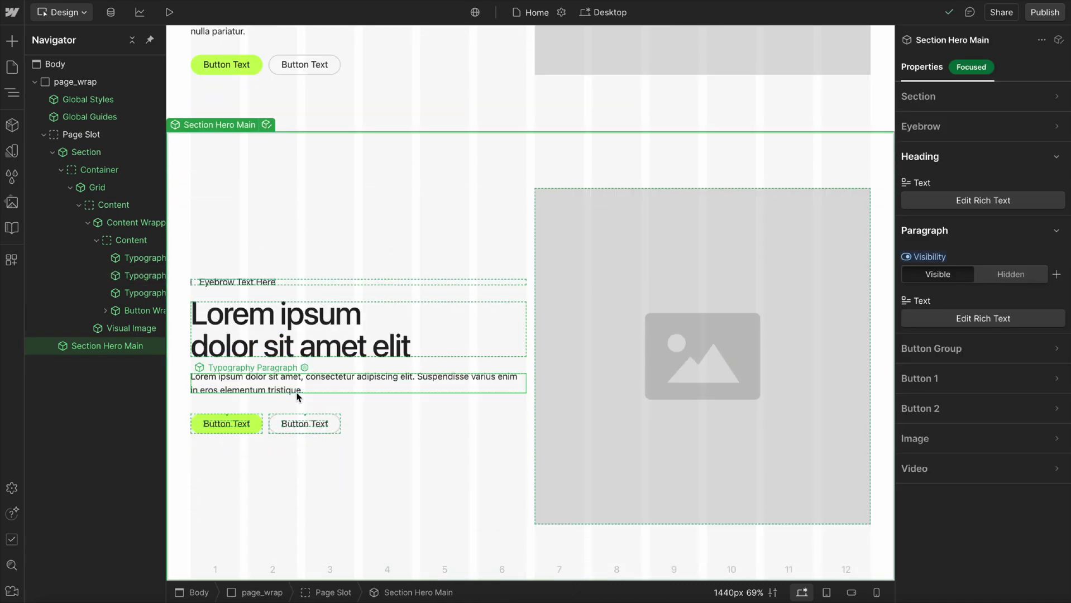
Set the Section Hero Main's paragraph visibility to Hidden and back to Visible.
click(977, 233)
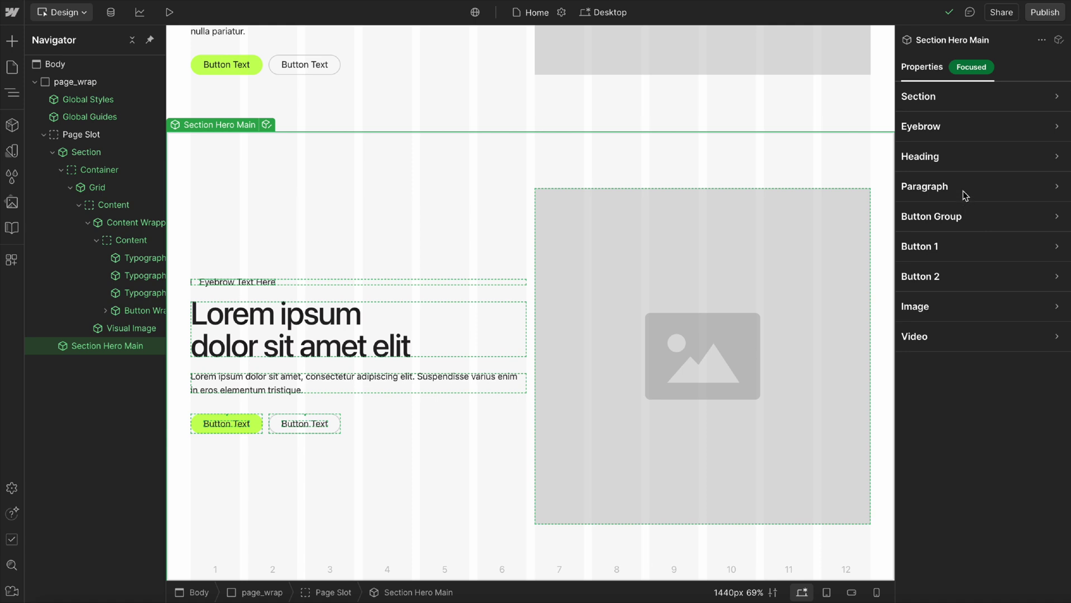
click(916, 184)
click(1008, 237)
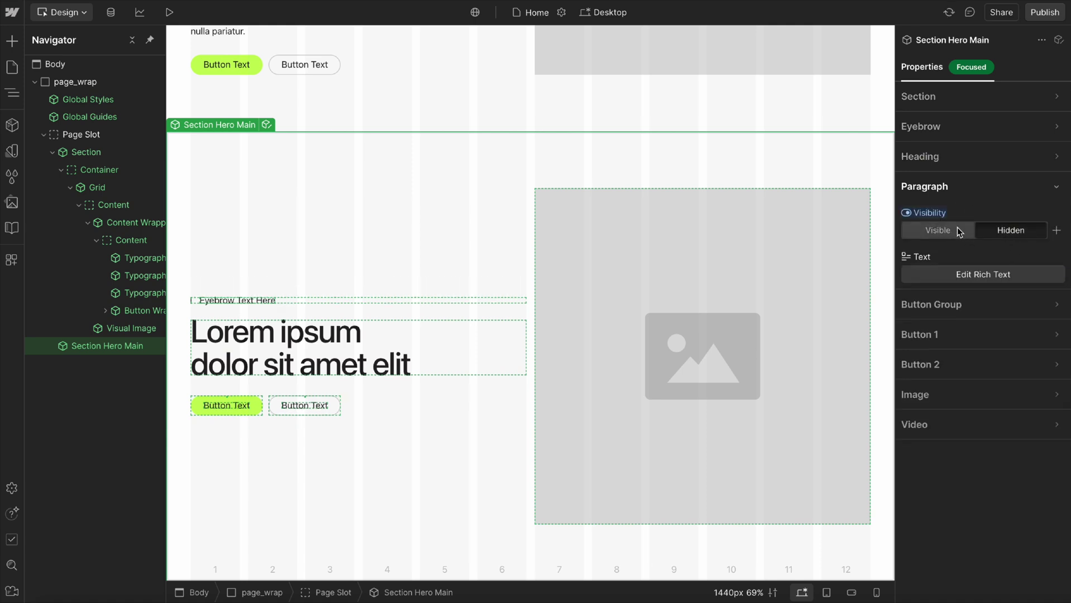
click(932, 234)
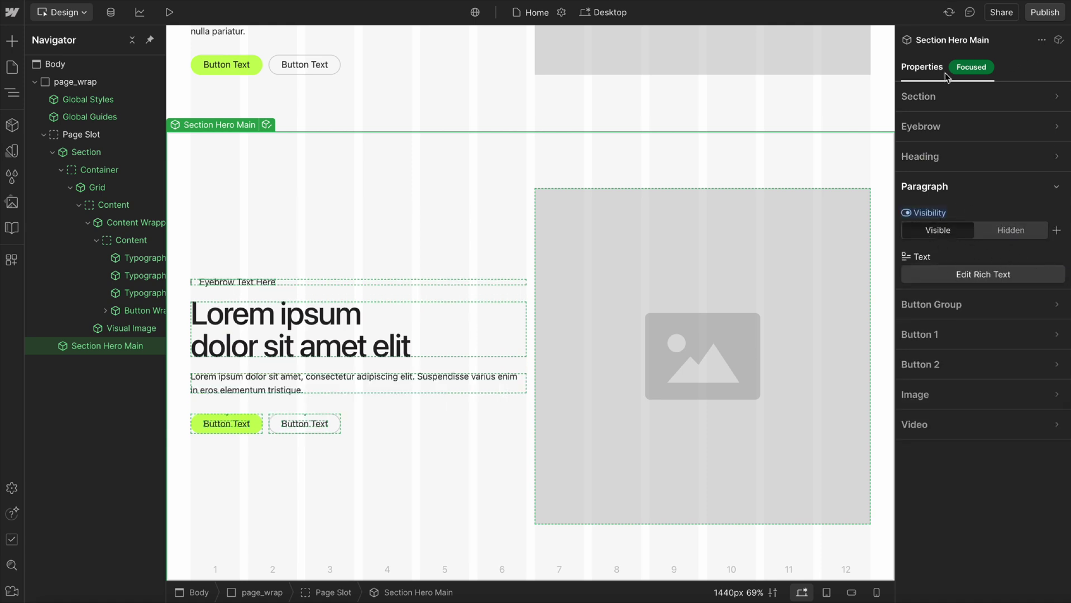
Set the upper Section's Typography Paragraph to Hidden and restore it to Visible.
scroll(495, 239, up, 3)
click(388, 151)
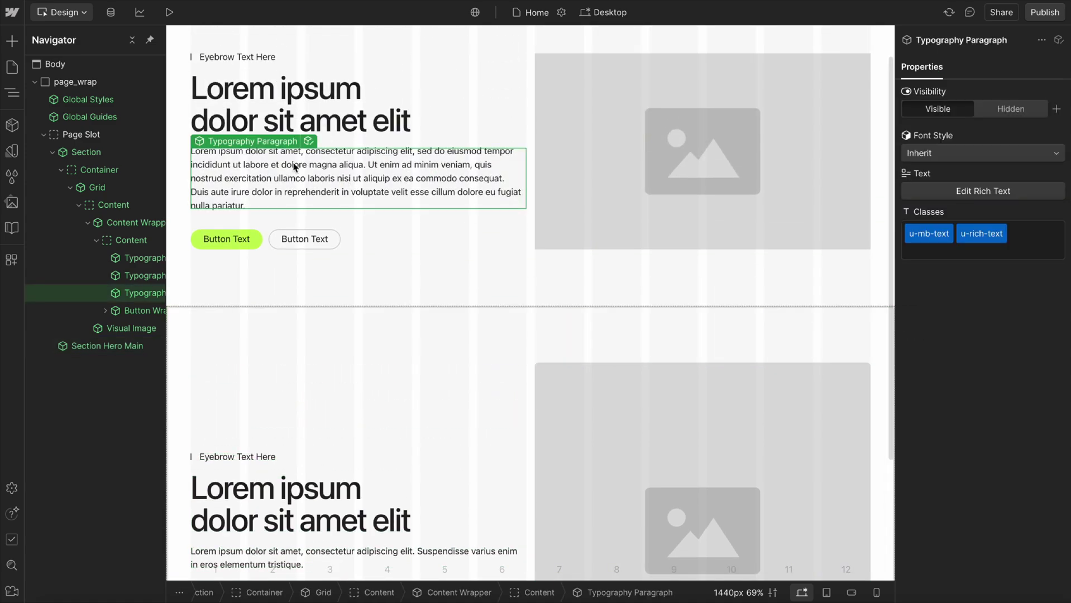
click(1025, 110)
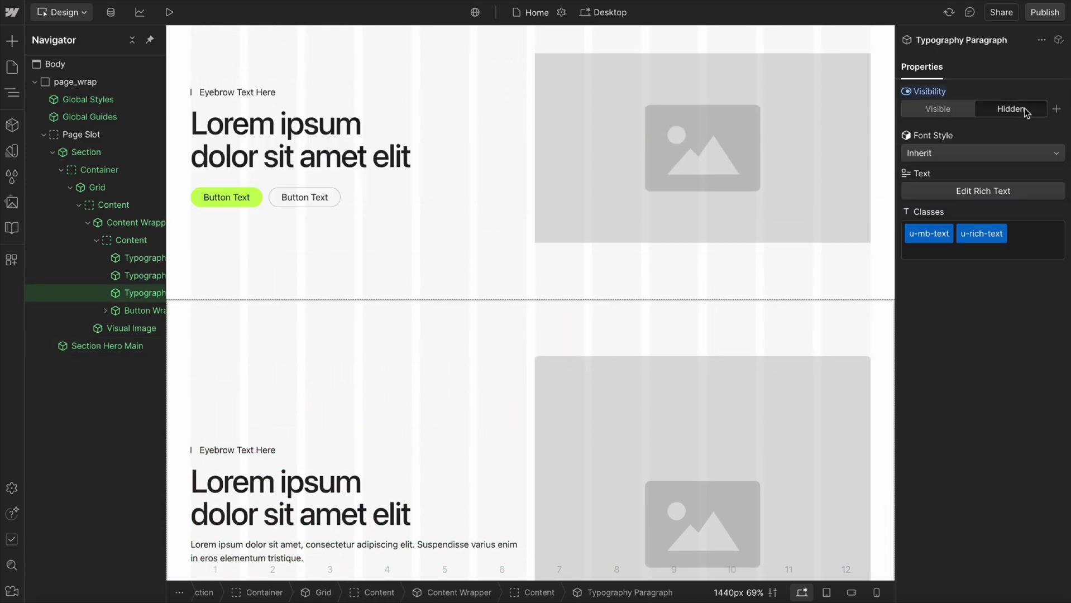
click(922, 98)
Duplicate the Section Hero Main instance on the page and select the lower copy.
scroll(421, 314, down, 2)
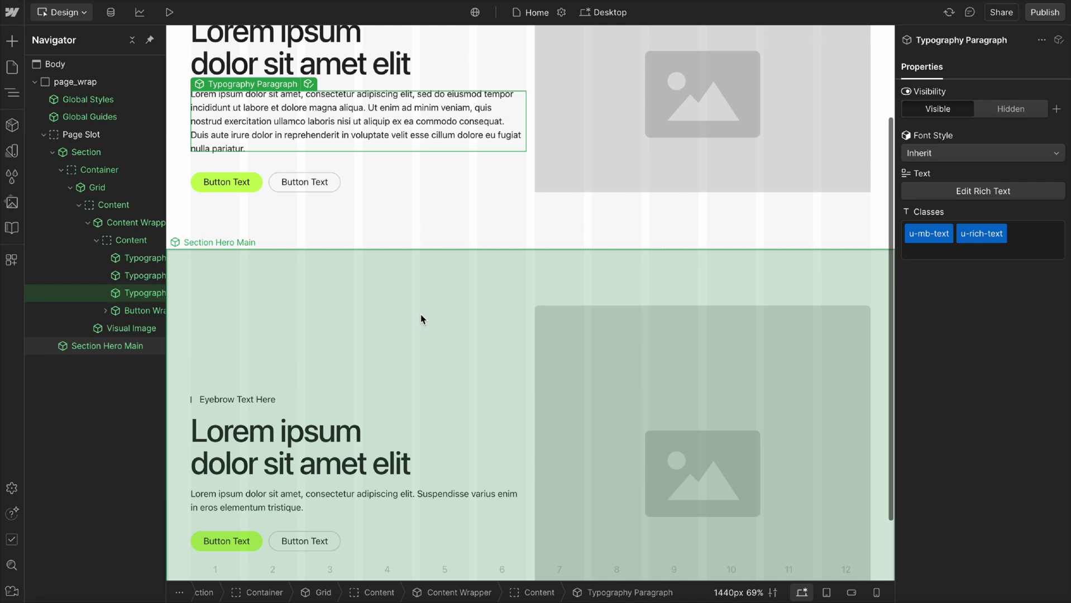
click(421, 319)
key(ctrl+d)
scroll(421, 319, down, 2)
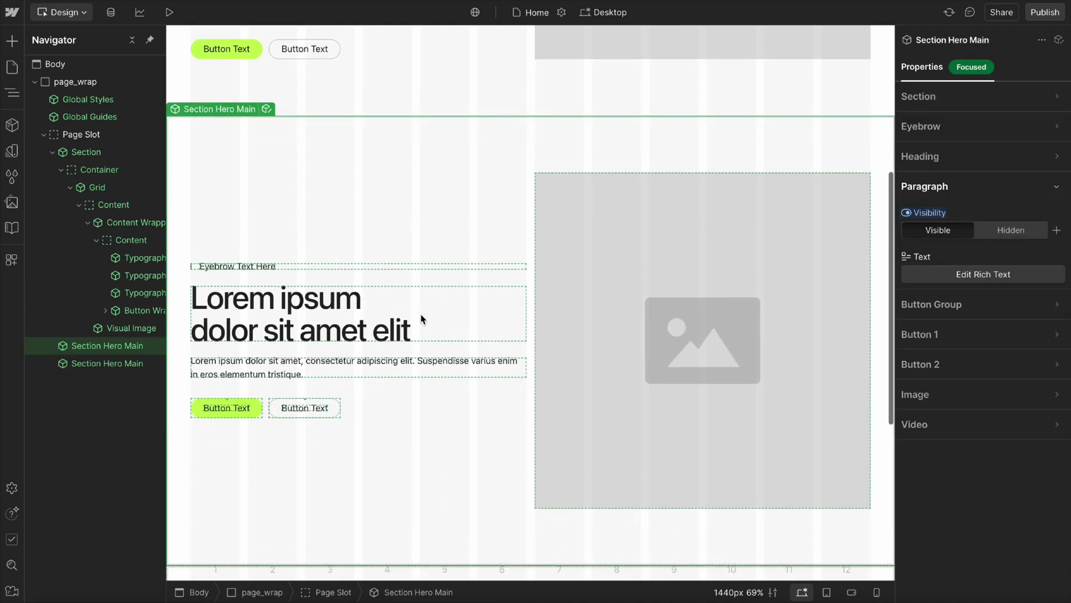
scroll(421, 318, down, 3)
click(289, 308)
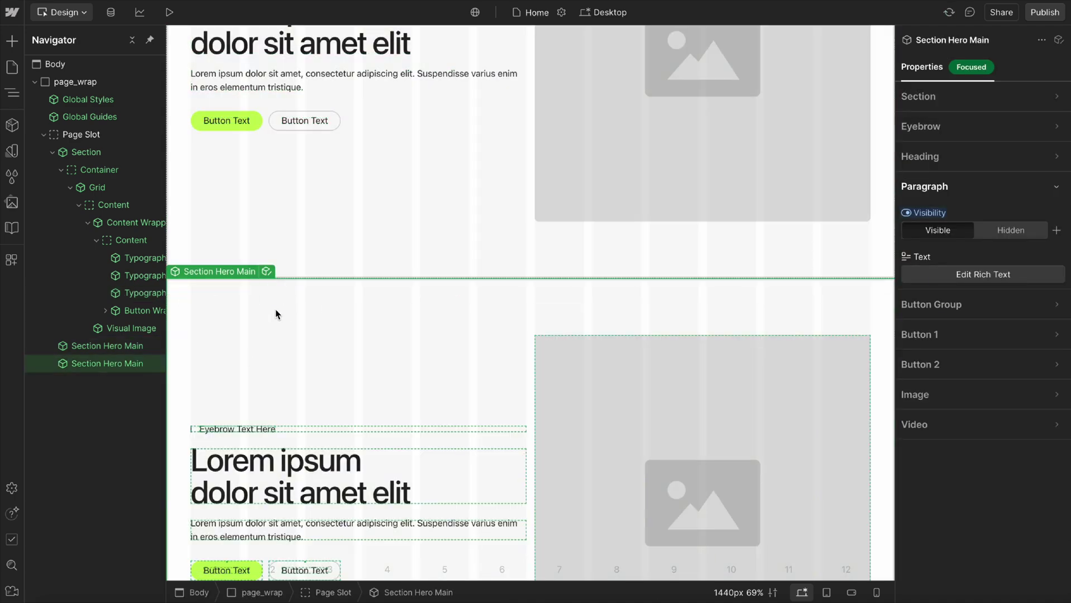
scroll(275, 318, down, 1)
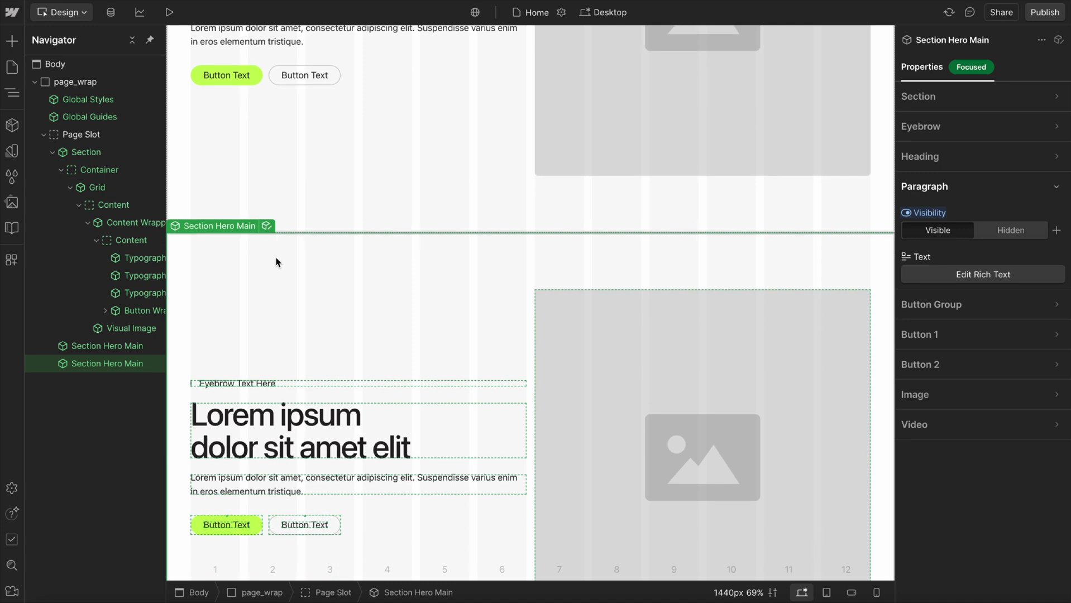
Edit the Section Hero Main component so its paragraph sits above the heading, and return to the page.
click(267, 226)
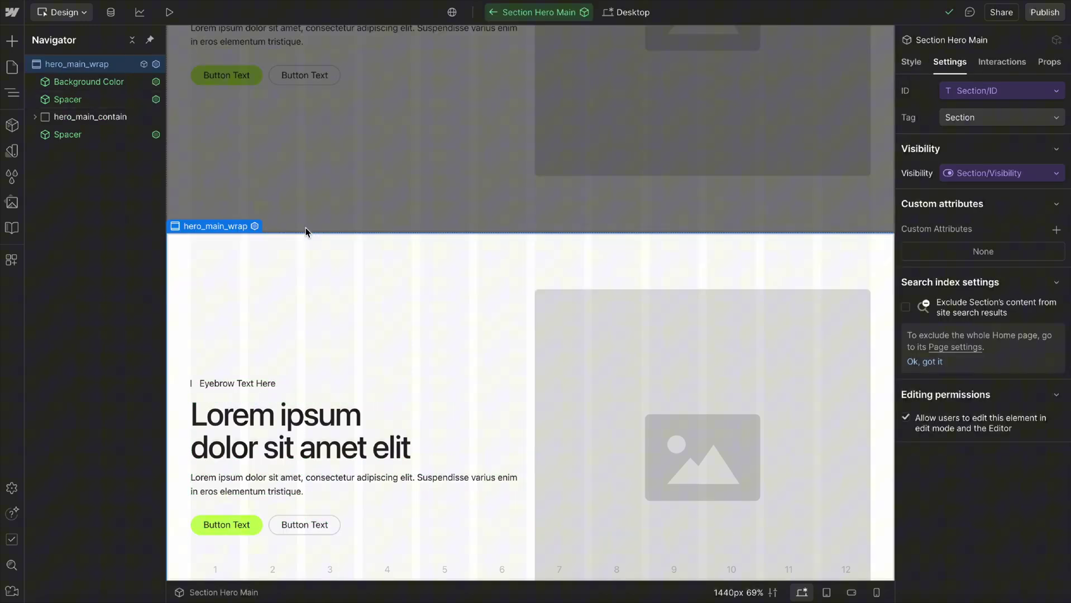
click(248, 472)
double_click(248, 477)
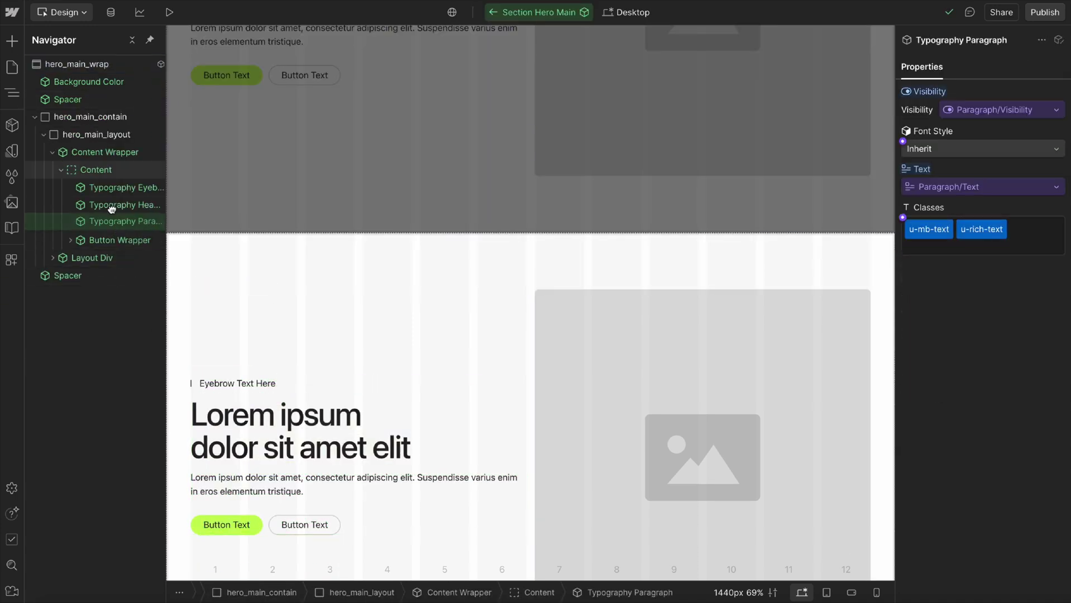
drag(111, 208, 107, 206)
scroll(418, 350, up, 2)
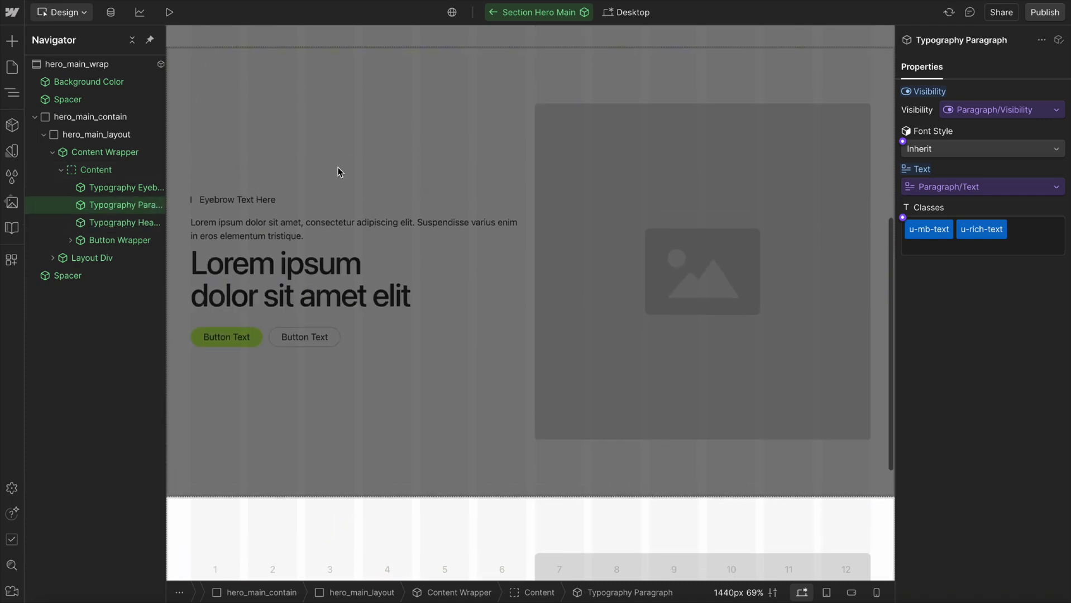
key(Escape)
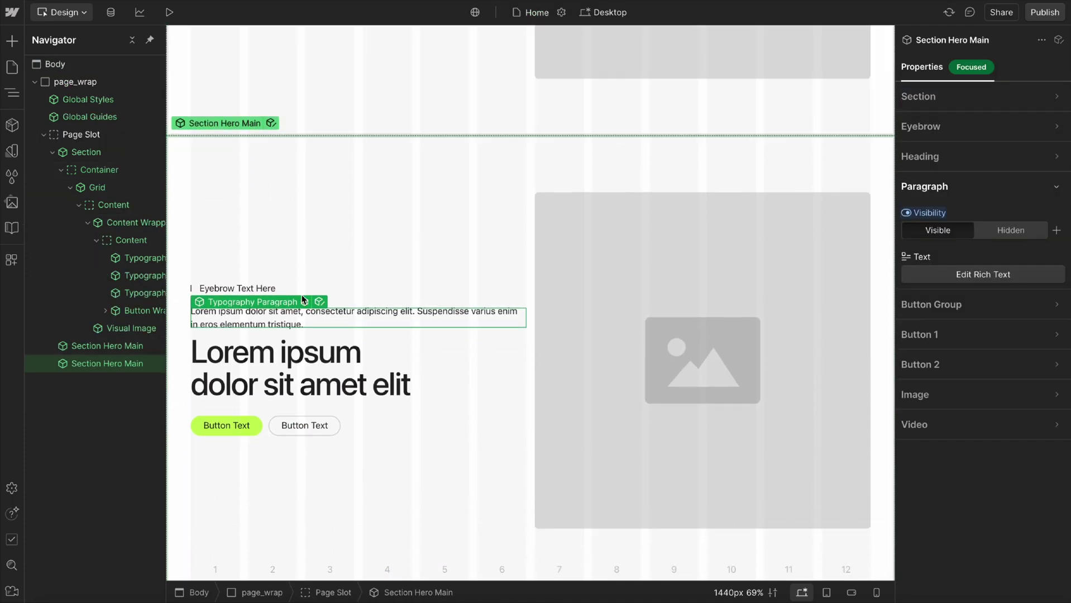
Revert the paragraph reorder in Section Hero Main and remove its duplicate instance from the page.
scroll(302, 300, up, 7)
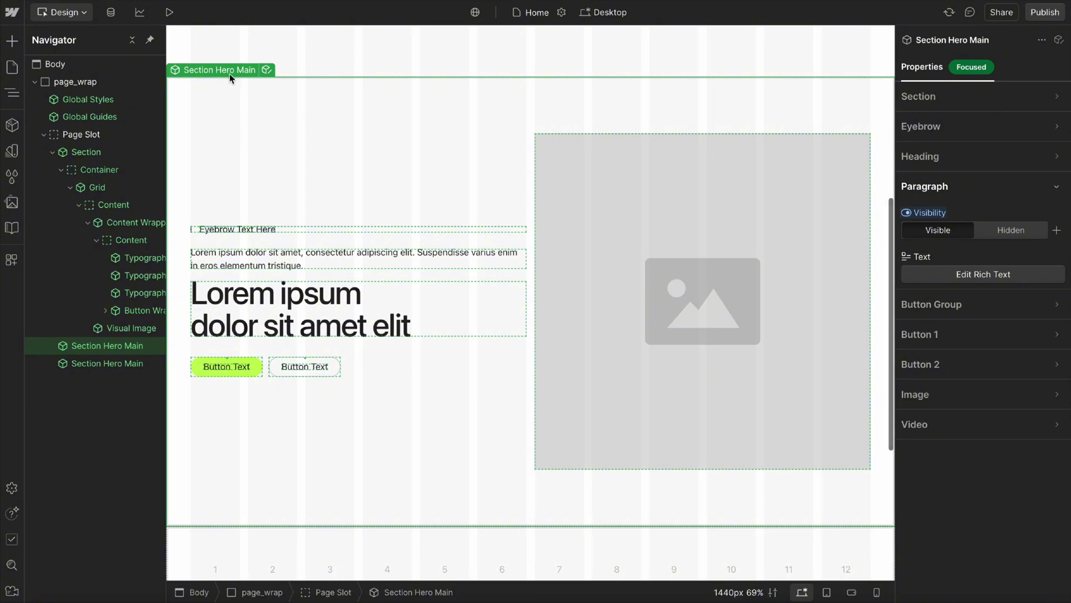
key(Delete)
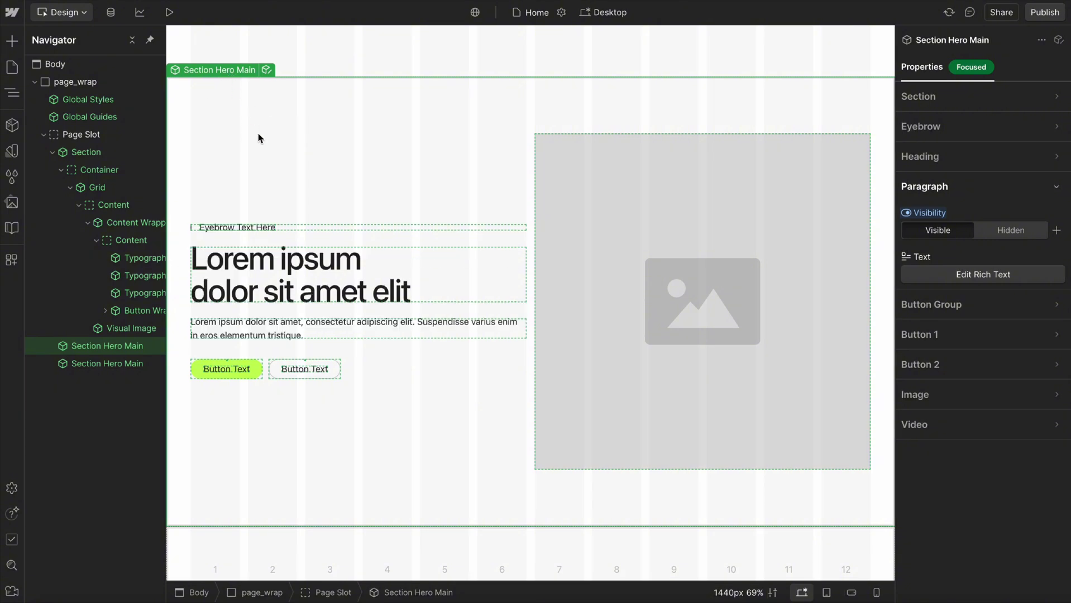
scroll(258, 128, up, 1)
scroll(258, 127, up, 4)
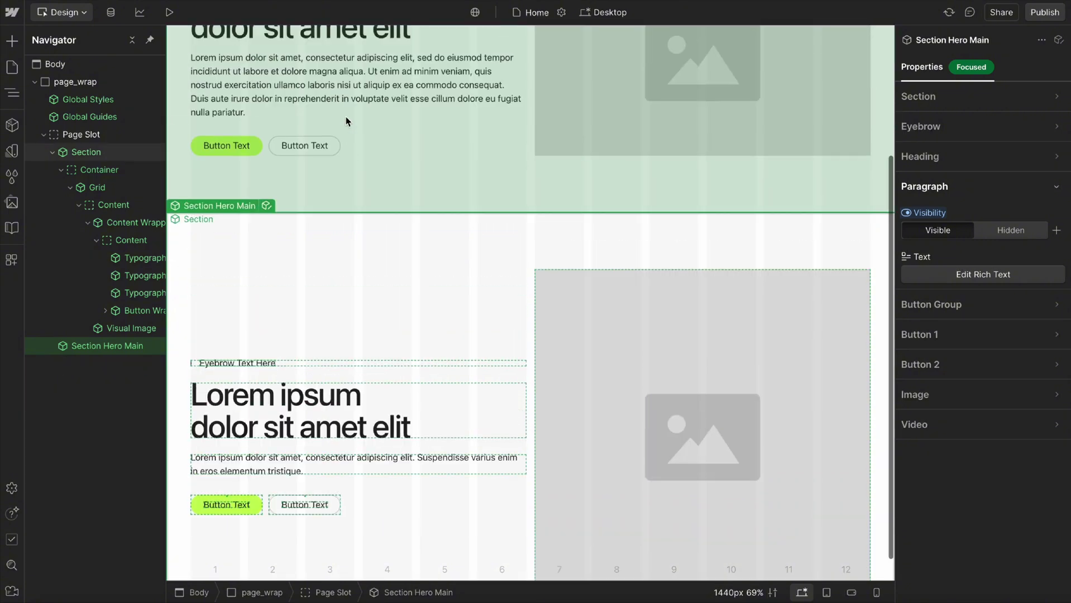
Duplicate the upper Section within the Page Slot.
click(279, 60)
key(ctrl+d)
scroll(421, 379, down, 3)
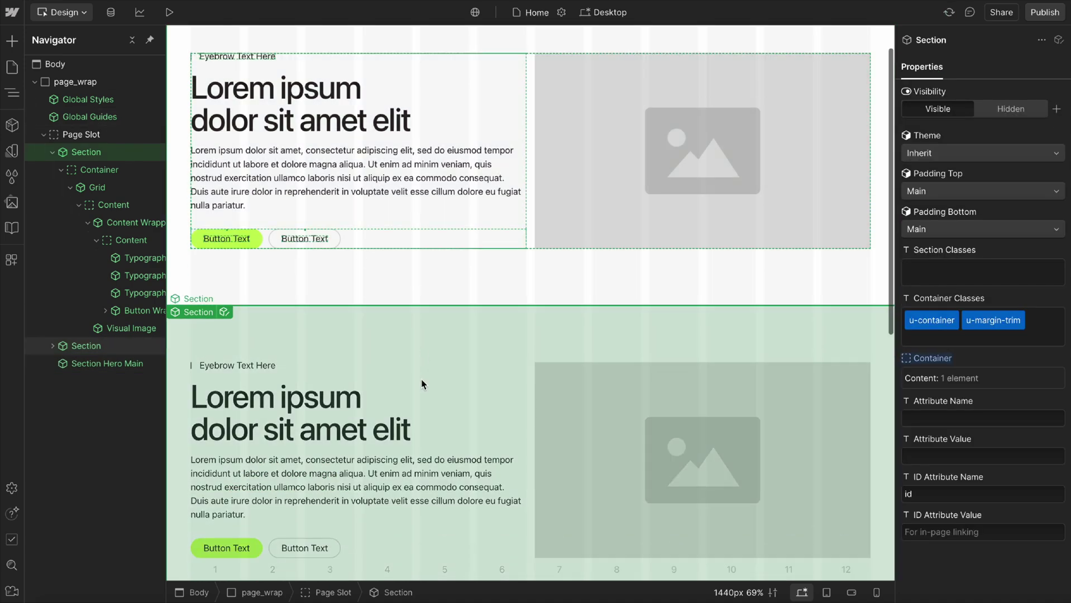
Move the Typography Paragraph above the Typography Heading in the duplicated Section.
click(313, 329)
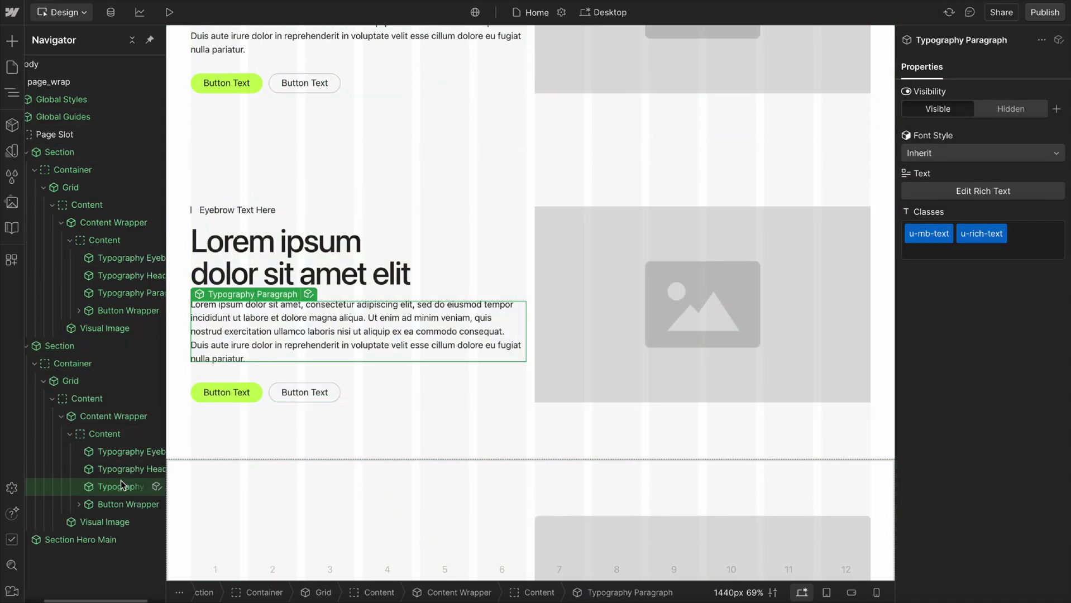
drag(121, 485, 398, 323)
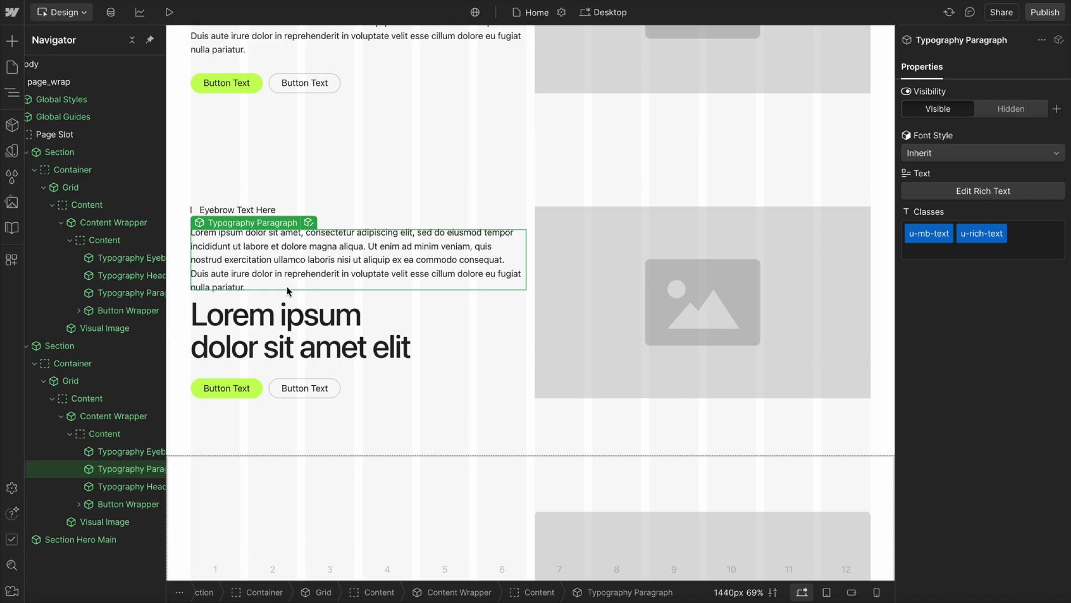
scroll(286, 286, up, 3)
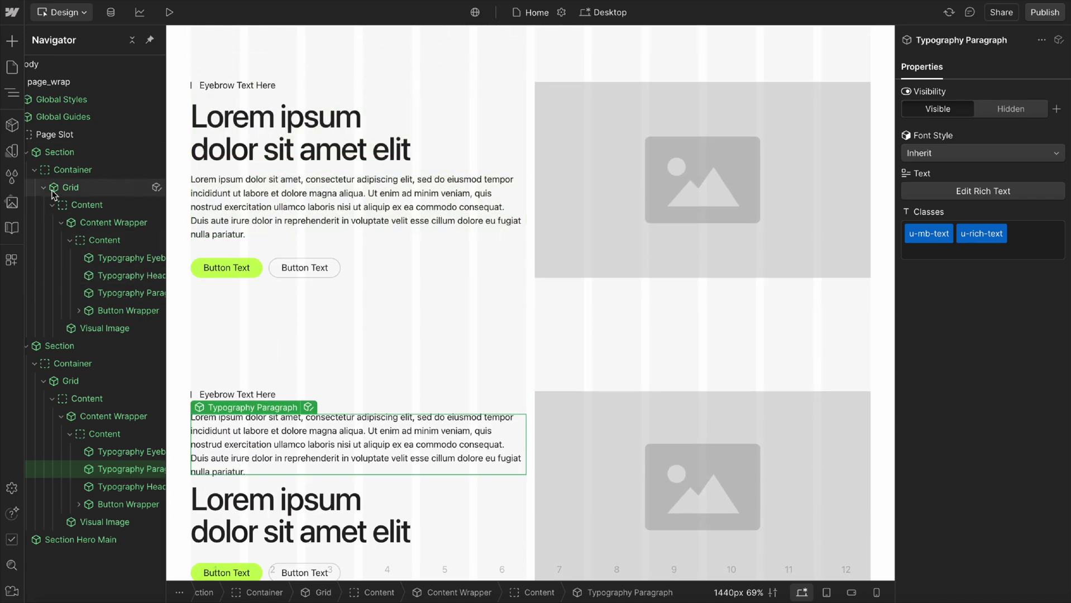
Collapse the first Section's structure and delete the duplicated Section with the reordered paragraph.
scroll(46, 188, left, 2)
click(53, 153)
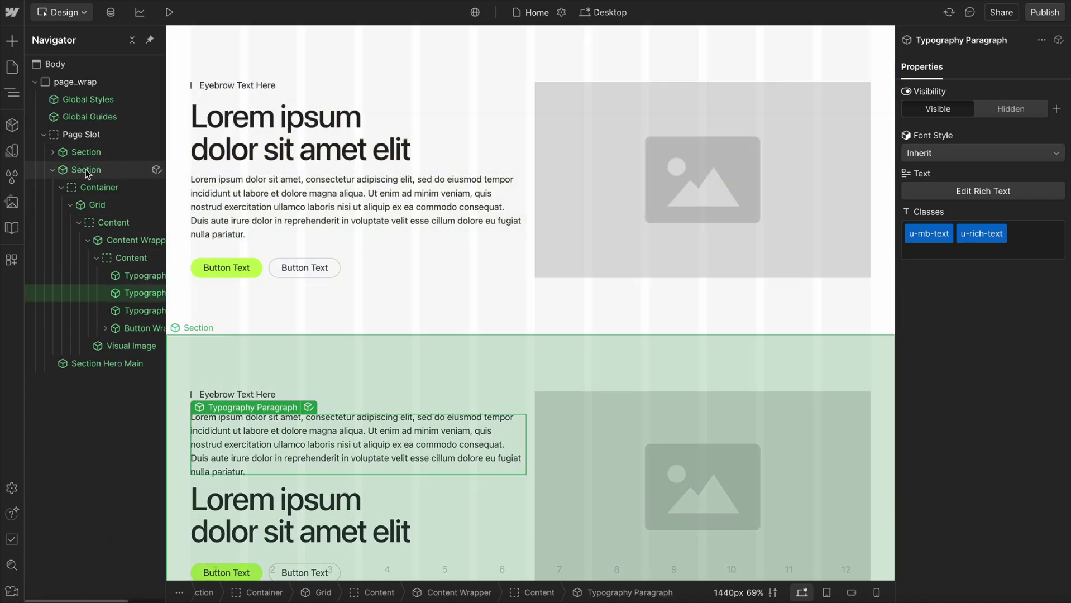
click(86, 170)
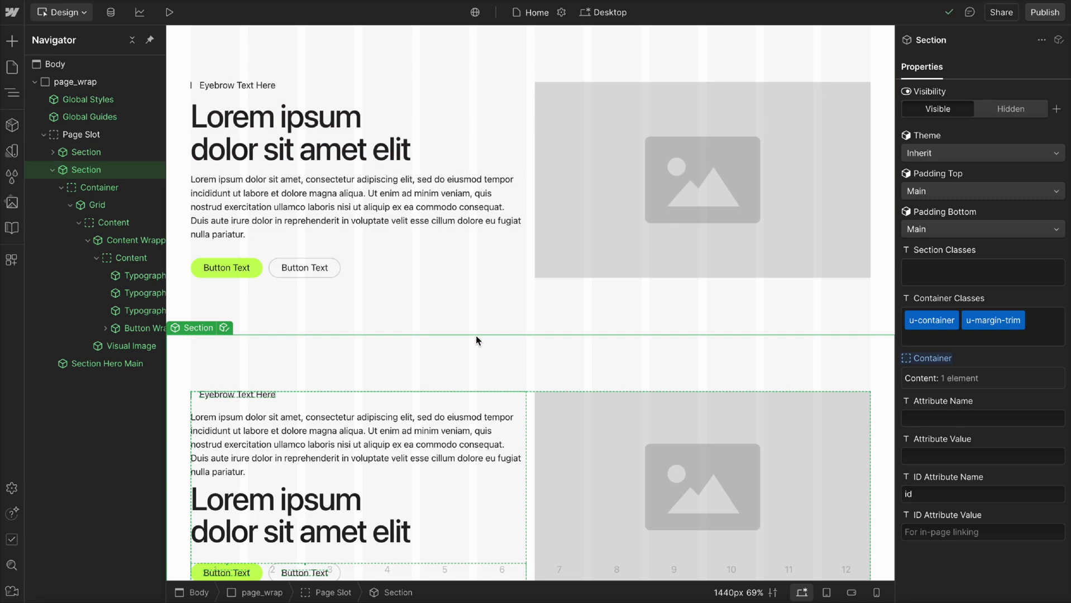
key(Delete)
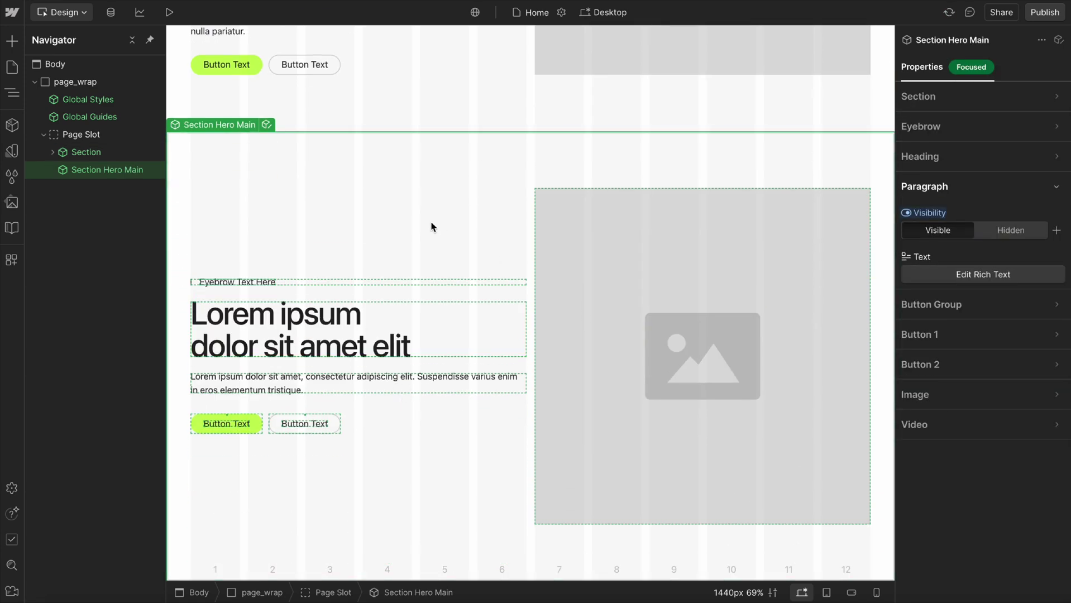
Edit the Section Hero Main component to set its Typography Heading's font style to H3, and return to the page.
click(272, 127)
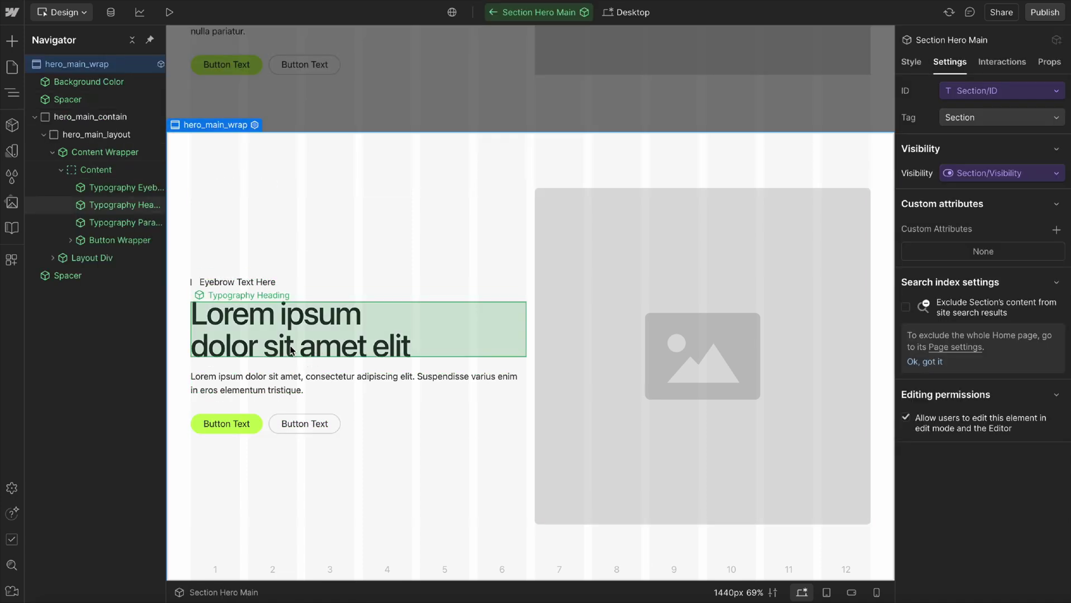
click(391, 335)
click(958, 153)
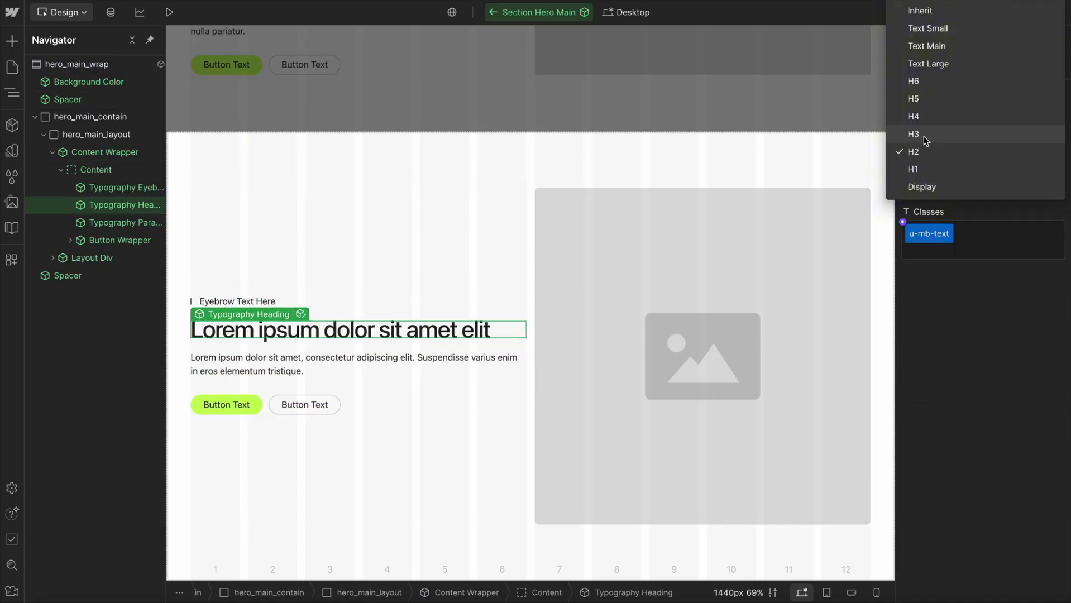
click(923, 136)
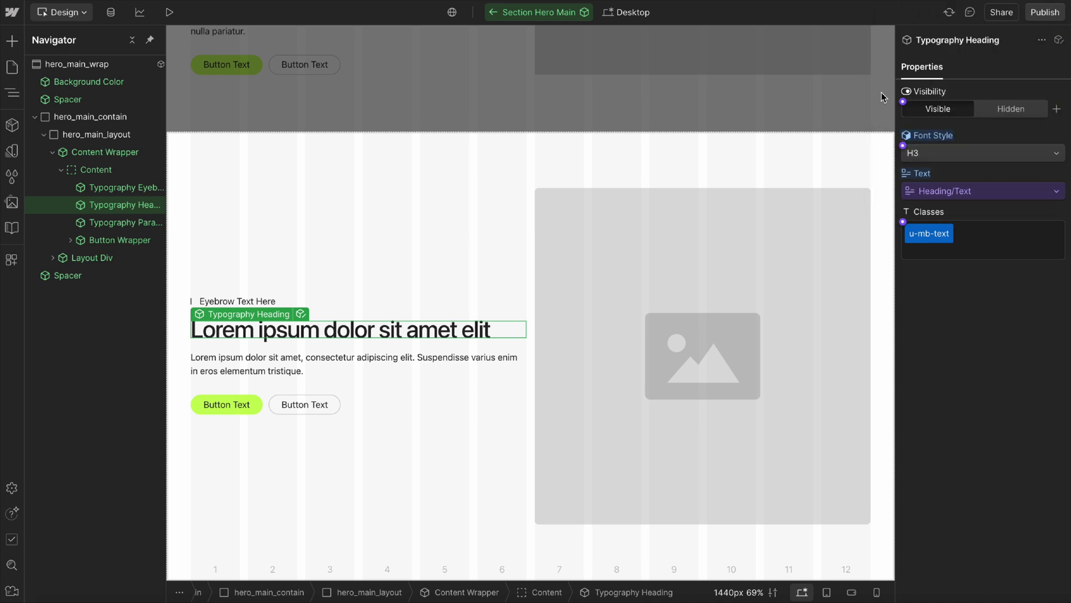
click(695, 94)
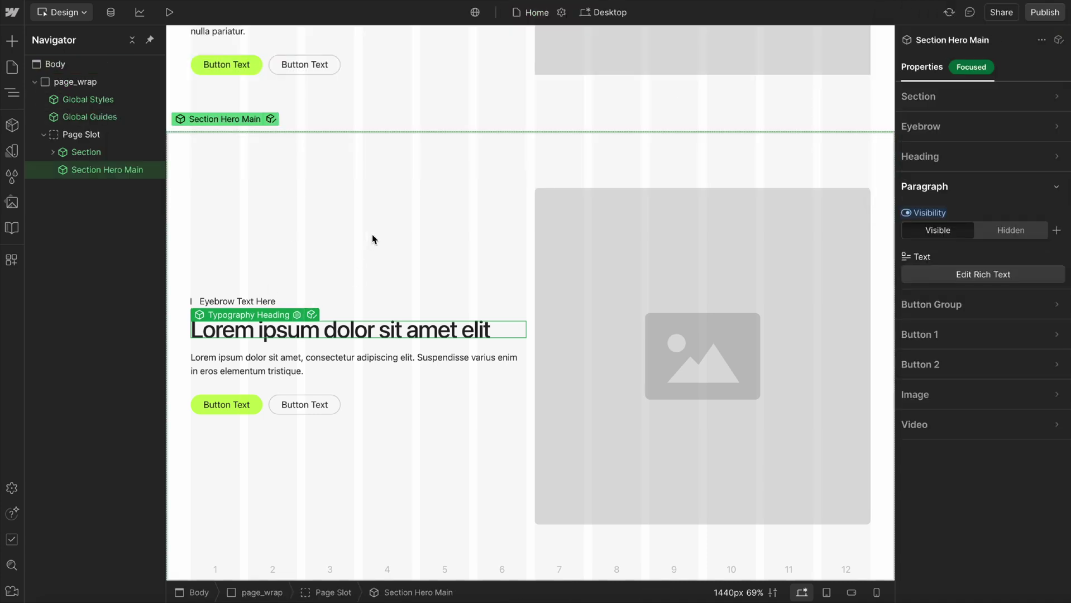
Duplicate the Section Hero Main instance with the H3-styled heading and select the lower copy.
scroll(333, 334, down, 3)
click(342, 402)
scroll(342, 402, down, 3)
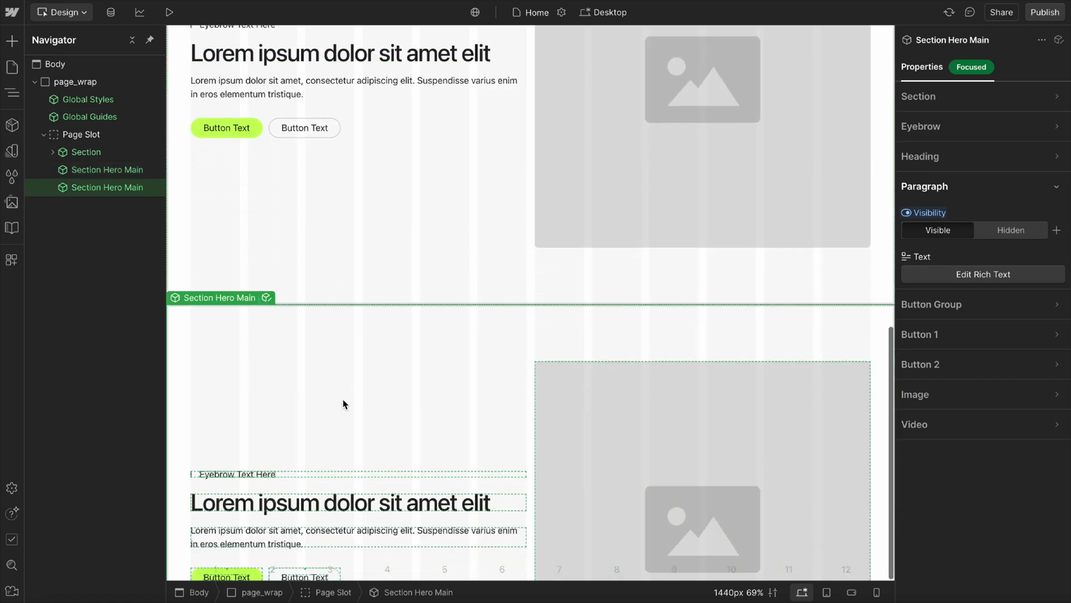
Delete the lower copy of the Section Hero Main instance.
key(Delete)
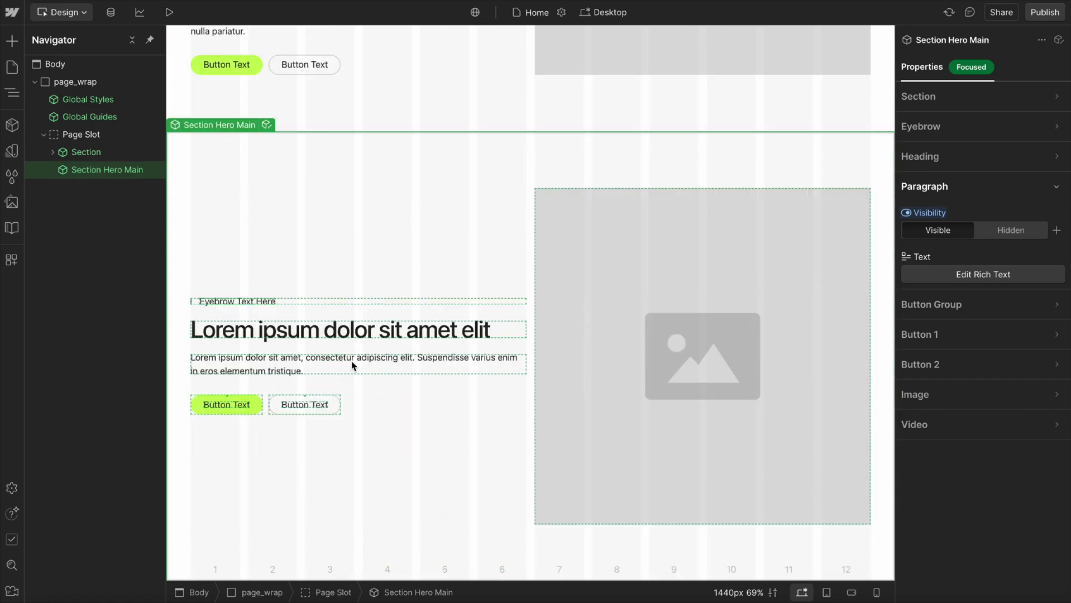
Try to insert a Div Block into the Content slot of the first Section's Content Wrapper.
scroll(388, 302, up, 4)
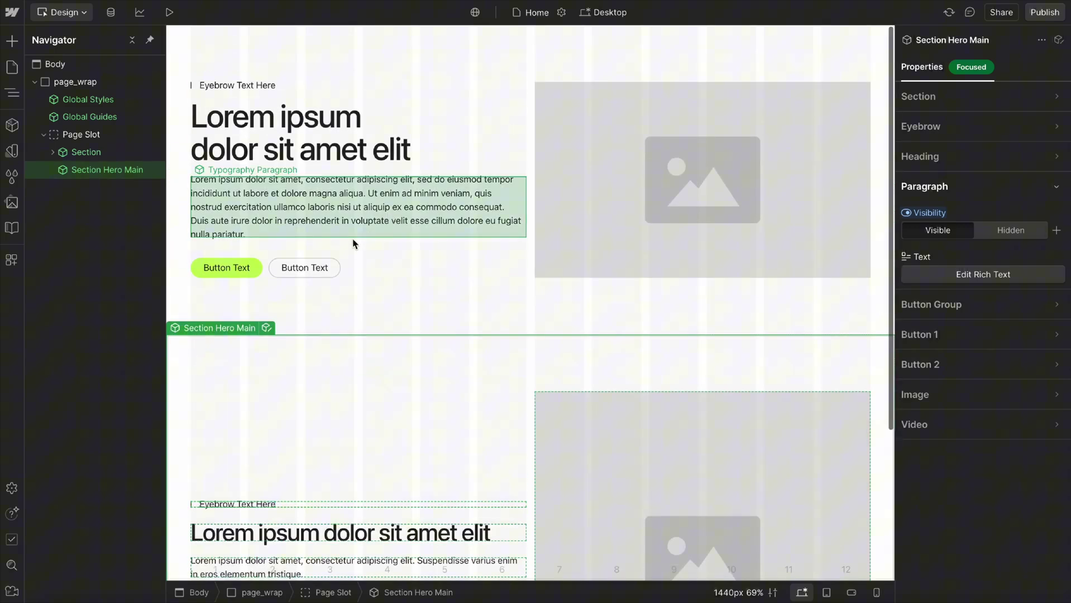
click(353, 244)
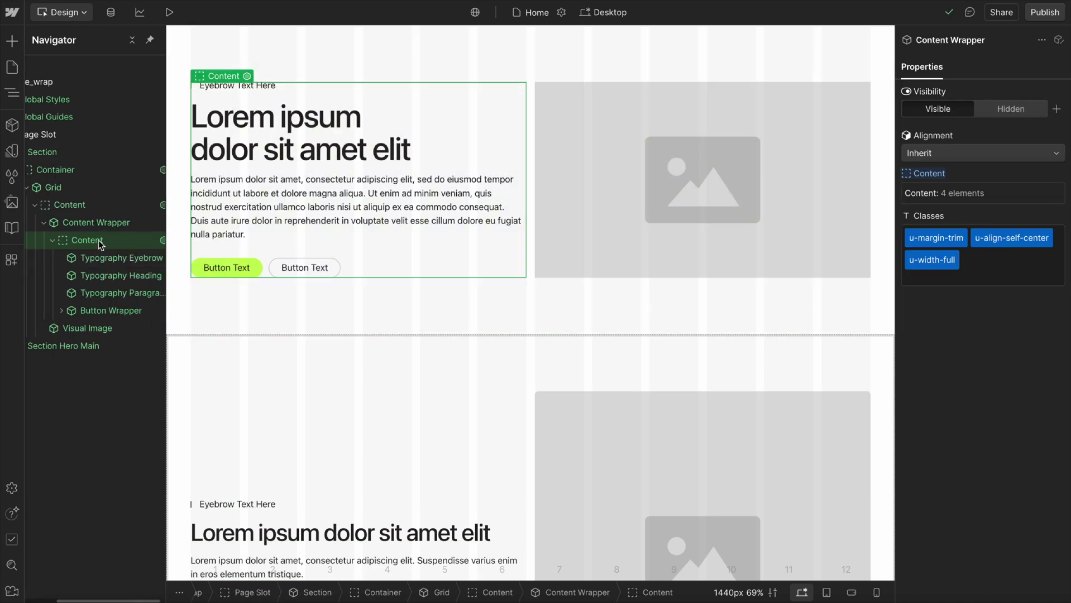
key(ctrl+k)
text(div)
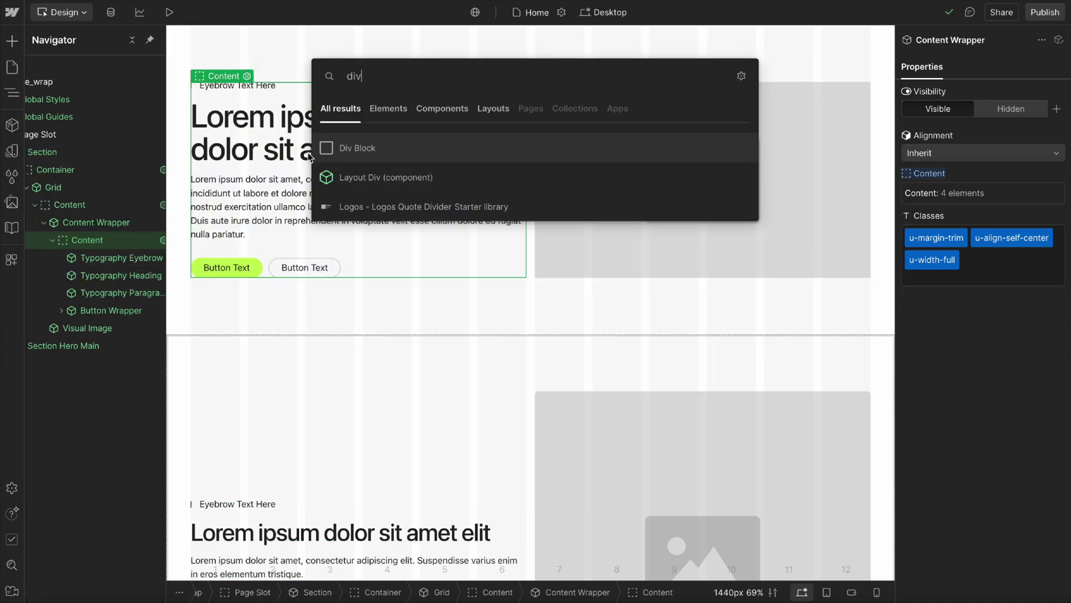
click(367, 152)
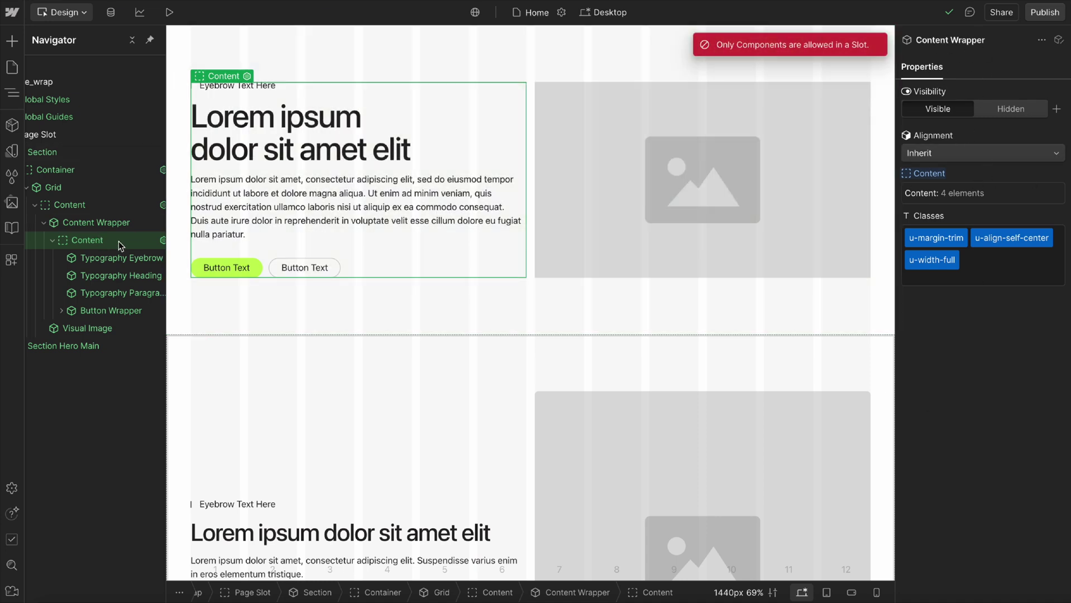
Insert a Card Primary component into the Content Wrapper's Content slot, below the Button Wrapper.
key(ctrl+k)
text(c)
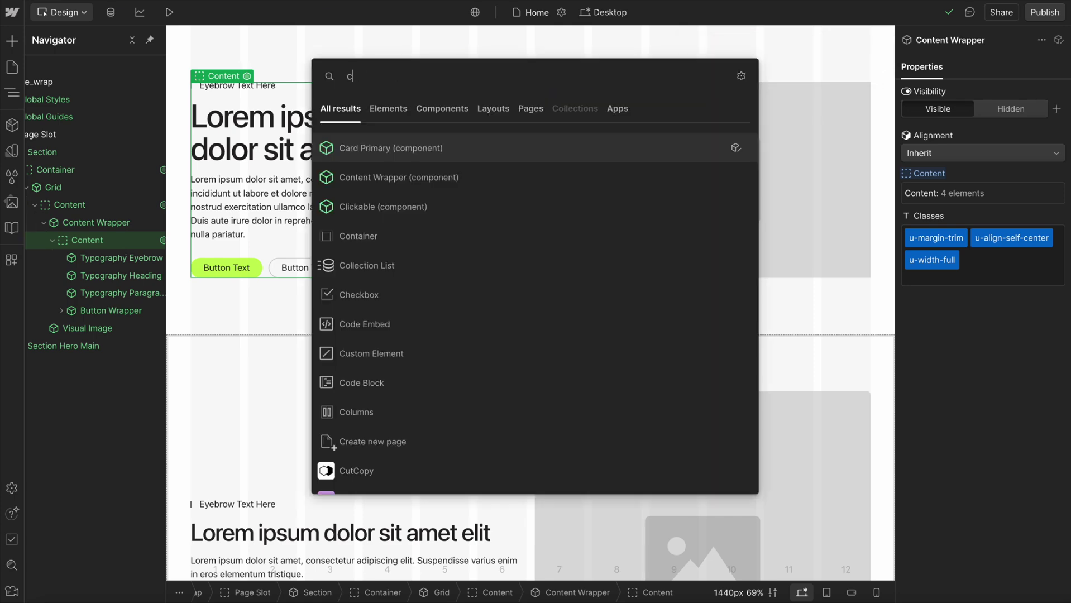
text(ard)
click(355, 148)
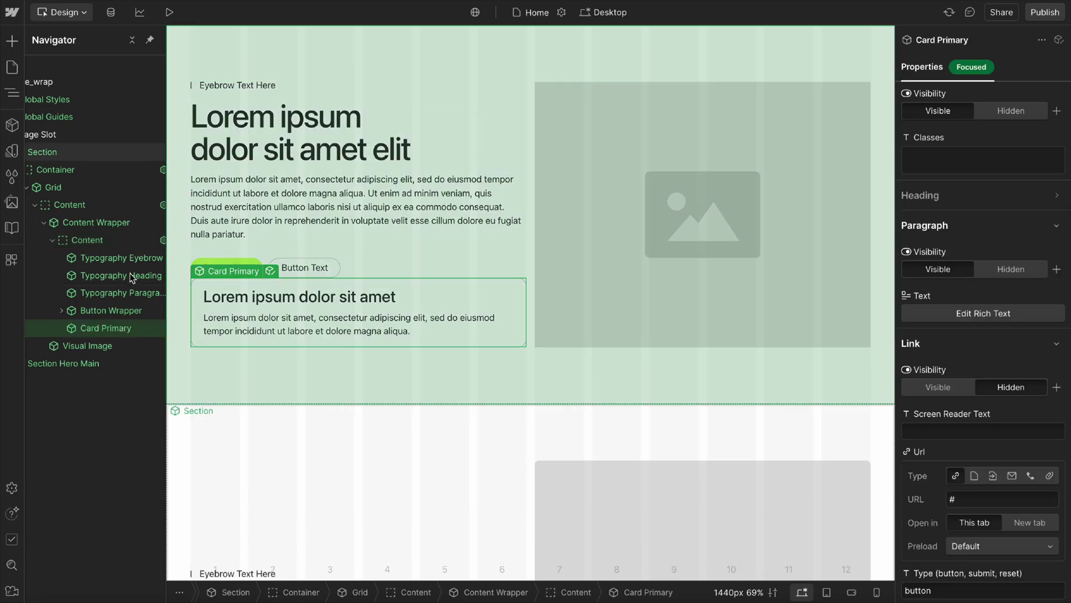
Open the Card Primary component, examine the styles of card_primary_inner, and return to the page.
click(157, 328)
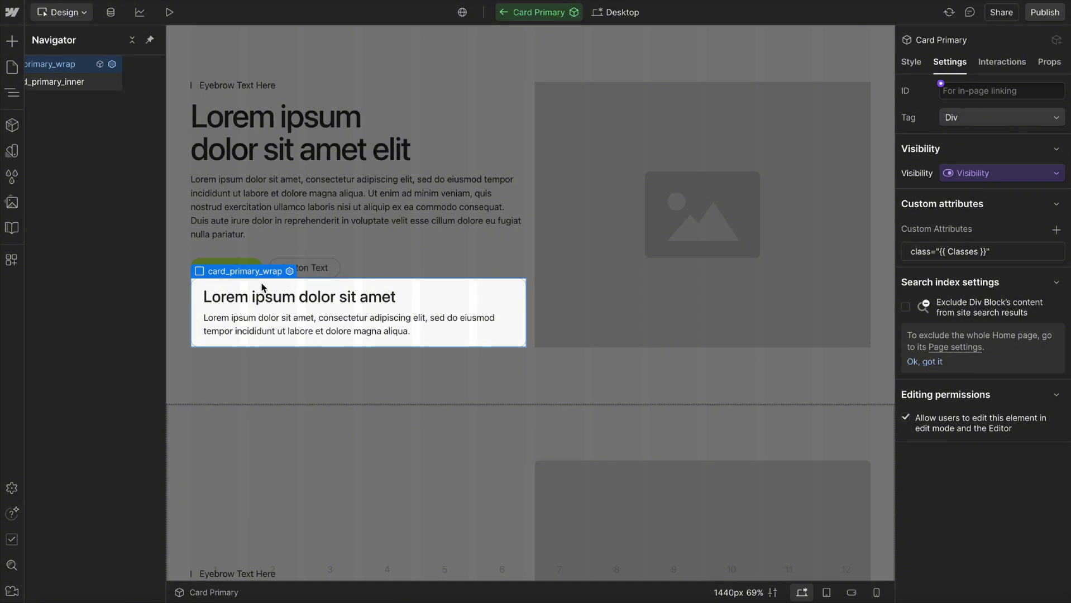
click(279, 282)
click(911, 62)
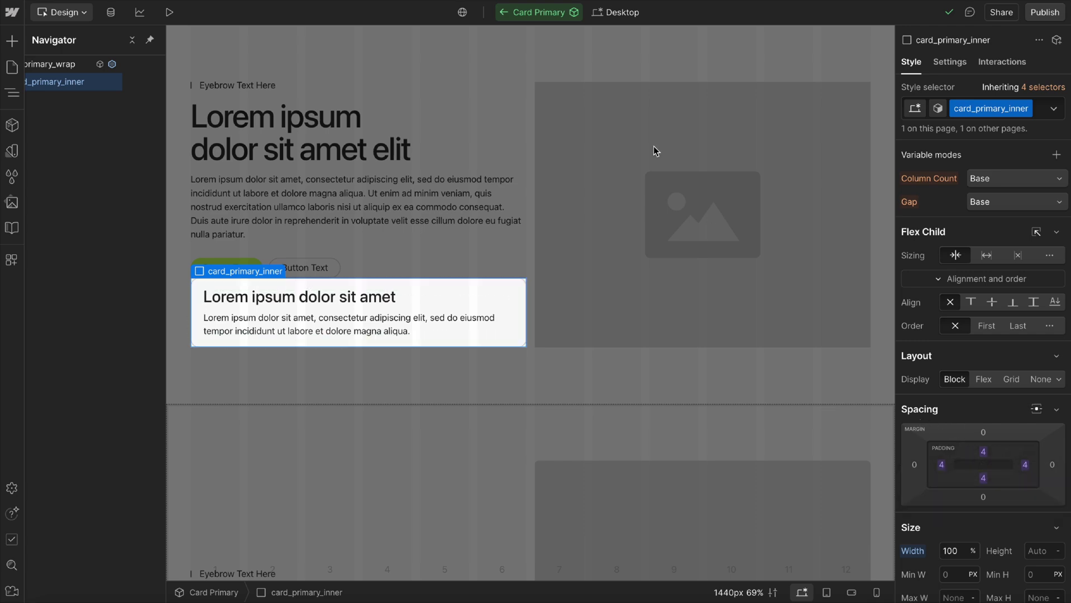
click(502, 15)
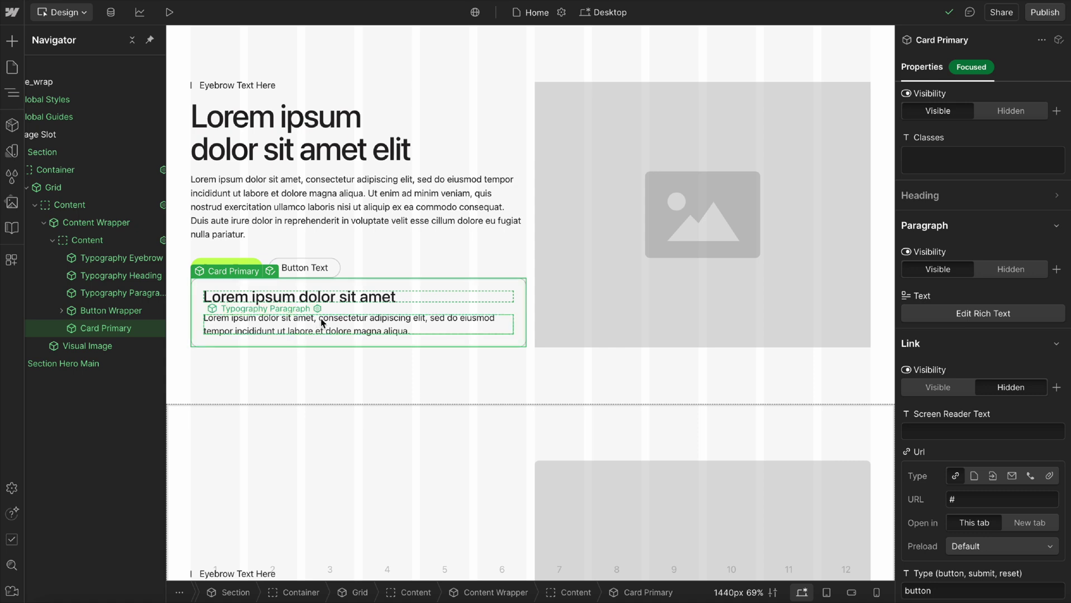
Delete the Card Primary instance from the Content Wrapper's Content slot.
scroll(321, 323, down, 2)
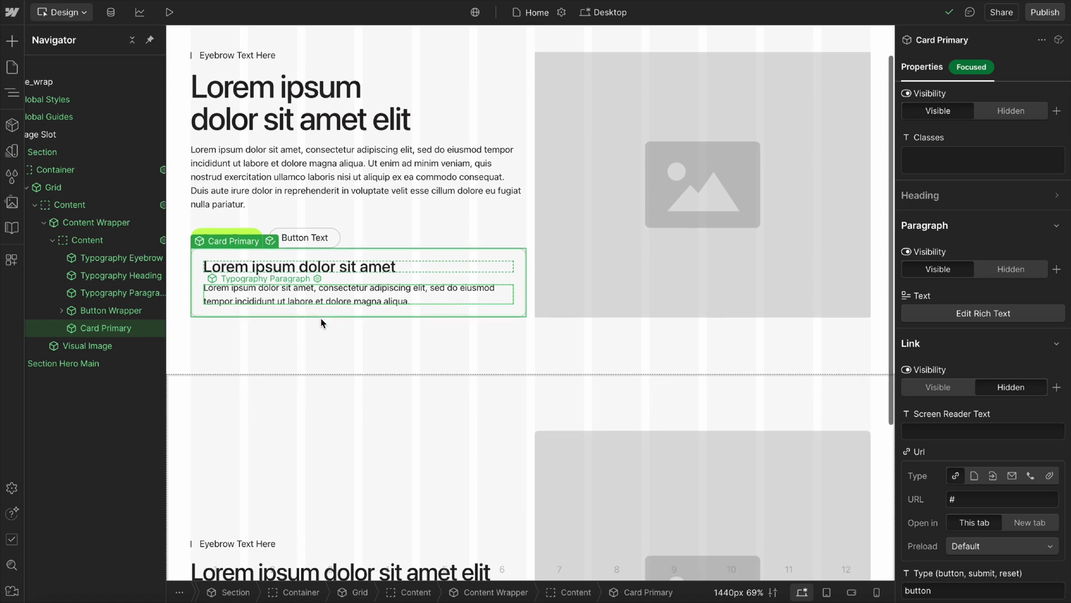
key(Delete)
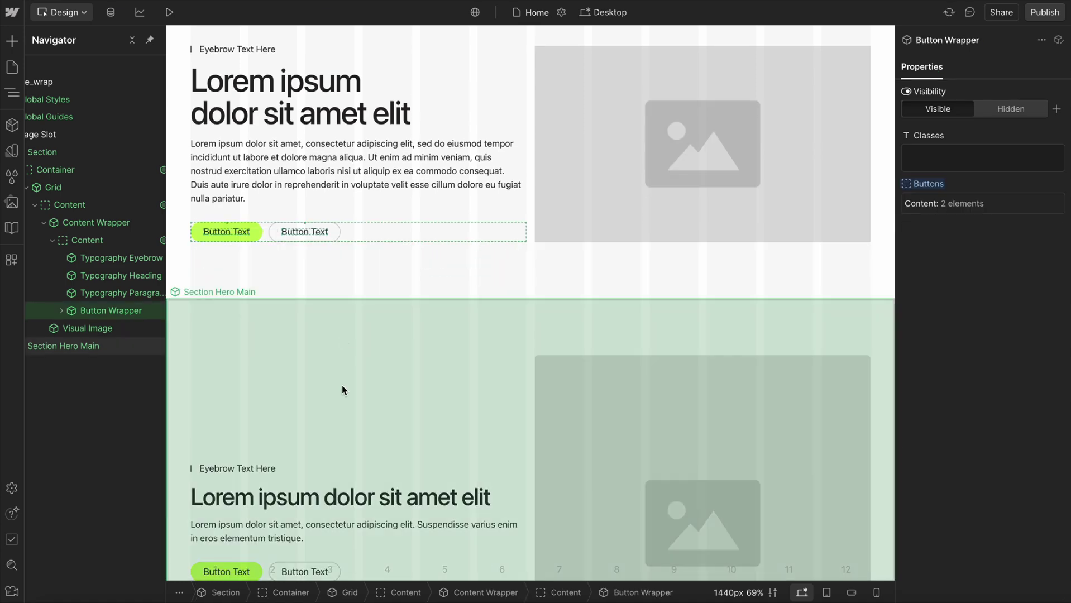
Open the Section Hero Main component, examine the styles of hero_main_contain and hero_main_layout, and return to the page.
scroll(341, 385, down, 5)
click(271, 125)
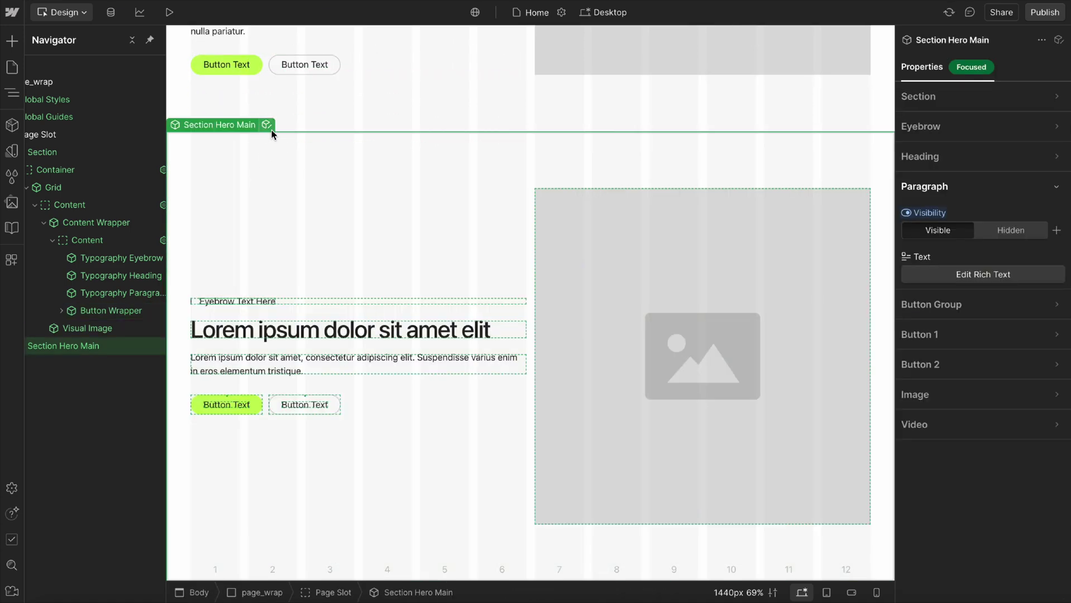
double_click(271, 130)
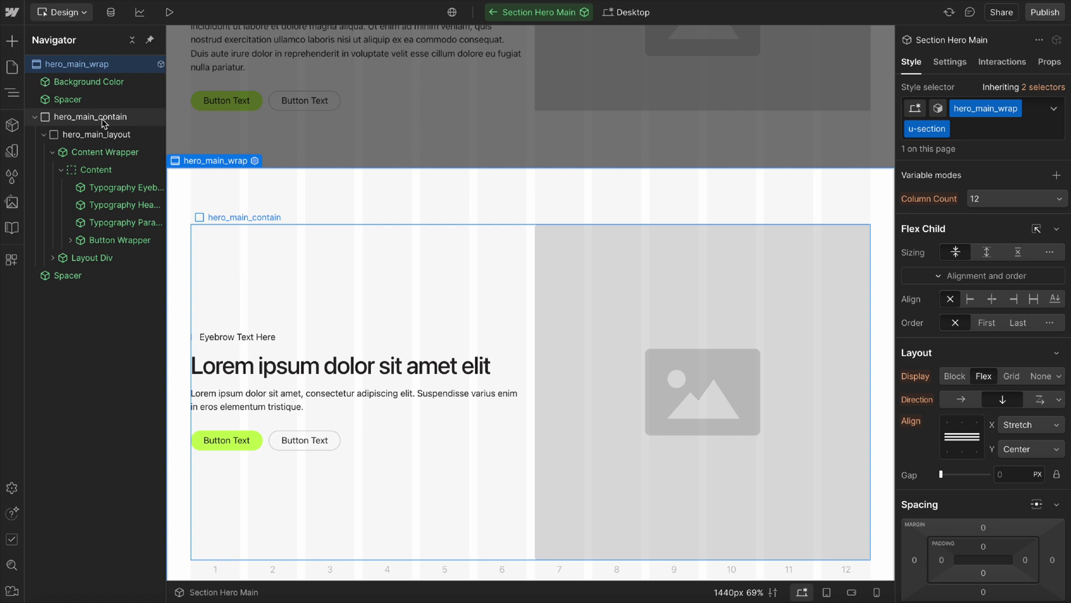
click(103, 119)
click(102, 135)
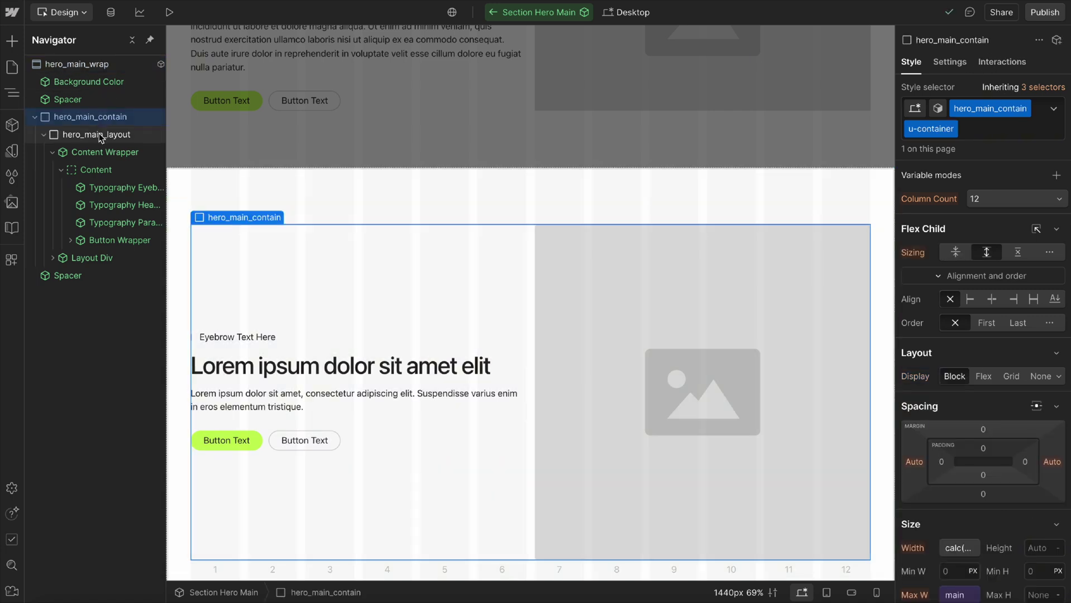
scroll(967, 445, down, 3)
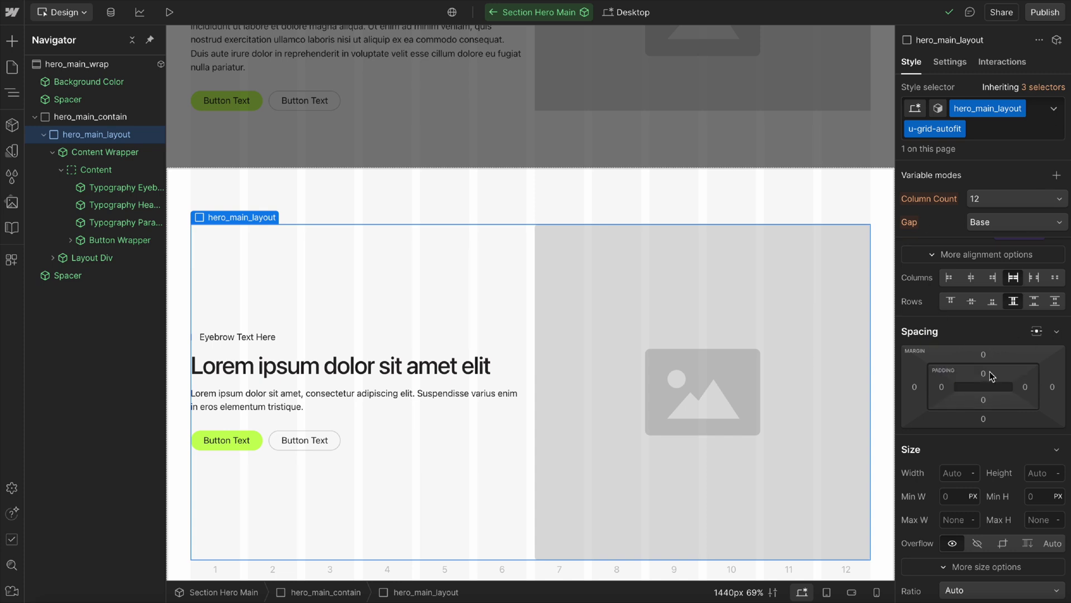
click(495, 18)
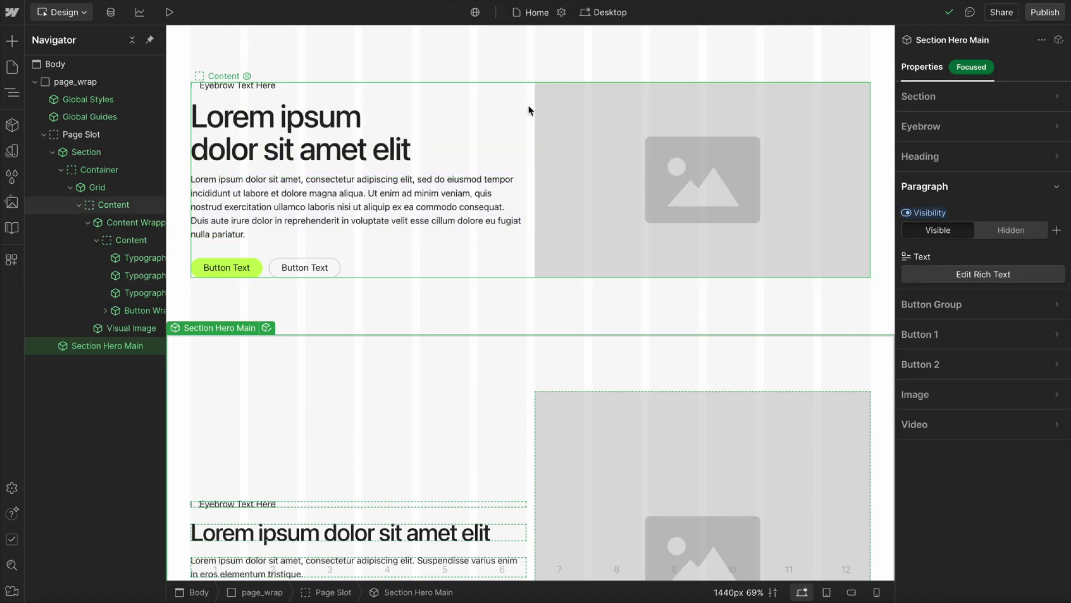
Review the properties of the Grid in the first Section and of the Section itself.
click(529, 108)
click(95, 189)
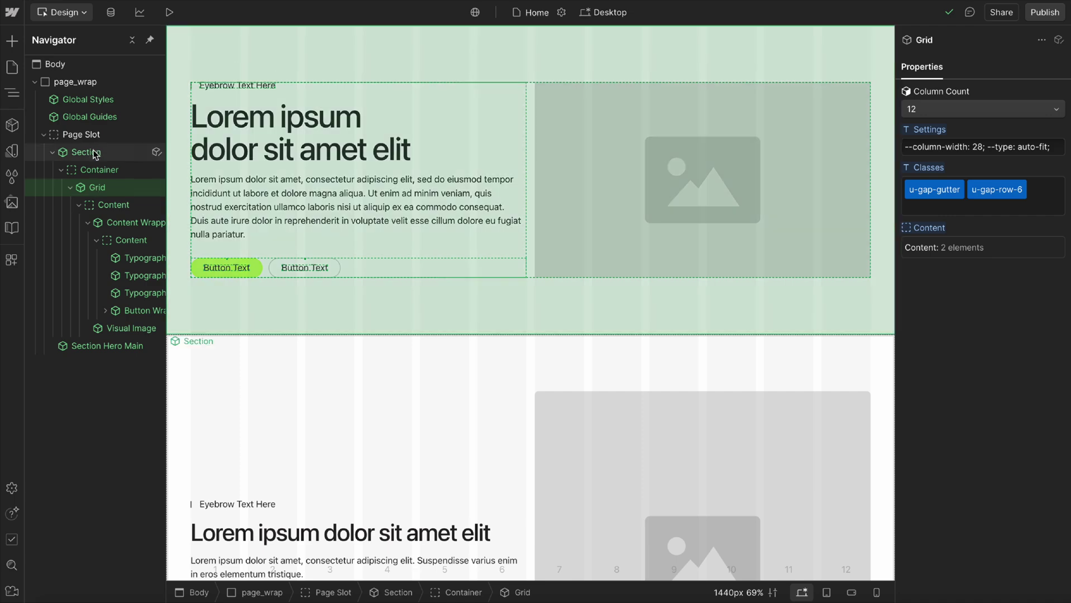
click(93, 154)
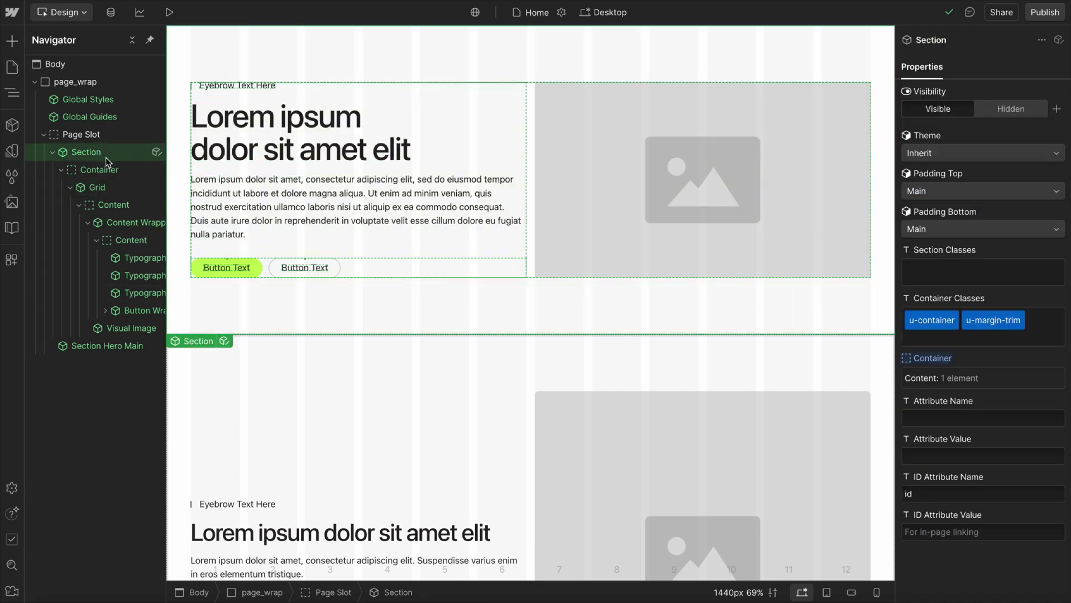
Move the Section out of the Page Slot to directly above it in page_wrap, and wrap it in a Div Block.
drag(105, 158, 100, 137)
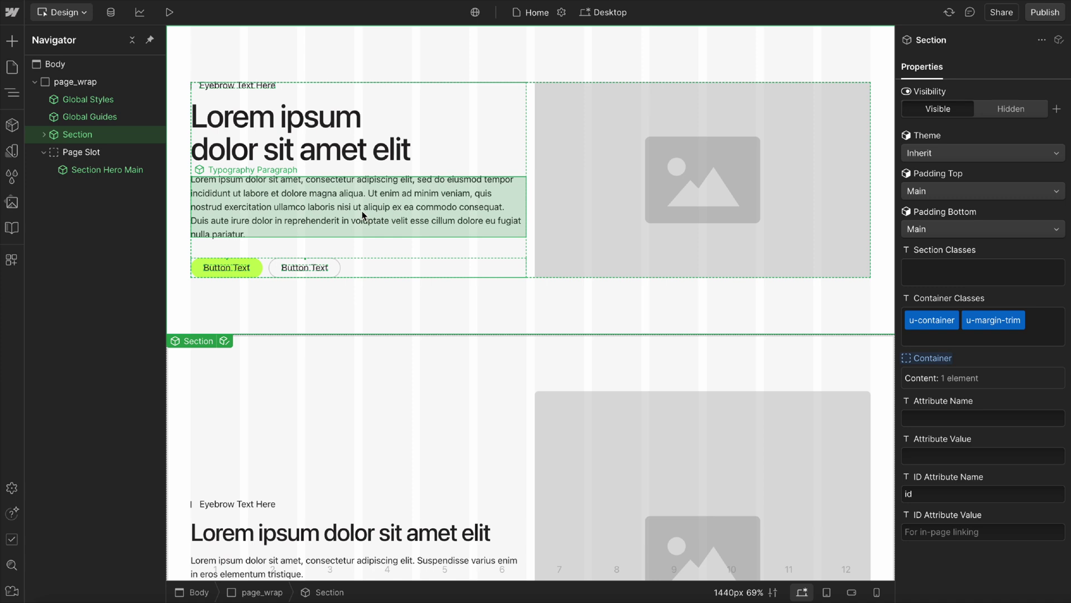
right_click(108, 138)
mouse_move(226, 188)
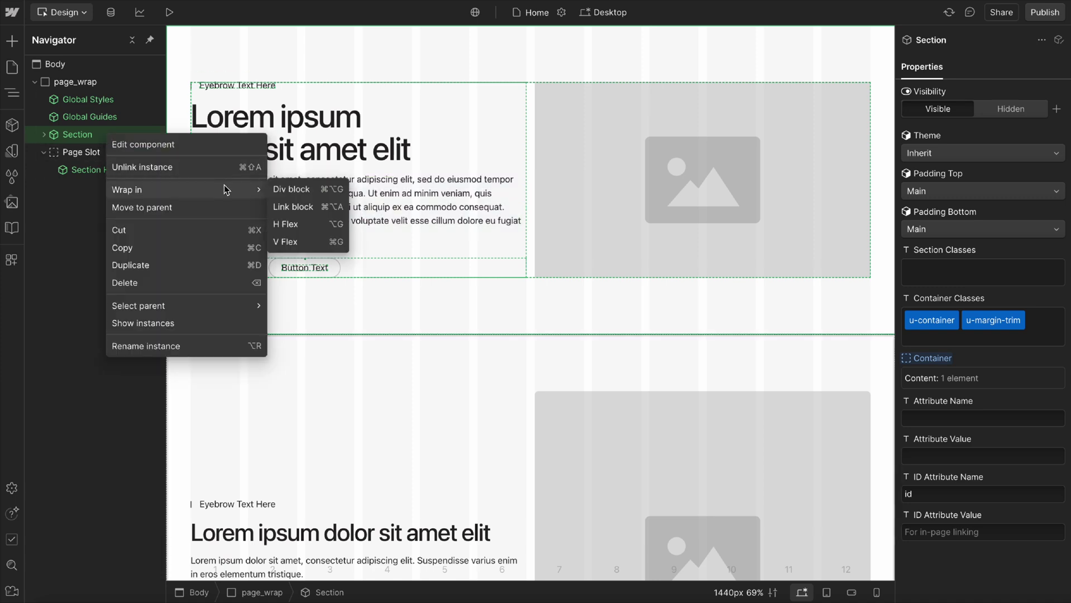
click(312, 191)
Create a component named Section CTA in the • Section group from the Div Block, and duplicate its instance.
click(19, 125)
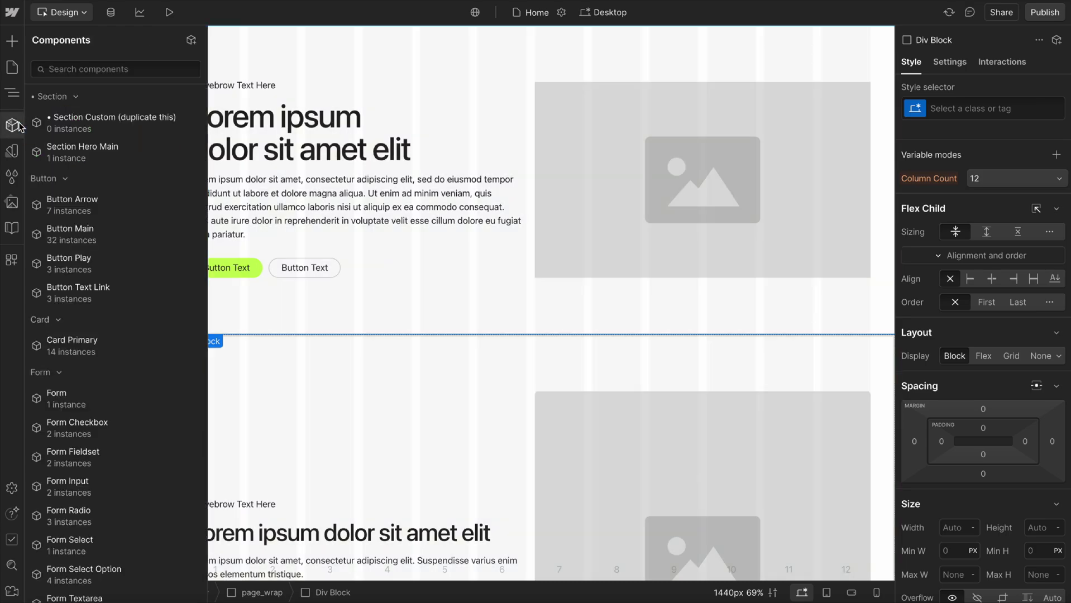
click(191, 40)
text(Section CTA)
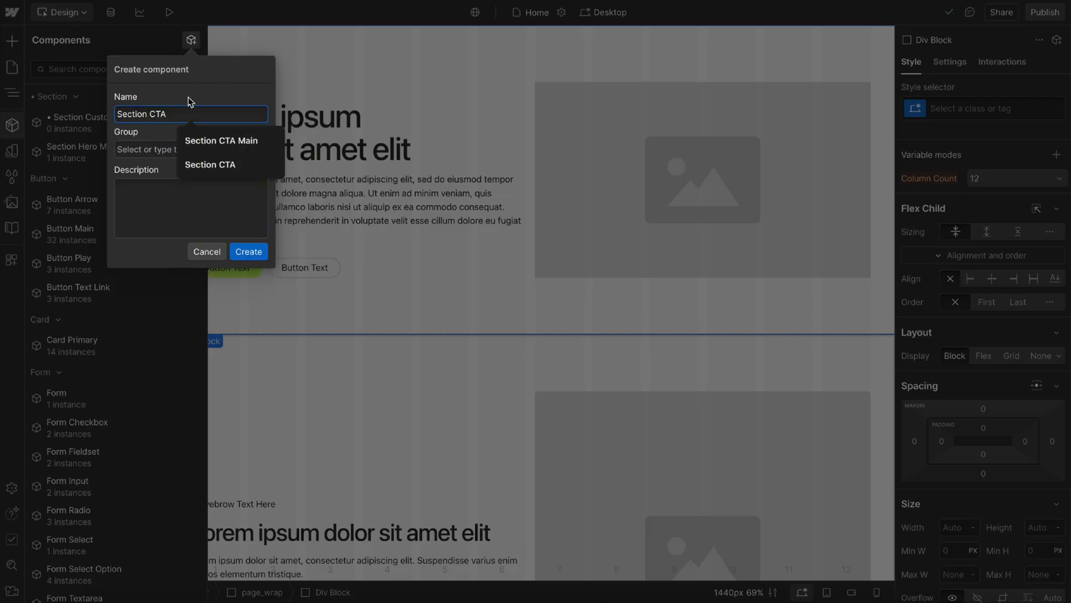
click(250, 168)
click(260, 152)
click(196, 177)
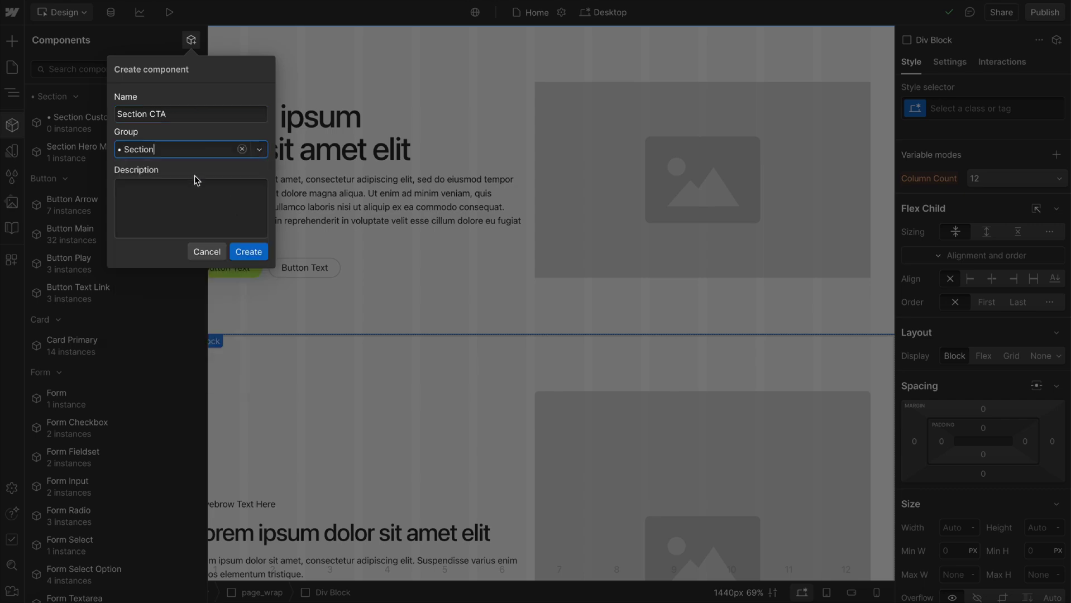
click(248, 252)
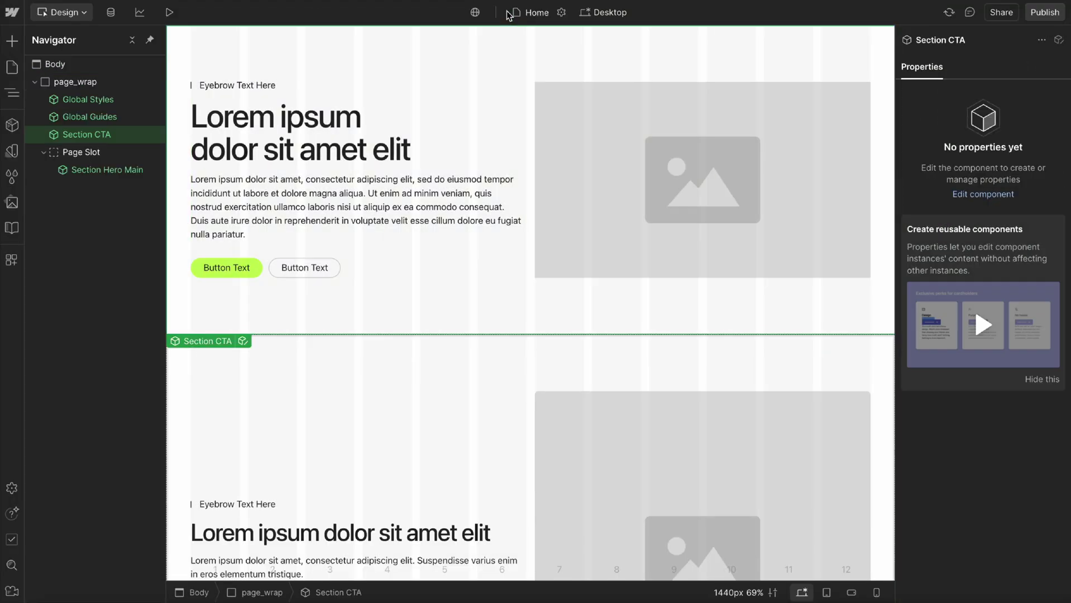
scroll(402, 240, down, 2)
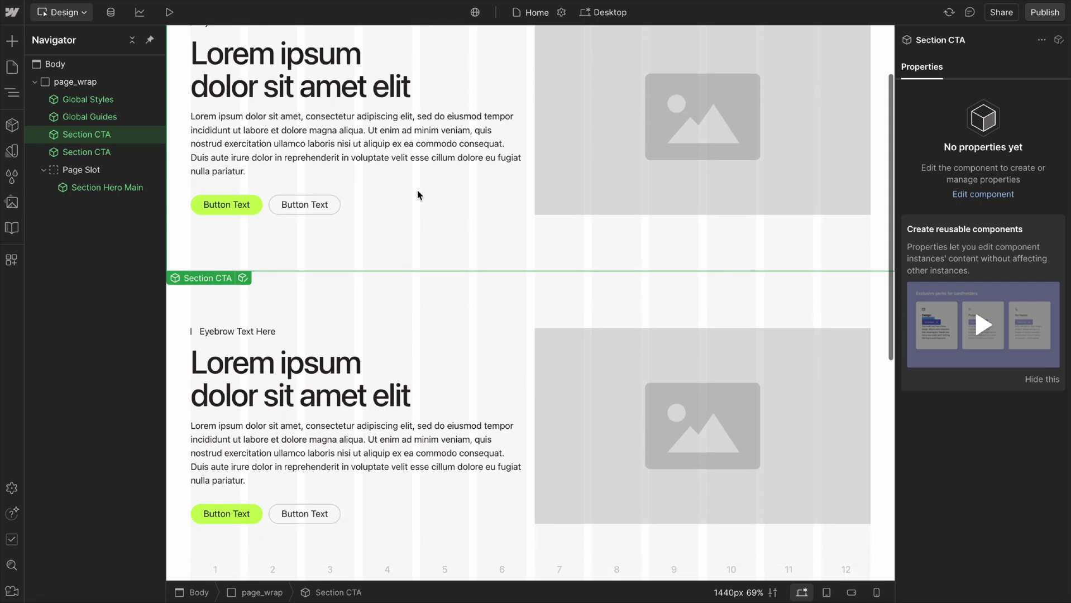
Open the Section CTA component, examine the properties of the Grid inside its Container, and return to the page.
click(158, 134)
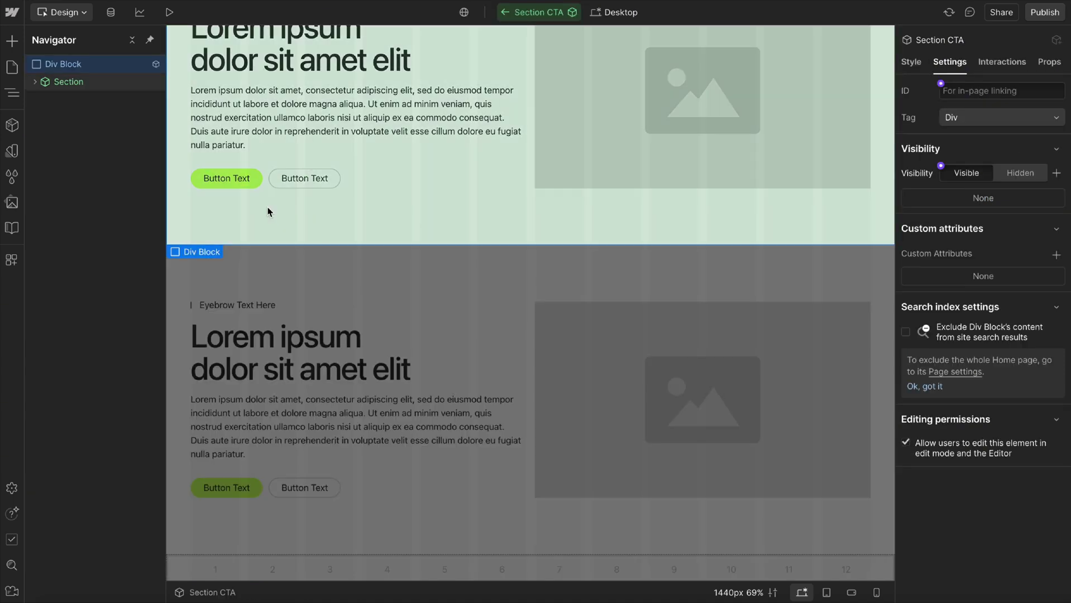
click(35, 81)
click(43, 99)
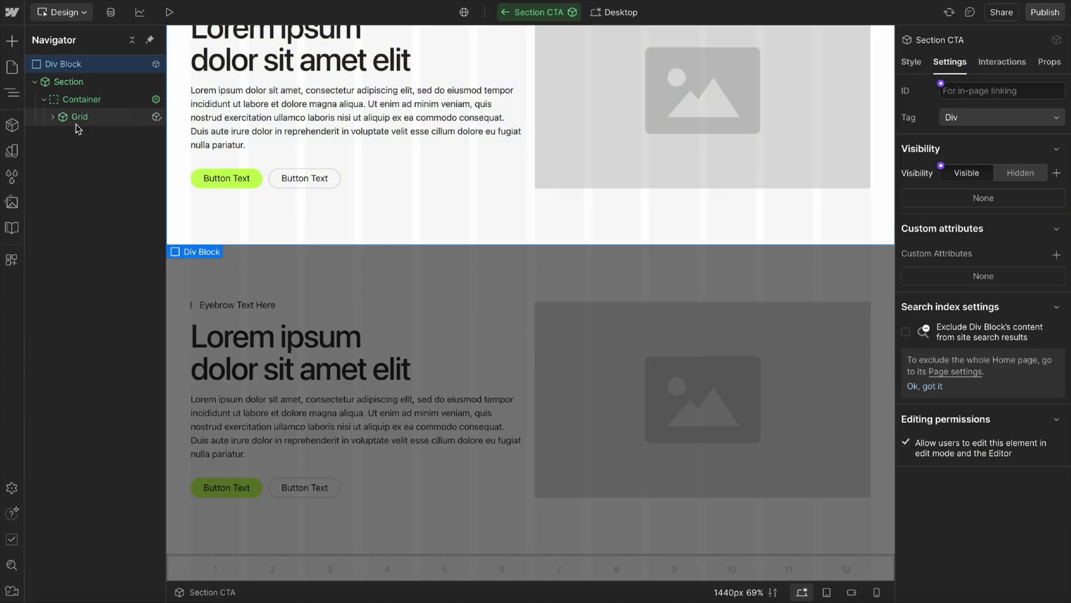
click(83, 118)
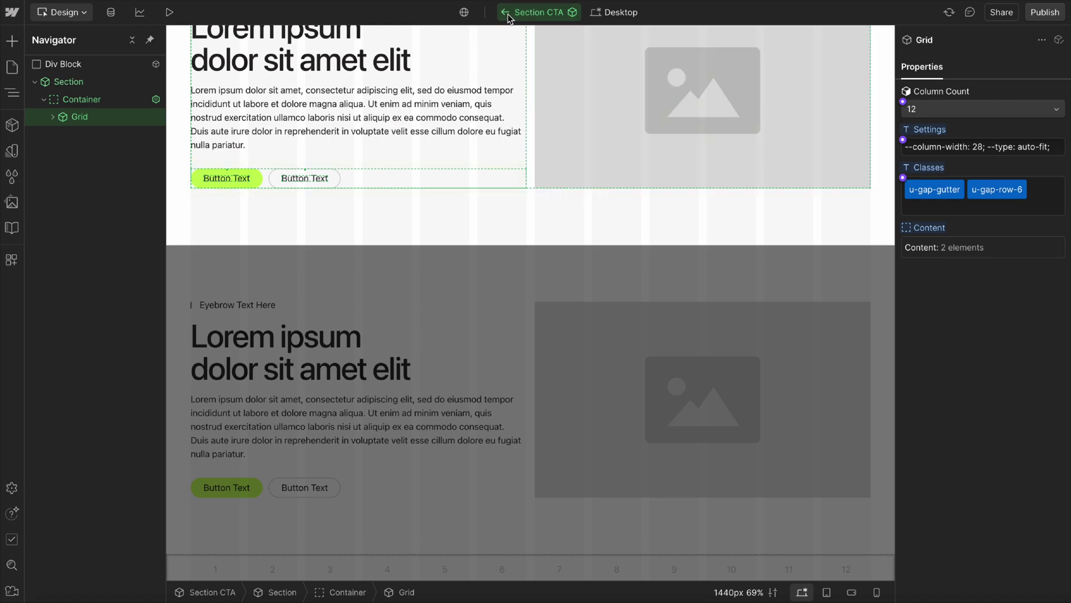
click(508, 12)
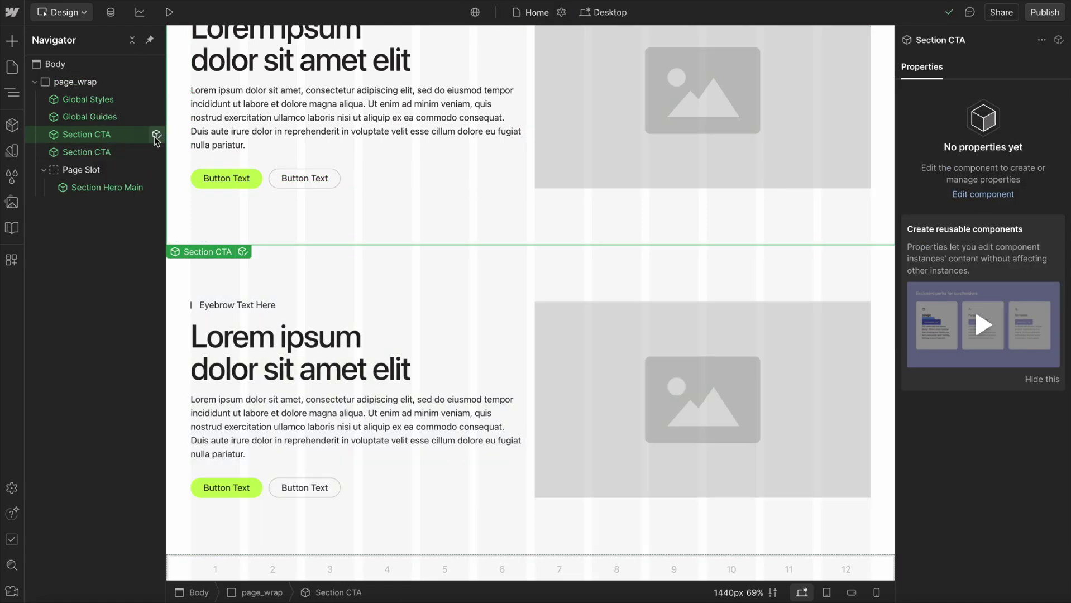
Give the Typography Heading inside the Section CTA component the smaller font style used by Section Hero Main's heading, and return to the page.
click(157, 134)
click(324, 73)
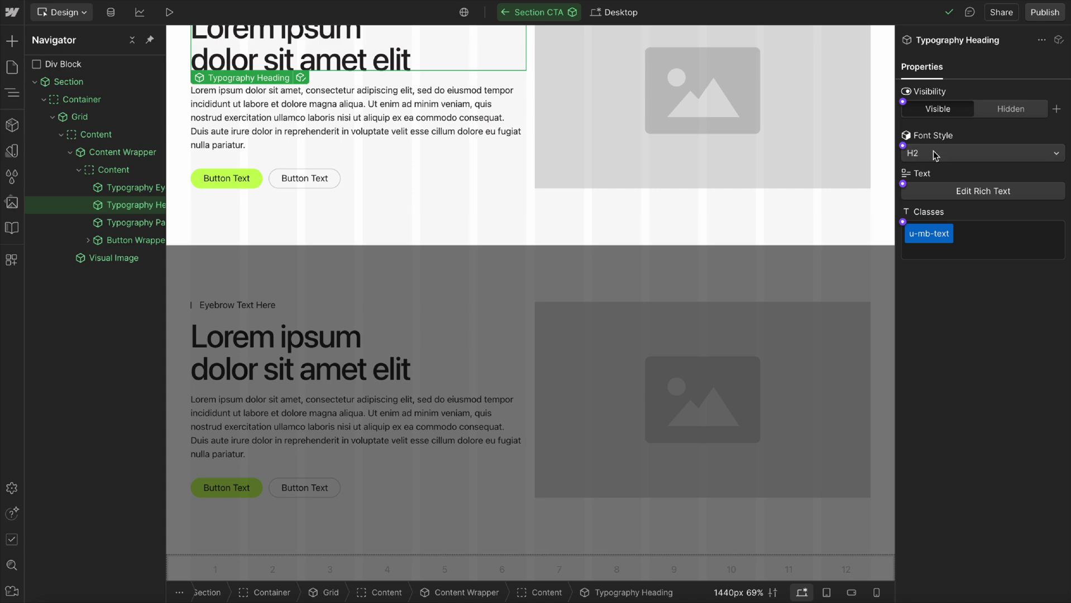
click(950, 152)
click(931, 137)
click(511, 12)
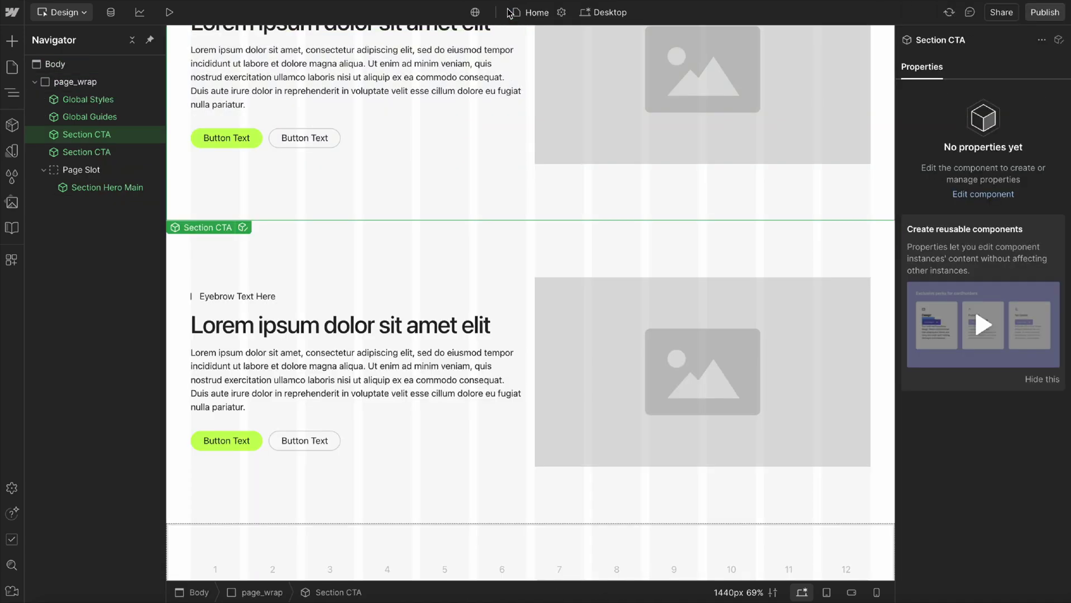
scroll(342, 185, up, 2)
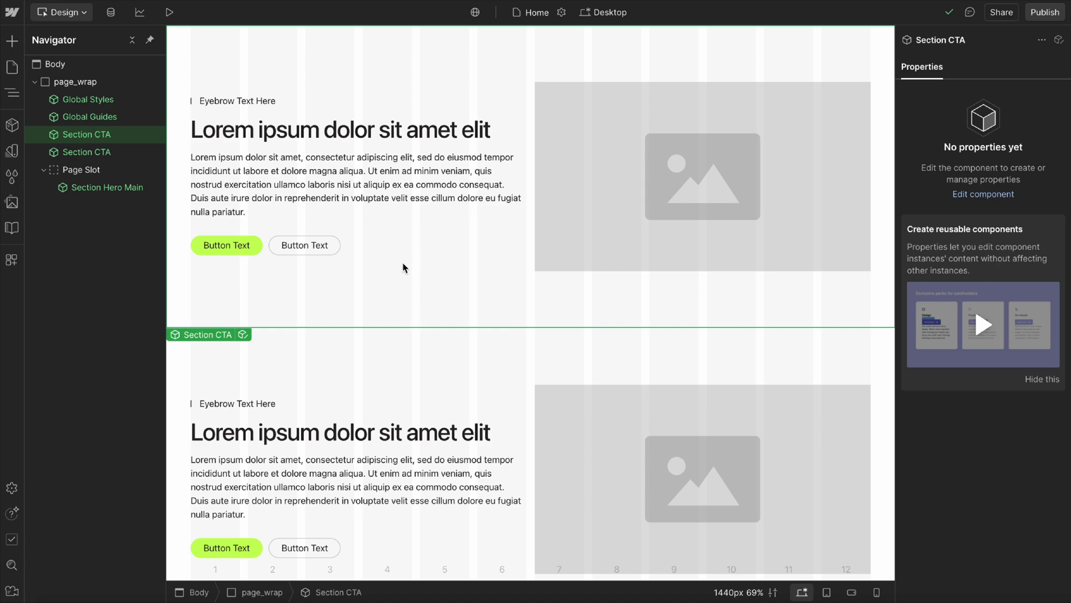
Open the Section CTA component and move its Content Wrapper out of the Grid into the Container, above the Grid.
click(244, 334)
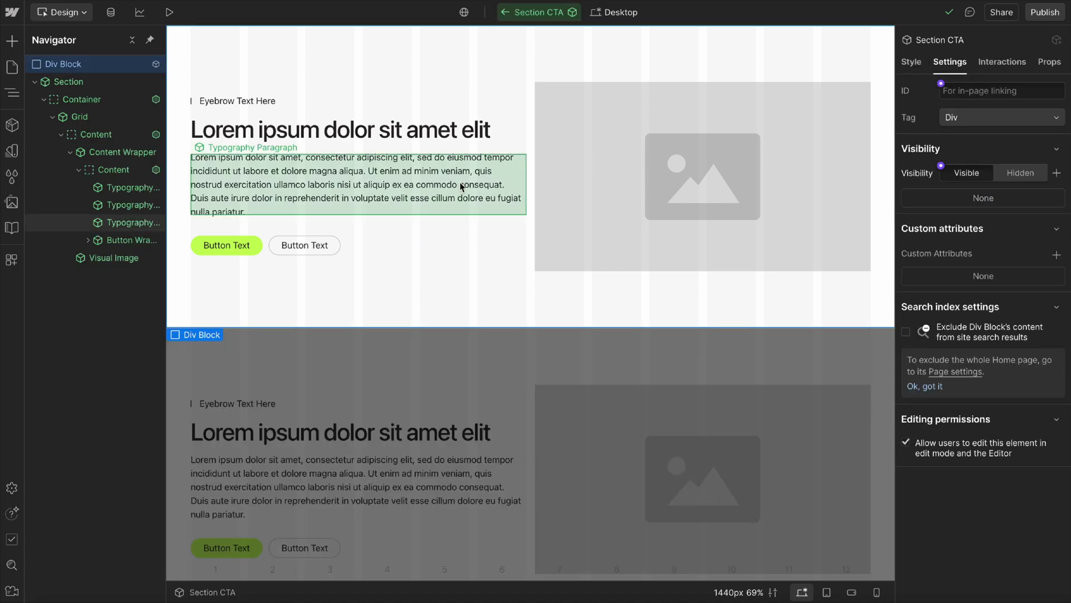
click(108, 152)
drag(108, 152, 108, 117)
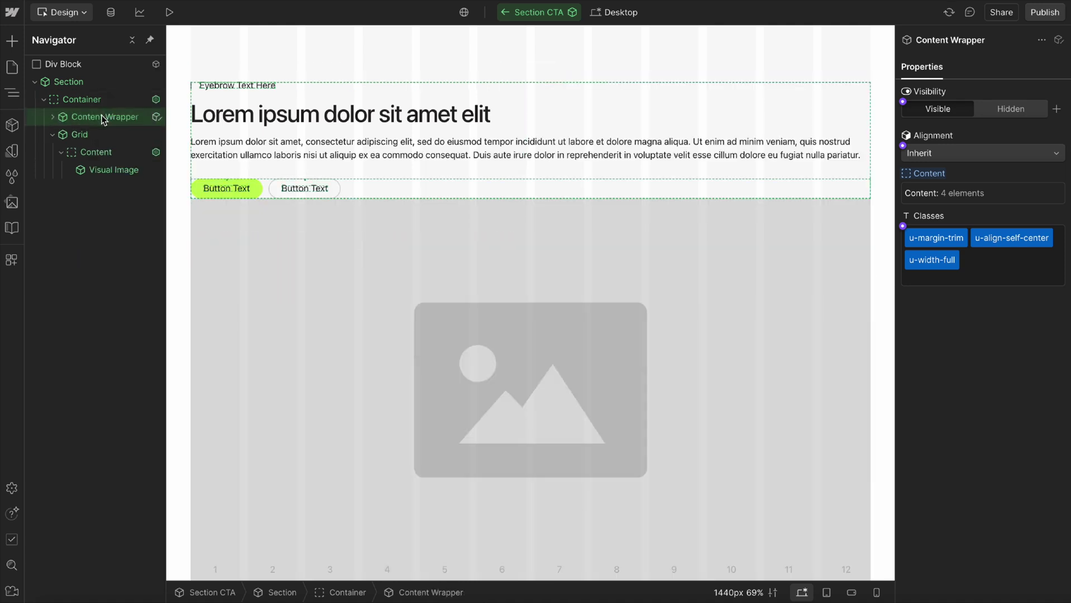
Set the alignment of the Content Wrapper in the Section CTA component to Center.
click(956, 150)
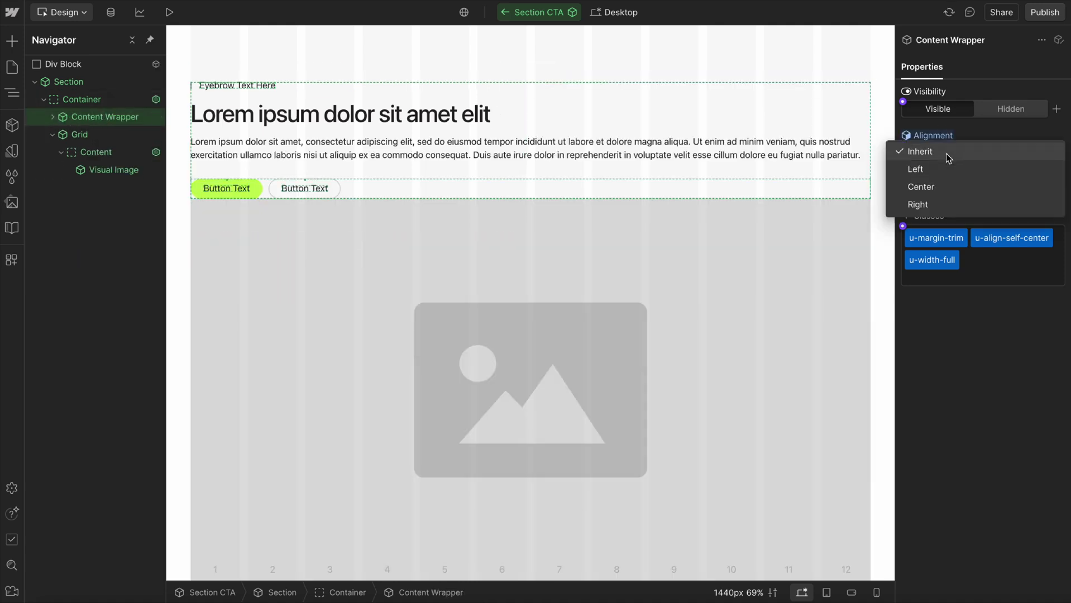
click(942, 190)
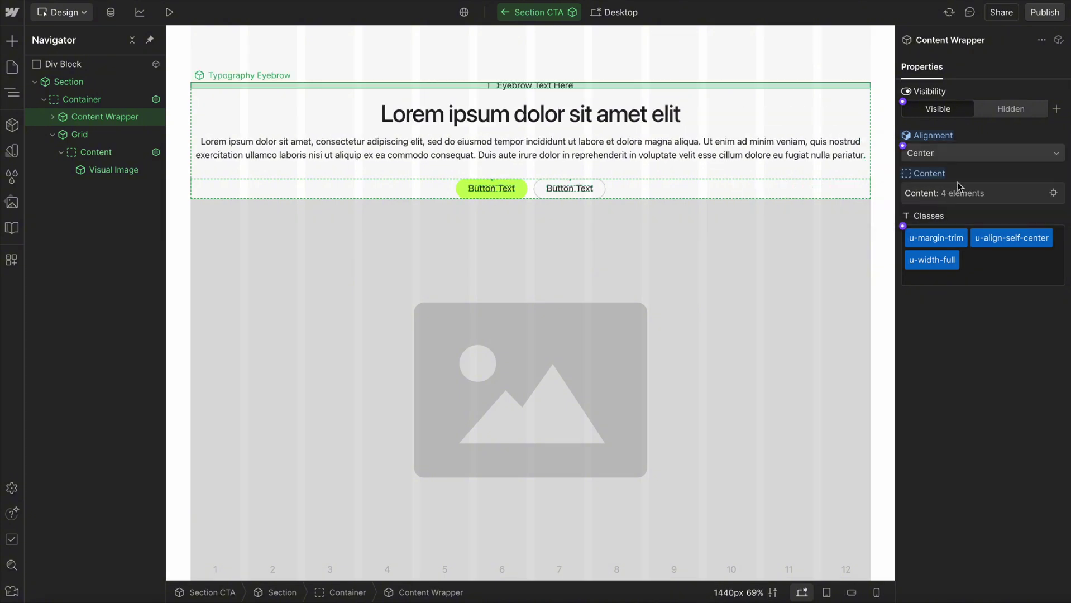
Add the u-mt-8 class to the Button Wrapper inside the Content Wrapper.
click(621, 191)
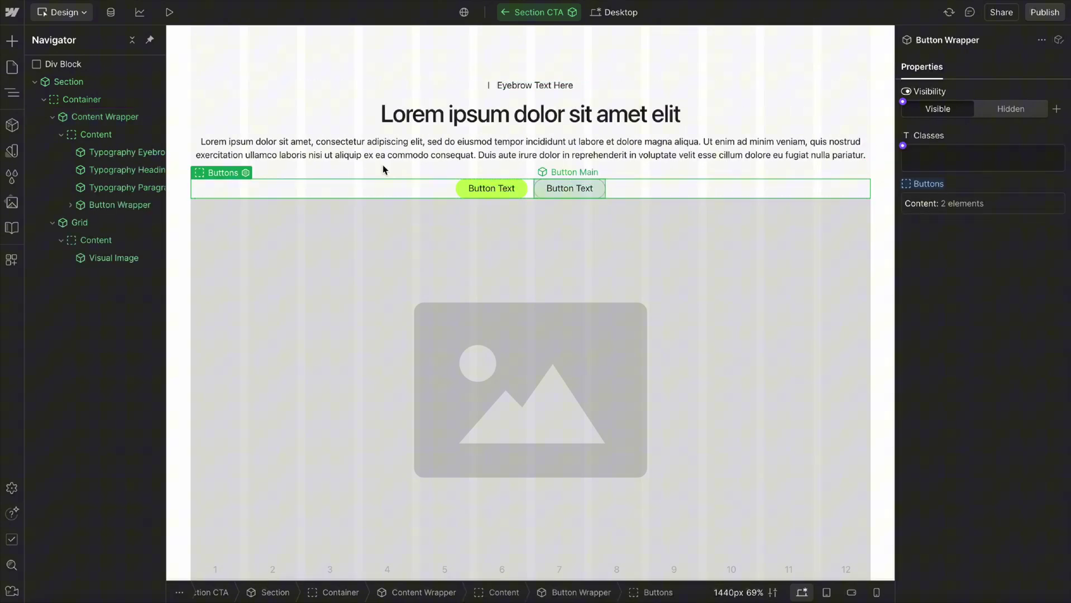
click(104, 205)
click(71, 205)
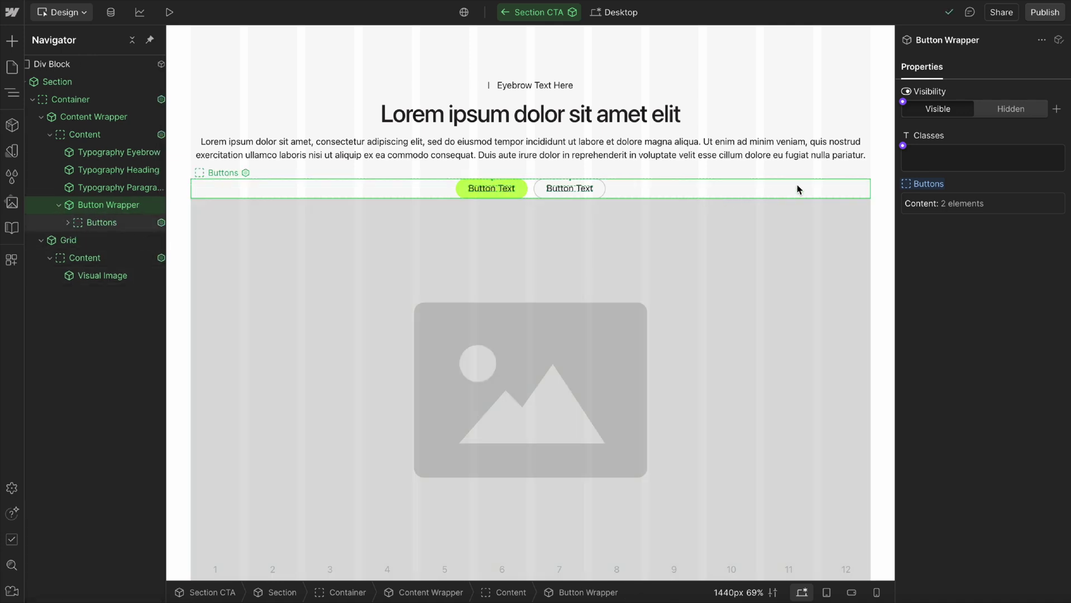
click(961, 153)
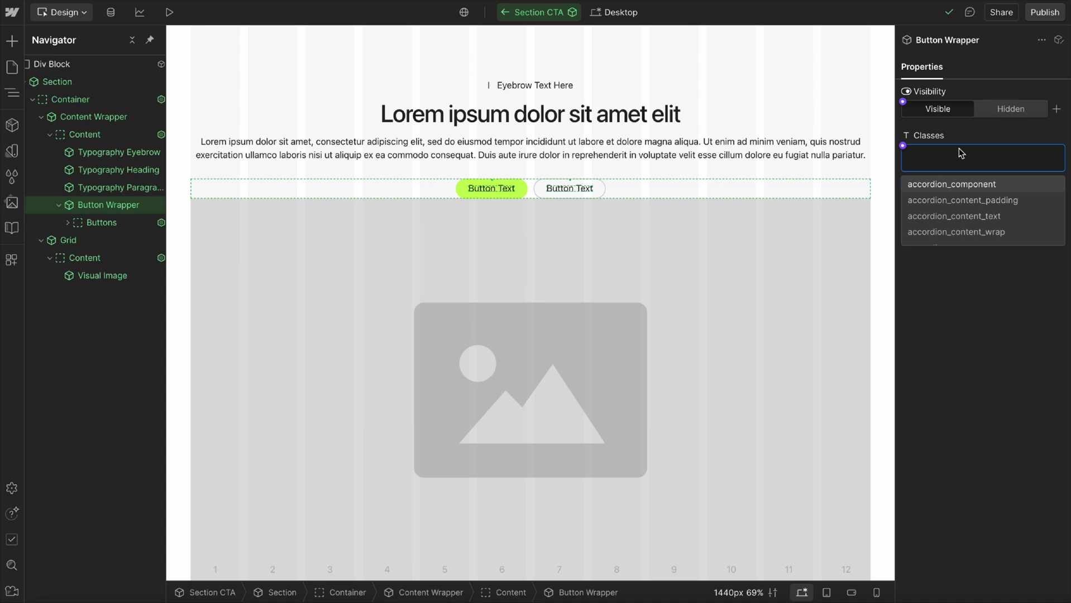
text(mt-)
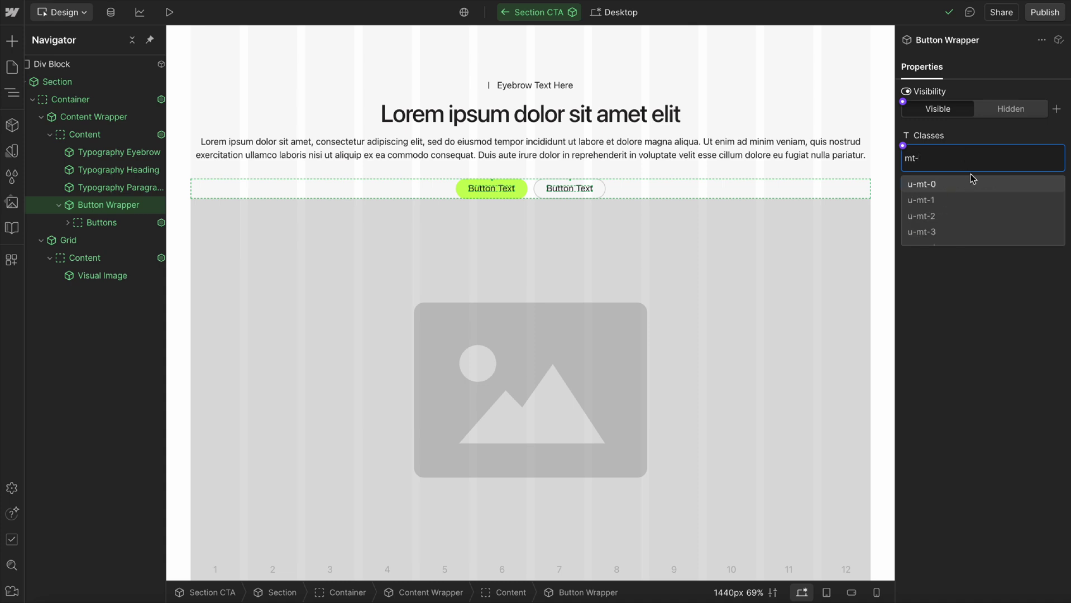
scroll(936, 220, down, 4)
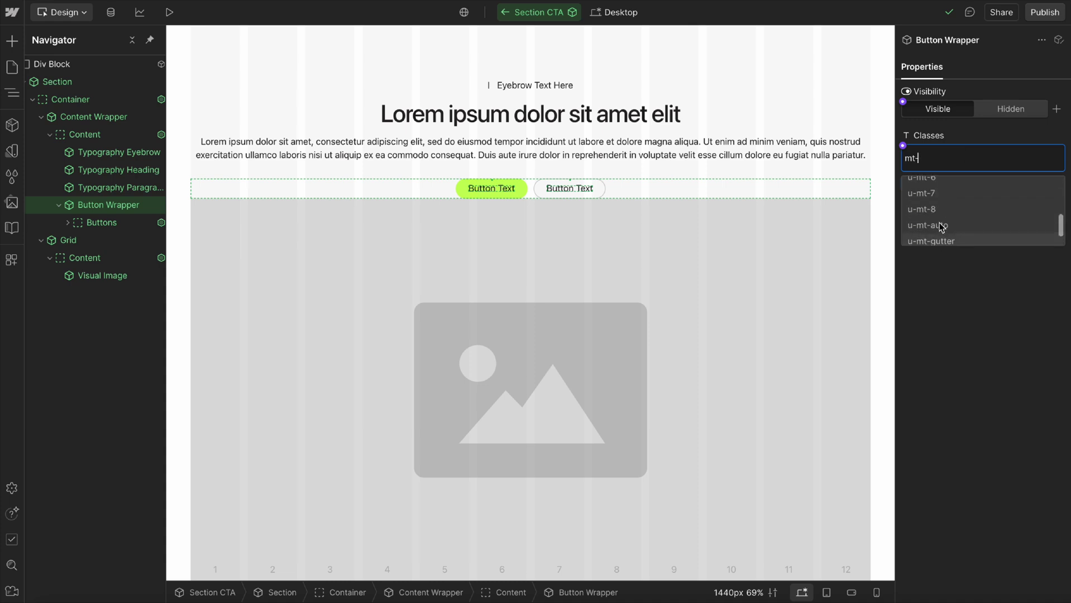
click(930, 212)
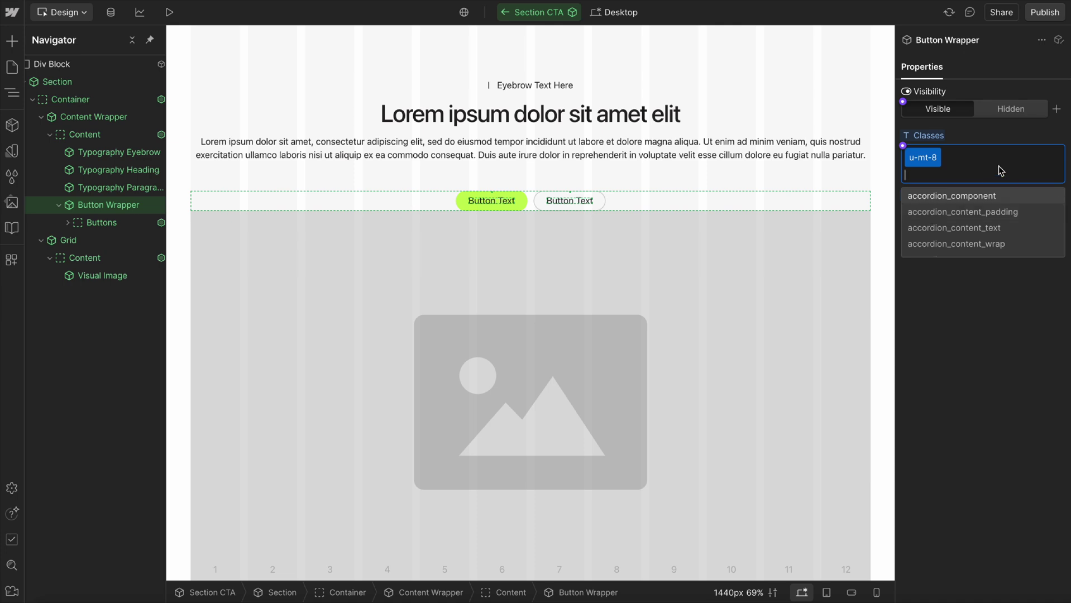
Try the u-gap-6 class on the Button Wrapper and remove it again.
text(gap)
scroll(941, 223, down, 3)
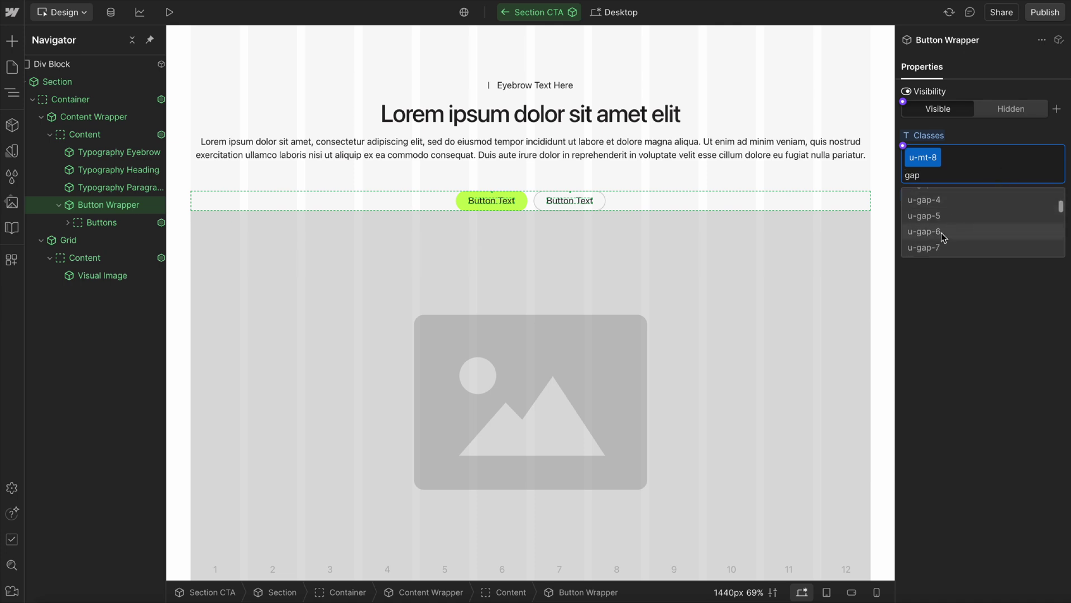
click(943, 234)
double_click(962, 159)
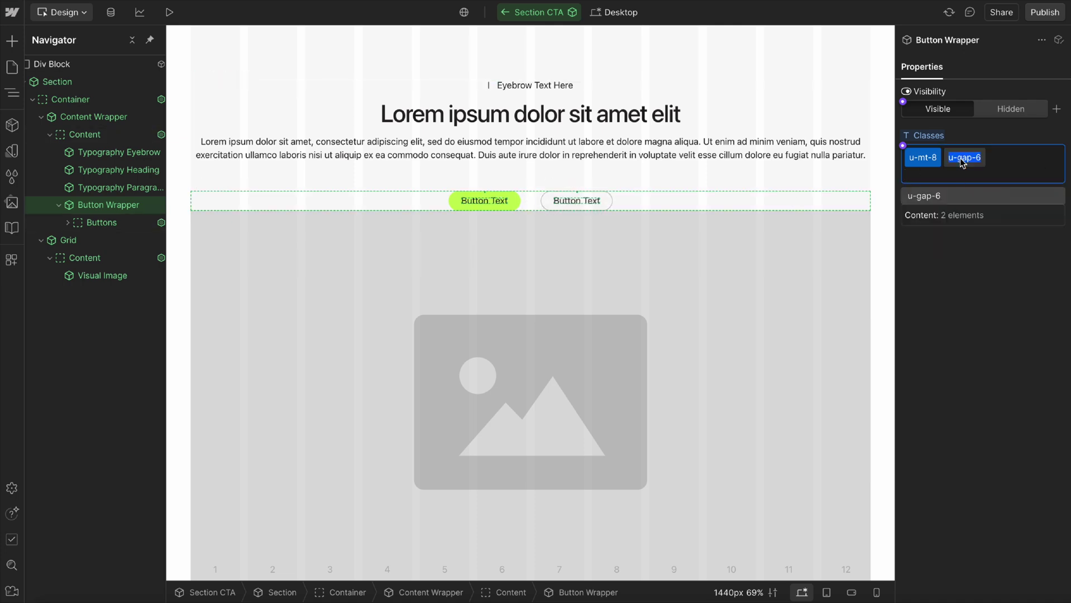
key(BackSpace)
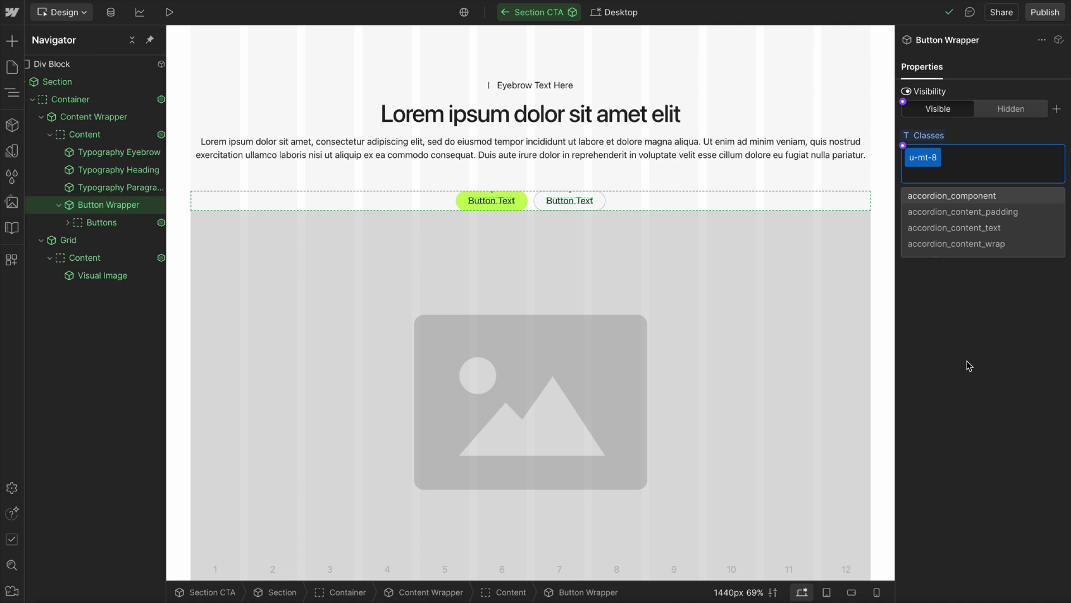
click(970, 366)
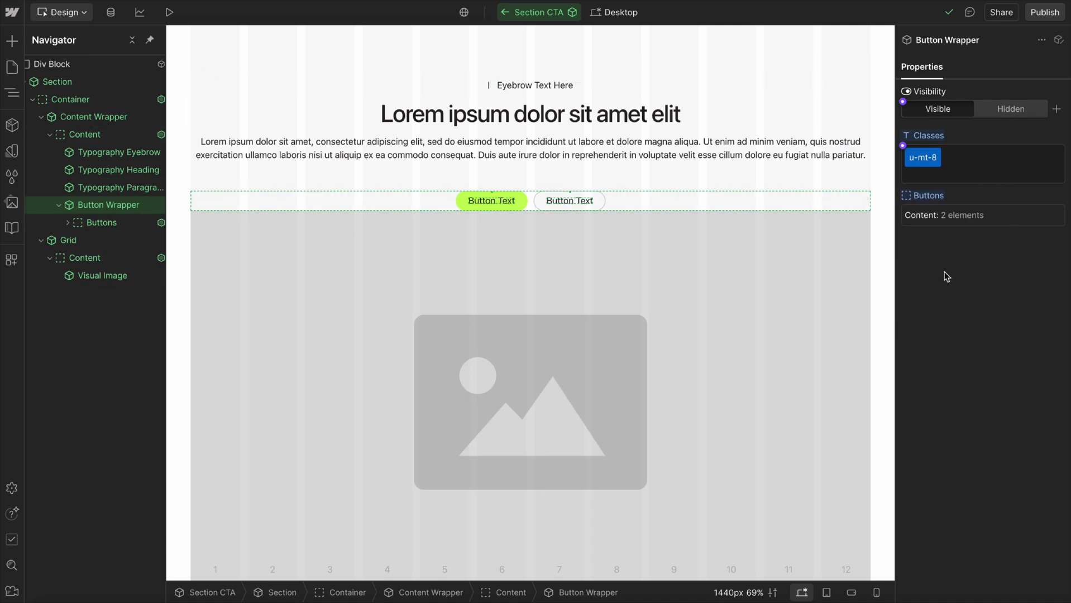
scroll(100, 174, right, 1)
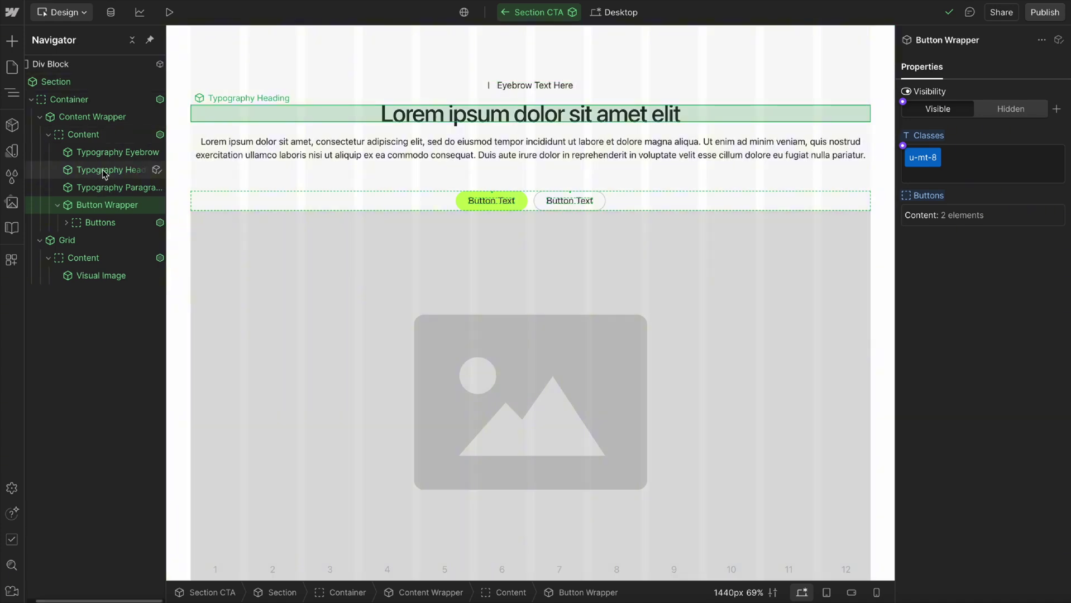
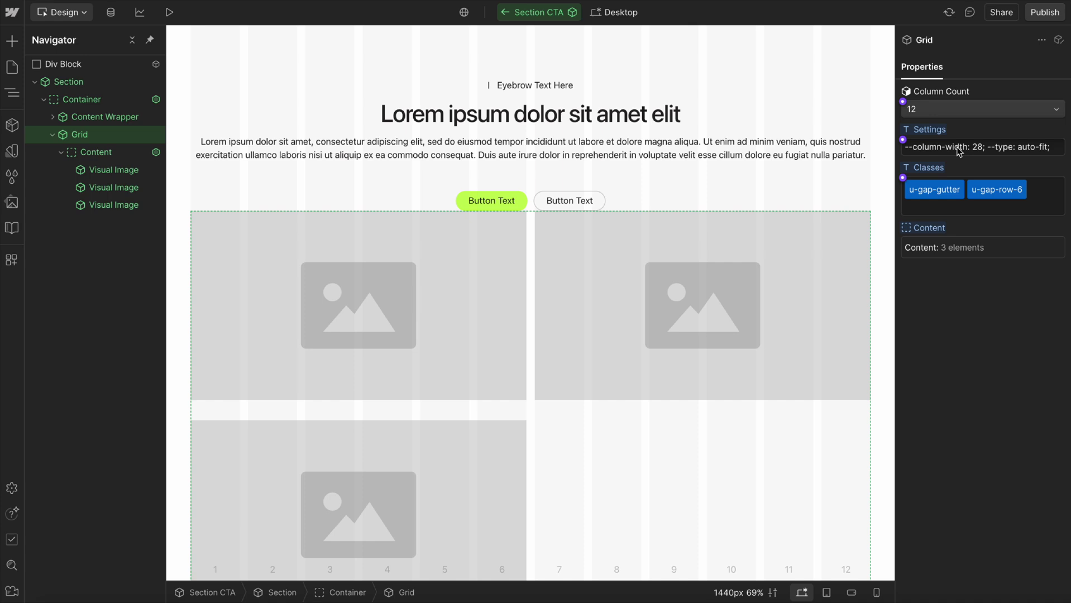
Reset the Grid's Classes property and narrow the canvas to 986 px.
click(928, 170)
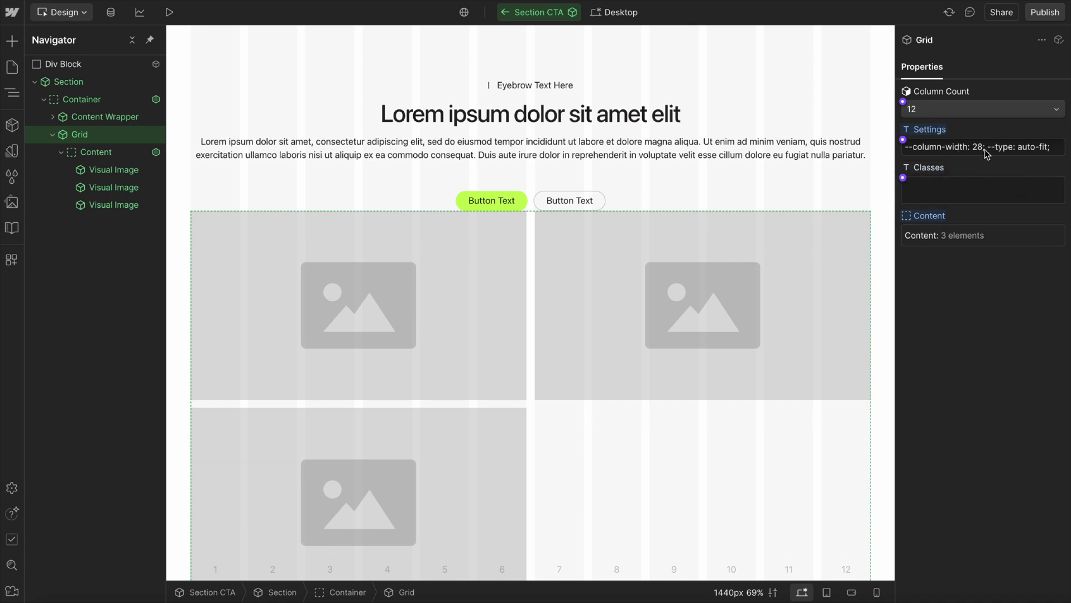
click(1019, 147)
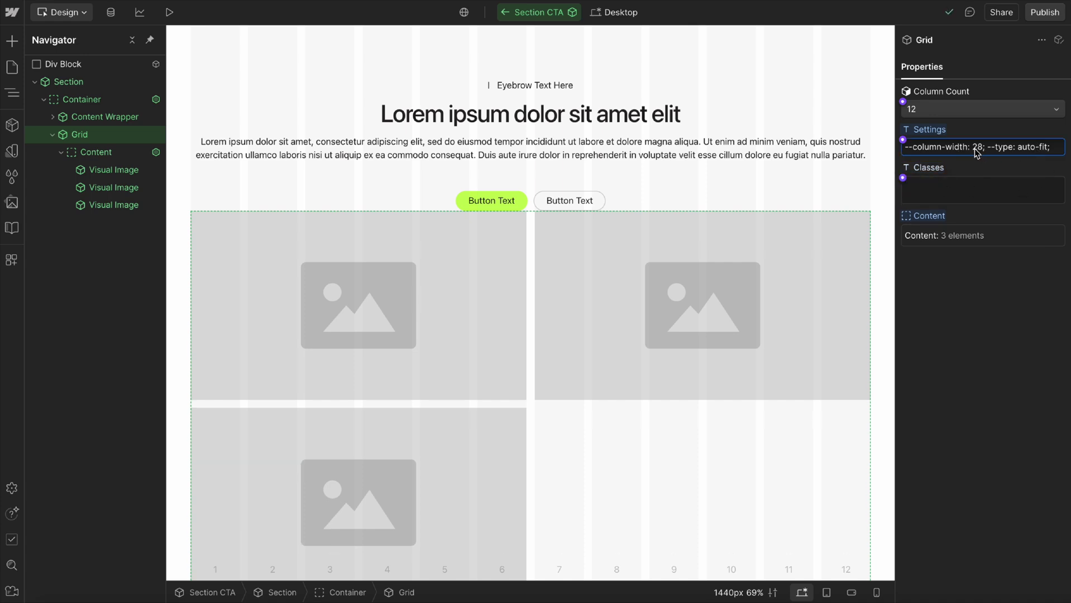
drag(974, 147, 983, 153)
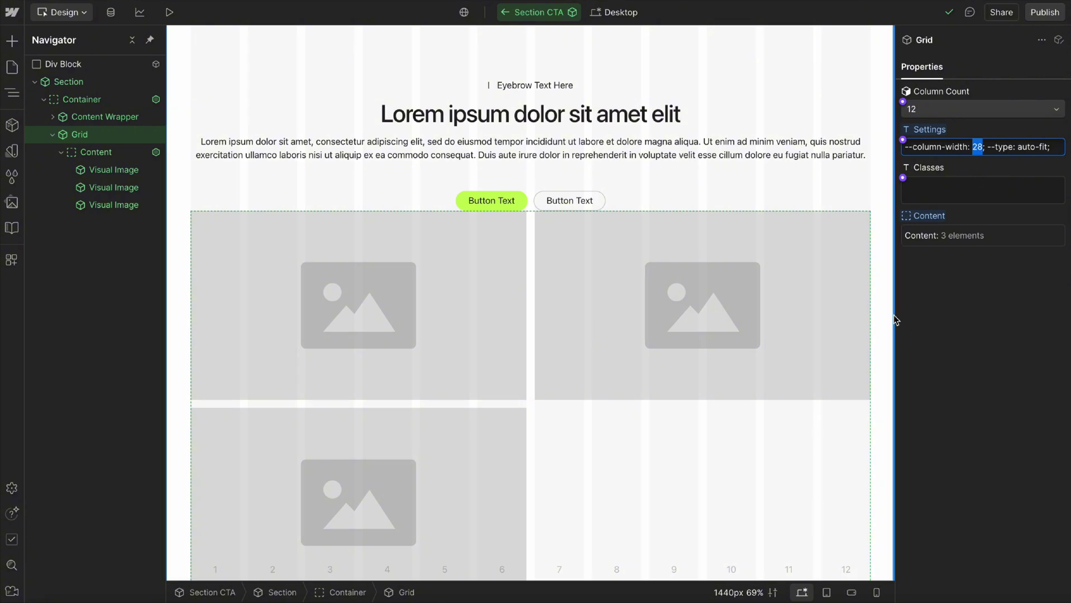
drag(896, 320, 897, 260)
Set --column-width in the Grid's Settings to 26 and widen the canvas to 993 px.
click(978, 148)
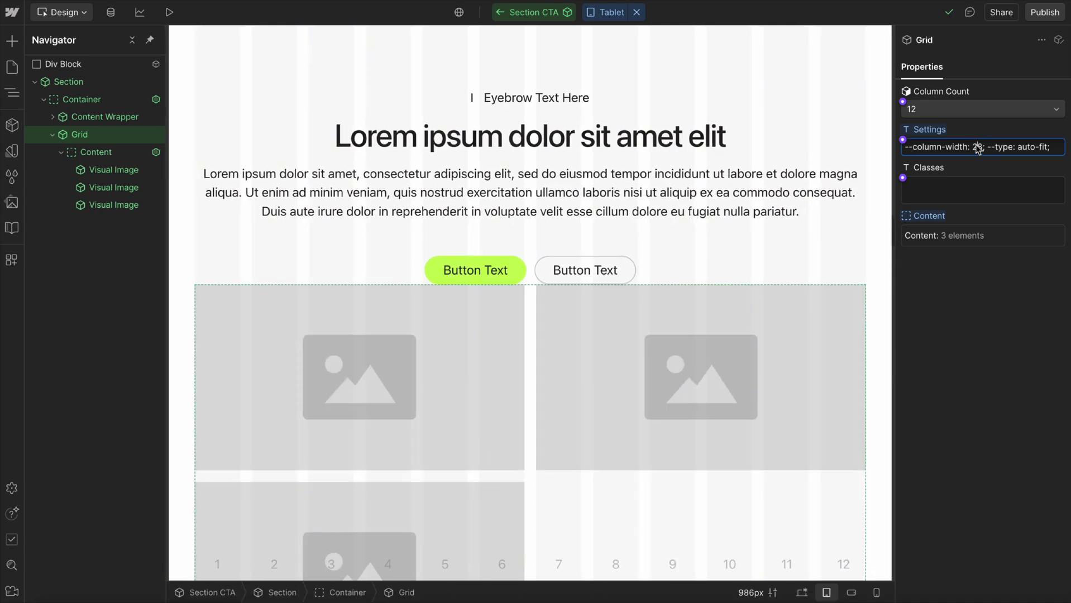
key(BackSpace)
text(6)
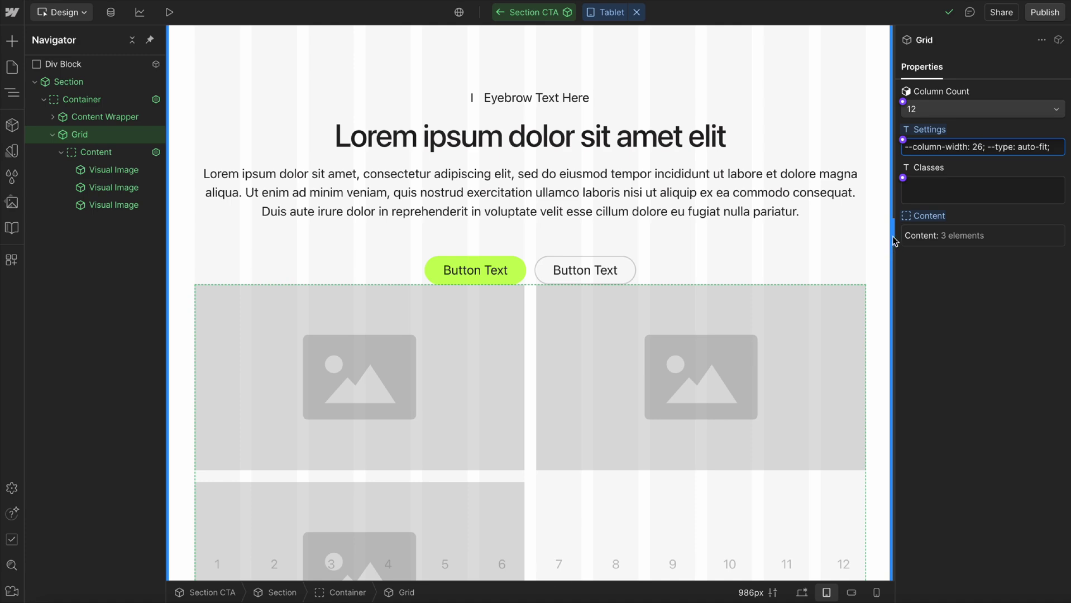
mouse_move(893, 241)
mouse_down()
mouse_move(784, 241)
mouse_move(870, 245)
mouse_move(851, 246)
mouse_move(896, 257)
mouse_up()
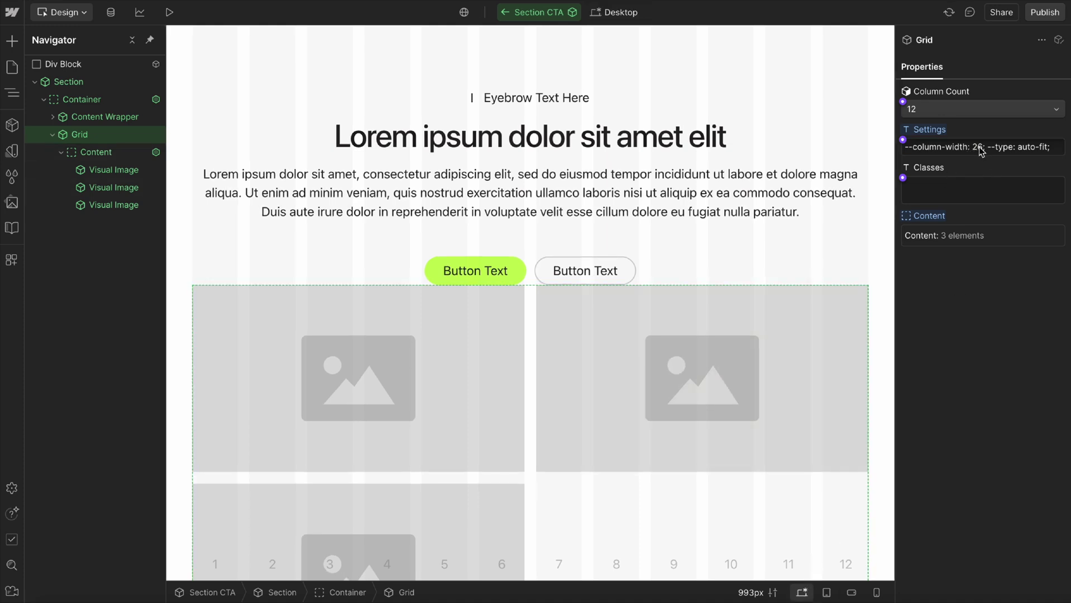
Set --column-width in the Grid's Settings to 6.
click(978, 148)
key(BackSpace)
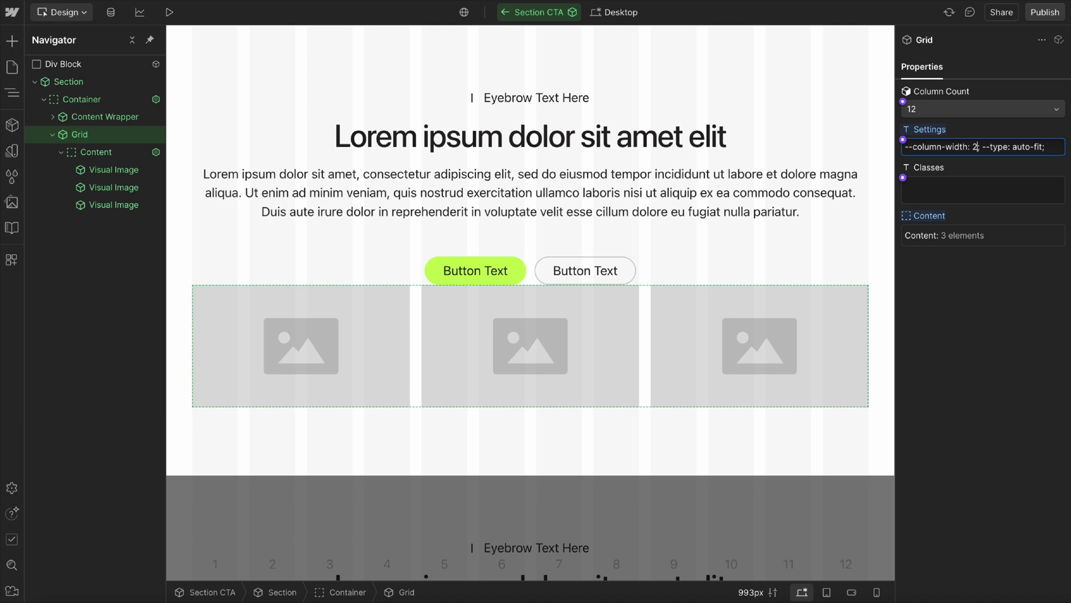
key(BackSpace)
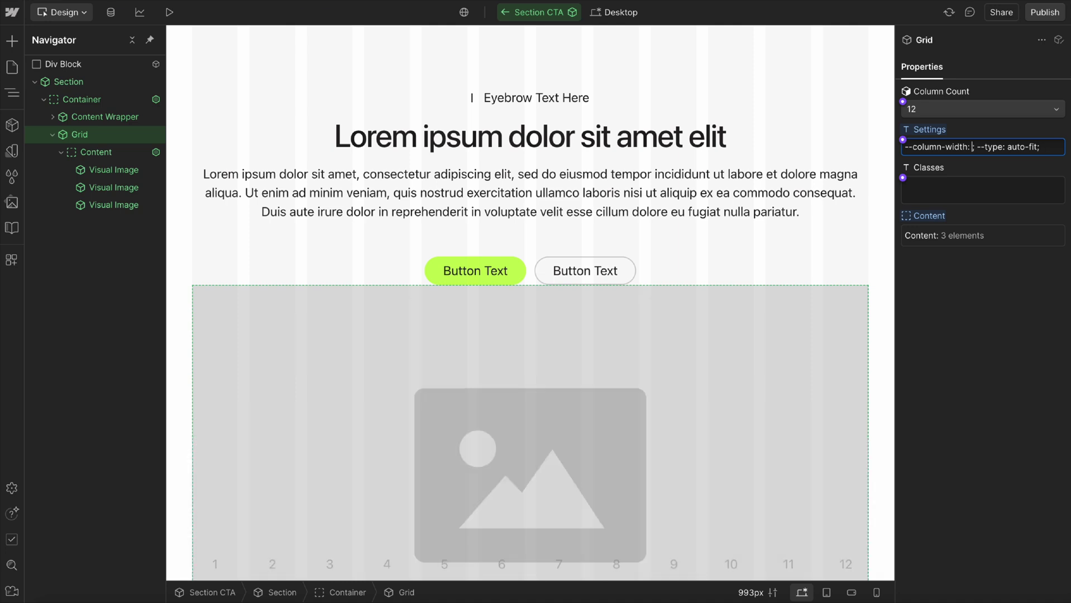
text(2)
Duplicate the third Visual Image in the Grid six times.
click(748, 312)
key(ctrl+d)
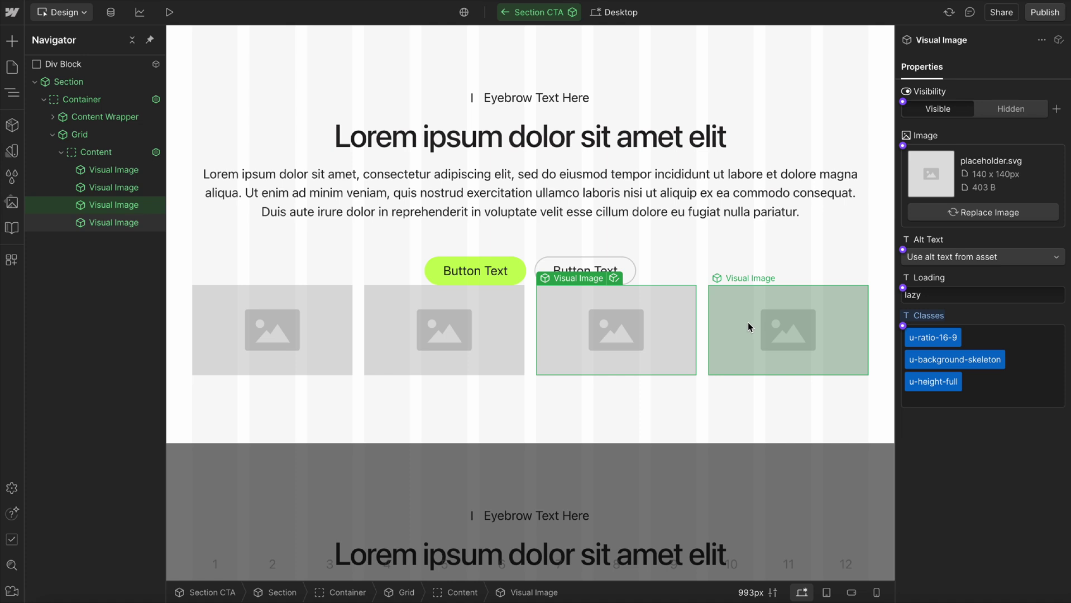
key(ctrl+d)
key(ctrl+d)
key(ctrl+d)
key(ctrl+d)
key(ctrl+d)
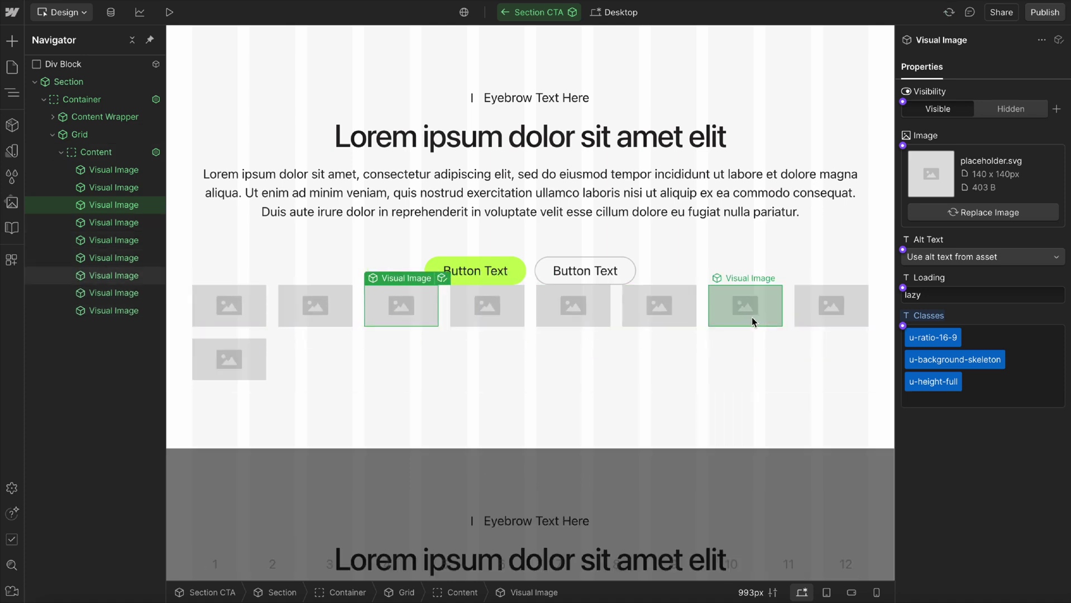
Set the Grid's Column Count to 4.
click(660, 343)
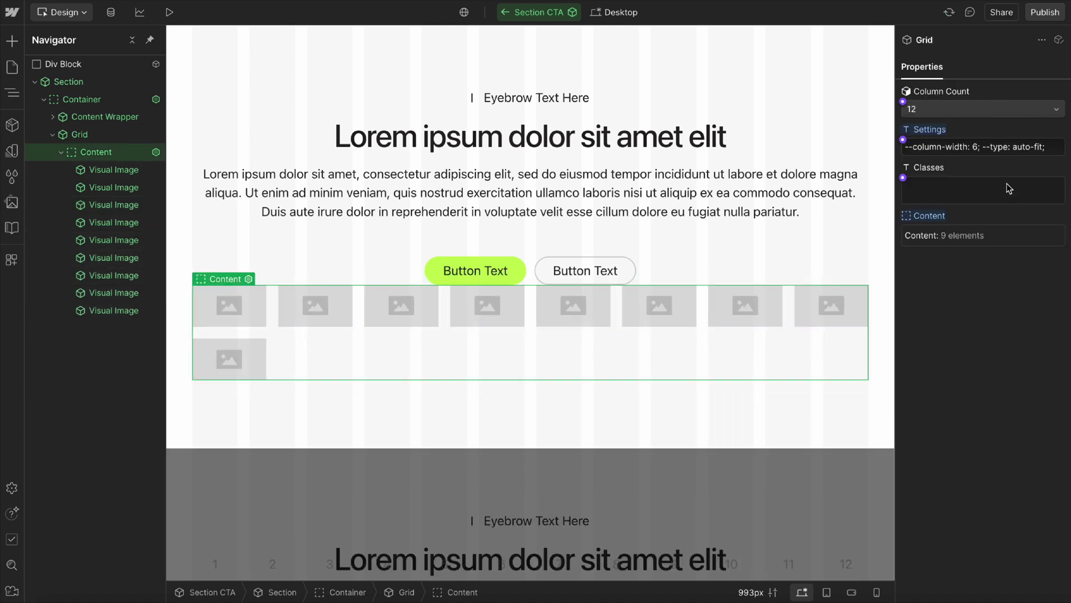
click(975, 114)
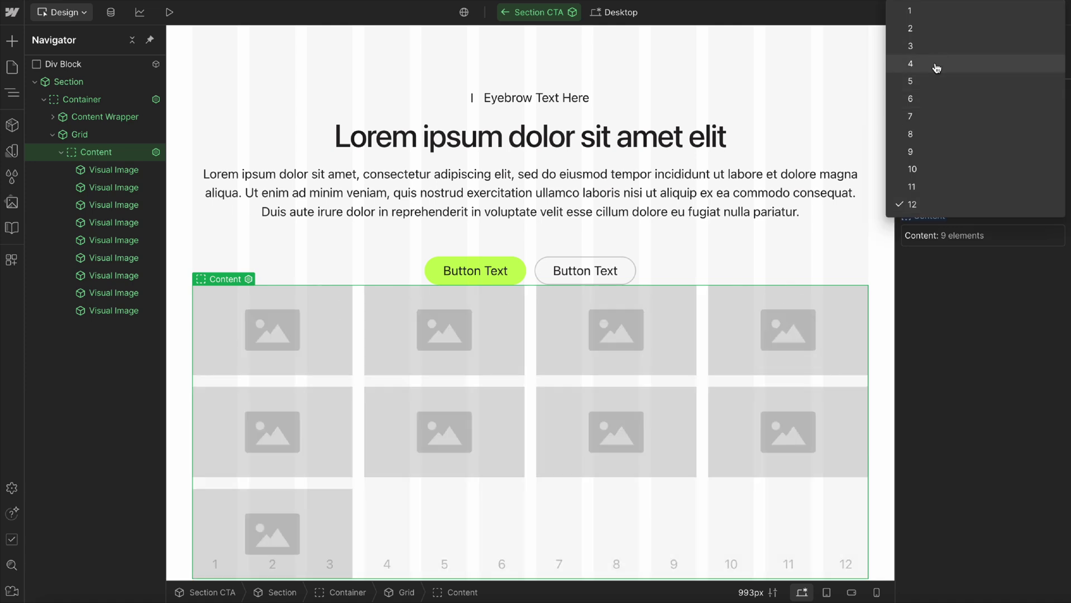
click(937, 68)
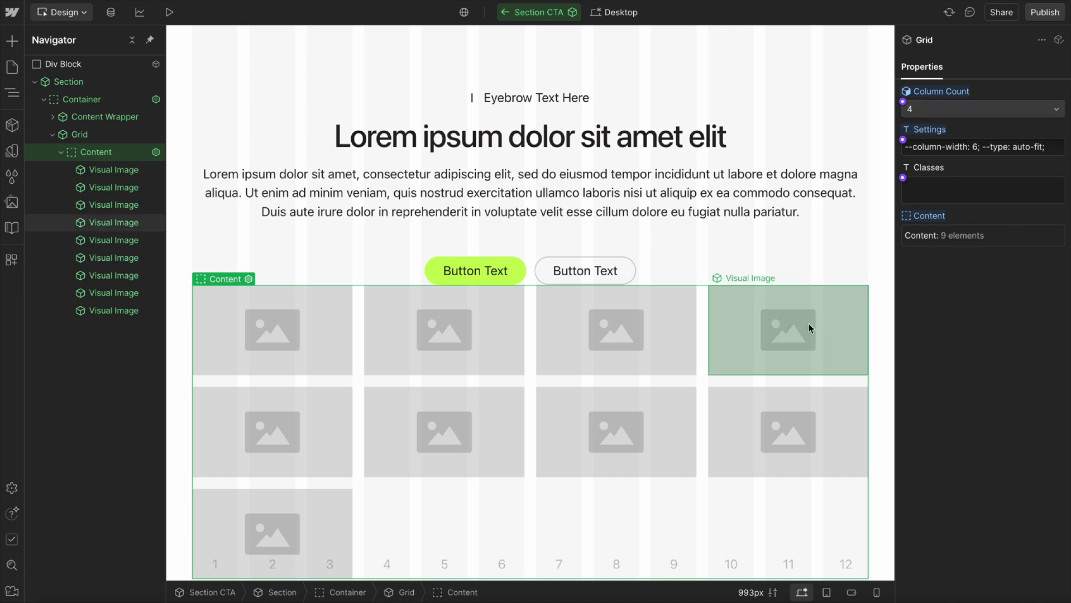
Delete the last six Visual Images in the Grid, keeping the first three.
scroll(445, 494, down, 1)
click(346, 495)
key(Delete)
key(Delete)
key(Delete)
key(Delete)
key(Delete)
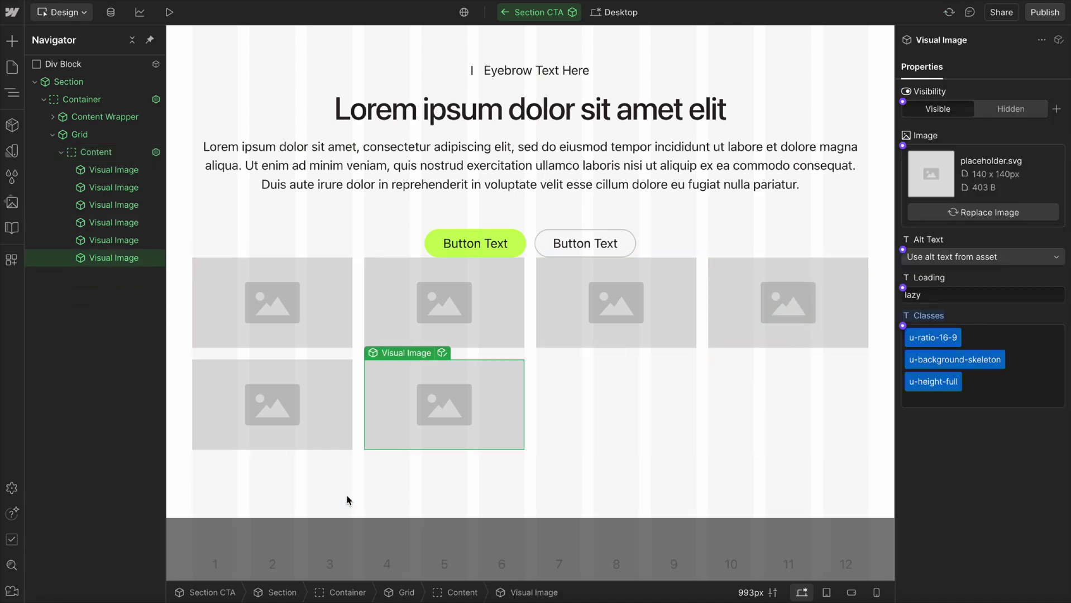
key(Delete)
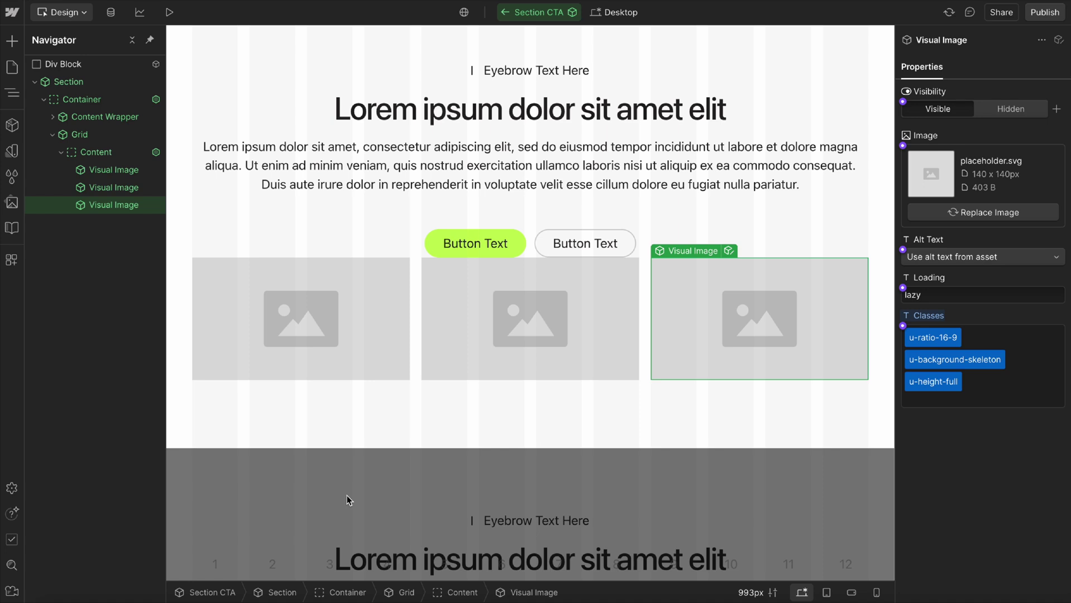
Change --type in the Grid's Settings to auto-fill.
click(647, 333)
double_click(1039, 148)
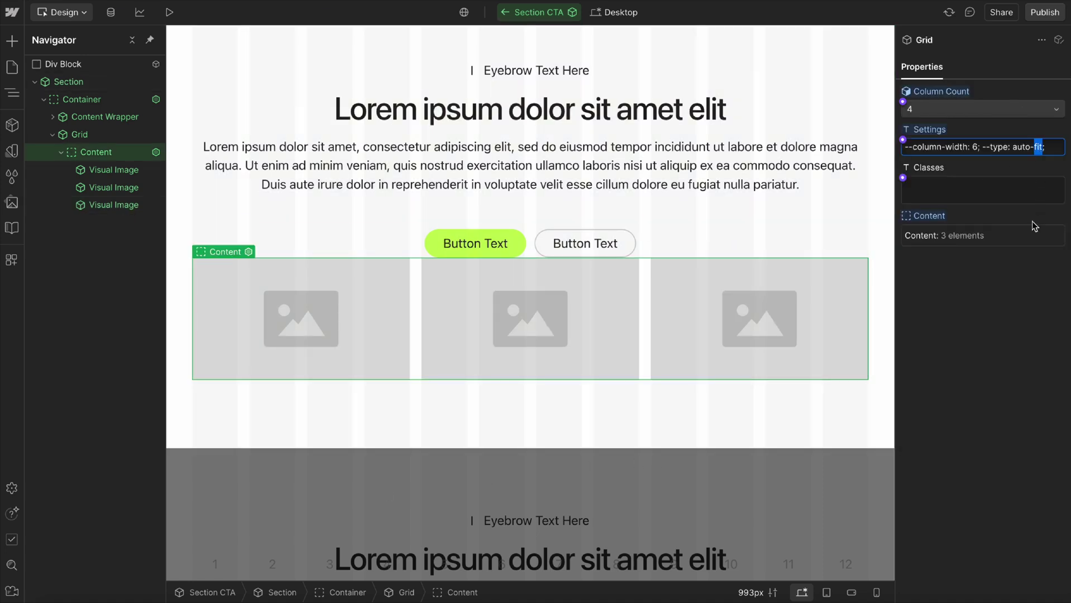
text(fill)
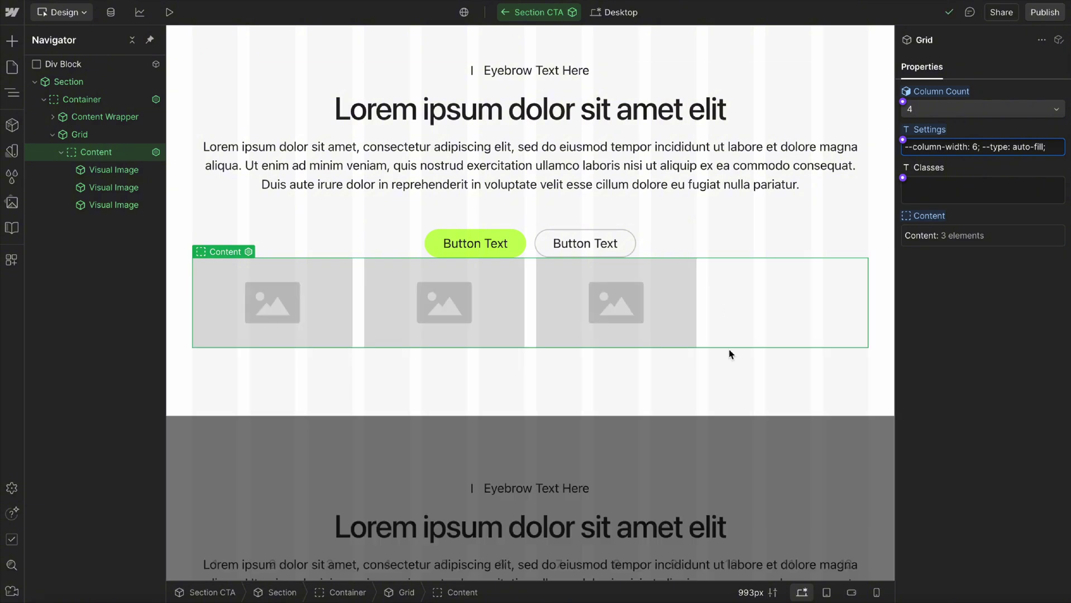
key(Return)
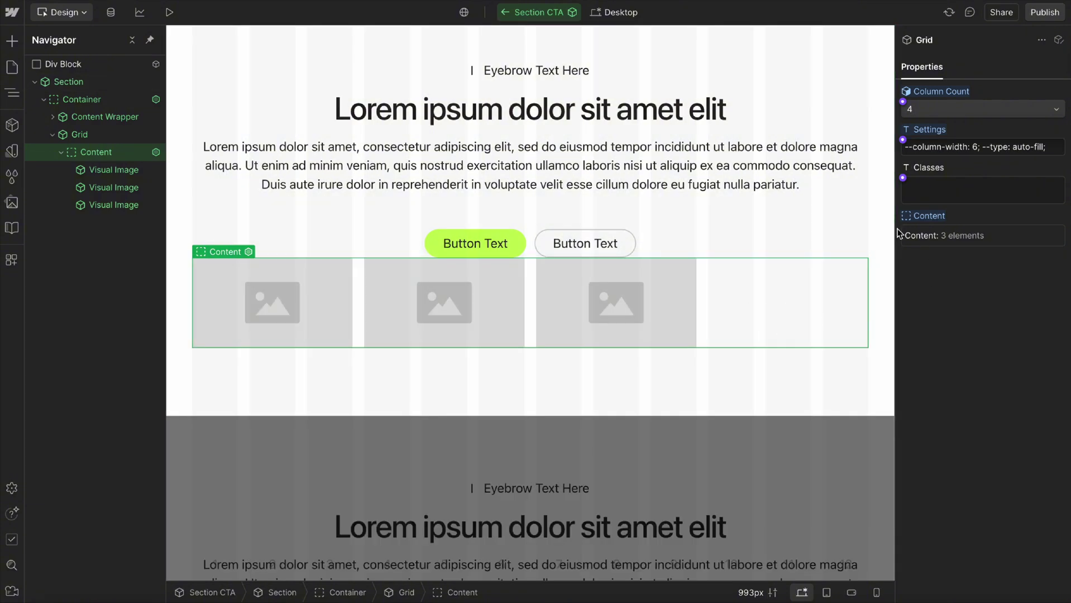
Delete the third Visual Image from the Grid and undo the deletion.
click(631, 283)
key(Delete)
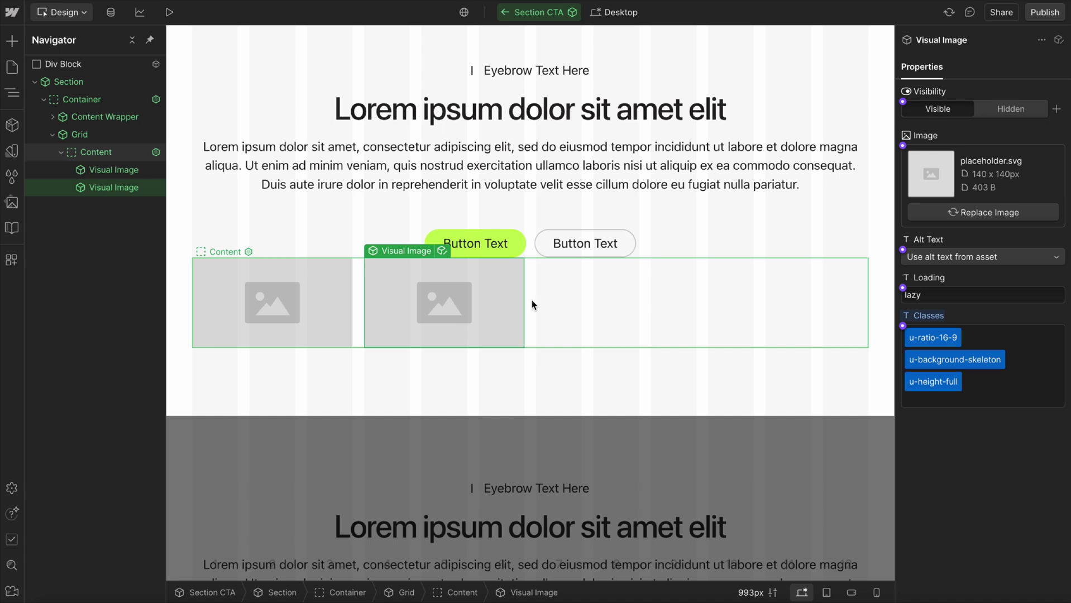
key(ctrl+z)
Leave the Section CTA component and return to the Home page.
click(796, 306)
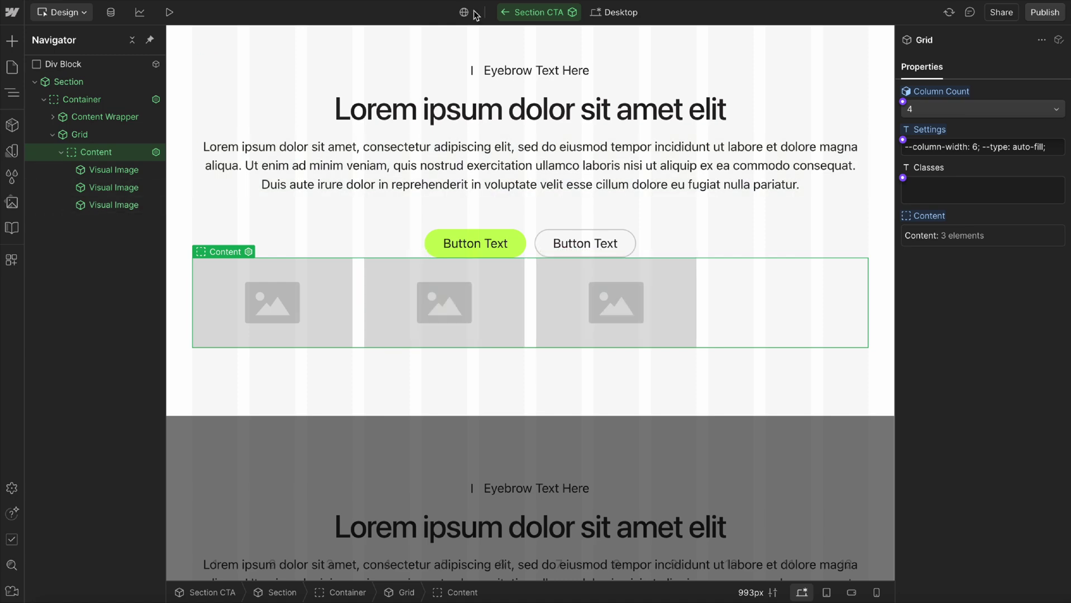
click(503, 12)
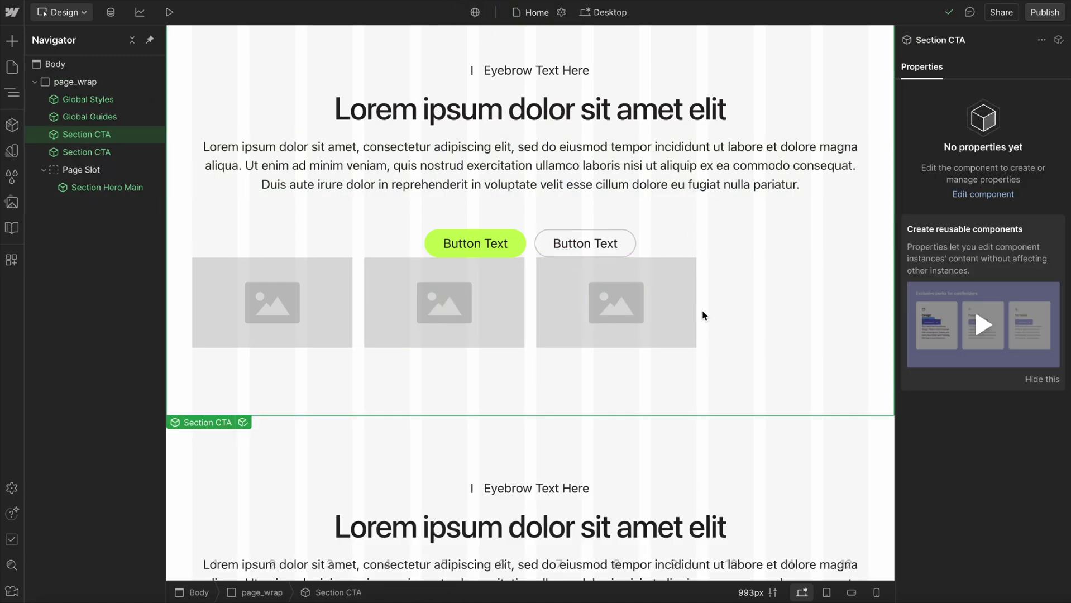
double_click(239, 288)
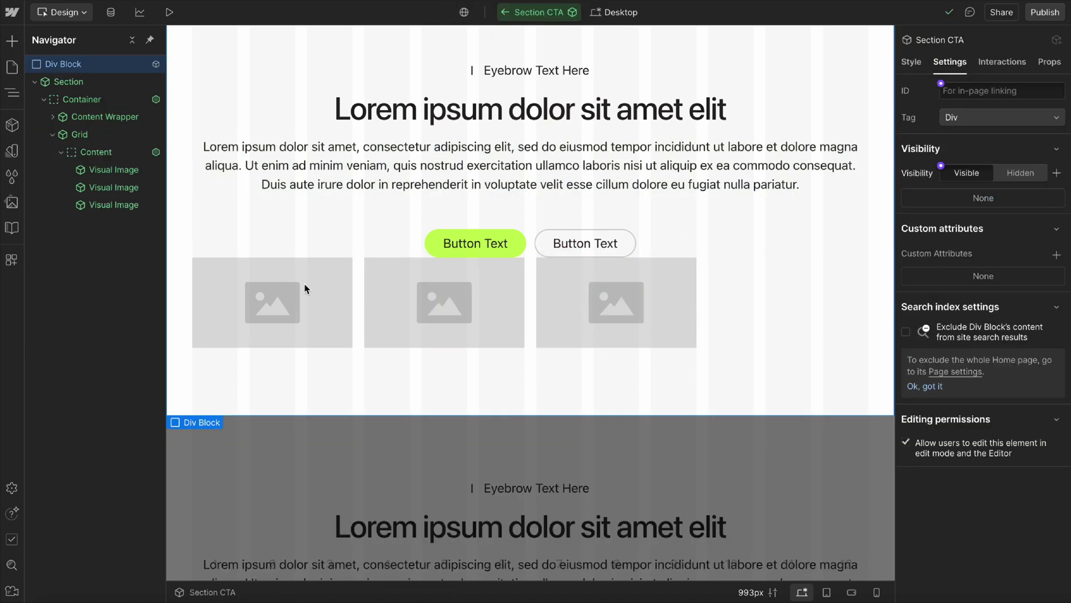
click(428, 458)
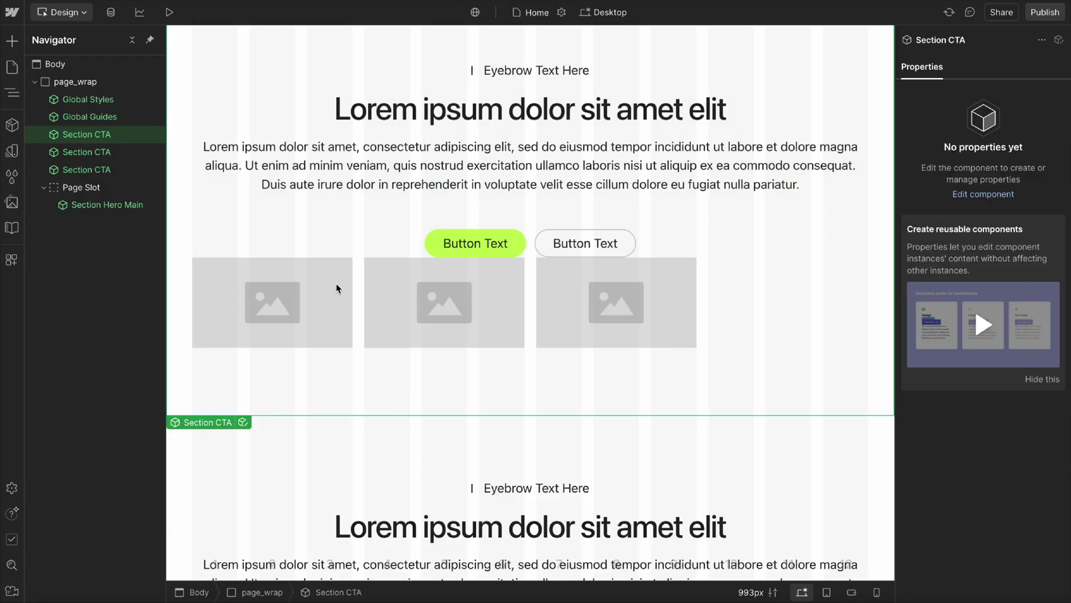
scroll(348, 334, down, 3)
click(413, 346)
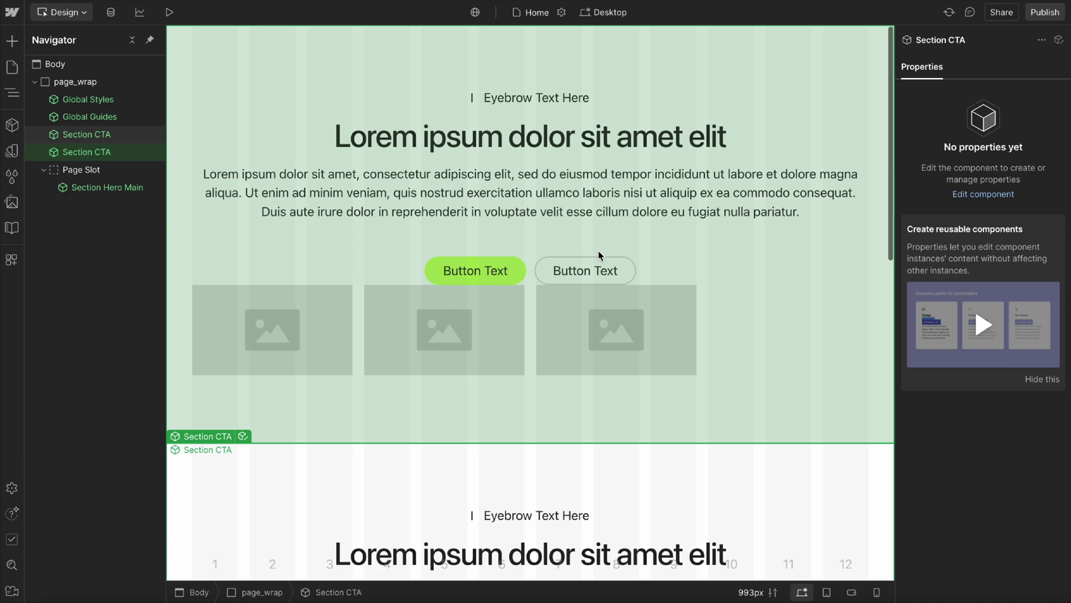
Open the first Section CTA's main component and delete all three Visual Images from the Grid's Content.
click(581, 300)
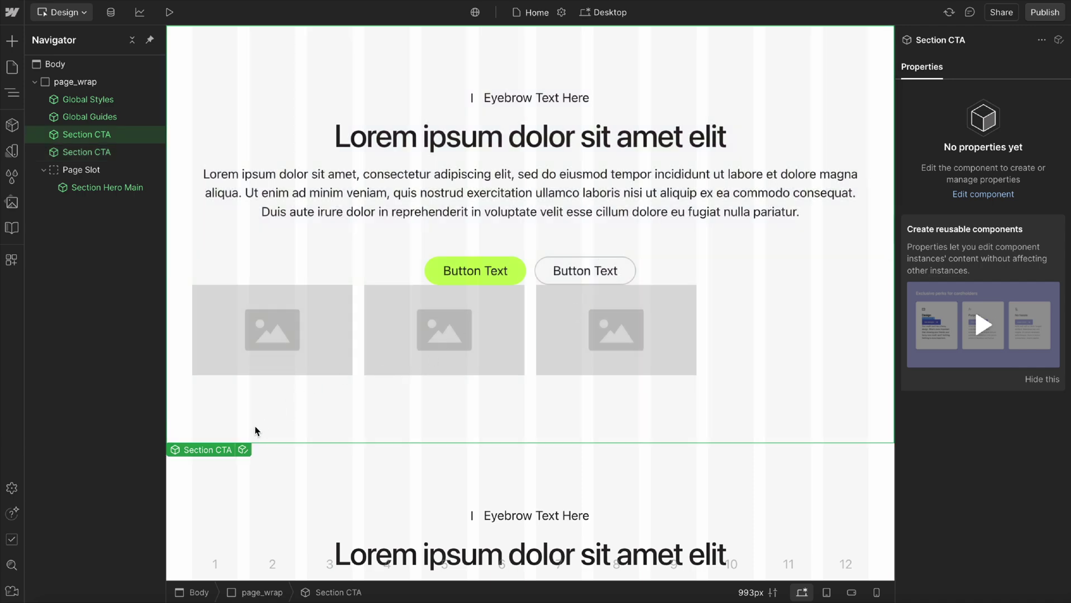
click(244, 449)
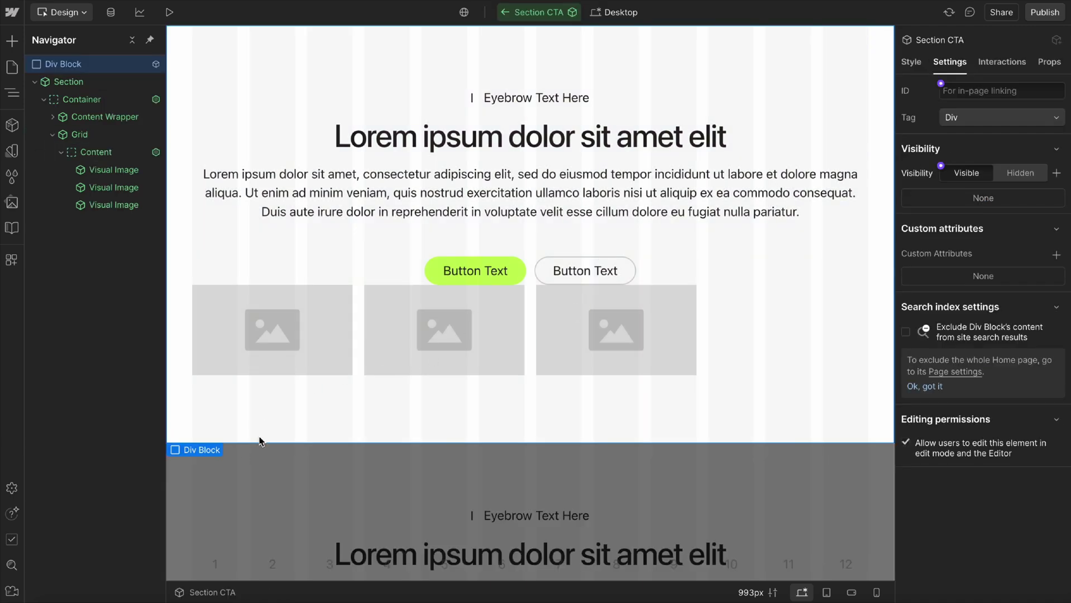
click(104, 171)
key(ctrl+z)
key(ctrl+z)
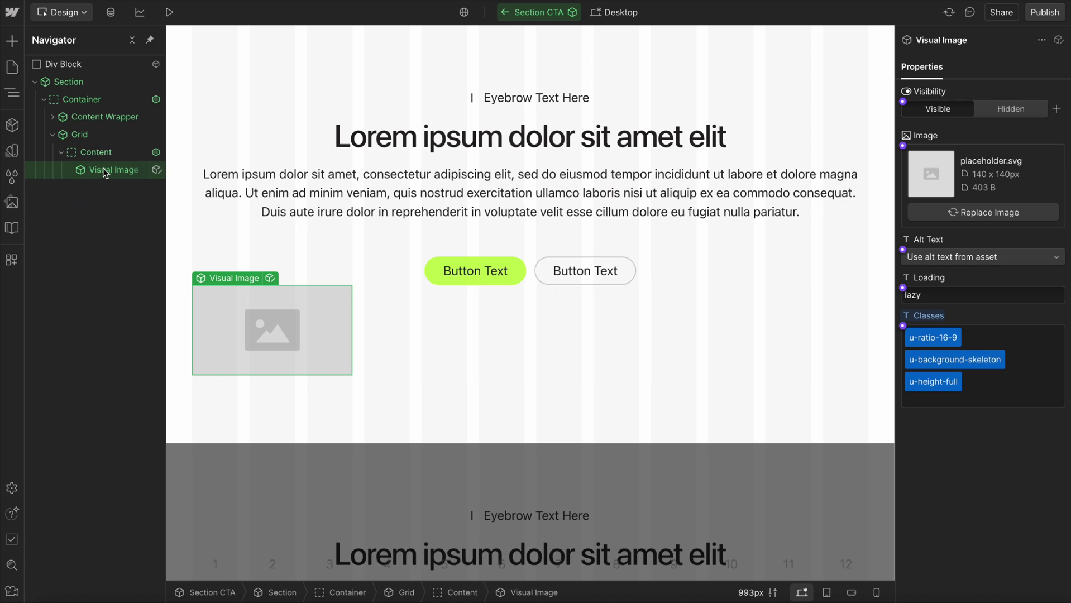
key(ctrl+z)
Add a Slot element inside the Grid's Content.
click(110, 158)
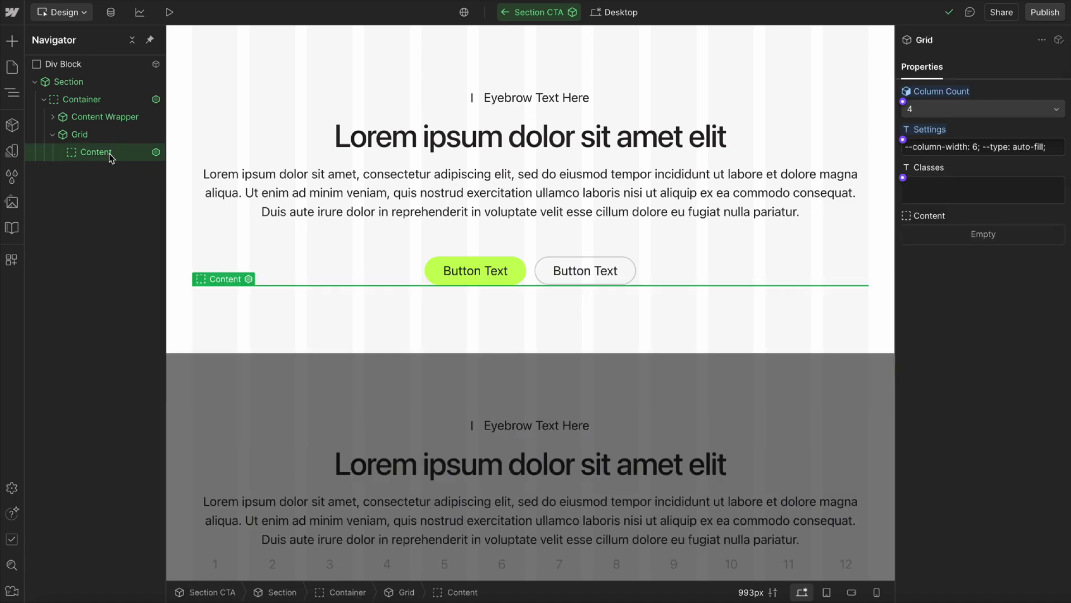
key(ctrl+k)
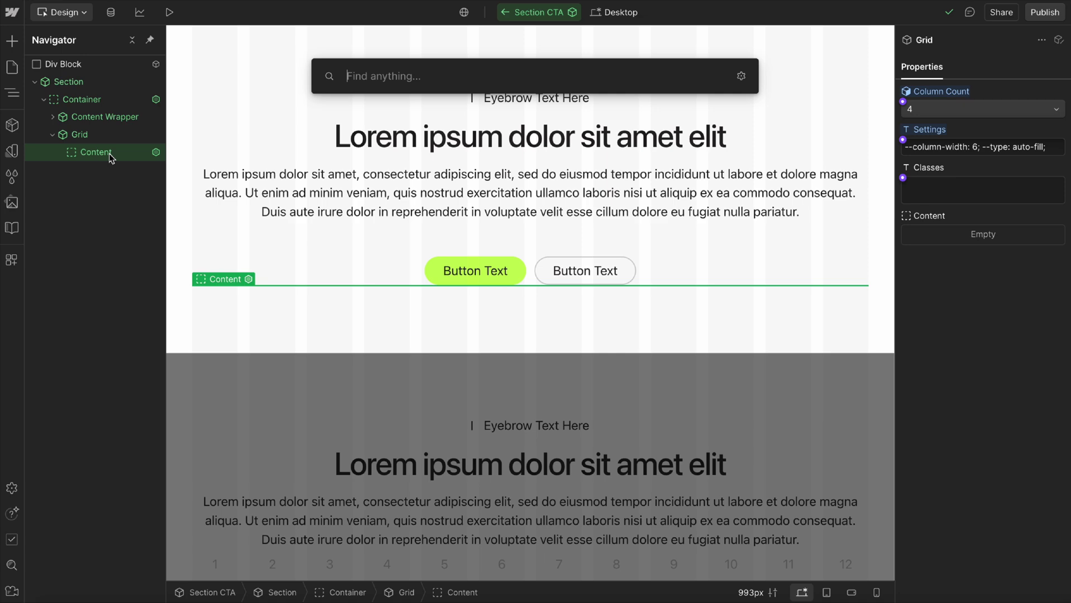
text(slot)
click(337, 159)
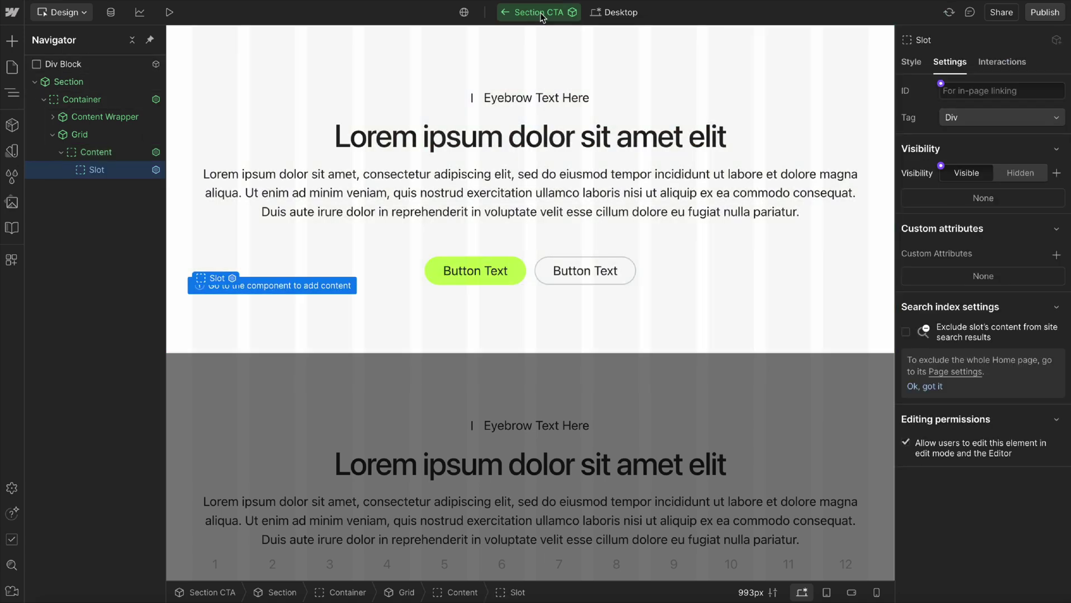
Apply the u-display-contents class to the new Slot and review its custom display property.
click(912, 61)
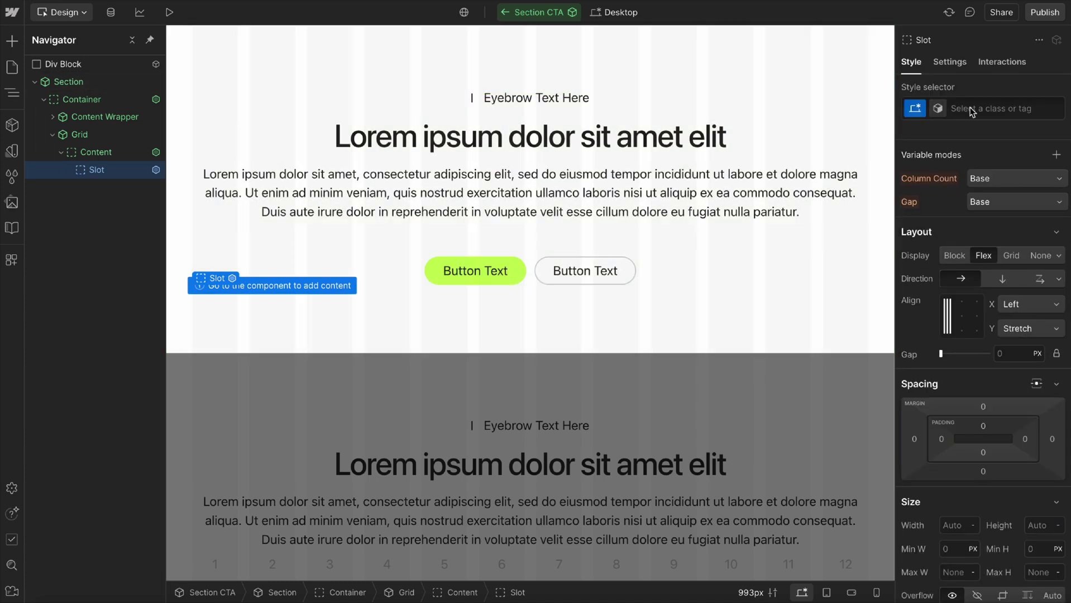
click(972, 109)
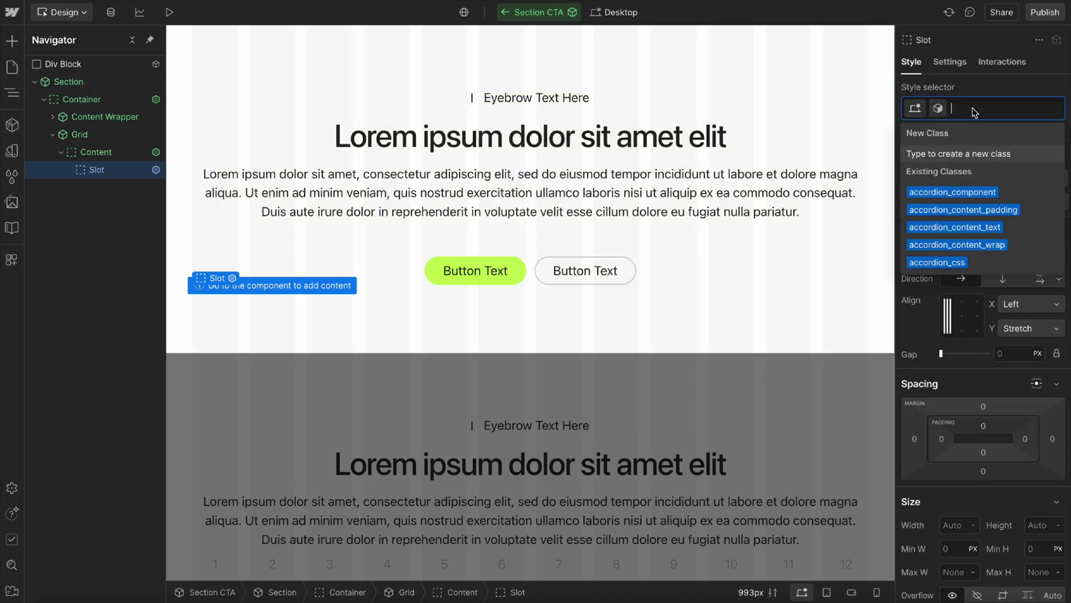
text(display)
click(975, 210)
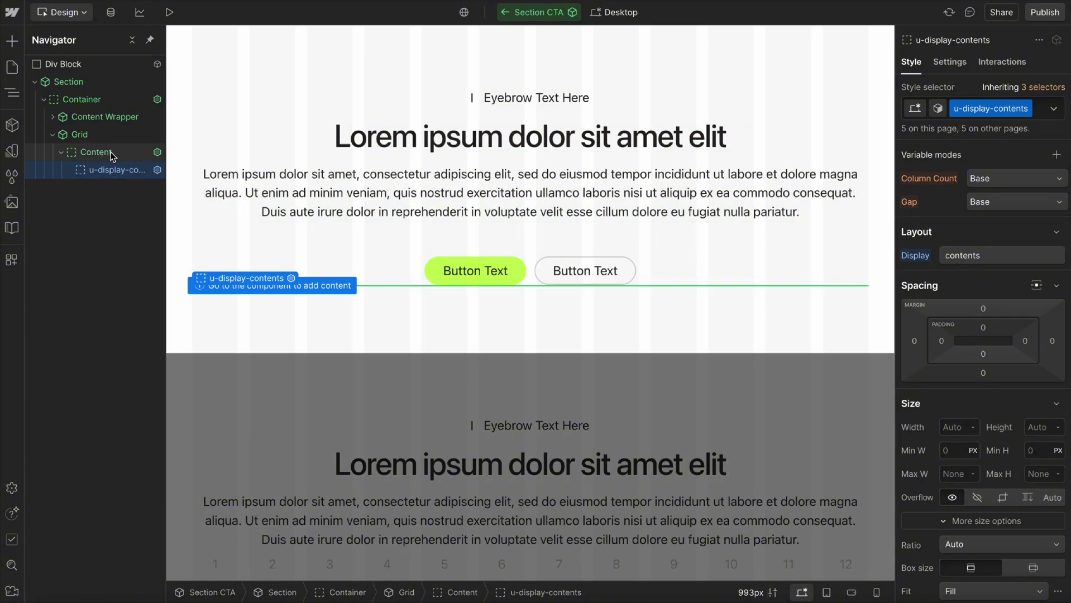
click(110, 153)
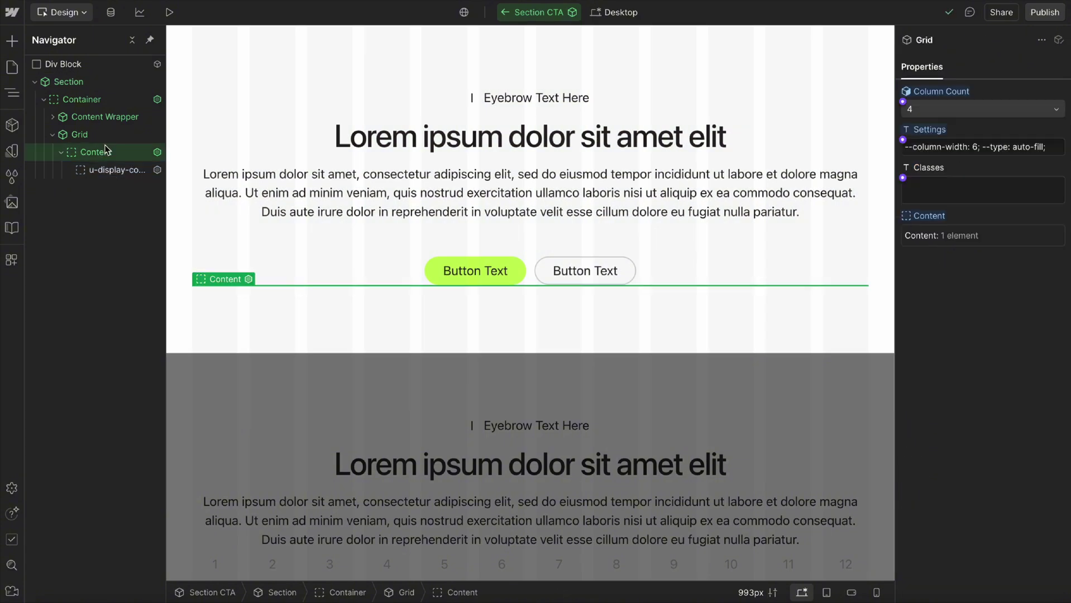
click(117, 171)
scroll(967, 452, down, 10)
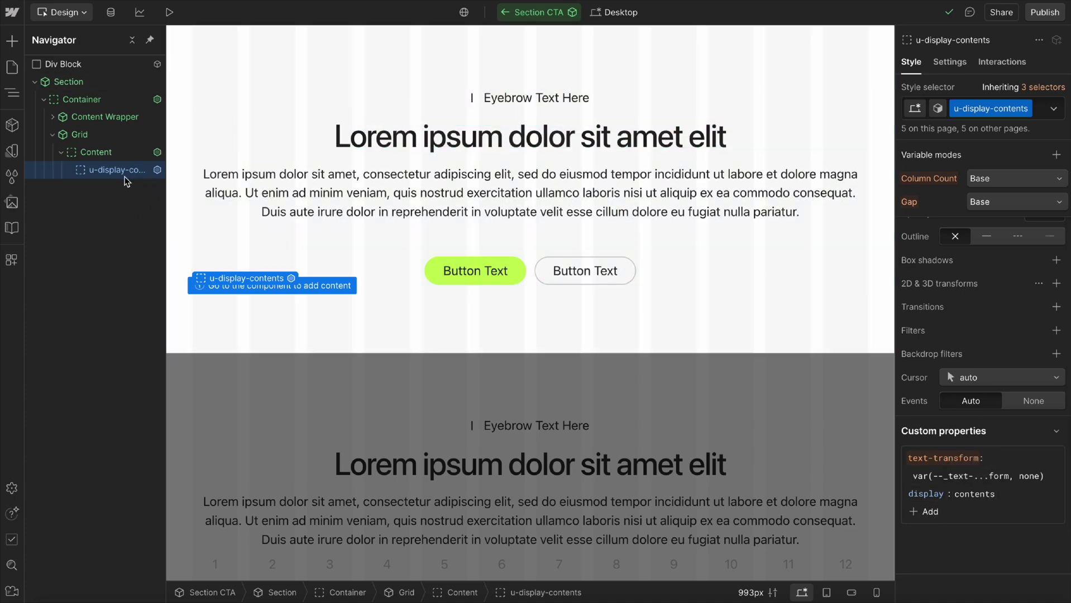
Return to the Home page and insert a Card Primary into the first Section CTA's u-display-contents slot.
click(505, 13)
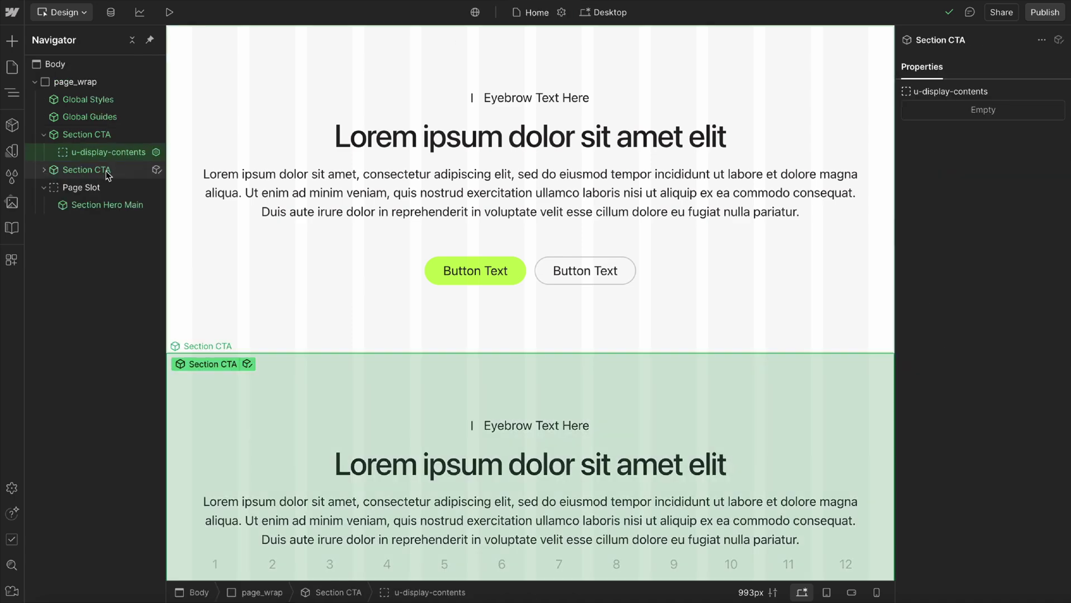
key(ctrl+k)
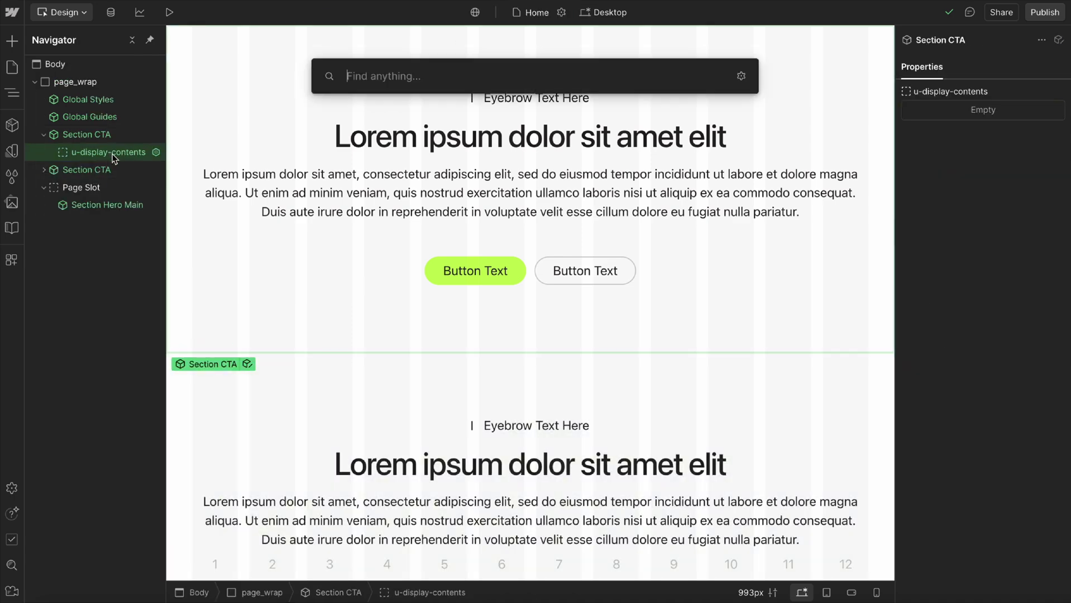
text(card)
click(391, 147)
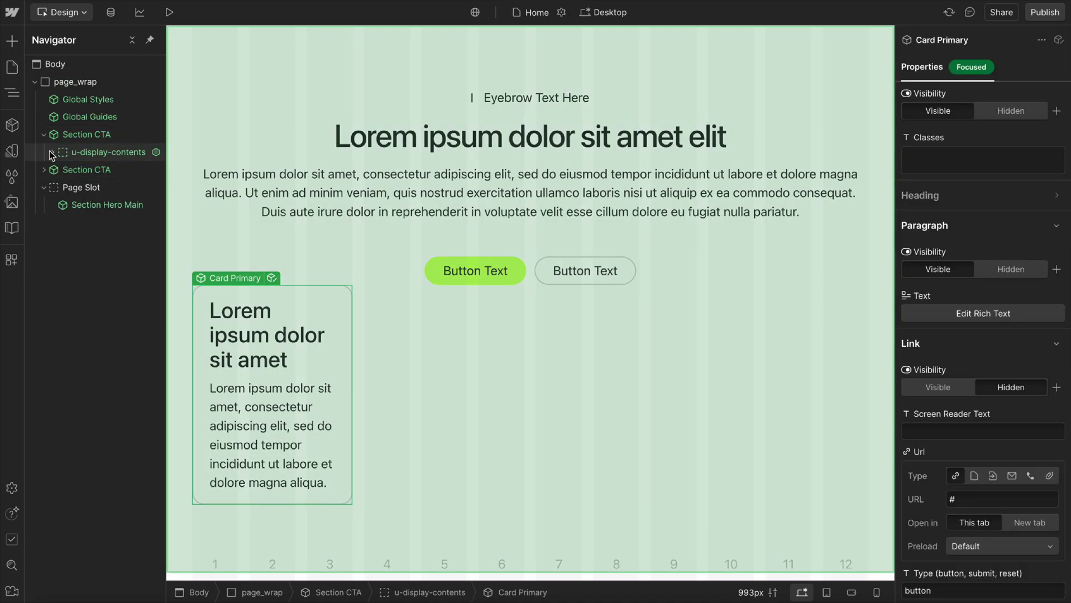
Duplicate the Card Primary four times in the slot and review how the five cards lay out.
key(ctrl+d)
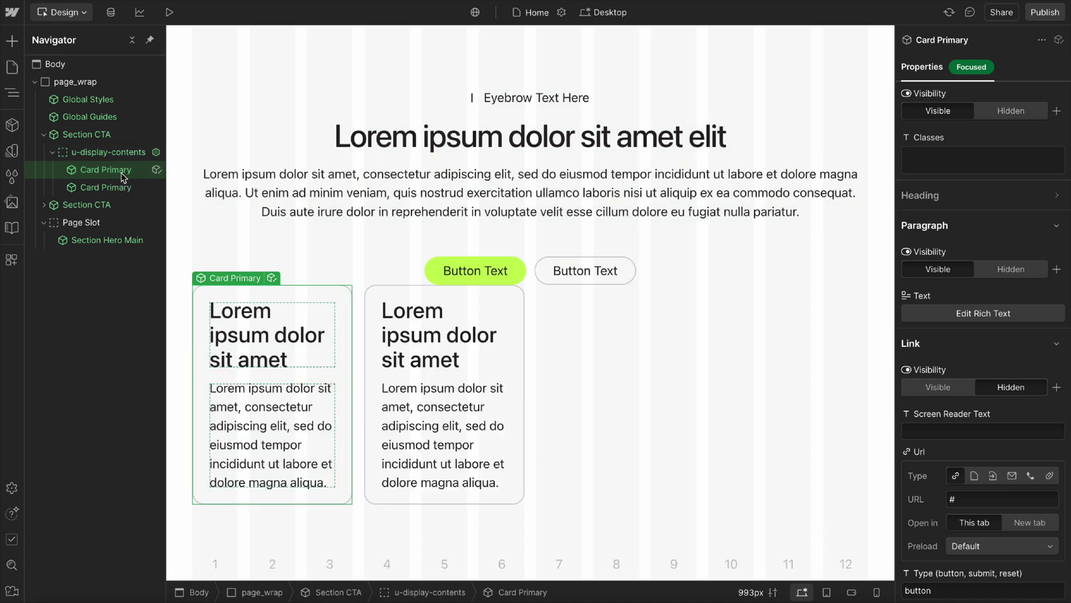
key(ctrl+d)
key(ctrl+d)
key(ctrl+d)
scroll(500, 265, down, 8)
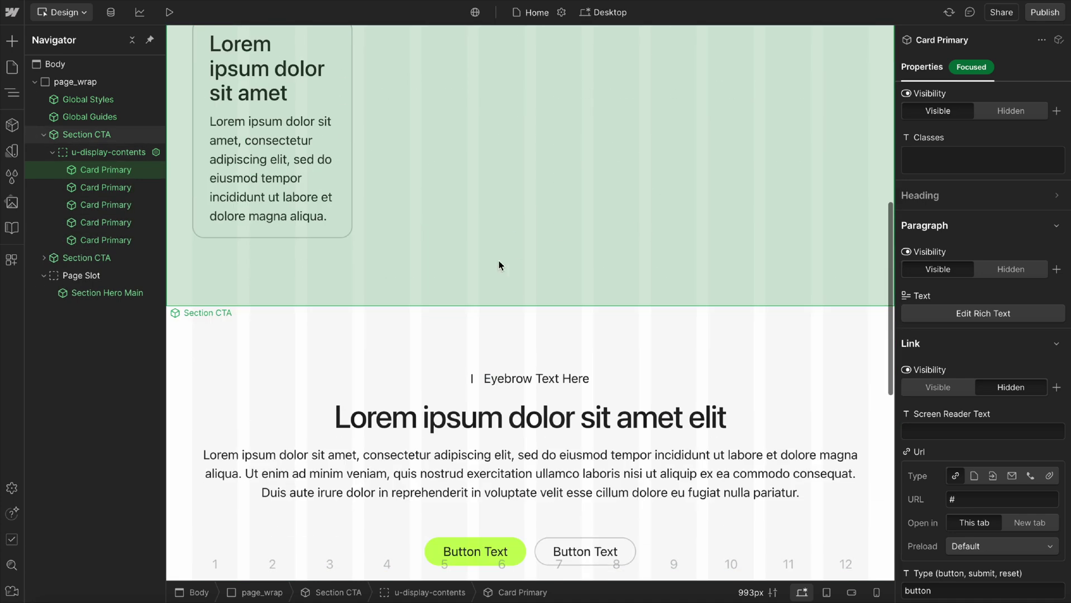
click(500, 265)
scroll(509, 262, down, 3)
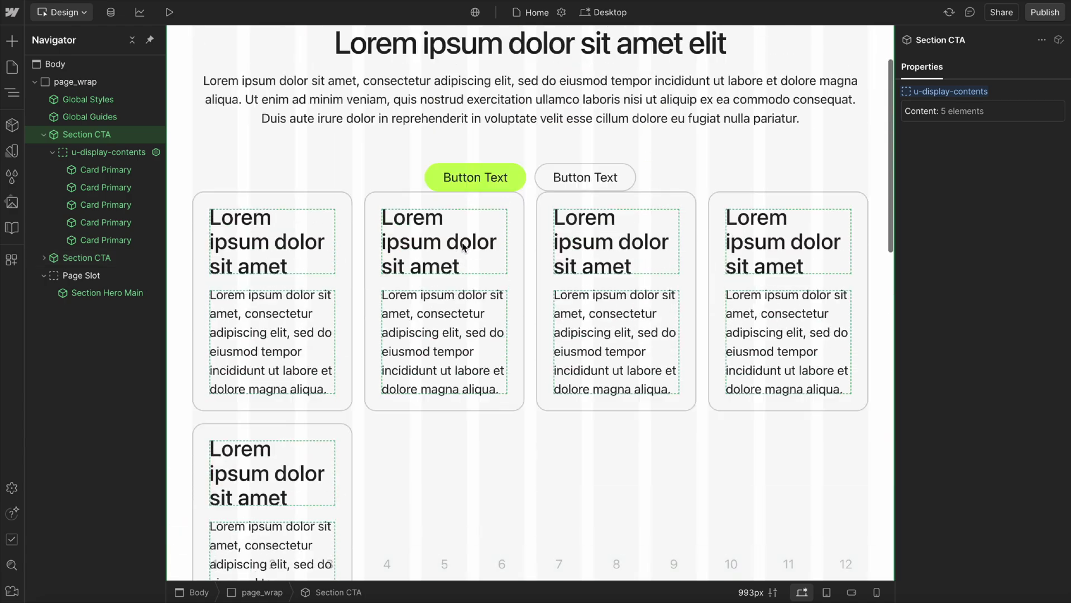
scroll(355, 406, up, 2)
scroll(503, 407, down, 6)
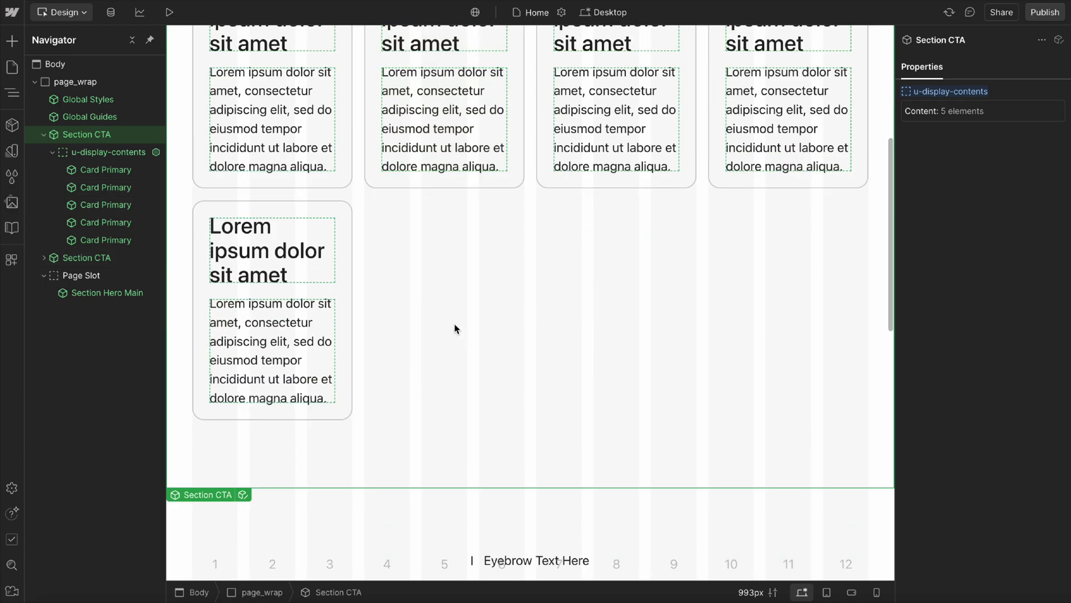
Replace the empty second Section CTA with a duplicate of the first one and its cards.
click(93, 153)
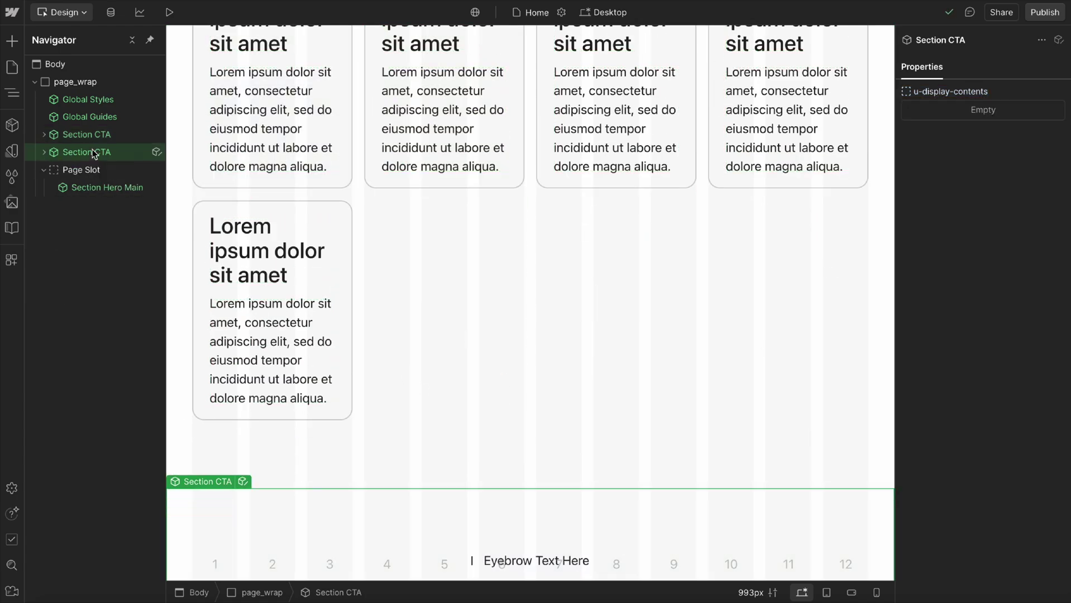
key(Delete)
click(102, 141)
key(ctrl+z)
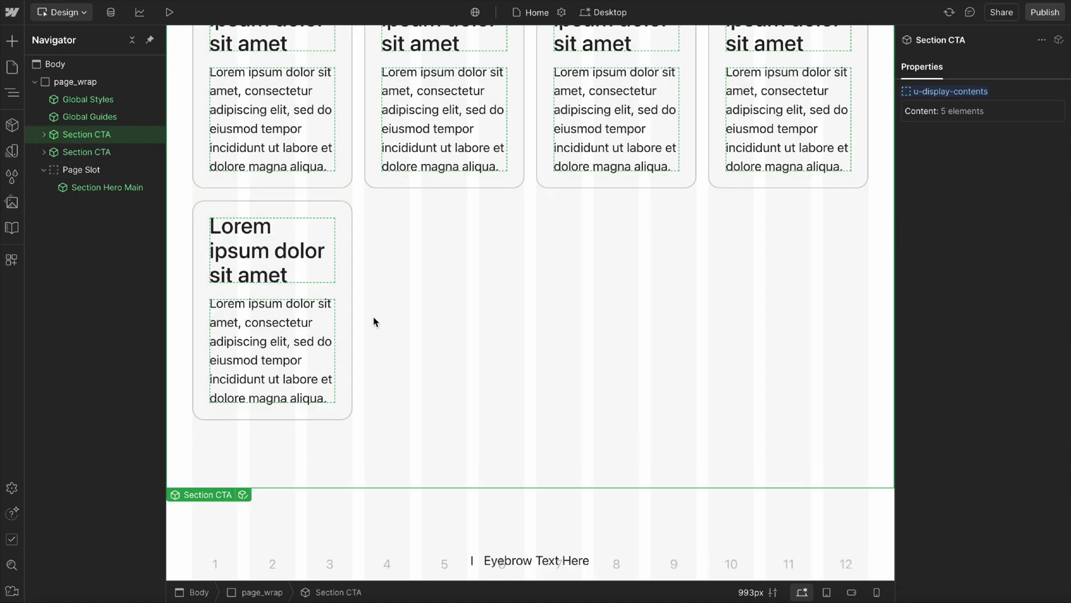
scroll(373, 318, down, 2)
Open the Section CTA component and add the u-gap-row-6 class to its Grid.
click(244, 376)
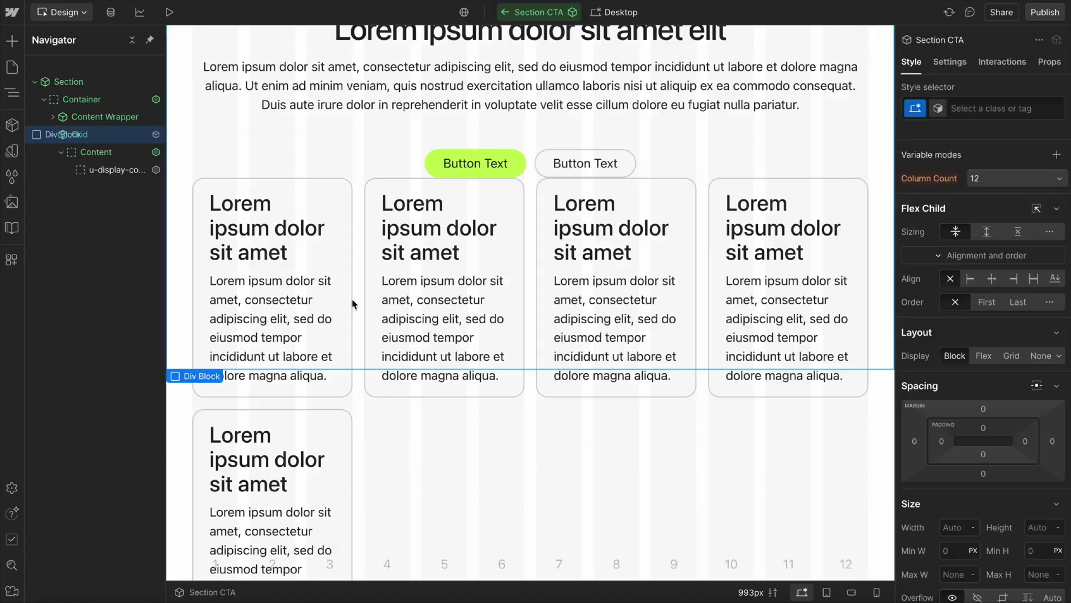
click(113, 134)
click(961, 191)
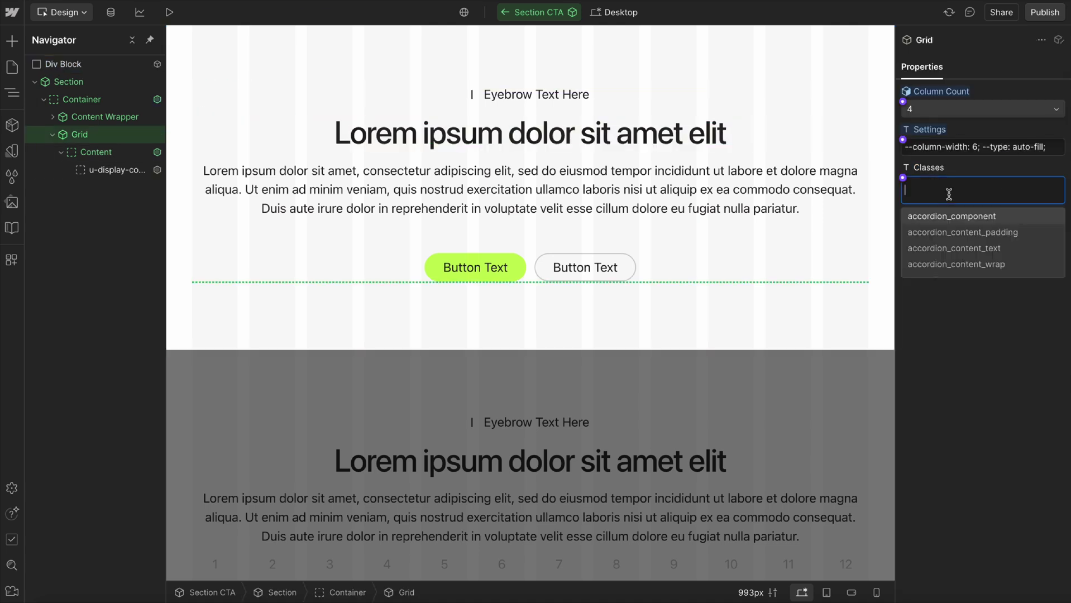
text(gap-row)
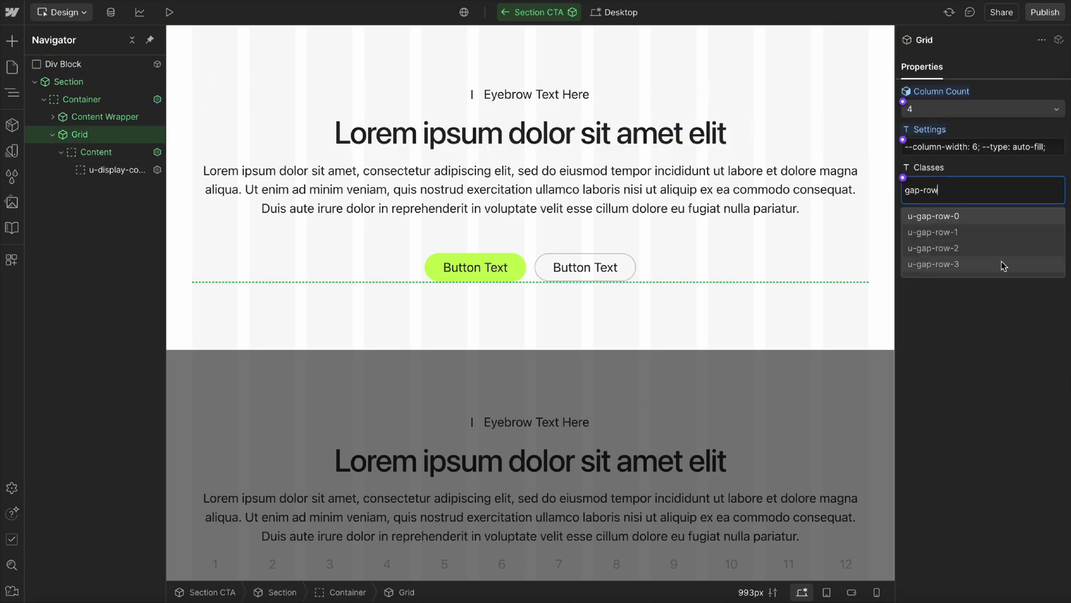
scroll(1002, 262, down, 3)
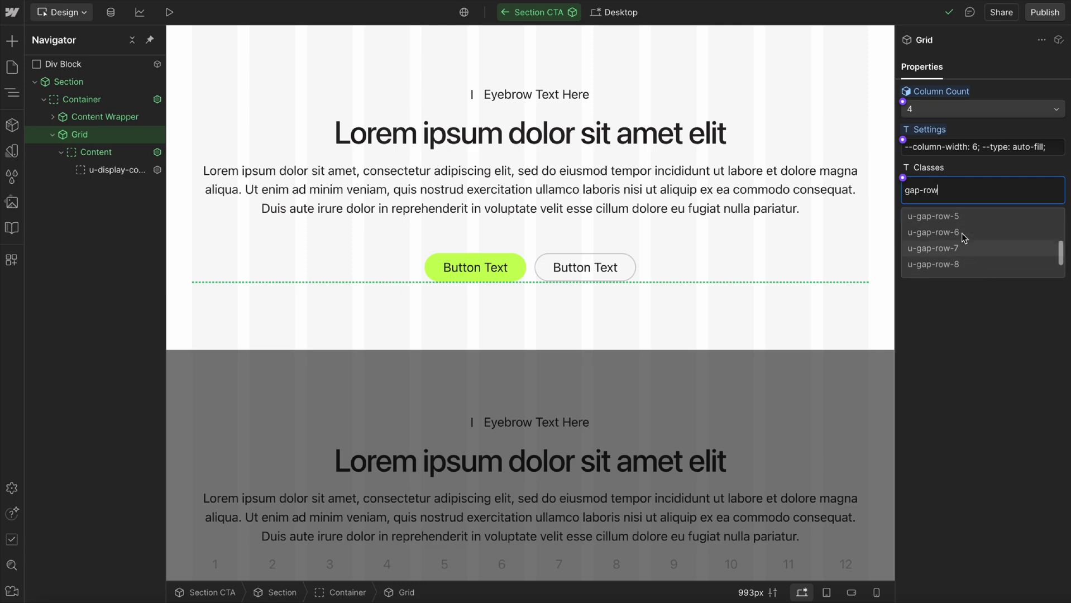
click(961, 233)
click(929, 426)
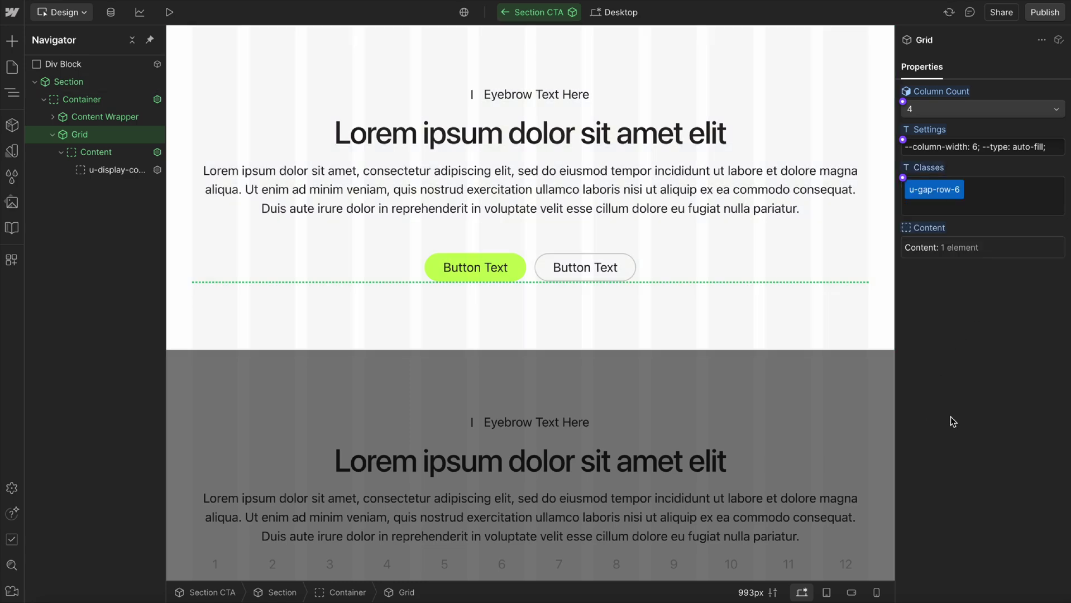
Return to the Home page and examine the row gap between the cards in both Section CTA instances.
click(505, 12)
scroll(228, 235, down, 2)
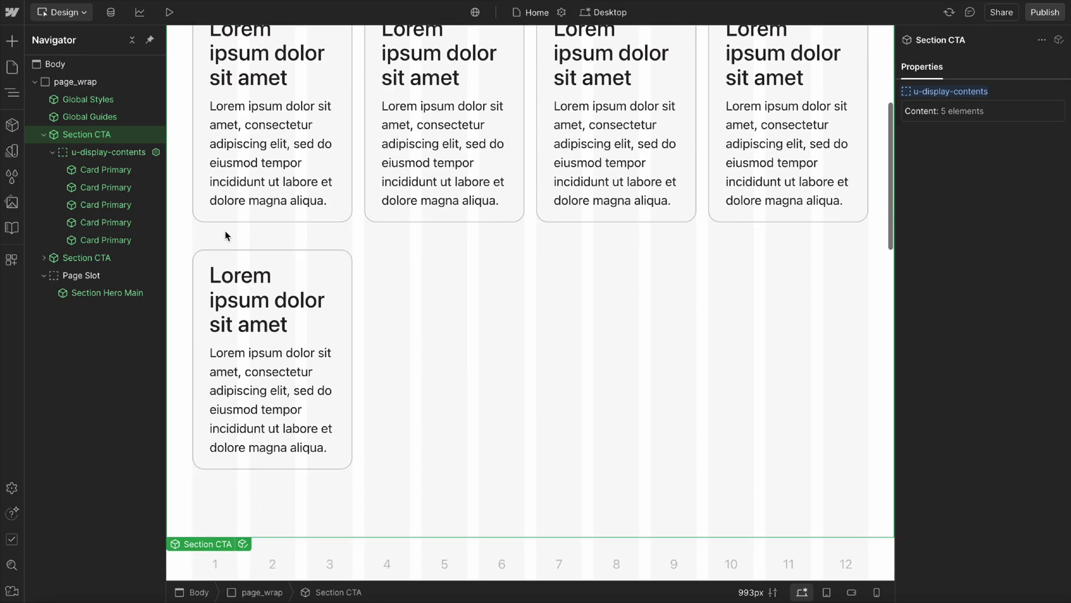
scroll(421, 308, up, 4)
scroll(420, 311, down, 7)
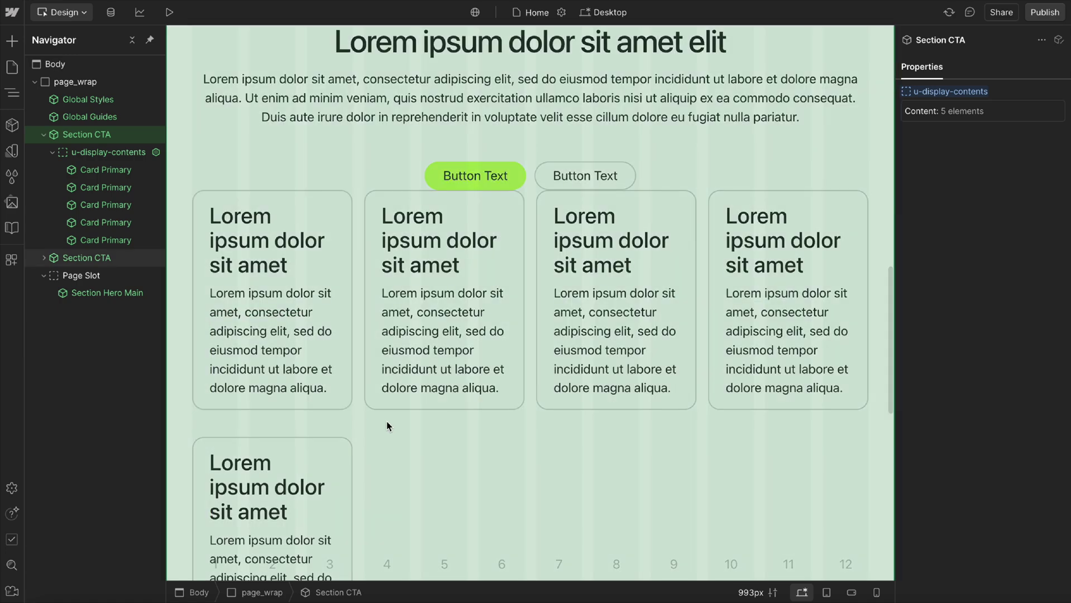
scroll(421, 303, up, 5)
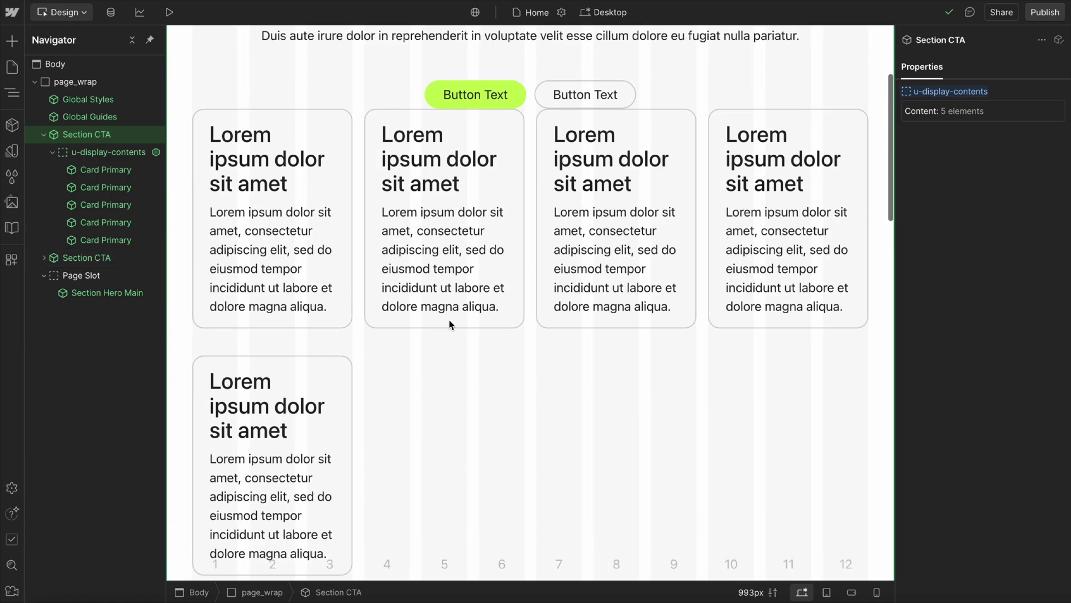
scroll(477, 433, up, 1)
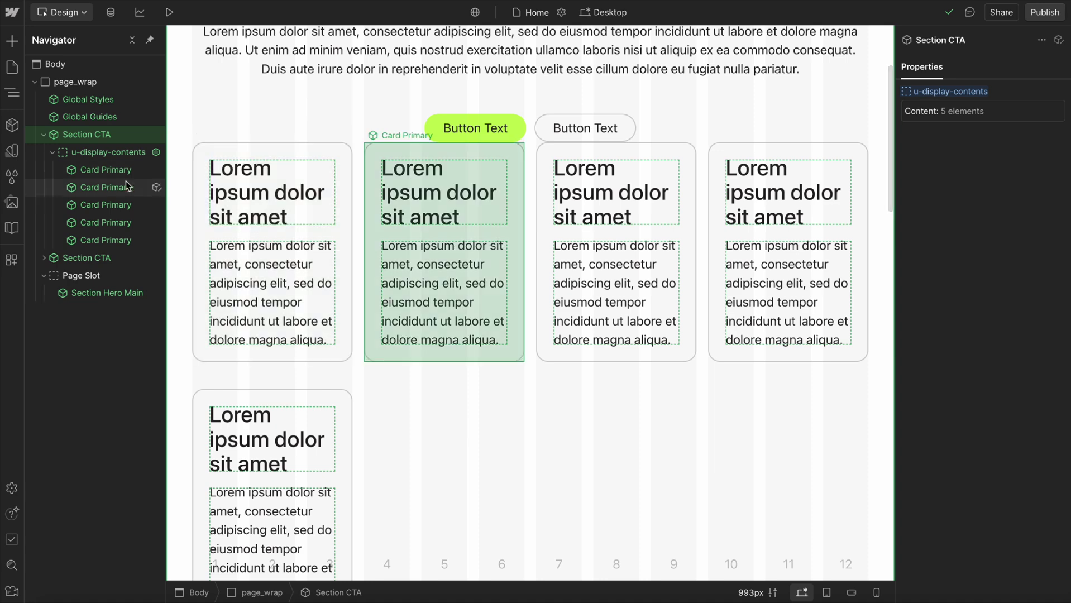
Compare the editable properties of the first Card Primary with those of its u-display-contents slot.
click(101, 169)
click(109, 154)
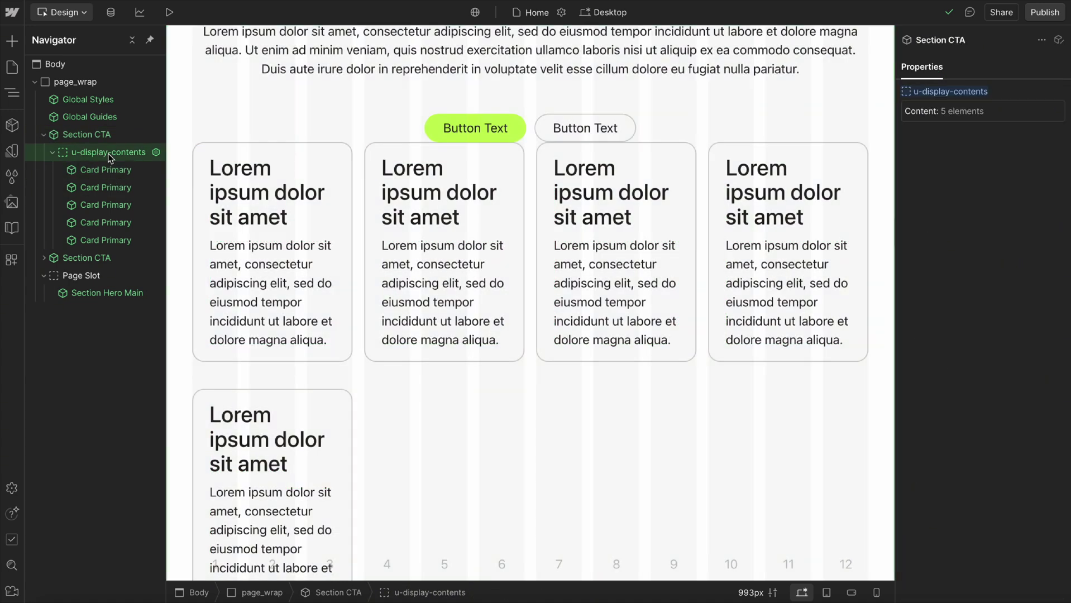
click(93, 174)
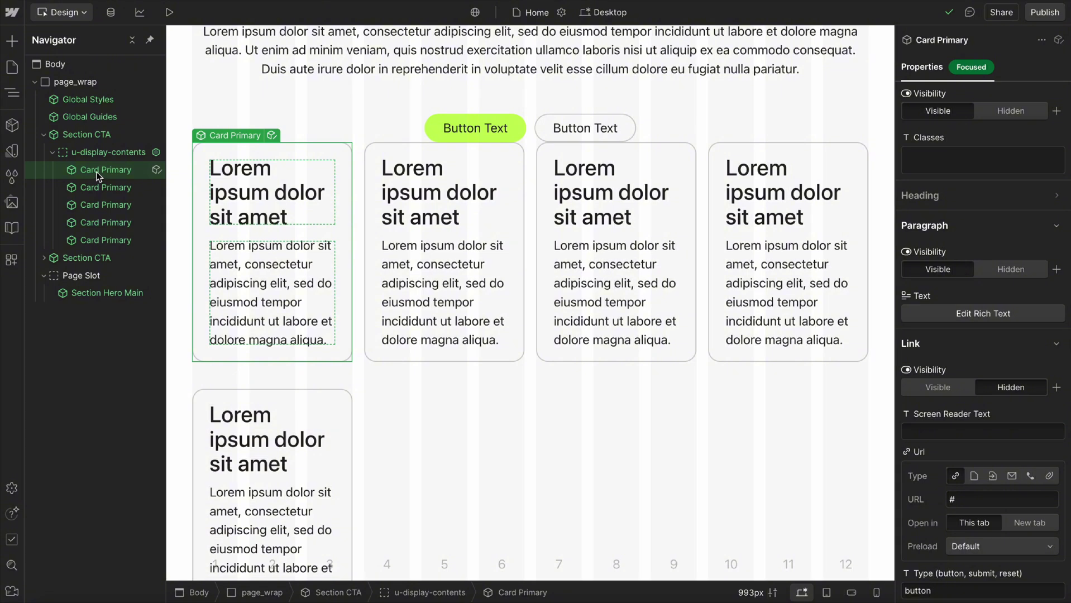
scroll(429, 370, up, 3)
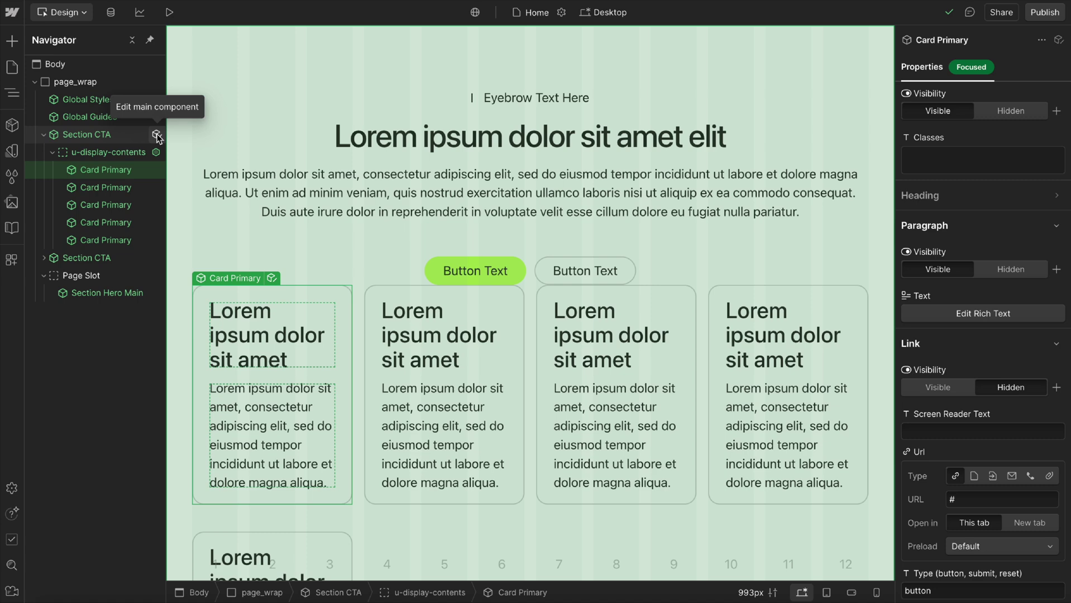
Rename the u-display-contents slot in the Section CTA component to Card Primary and return to the Home page.
click(157, 135)
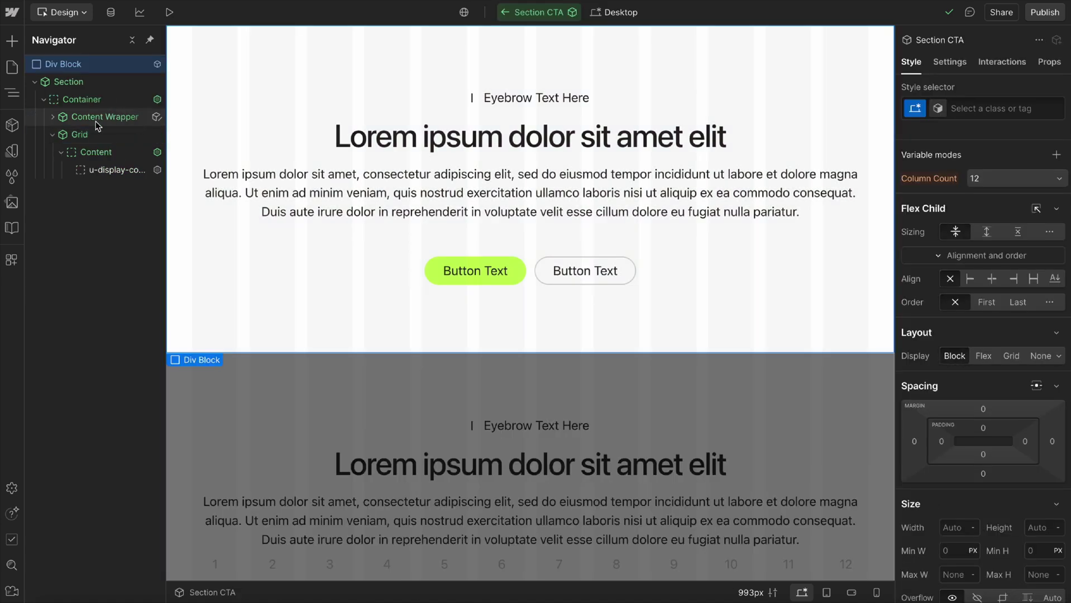
double_click(113, 169)
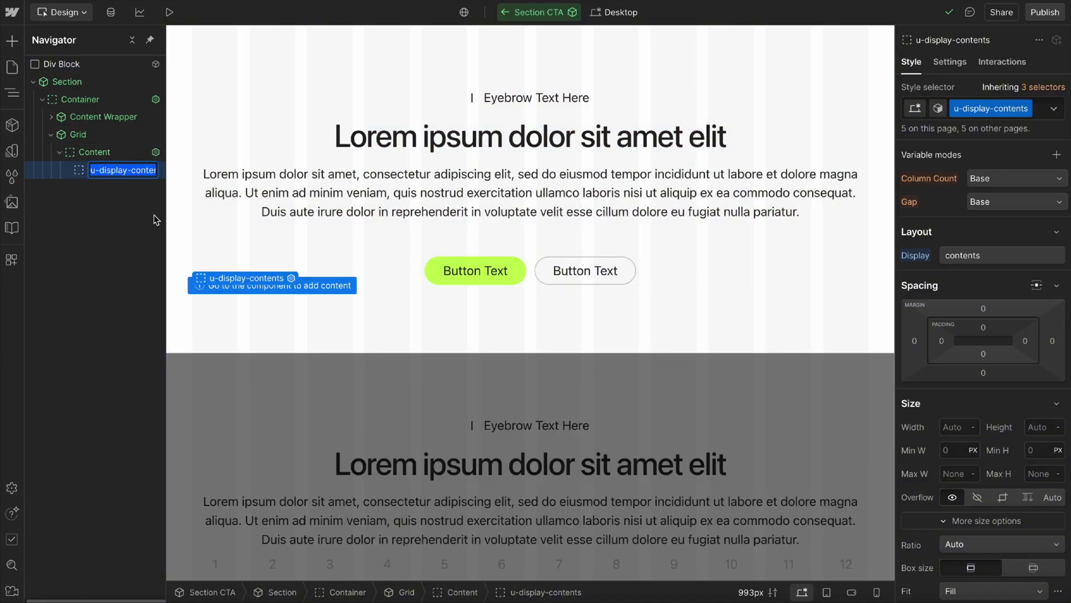
text(Card Primary)
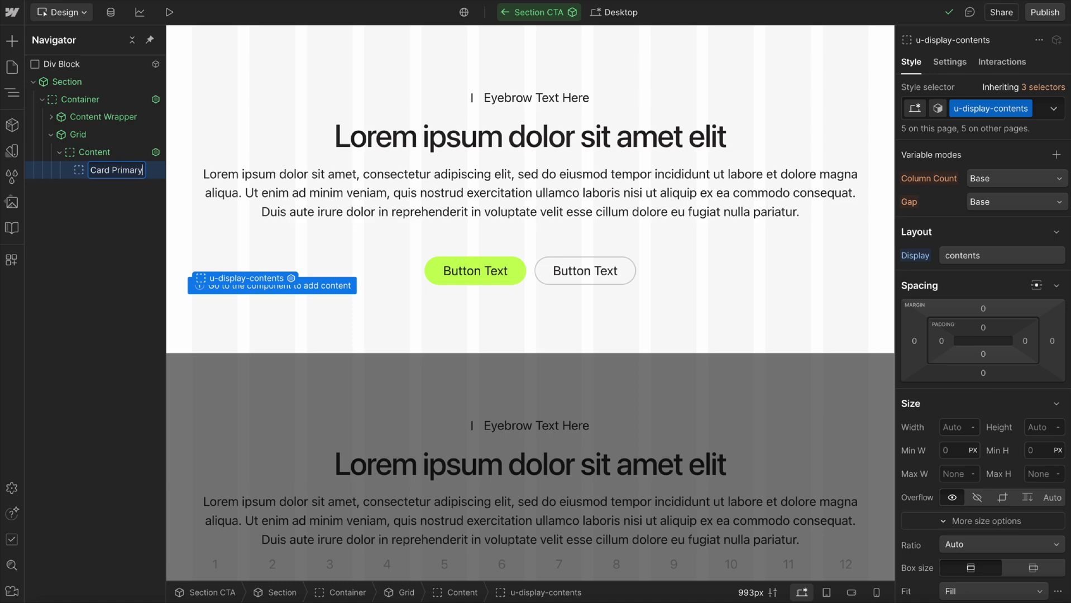
key(Return)
click(505, 12)
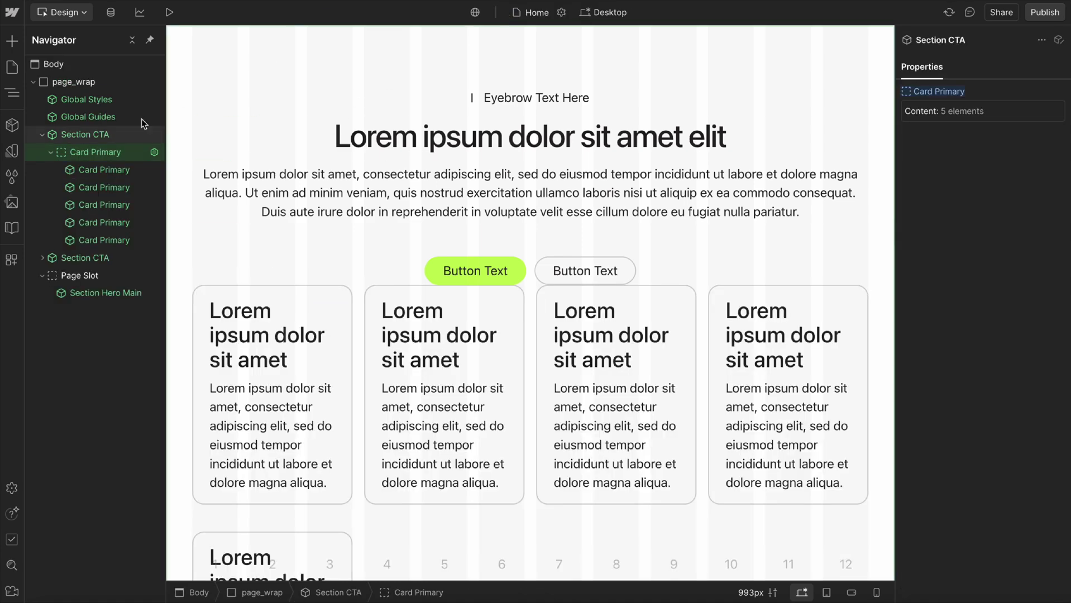
Delete all the Card Primary instances from the first Section CTA's Card Primary slot.
click(93, 171)
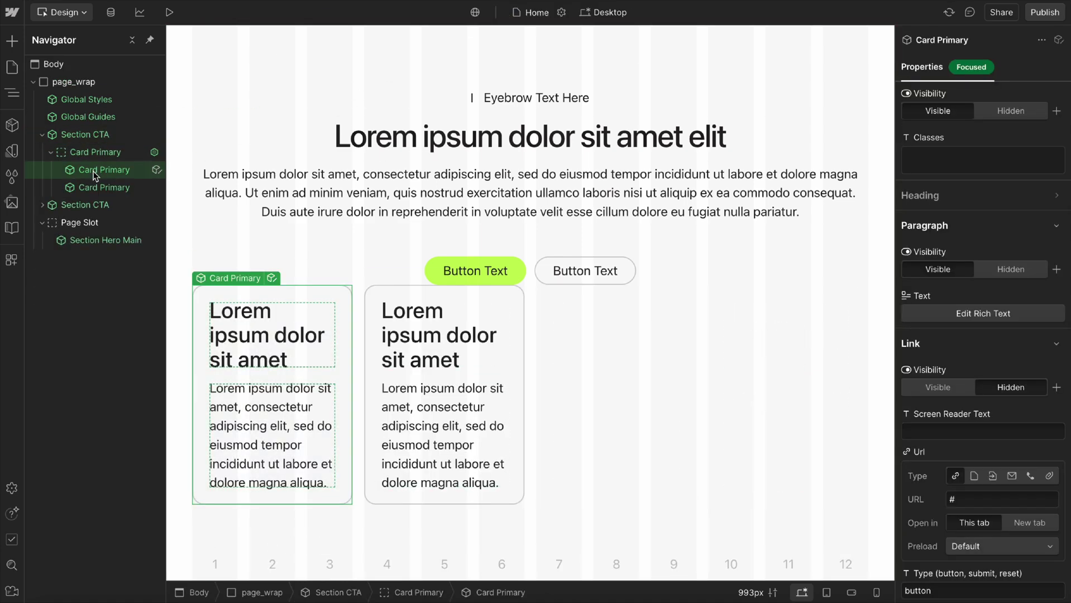
key(Delete)
key(Delete)
click(113, 157)
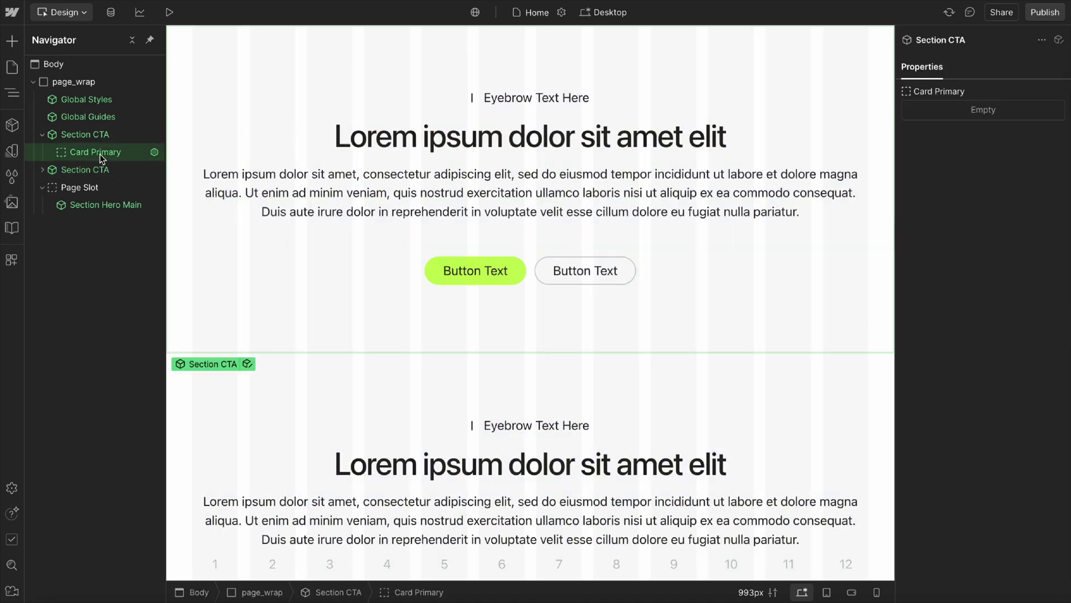
Insert a Card Primary component into the empty Card Primary slot and duplicate it until there are five cards.
key(ctrl+k)
text(card)
click(409, 148)
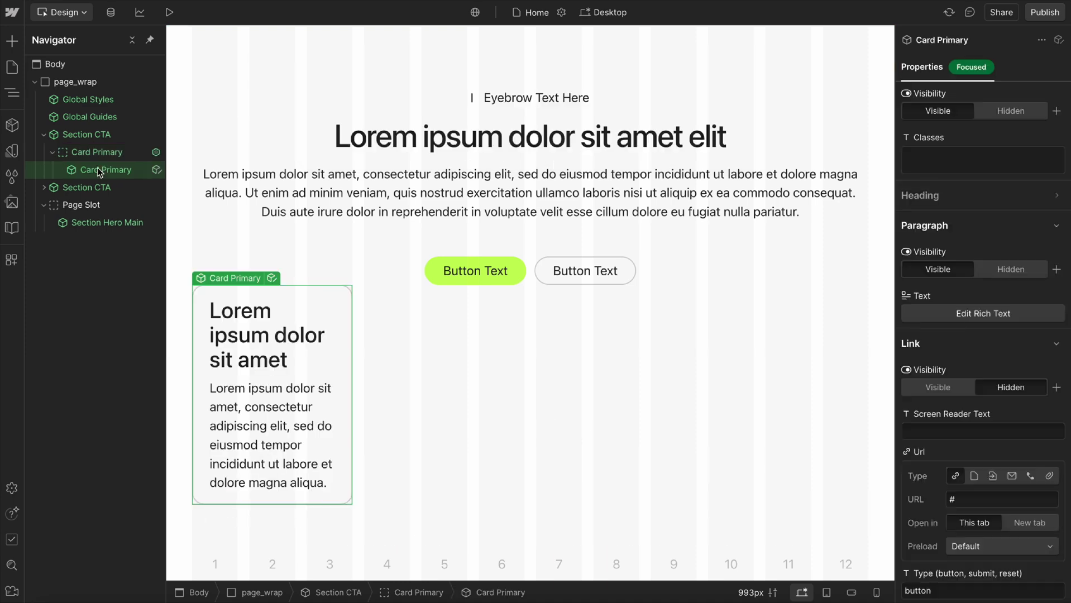
key(ctrl+d)
key(ctrl+d)
key(ctrl+d)
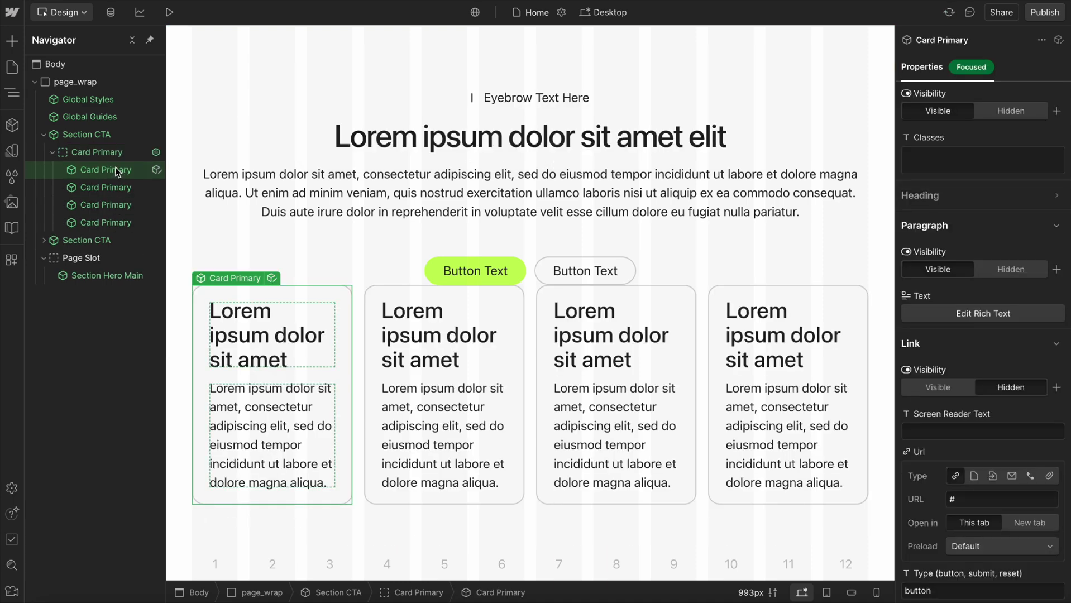
key(ctrl+d)
Add the u-mt-8 class to the Grid in the Section CTA component and return to the Home page.
click(162, 137)
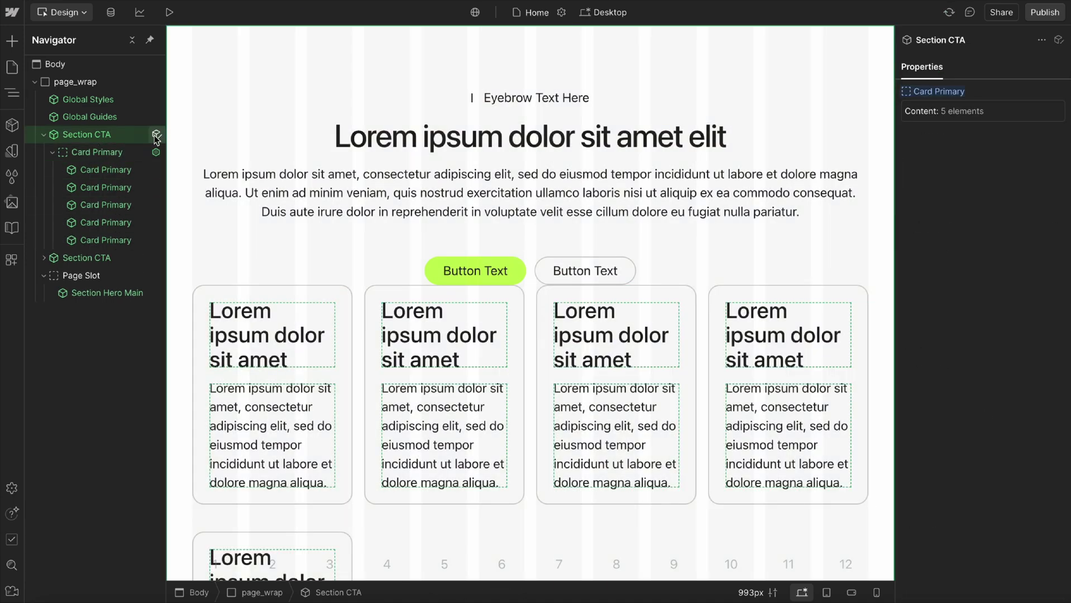
click(156, 135)
click(112, 135)
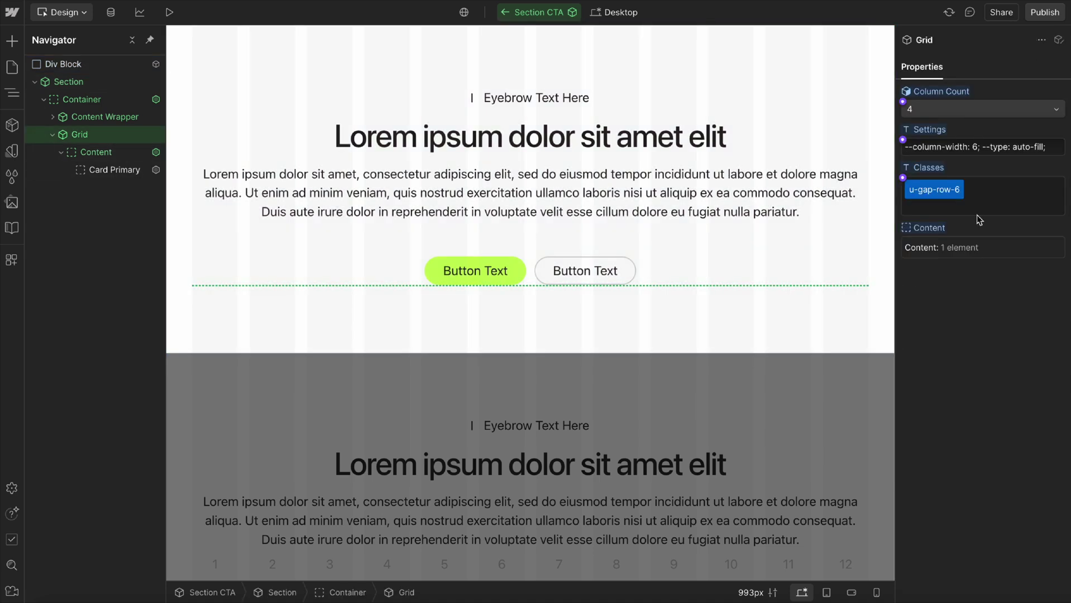
click(1000, 199)
text(mt-)
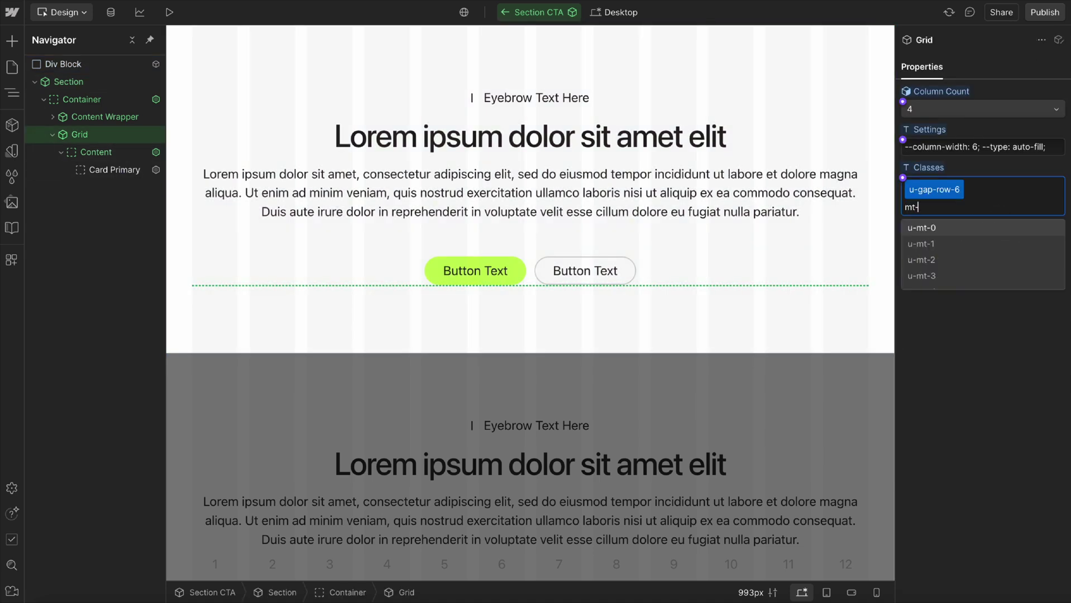
text(9)
key(BackSpace)
text(8)
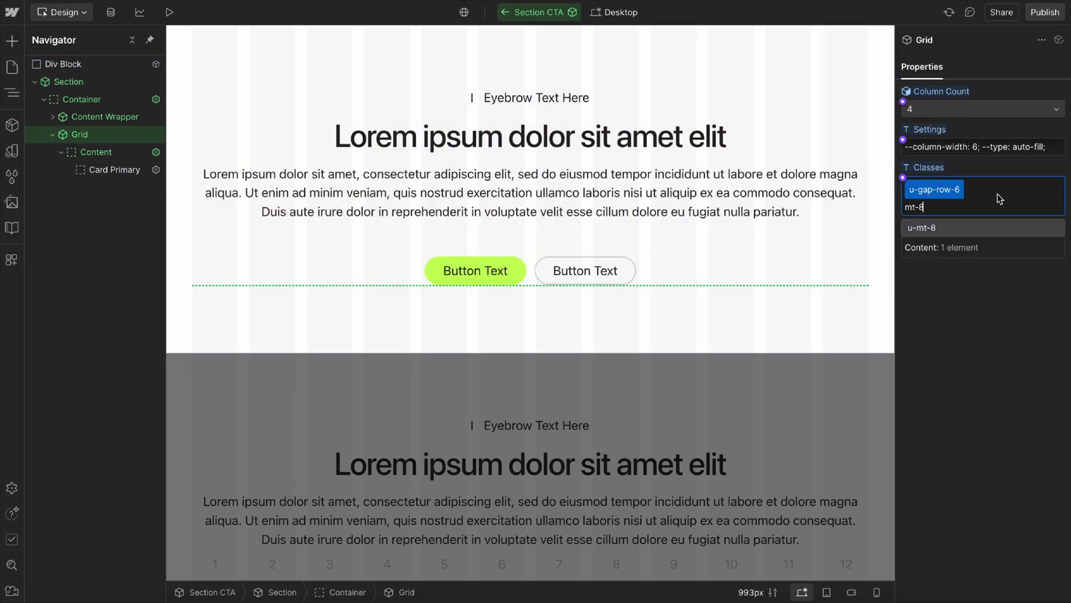
click(943, 228)
key(Escape)
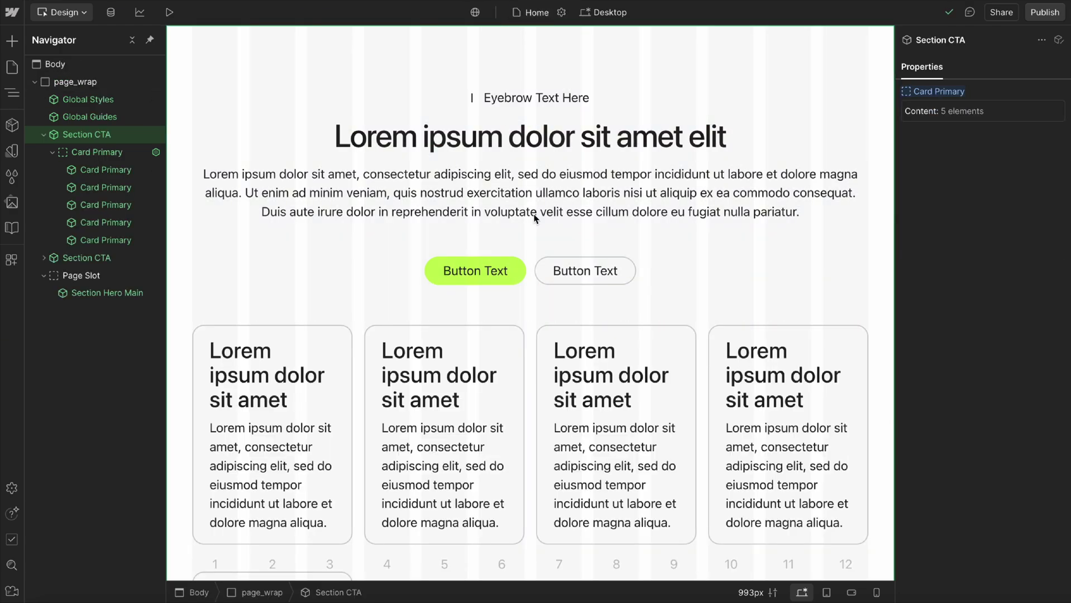
Examine the spacing above the cards in both Section CTA instances and review the Grid's properties in the main component.
scroll(626, 399, down, 10)
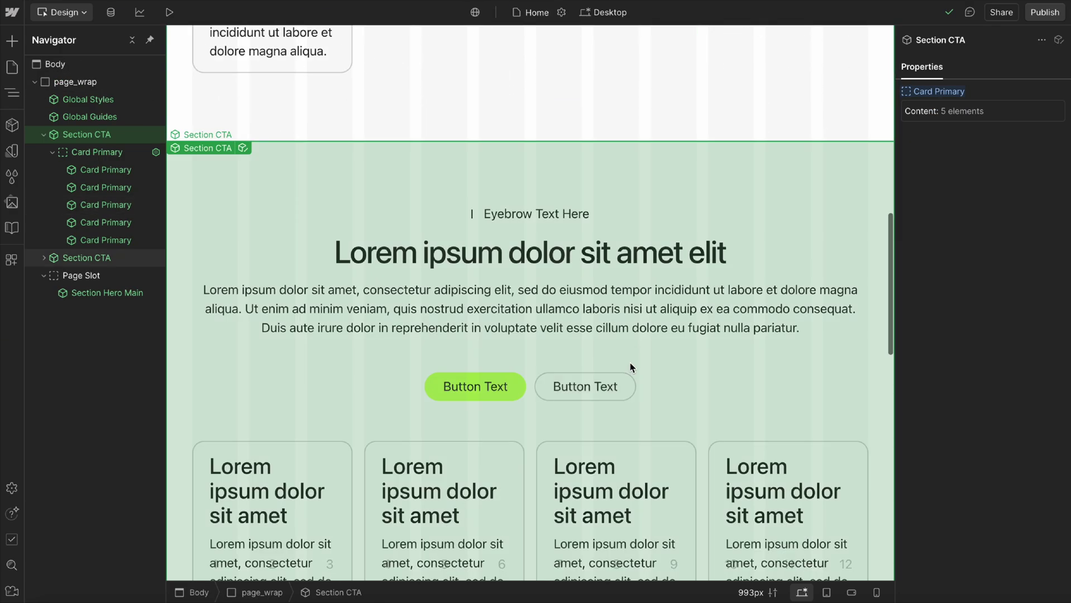
scroll(632, 357, down, 3)
scroll(381, 286, up, 1)
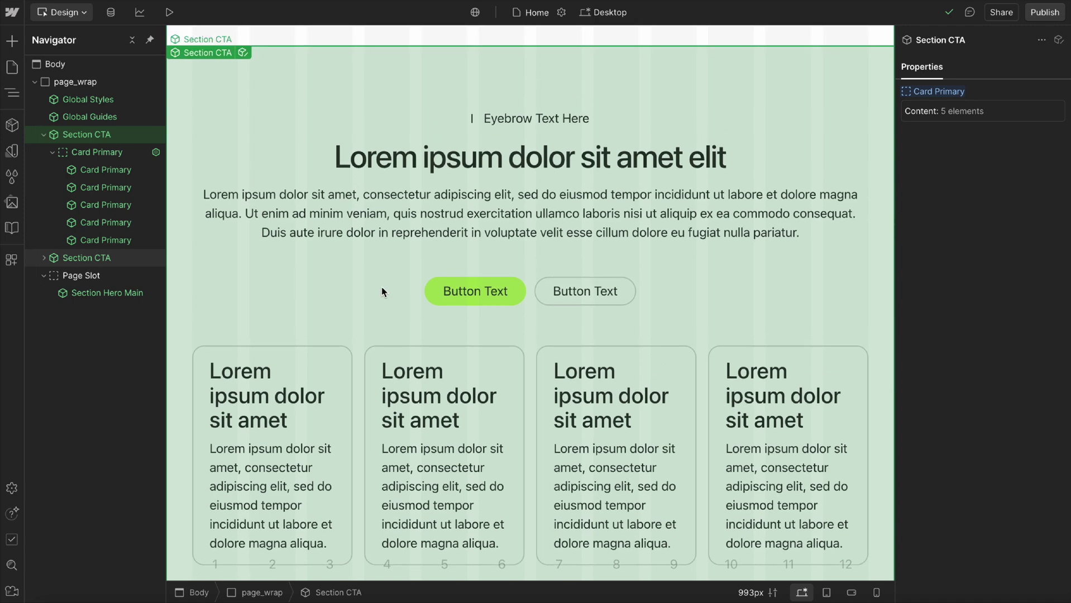
scroll(382, 291, up, 10)
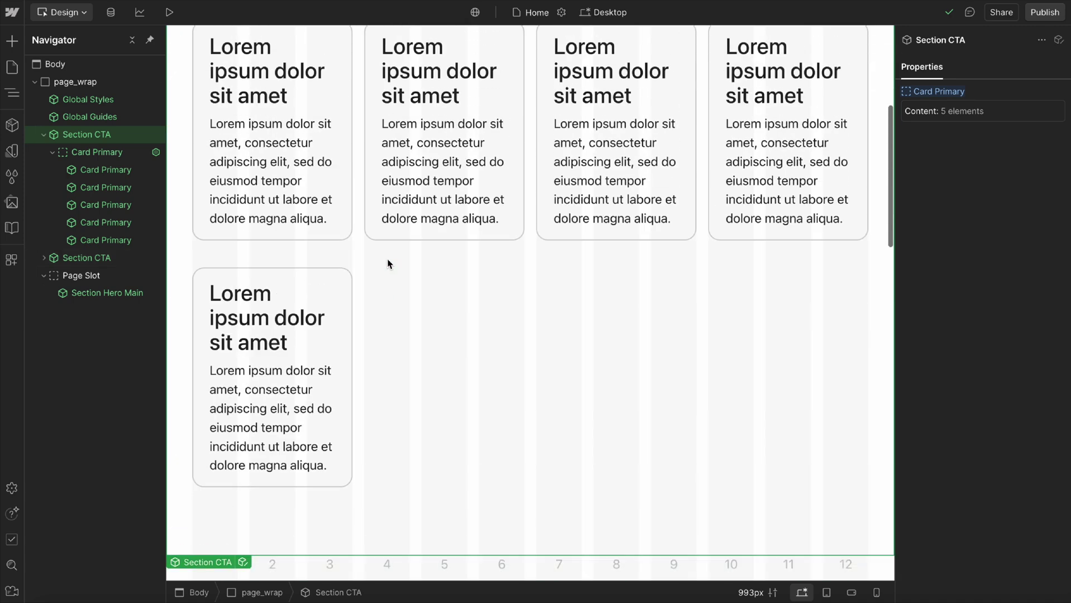
click(125, 138)
drag(125, 138, 87, 133)
double_click(143, 137)
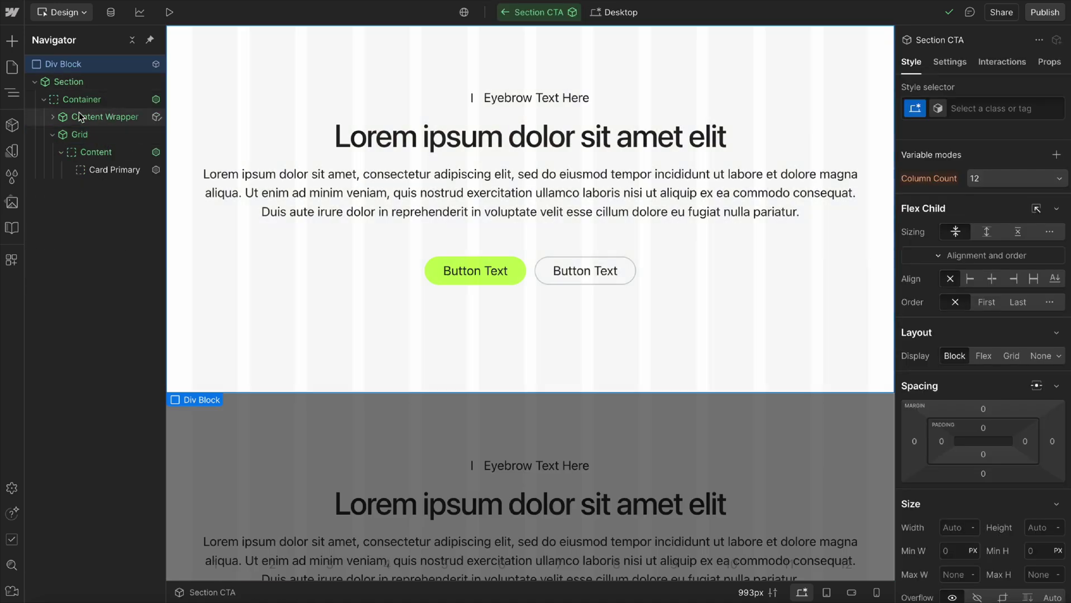
click(93, 134)
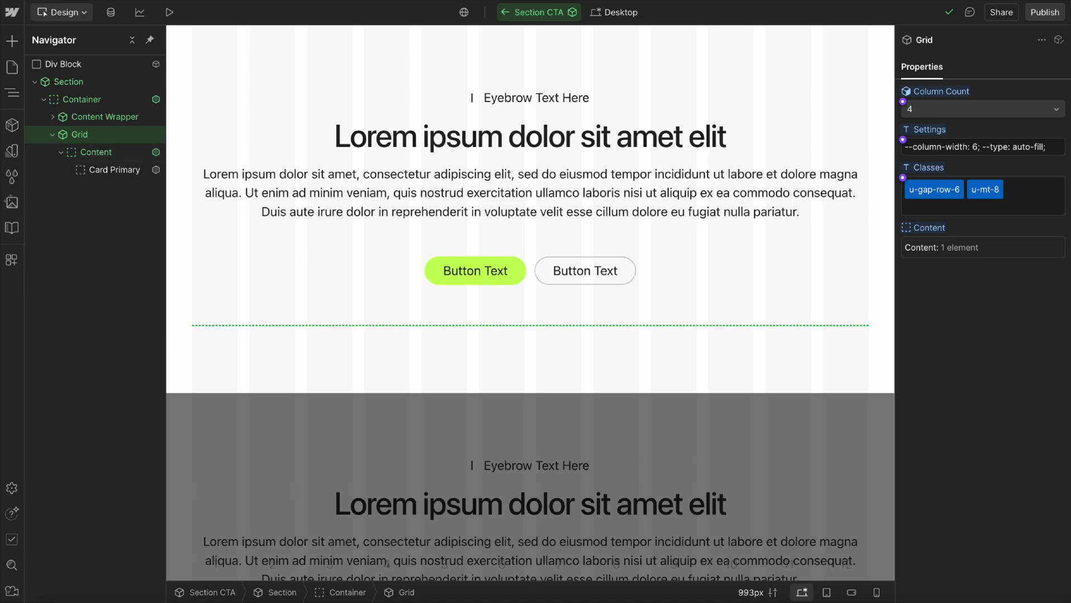
click(504, 12)
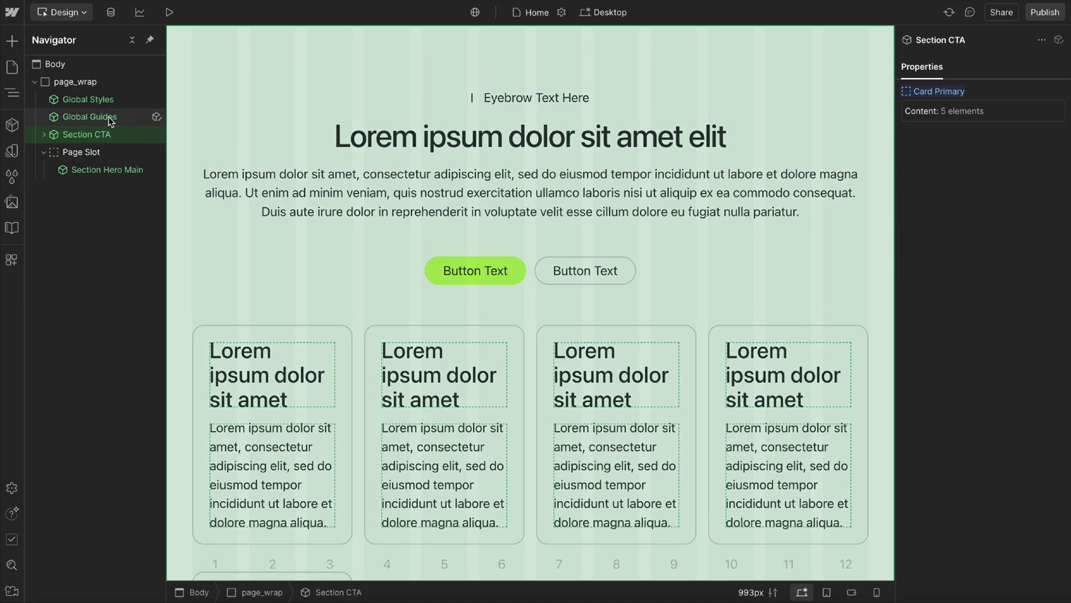
Delete both Section CTA instances from the Home page.
click(109, 119)
click(106, 134)
key(Delete)
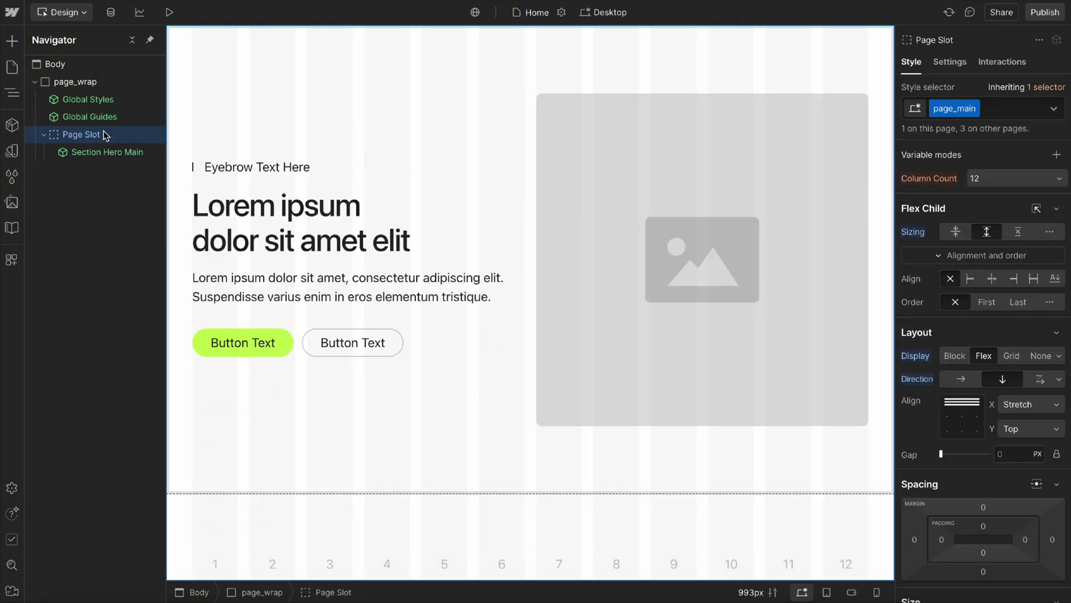
Insert a plain Section element below Global Guides and give it the class blog_header_wrap.
click(101, 123)
key(ctrl+k)
text(sec)
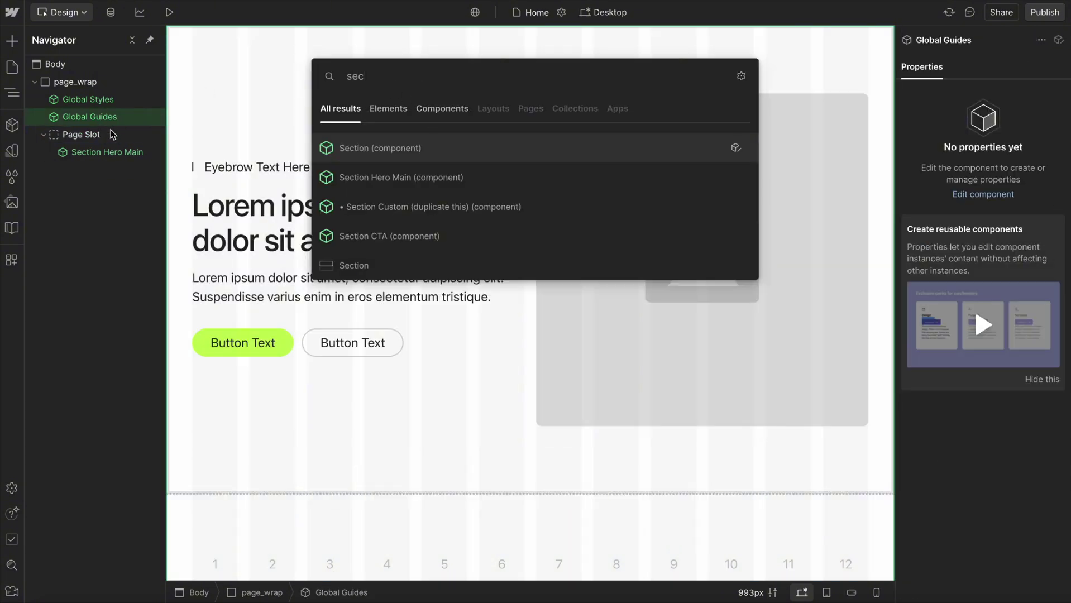
click(361, 262)
click(970, 115)
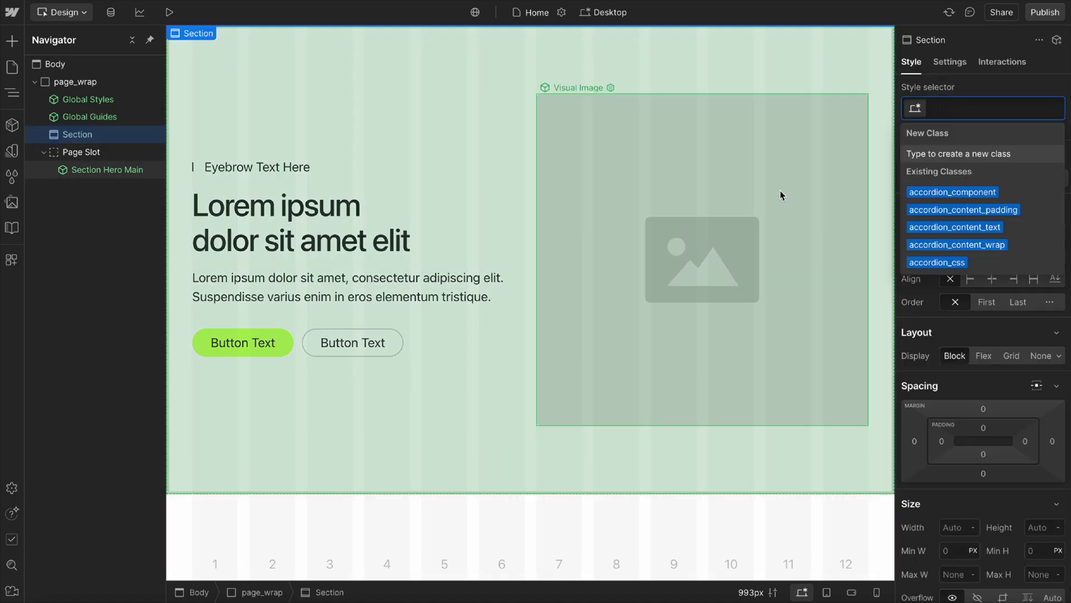
text(bl)
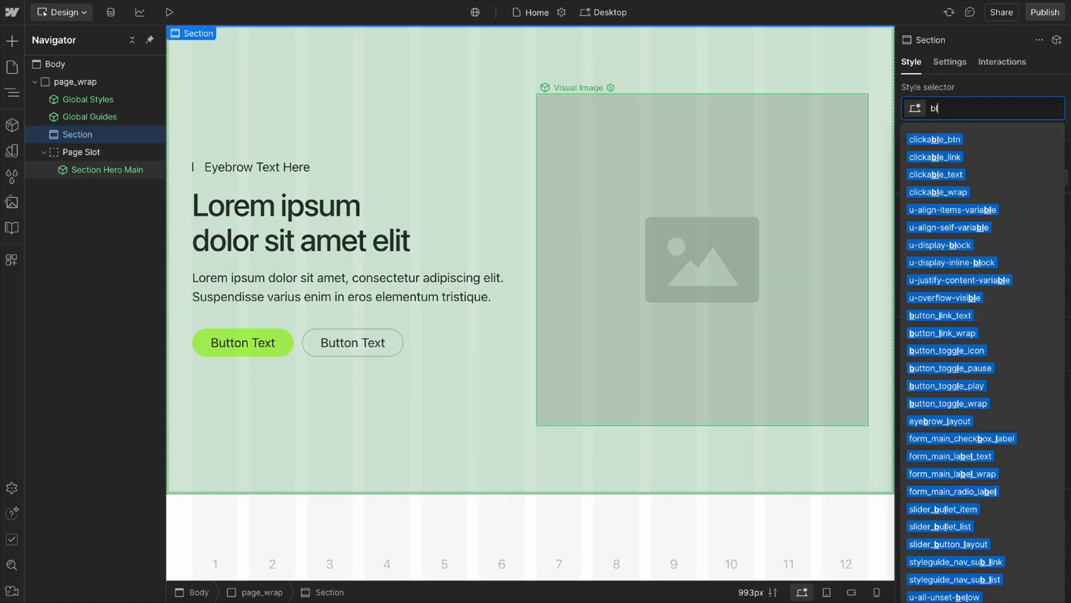
text(og_header_wrap)
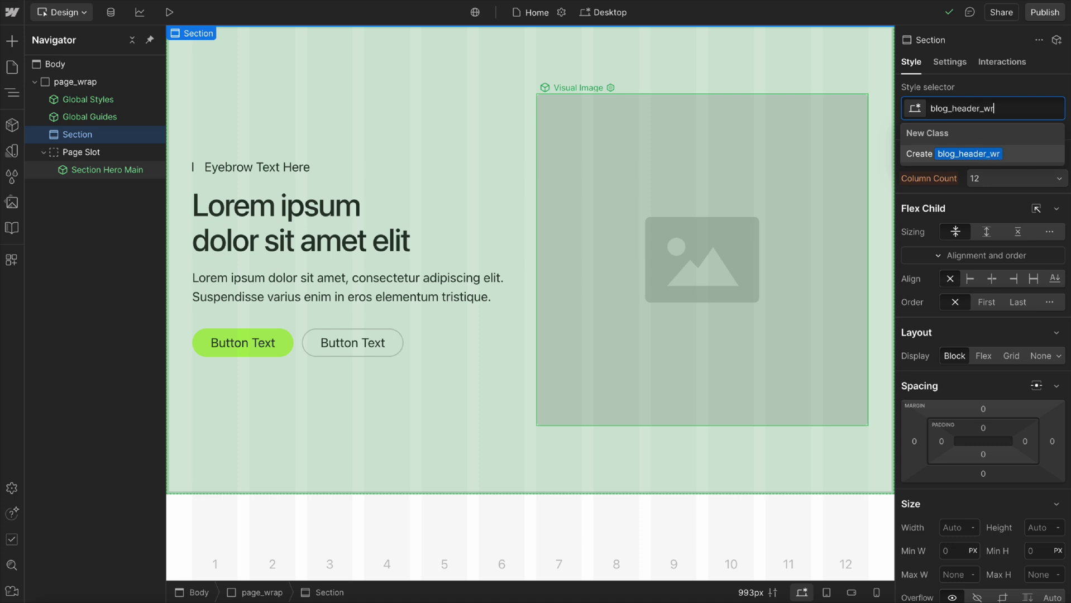
key(Return)
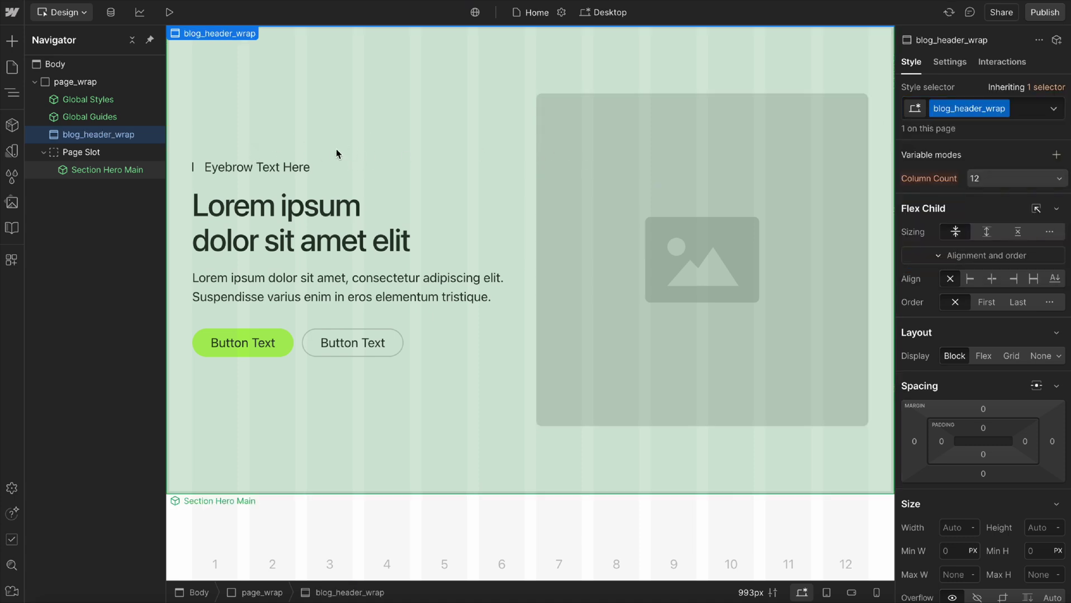
Add two Spacer components inside blog_header_wrap and check the available Section Space options.
key(ctrl+k)
text(spac)
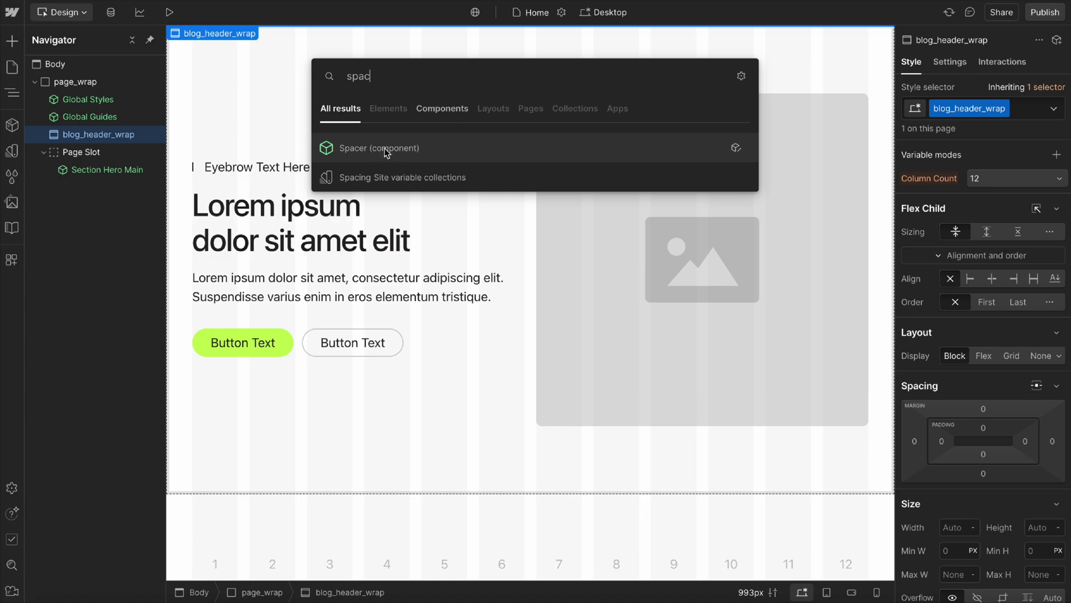
click(385, 148)
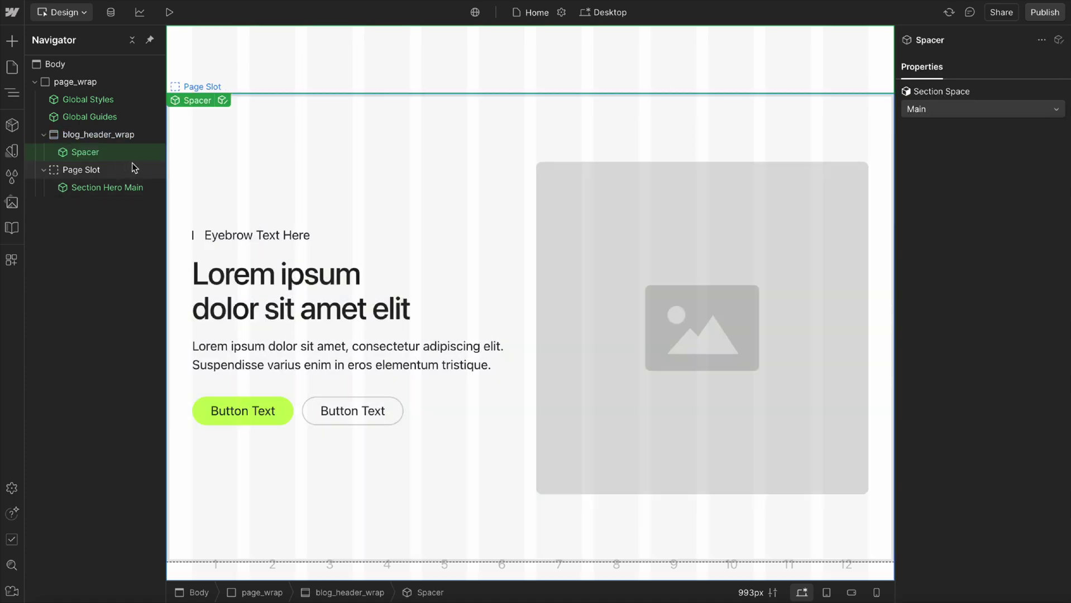
key(ctrl+d)
click(979, 107)
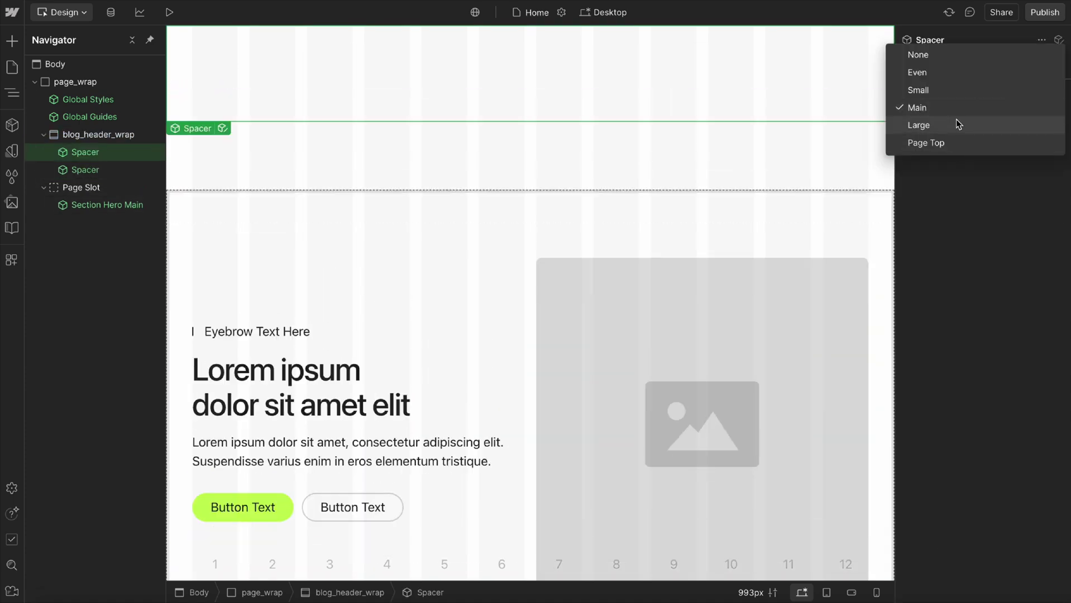
click(967, 248)
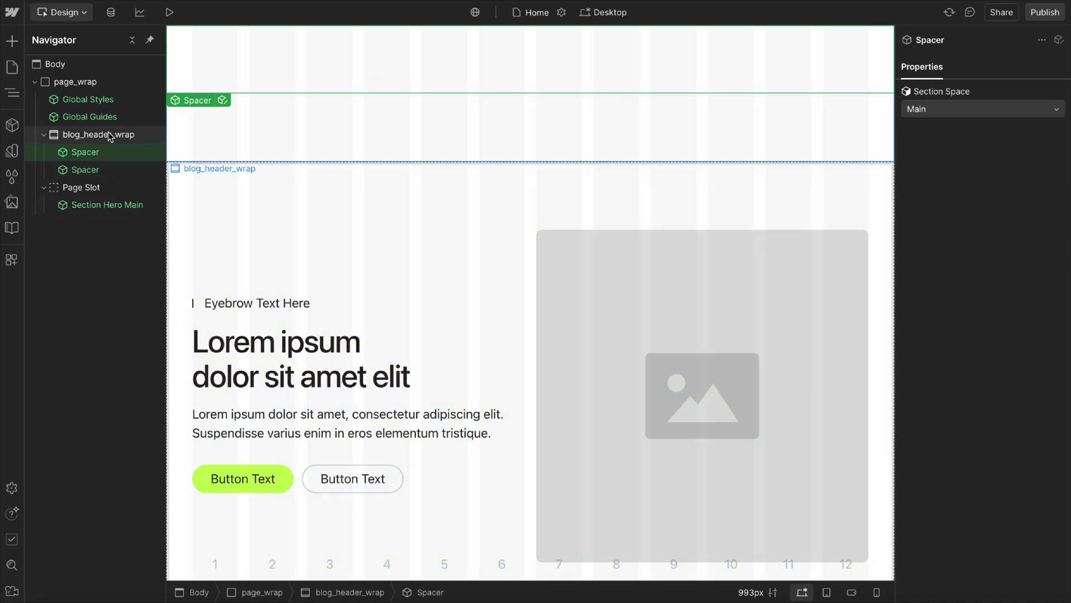
Insert a Div Block between the two Spacers and give it the classes blog_header_contain and u-container.
key(ctrl+k)
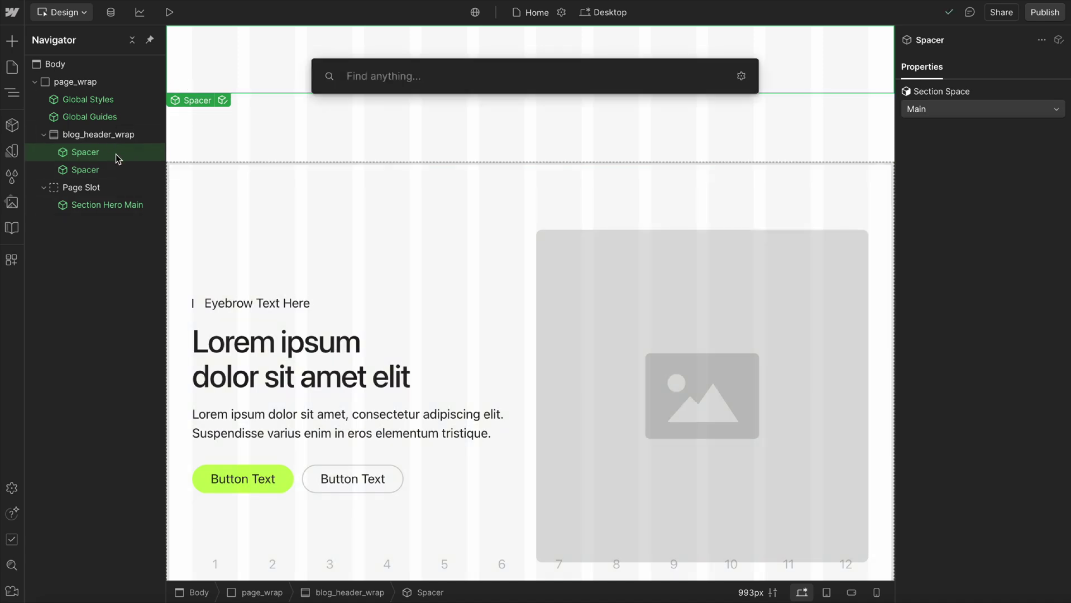
text(div)
key(Return)
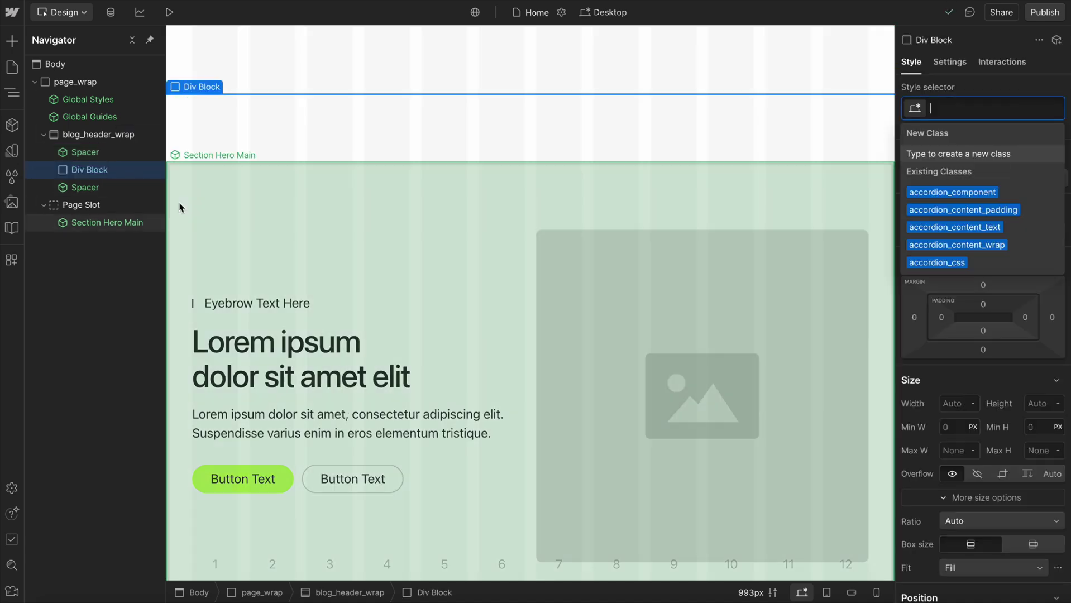
text(blog_header_contain)
key(Return)
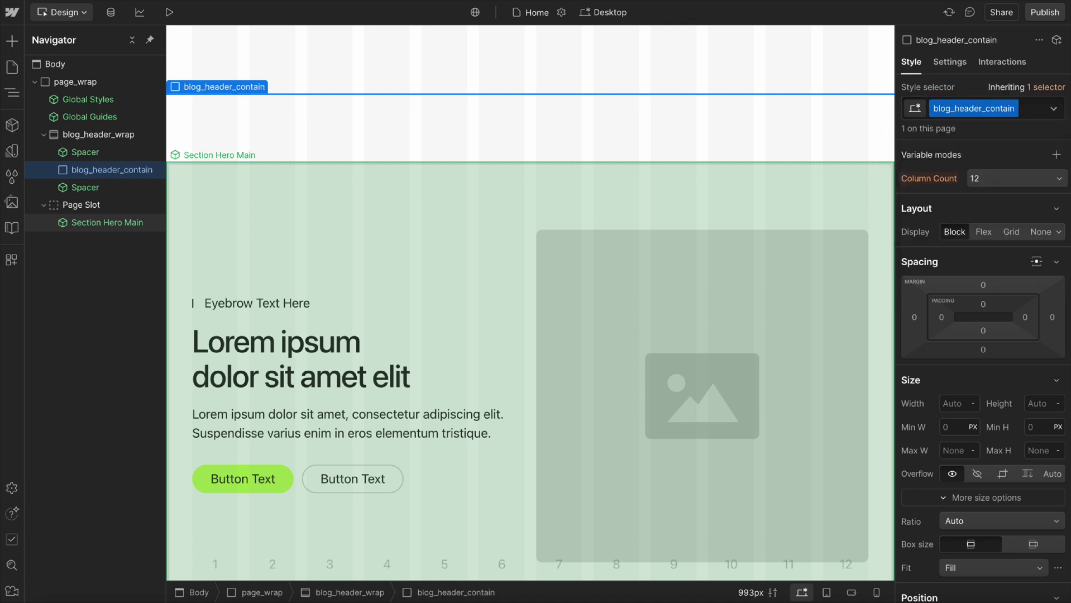
text(u-contain)
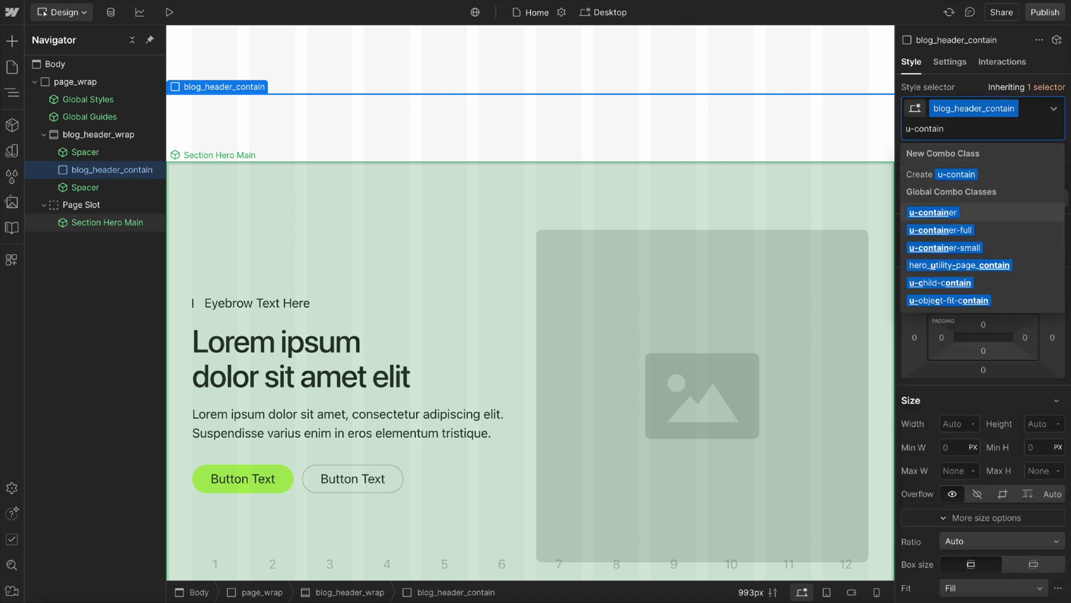
key(Return)
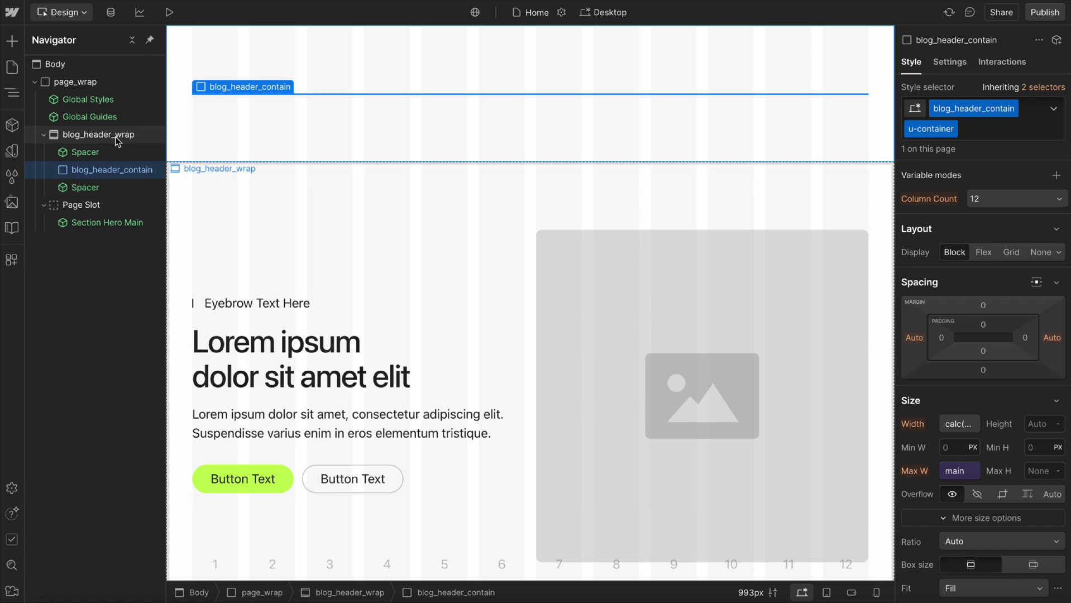
Add the u-section class to blog_header_wrap and review the layout and position styles it brings.
click(132, 133)
click(1032, 110)
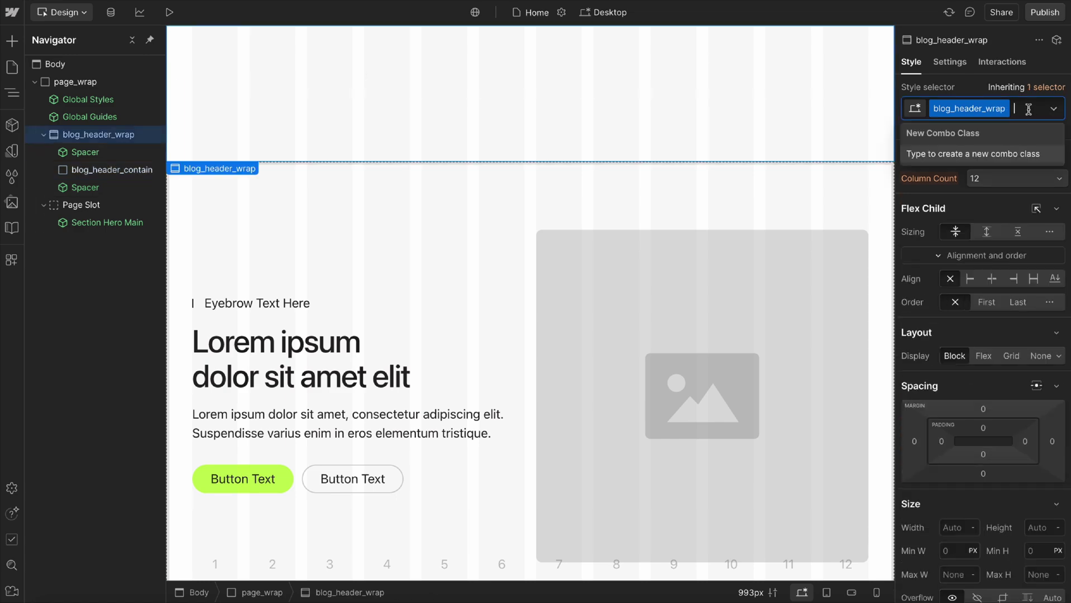
text(u-section)
key(Return)
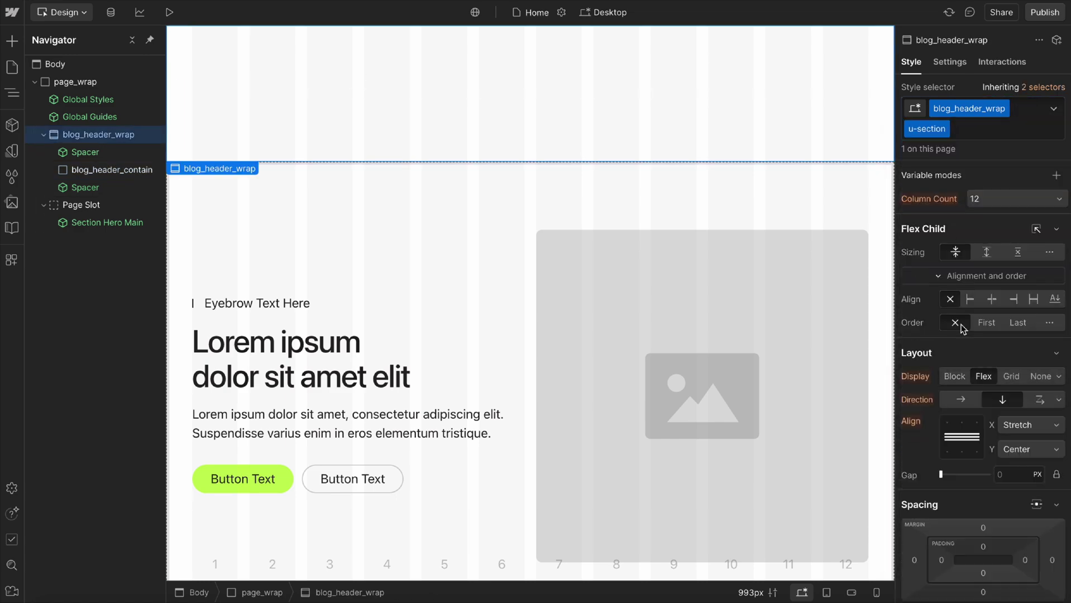
scroll(967, 391, down, 5)
scroll(966, 391, down, 6)
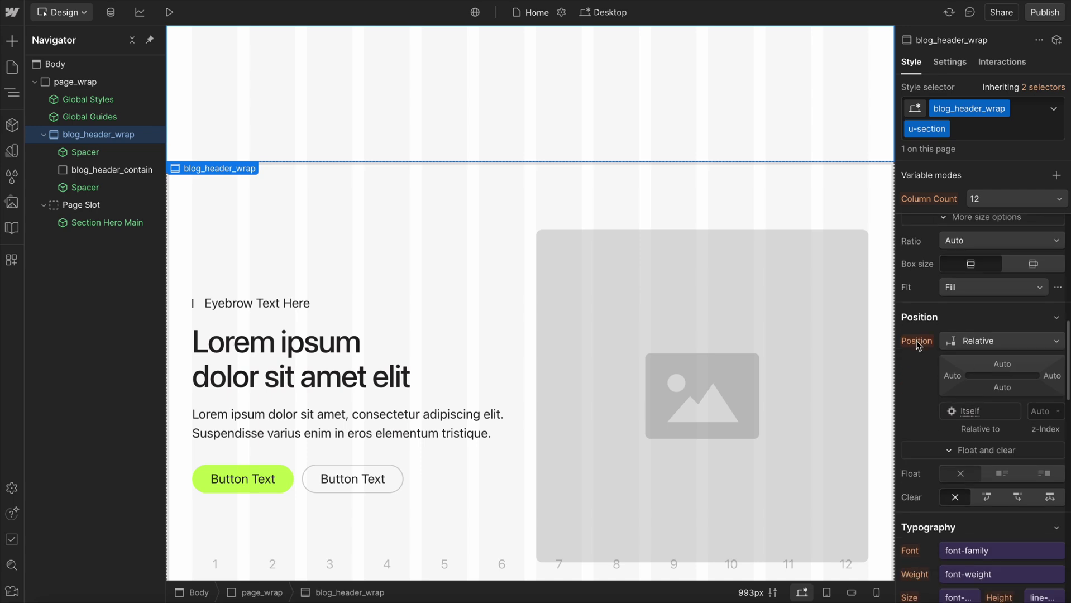
mouse_move(934, 345)
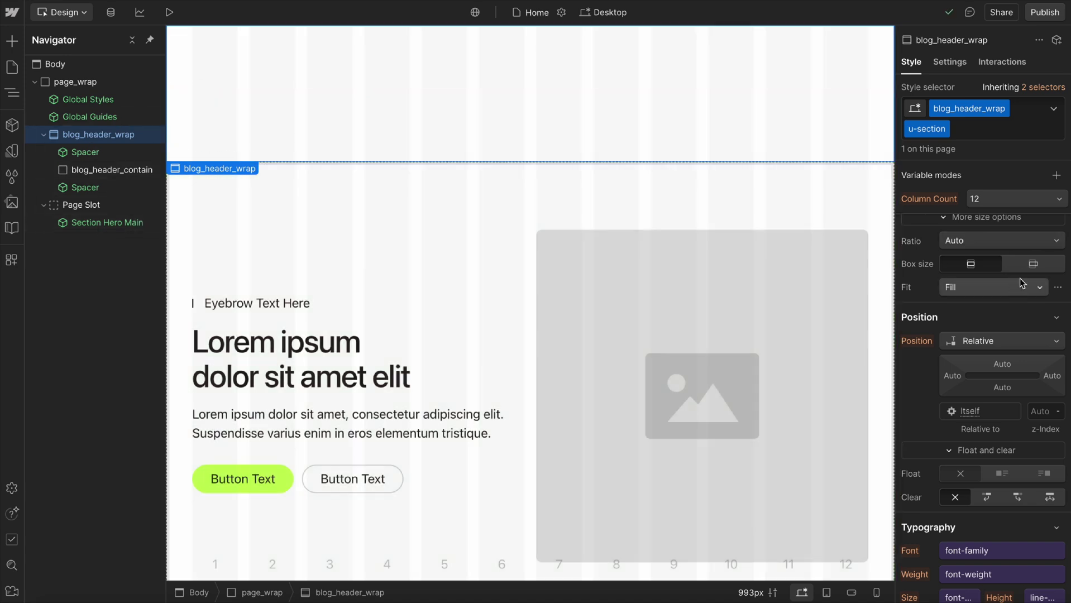
Set the minimum height to 100vh on the base blog_header_wrap class alone, without the u-section combo.
scroll(978, 360, up, 6)
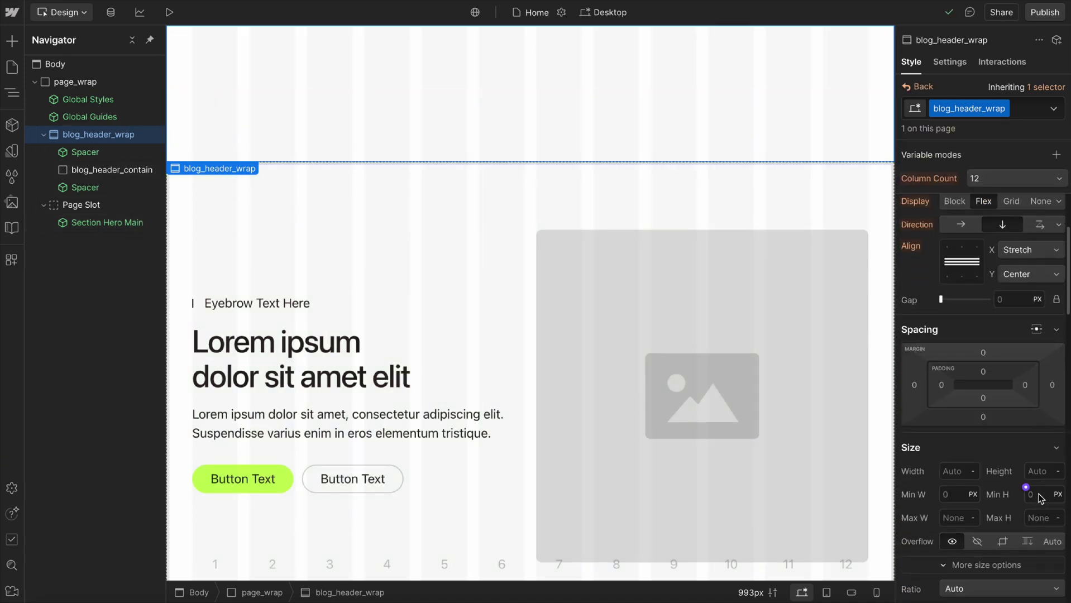
text(00vh)
key(Return)
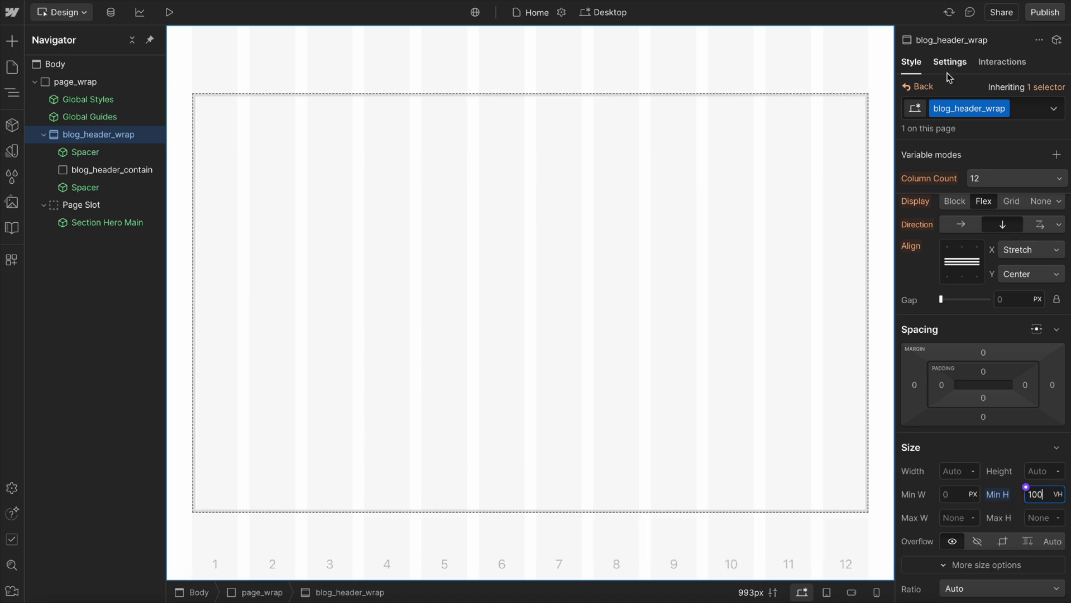
click(922, 88)
On the base blog_header_contain class, set the flex child sizing to don't shrink or grow.
click(85, 188)
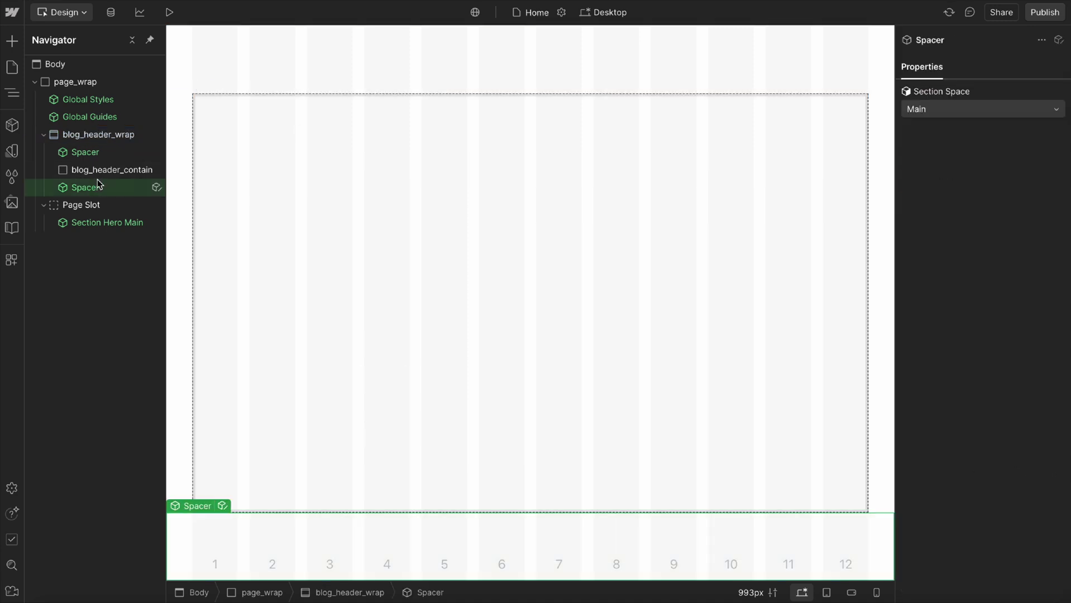
click(112, 169)
click(1042, 88)
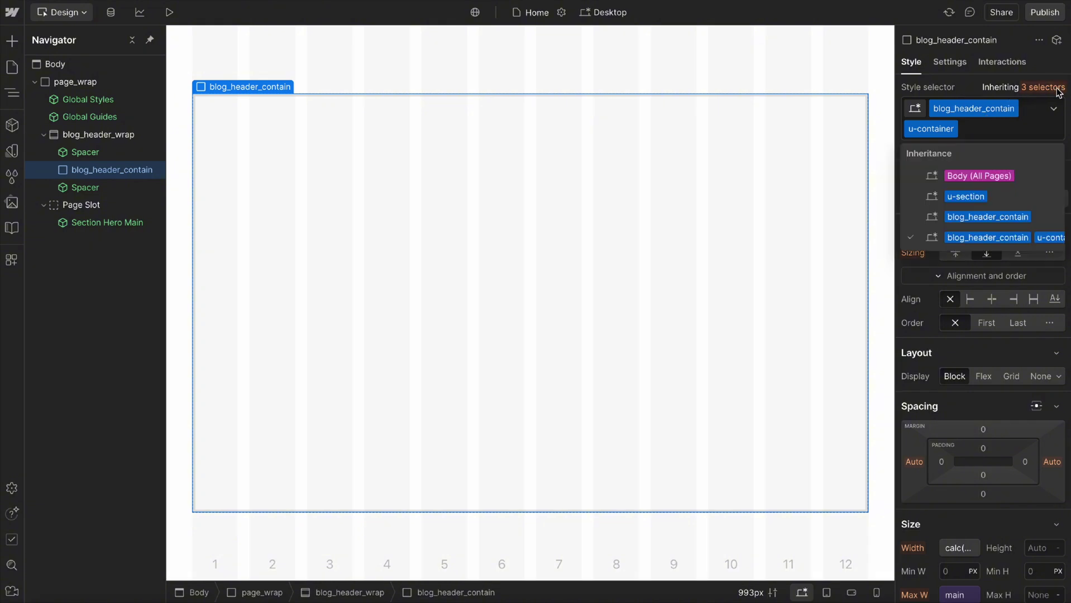
click(978, 213)
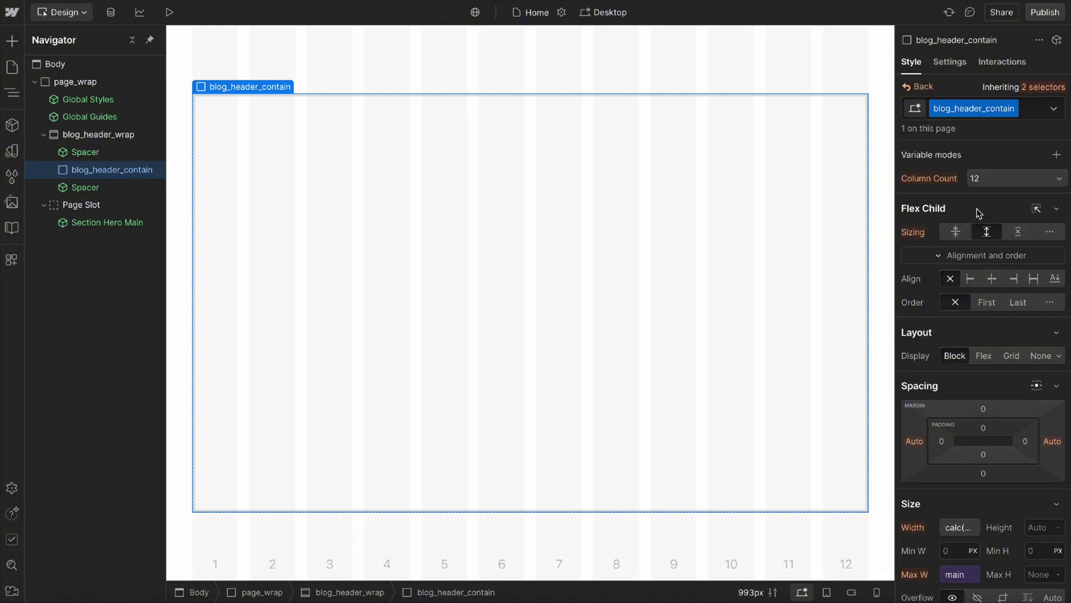
click(1018, 233)
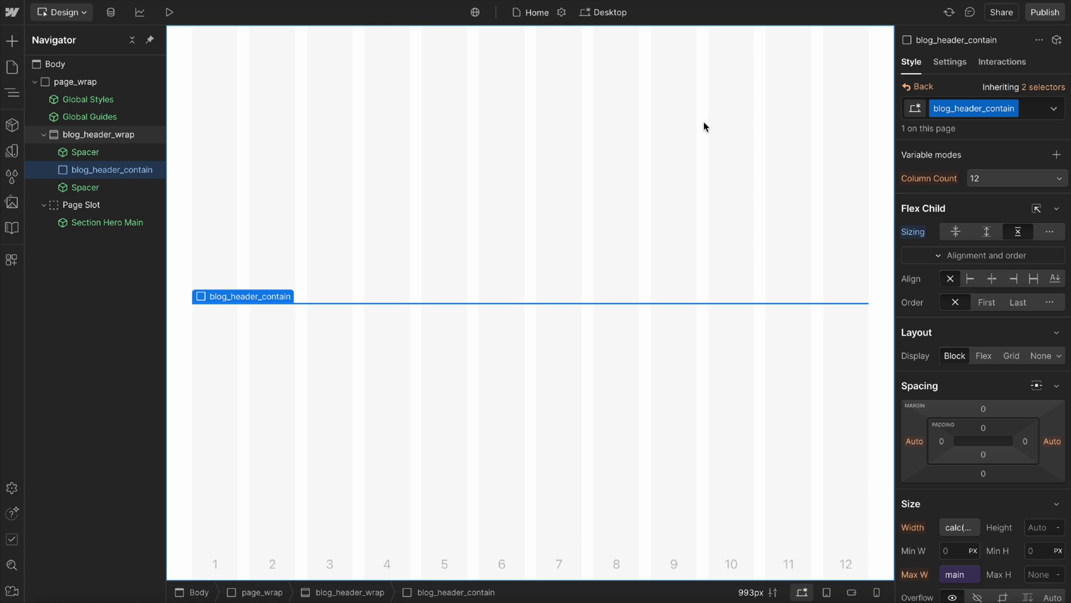
click(916, 88)
Insert a Grid component inside blog_header_contain.
scroll(987, 416, down, 5)
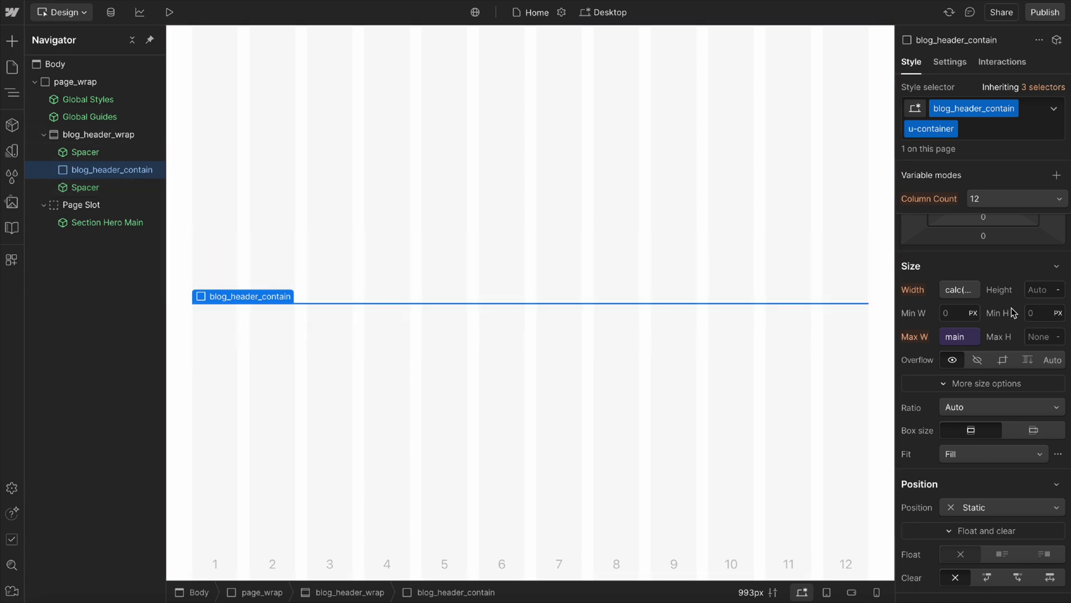
scroll(1061, 371, down, 8)
scroll(1062, 372, down, 2)
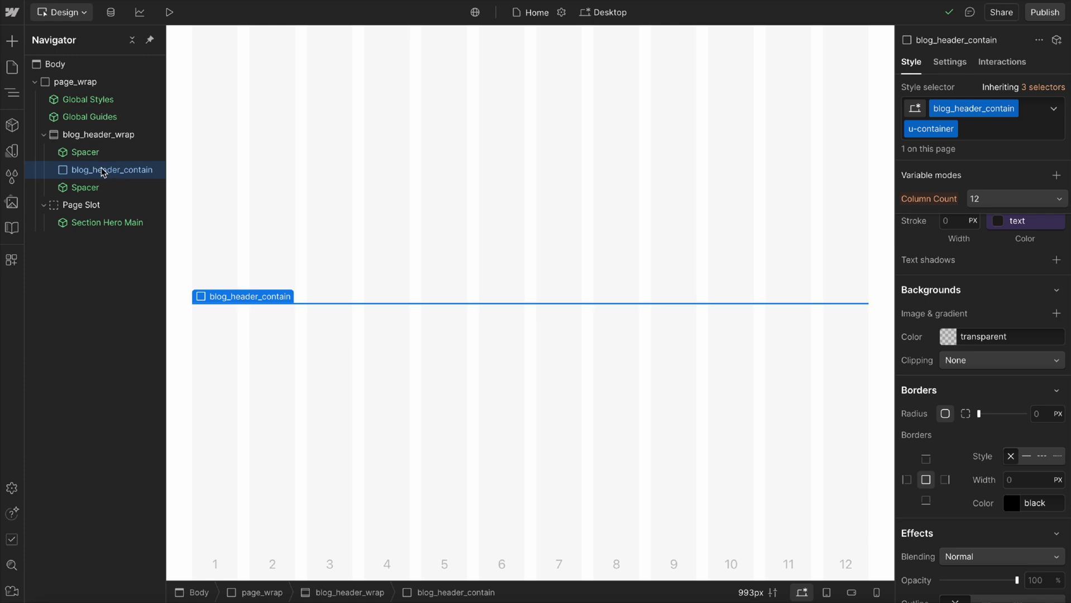
key(ctrl+k)
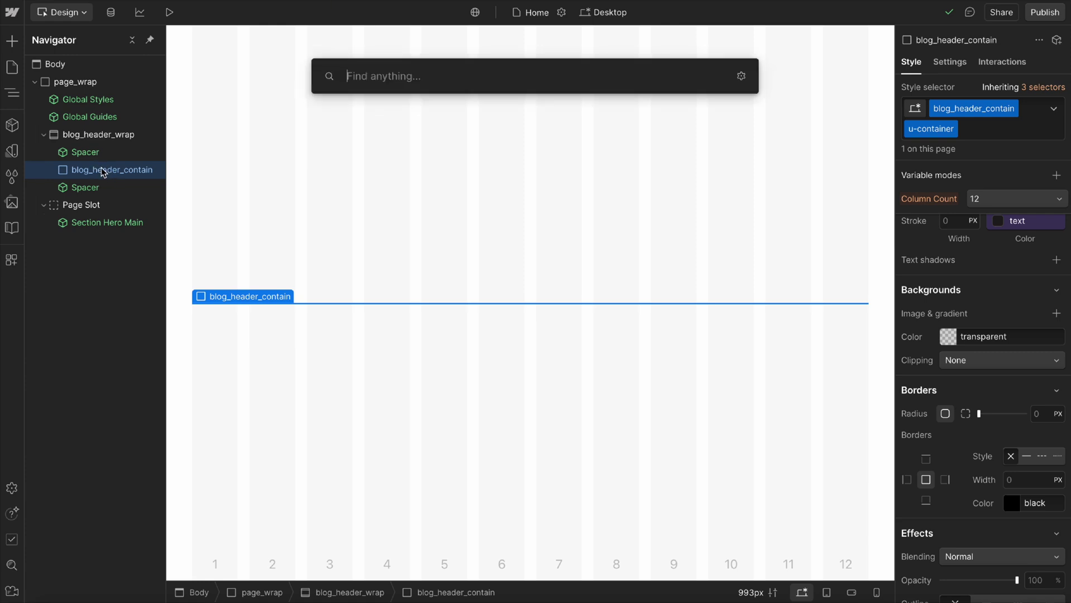
text(grid)
click(422, 147)
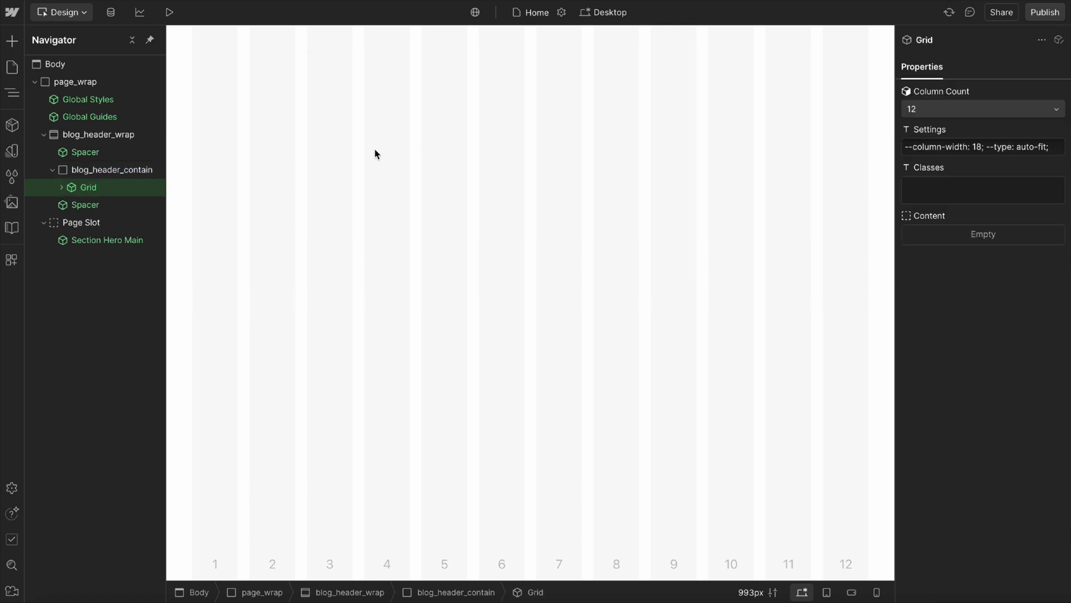
Insert a Content Wrapper component into the Grid's Content slot.
click(61, 187)
click(104, 205)
key(ctrl+k)
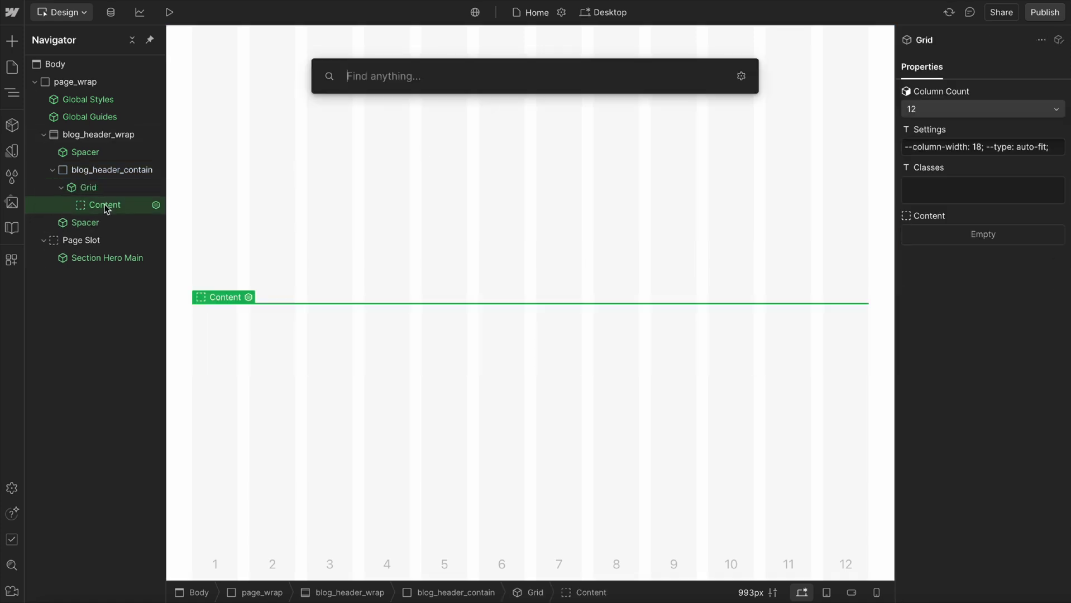
text(content)
click(376, 144)
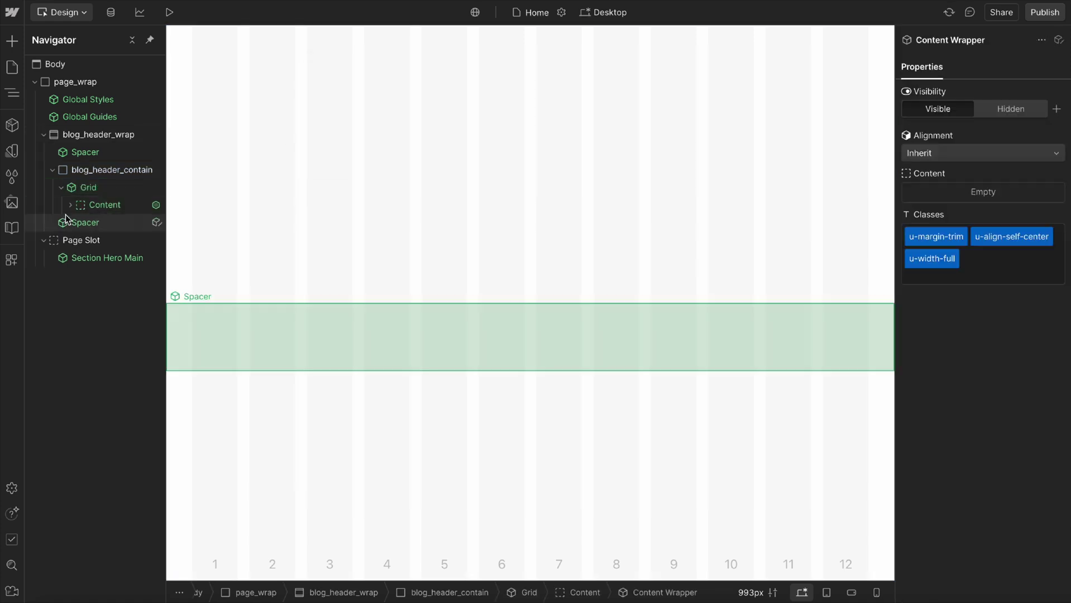
Add a Visual Image component to the Grid's Content slot, after the Content Wrapper.
click(105, 206)
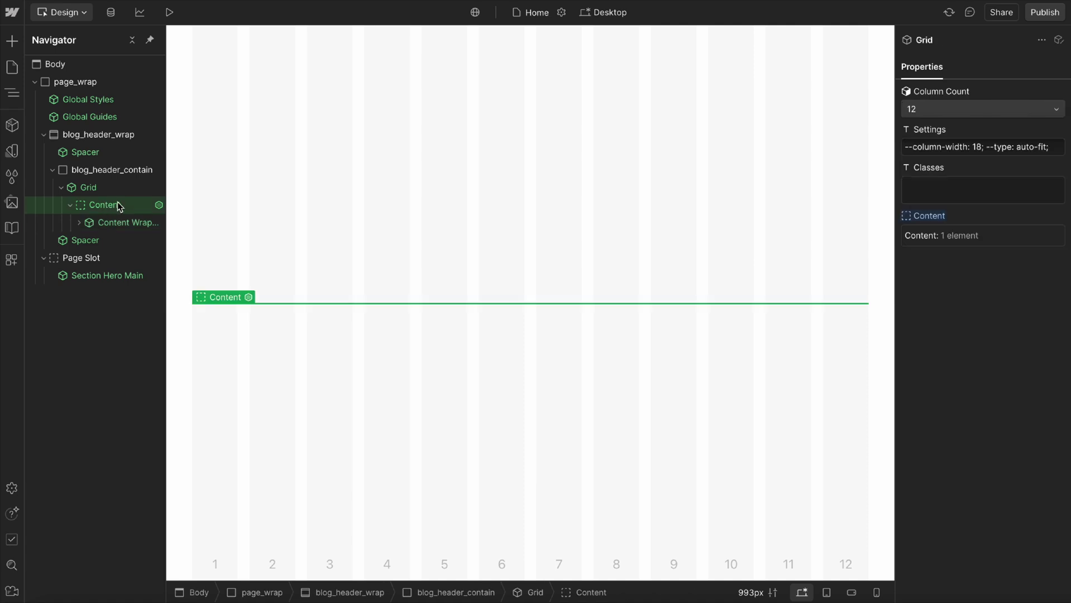
key(ctrl+k)
text(vi)
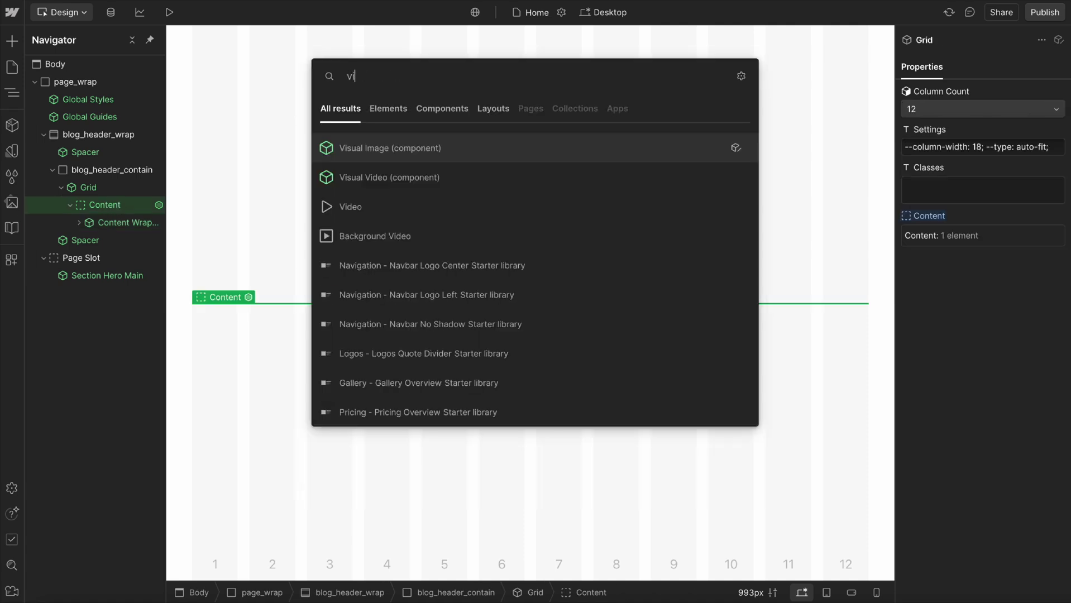
click(392, 145)
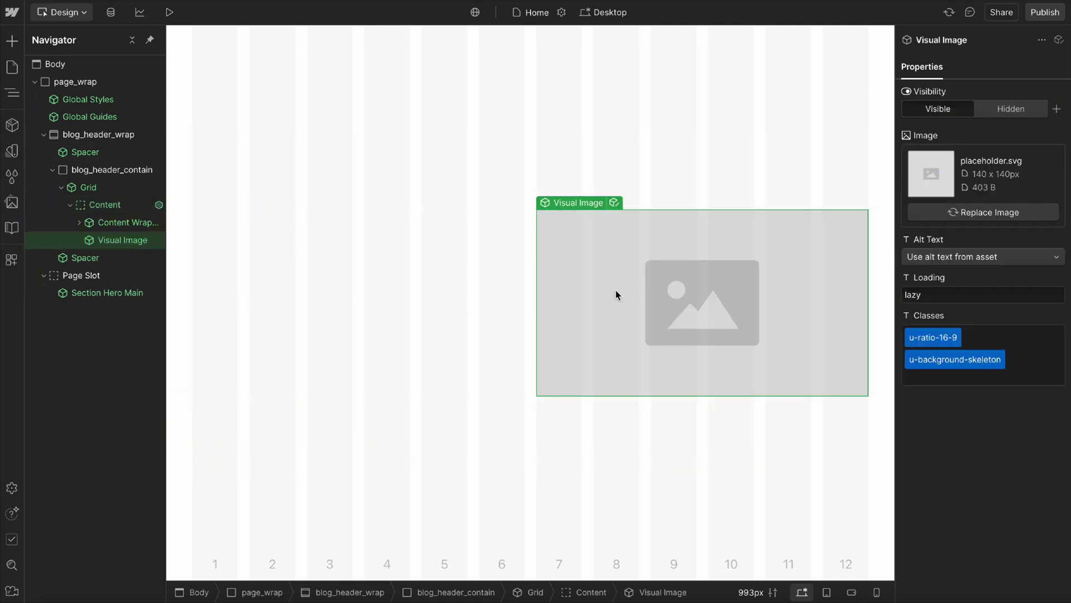
Turn blog_header_wrap into a component named Section Blog Header in the Section group and return to the Home page.
click(84, 134)
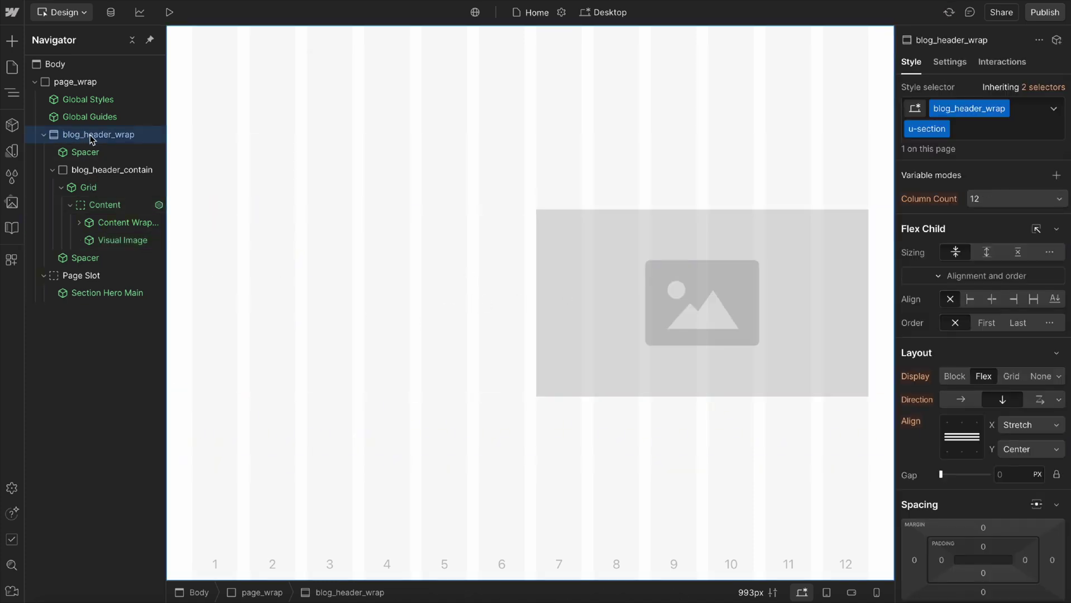
click(39, 135)
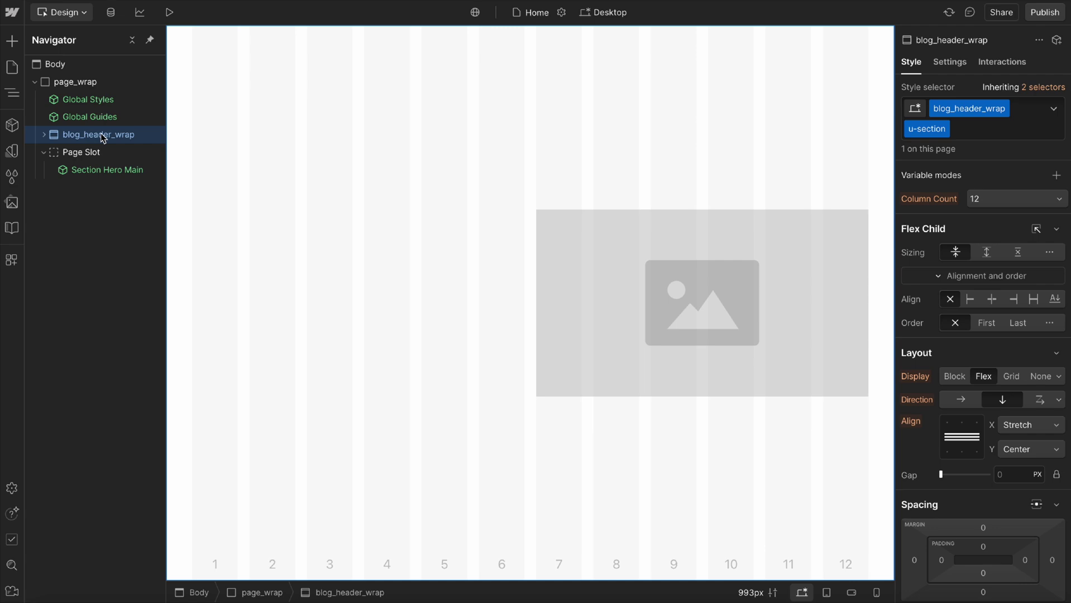
click(11, 125)
click(192, 41)
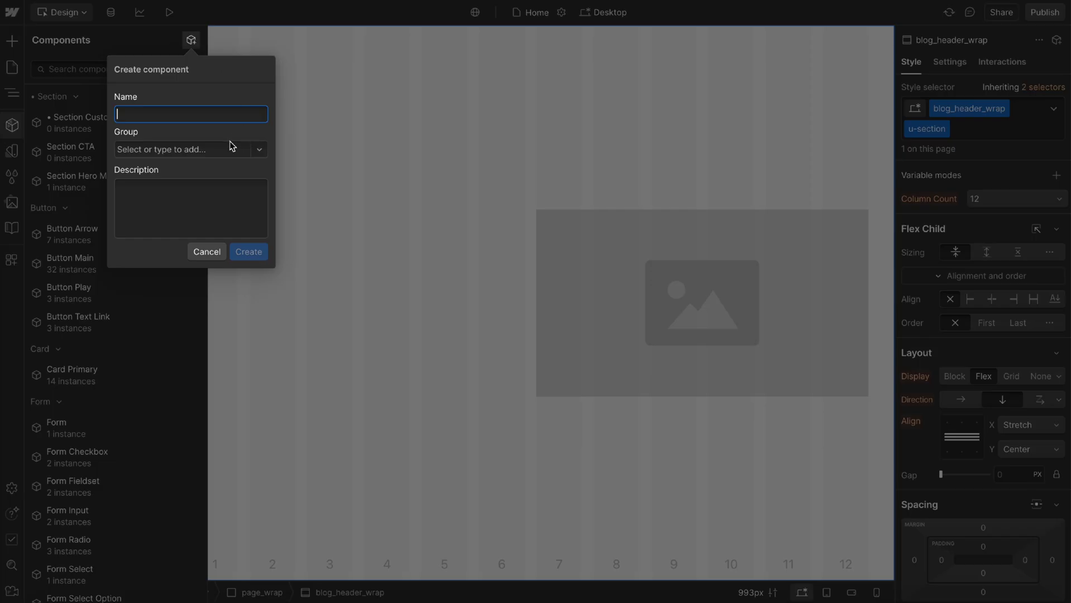
text(Section )
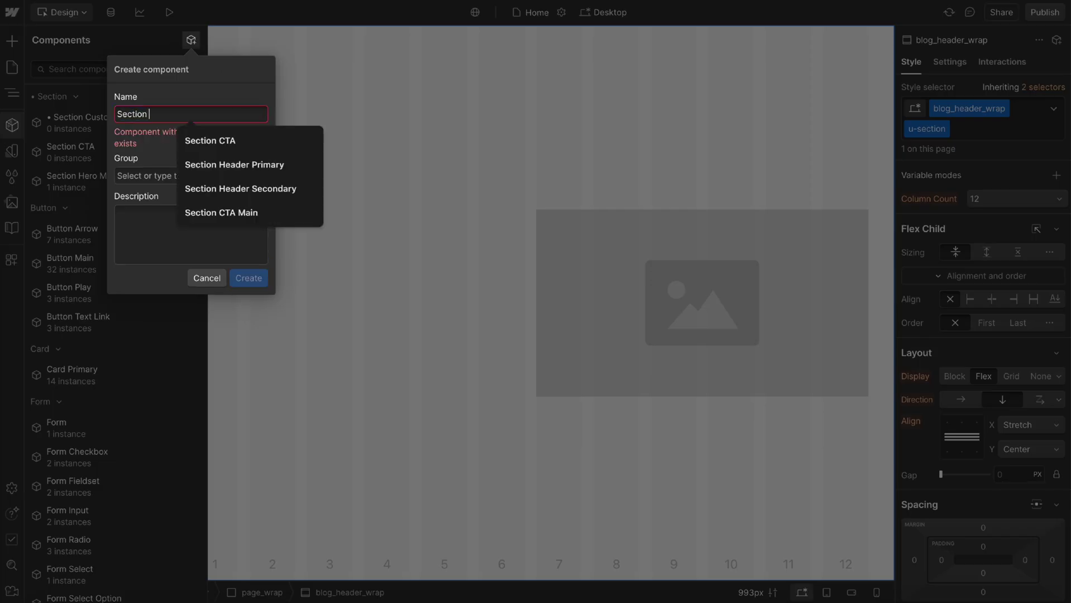
text(Blog Hea)
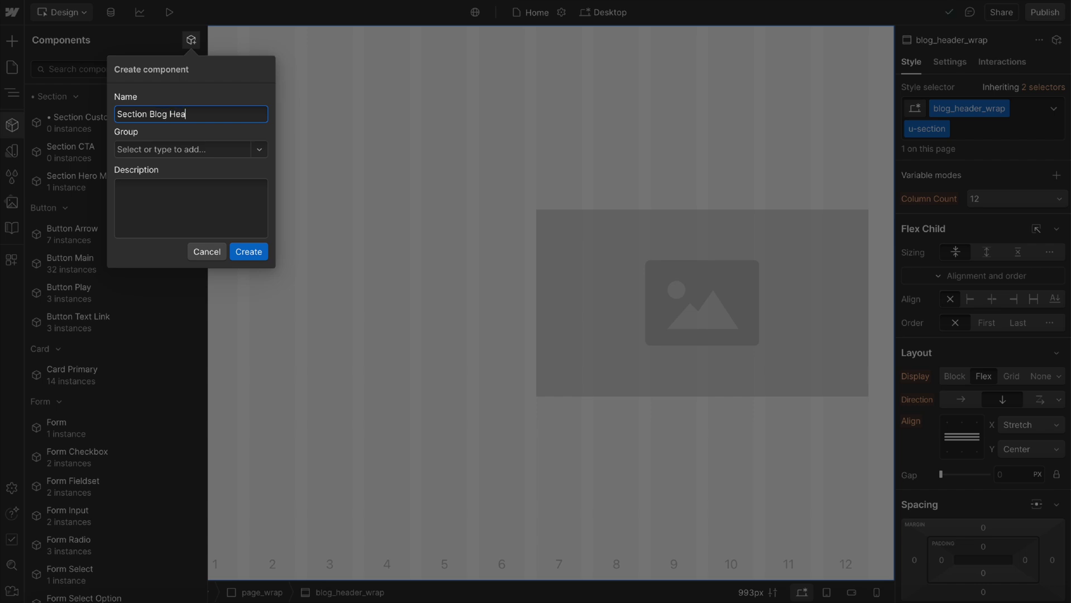
text(der)
click(258, 149)
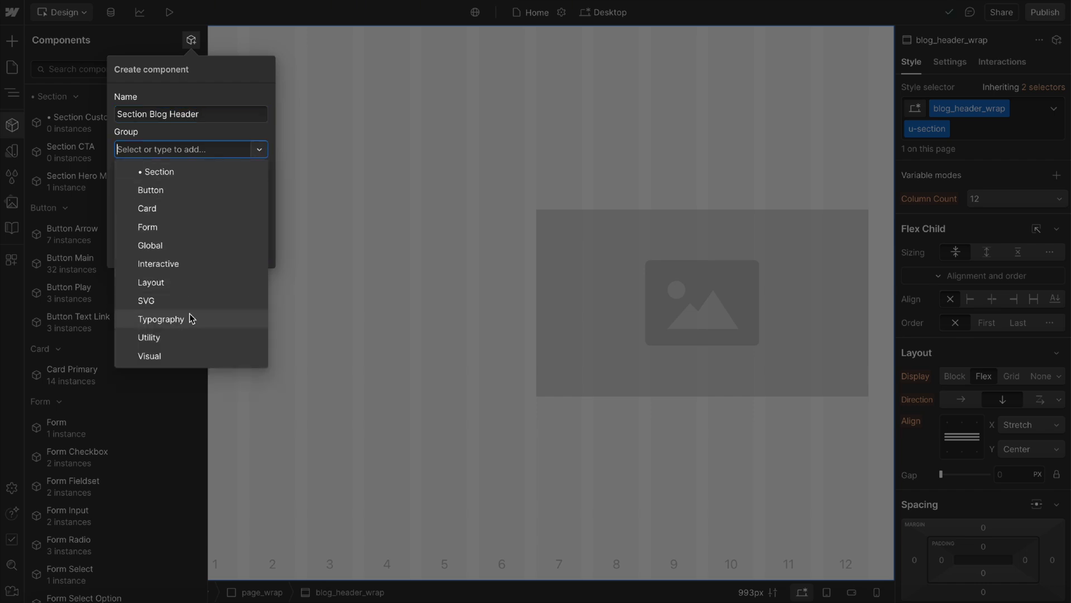
click(184, 172)
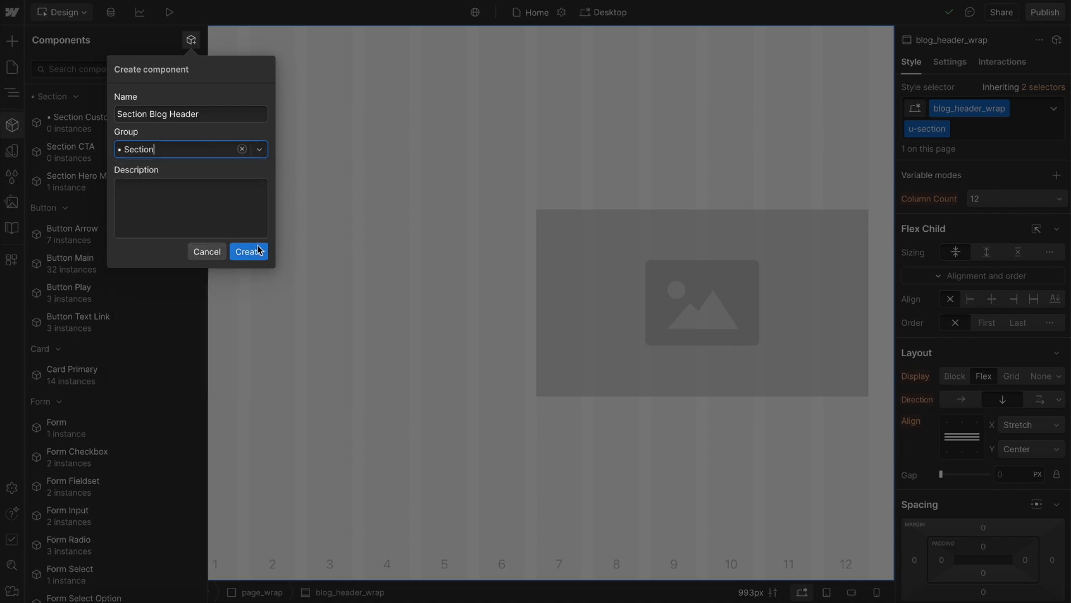
click(246, 248)
click(502, 15)
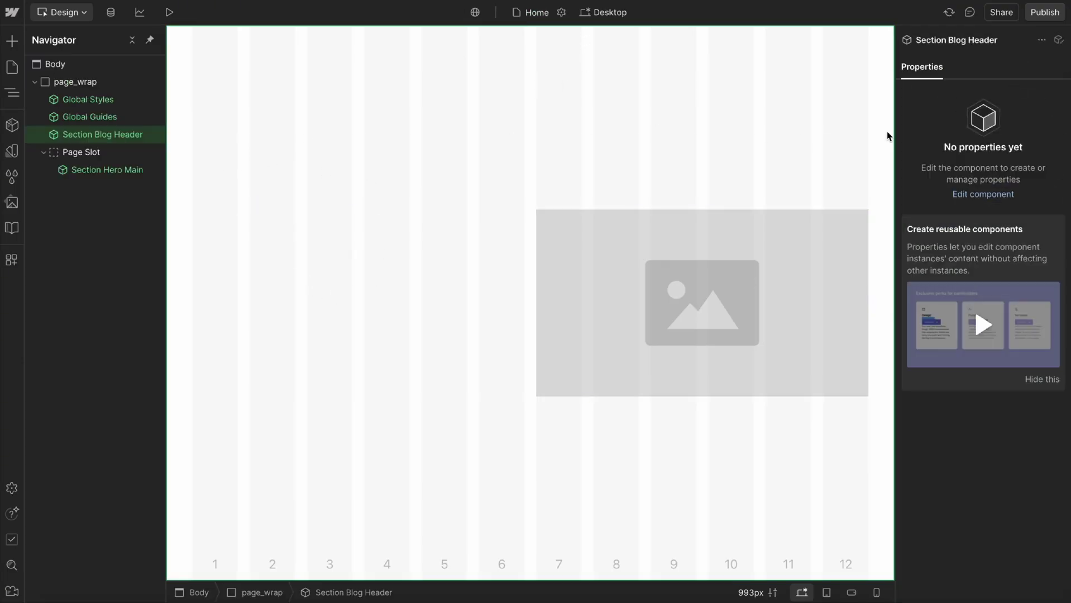
Open the Section Blog Header component for editing and check how a Spacer's Section Space can be connected to a new property.
click(153, 135)
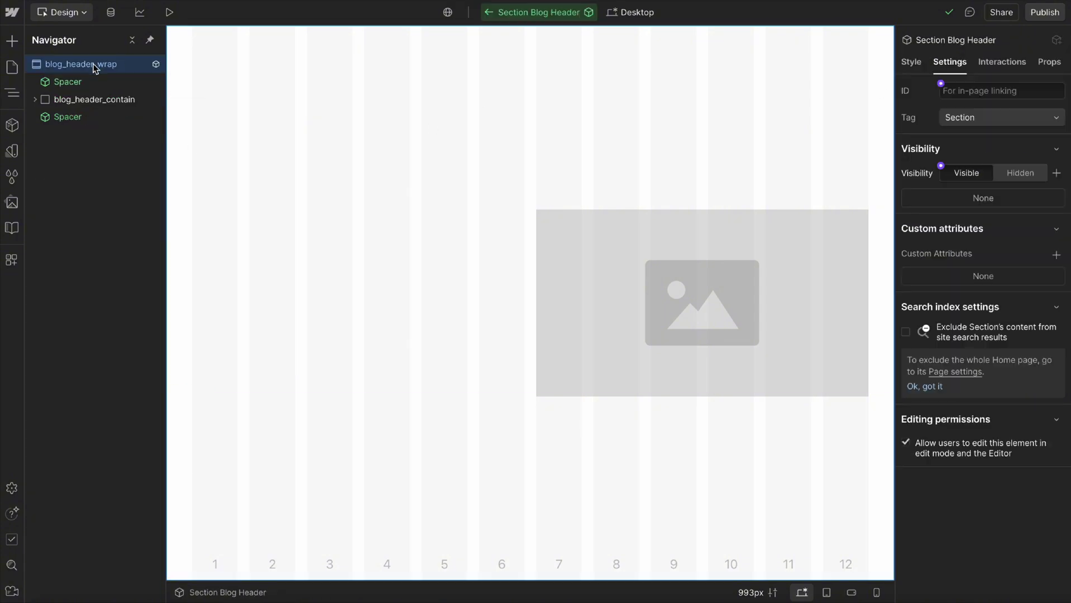
click(82, 85)
click(903, 102)
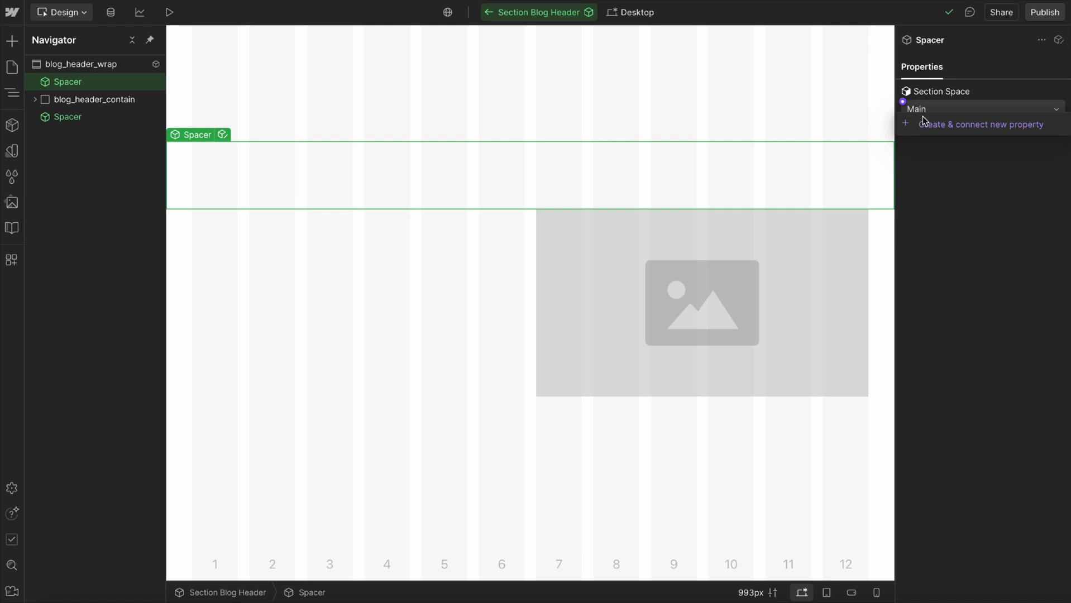
click(949, 124)
click(1001, 259)
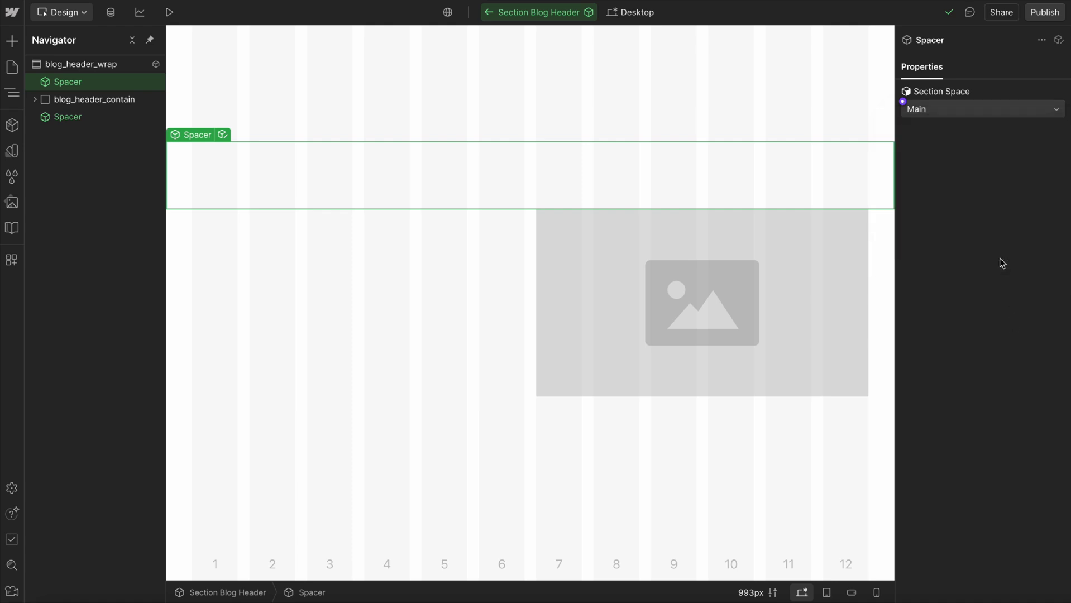
click(53, 118)
Add a component variant named Dark to Section Blog Header and return to the Home page.
click(81, 64)
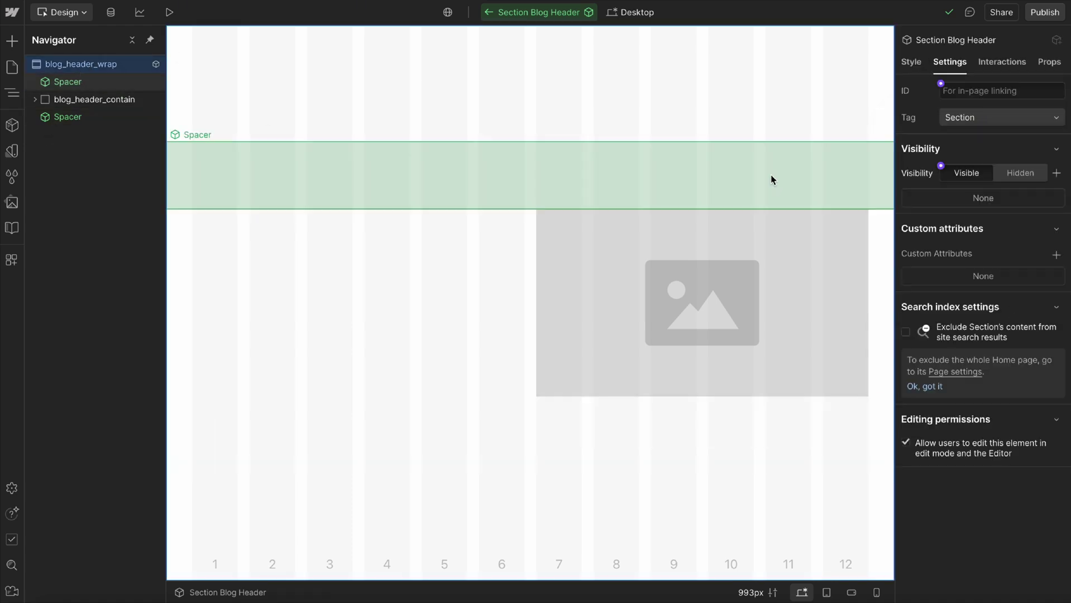
click(911, 62)
click(939, 111)
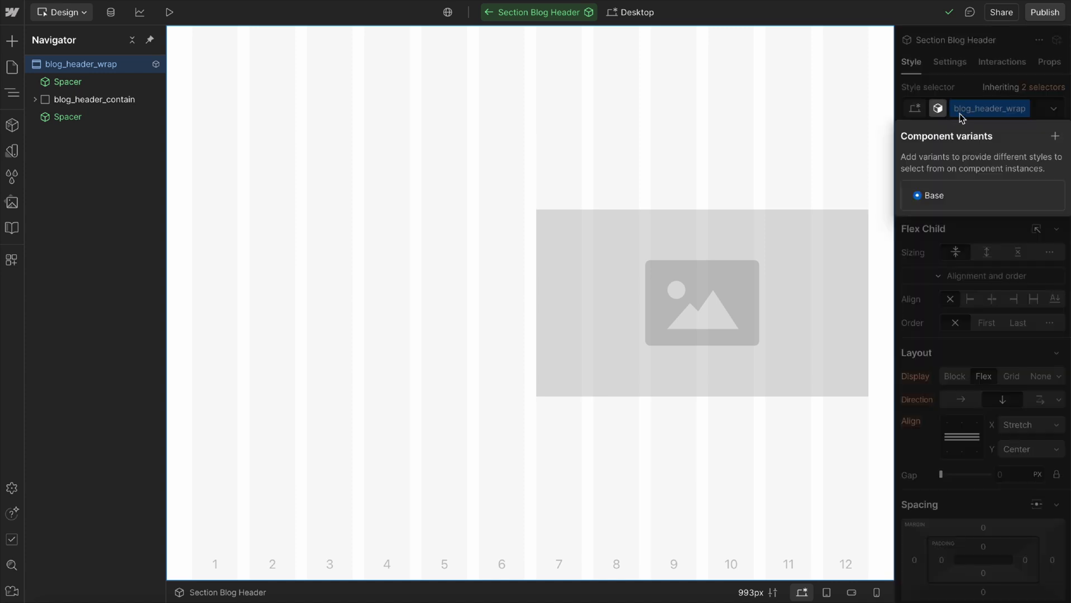
click(1056, 135)
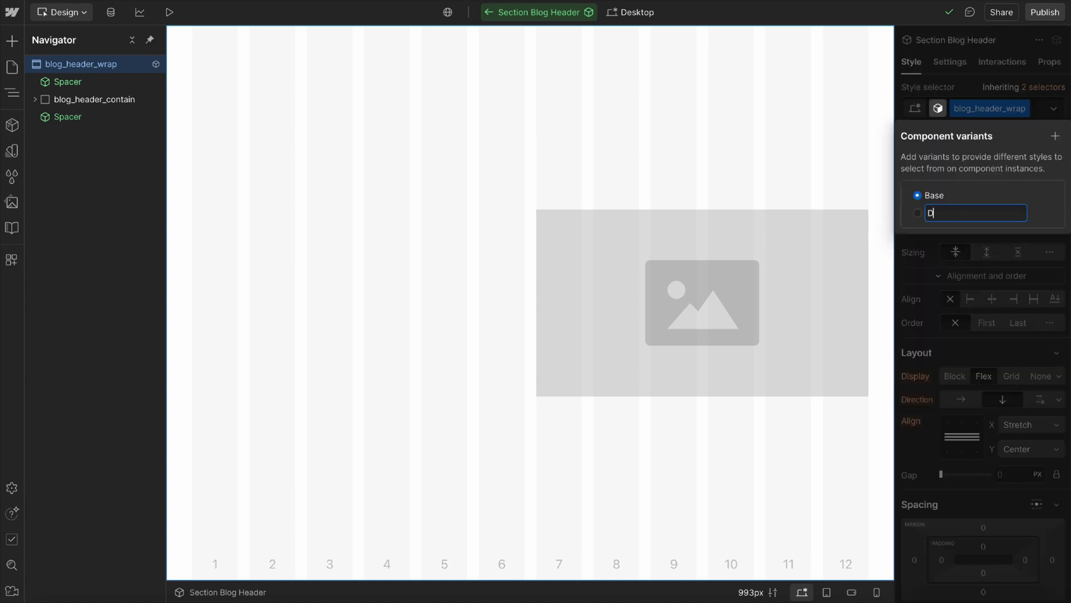
key(Return)
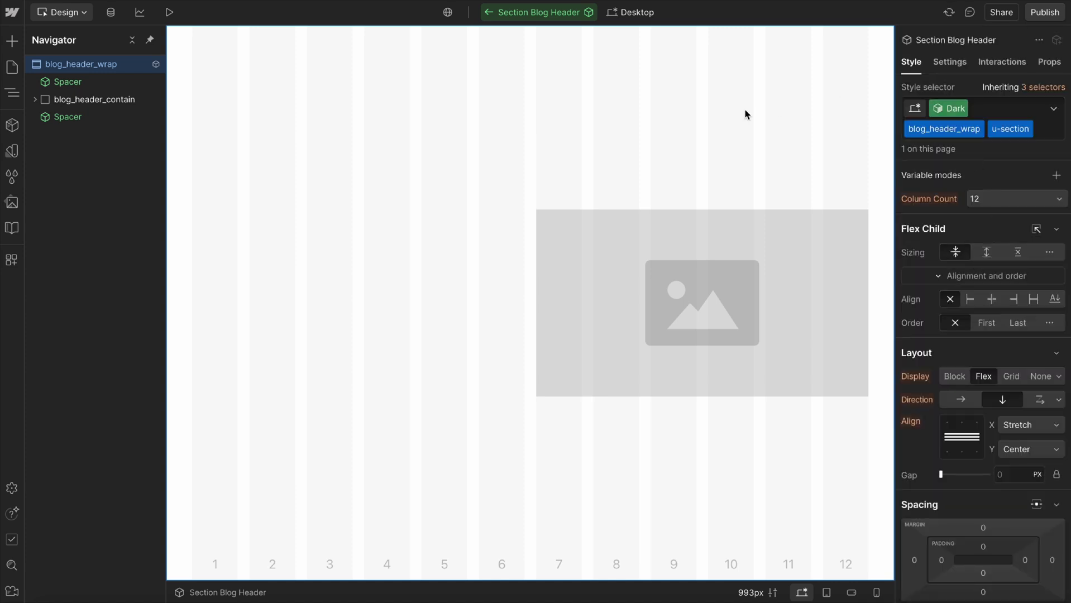
click(496, 17)
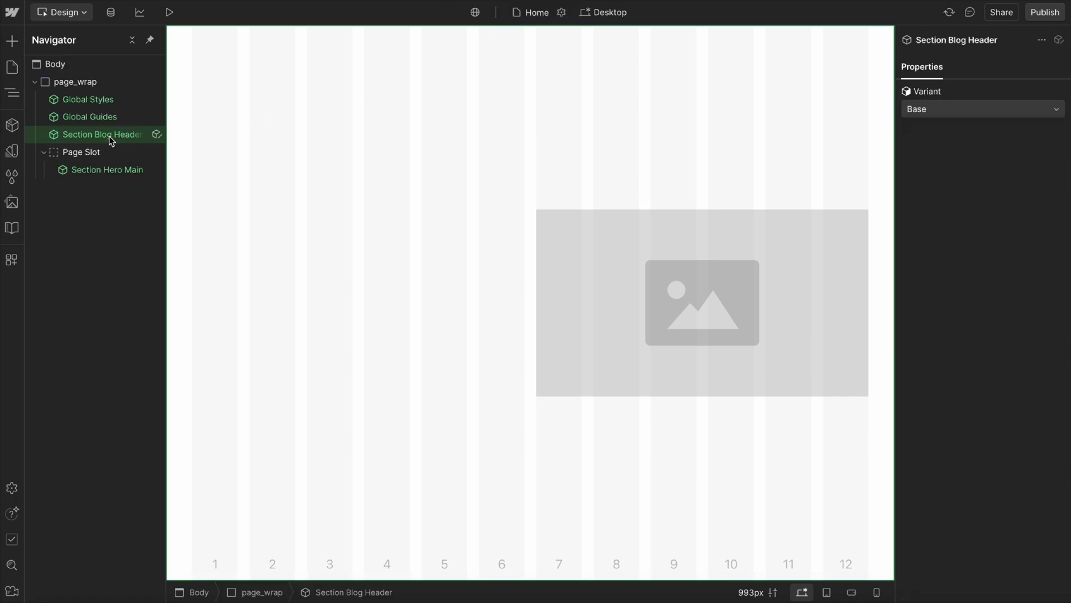
Delete the Section Blog Header instance from the page and duplicate the Section Custom (duplicate this) component as Section CTA Secondary.
key(Delete)
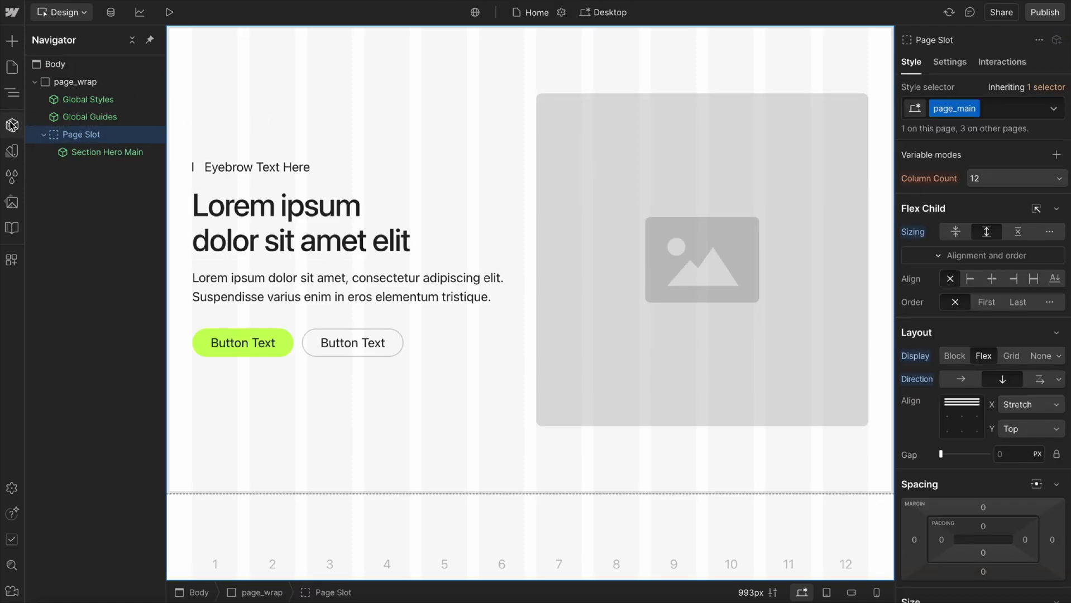
click(12, 125)
mouse_move(196, 128)
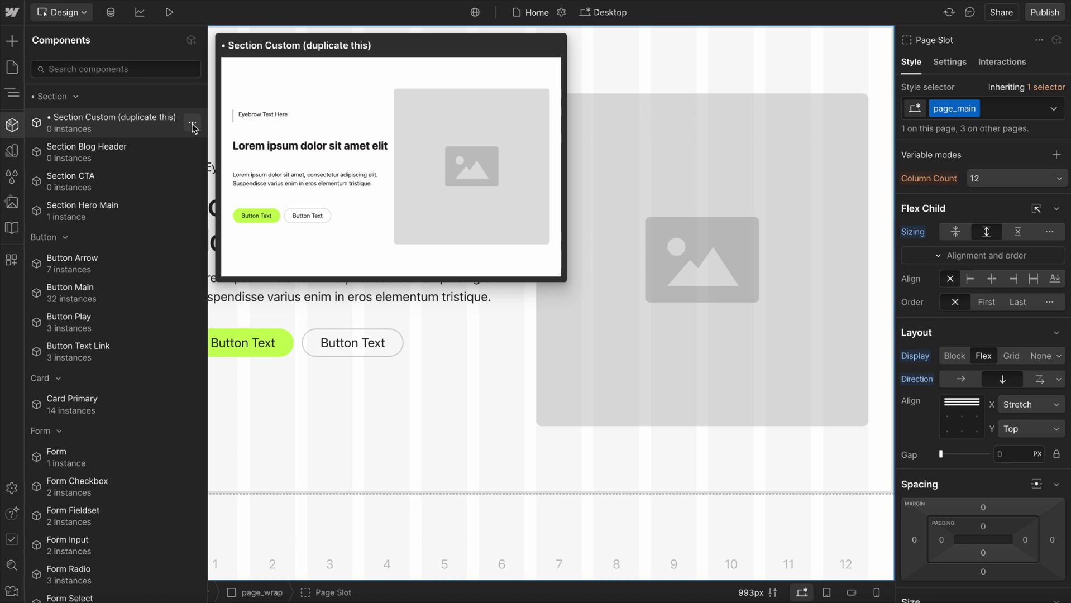
click(193, 127)
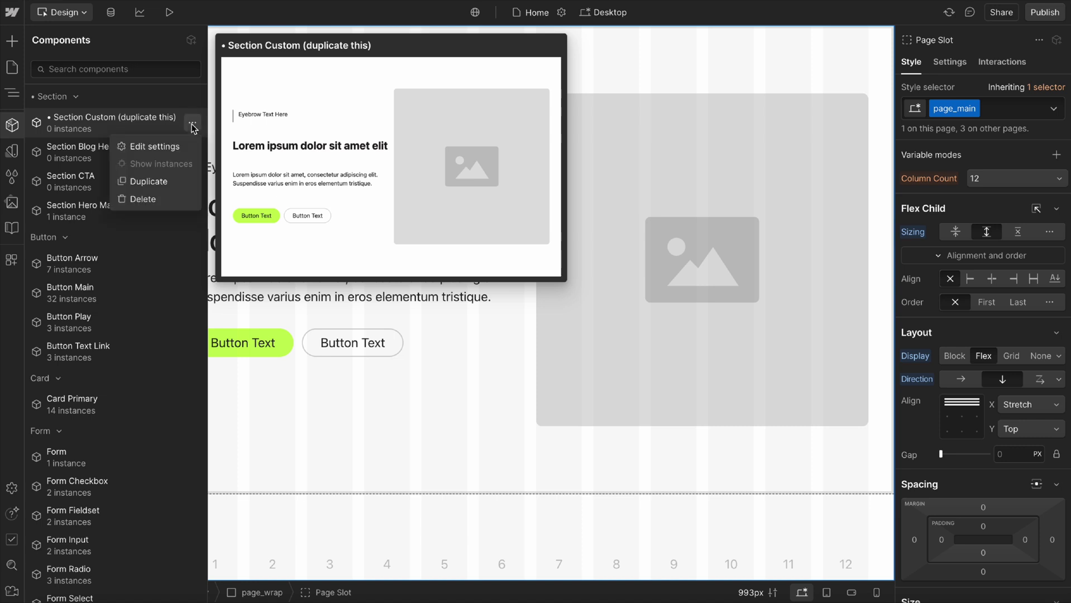
click(150, 182)
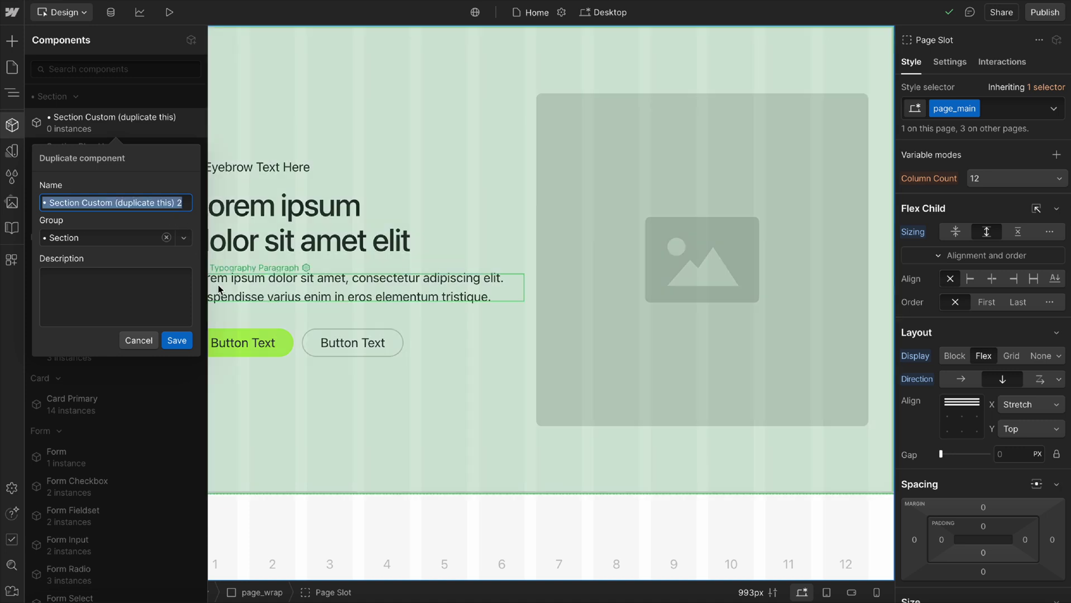
text(CTA Secondary)
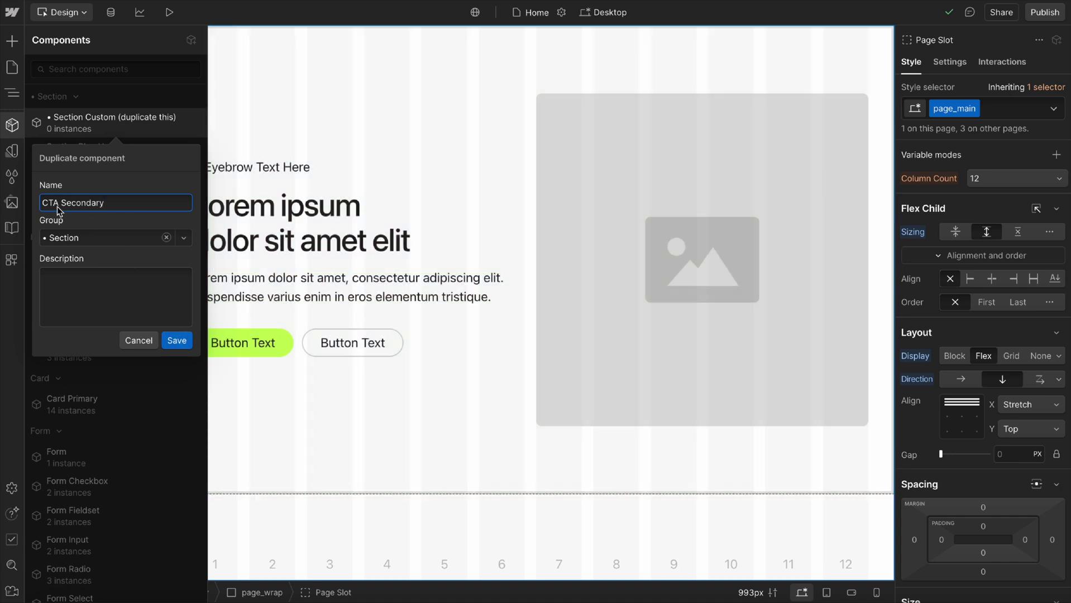
click(48, 204)
text(Section)
click(177, 341)
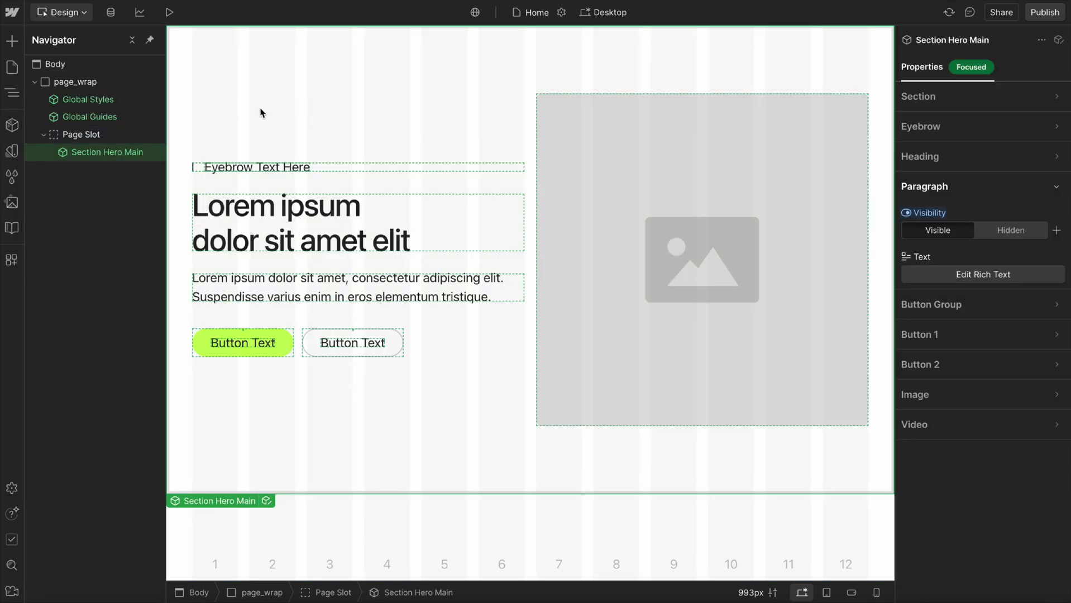
Insert the Section CTA Secondary component into the Page Slot, after Section Hero Main.
key(ctrl+k)
text(sec)
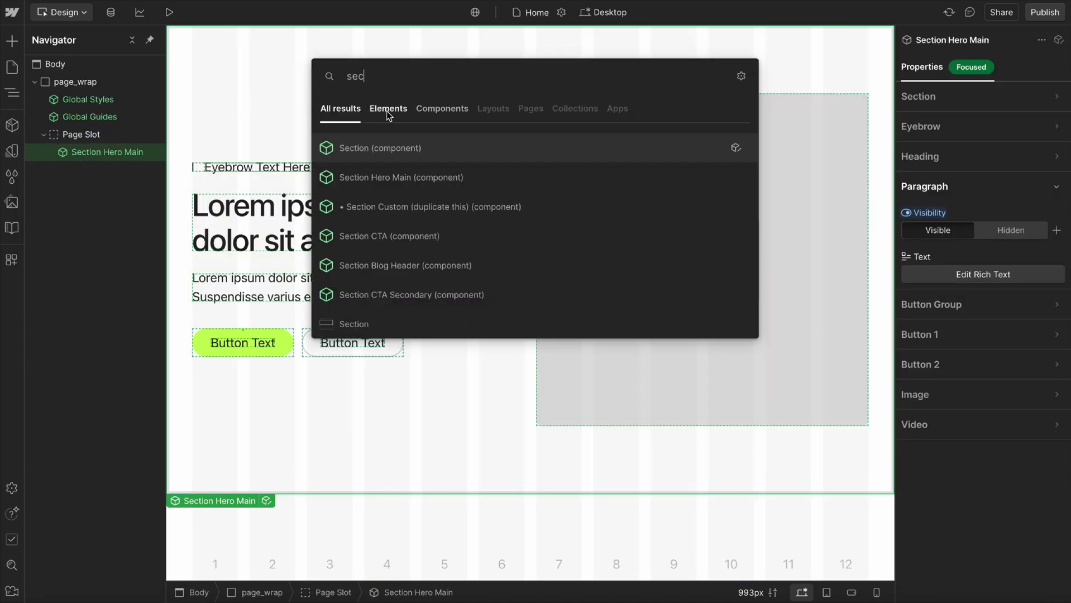
click(391, 291)
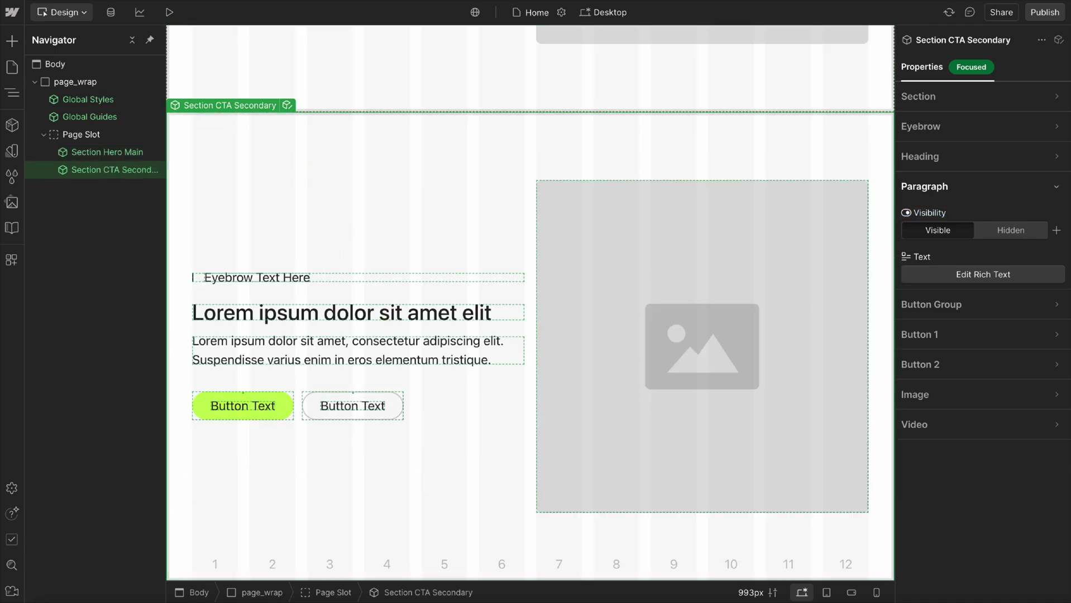
Examine the Heading and Section properties of the Section CTA Secondary instance, including its Padding Top and Theme options.
click(953, 166)
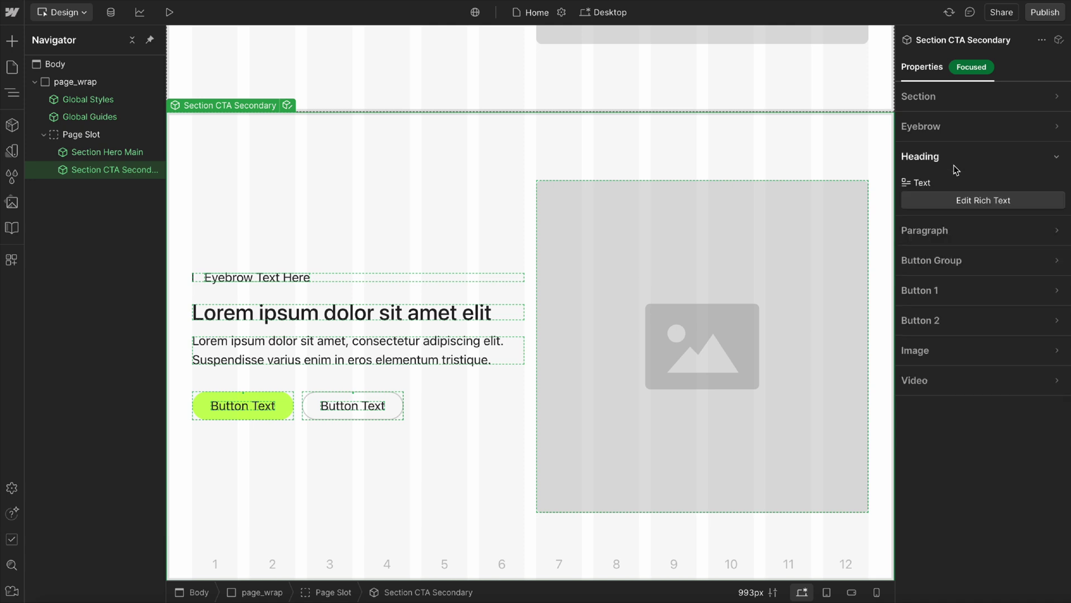
click(966, 101)
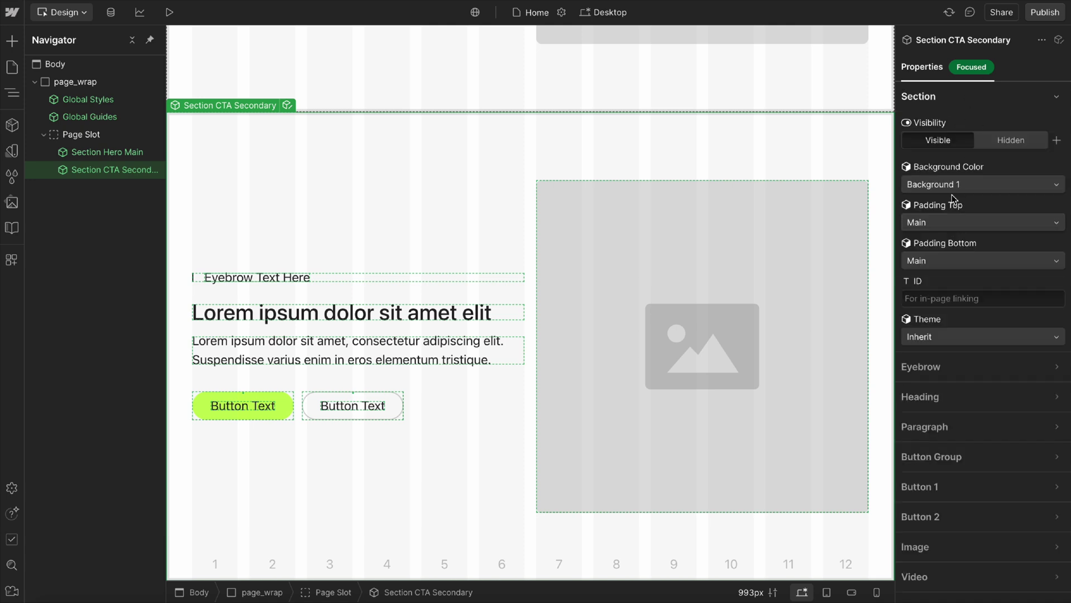
click(949, 222)
click(934, 221)
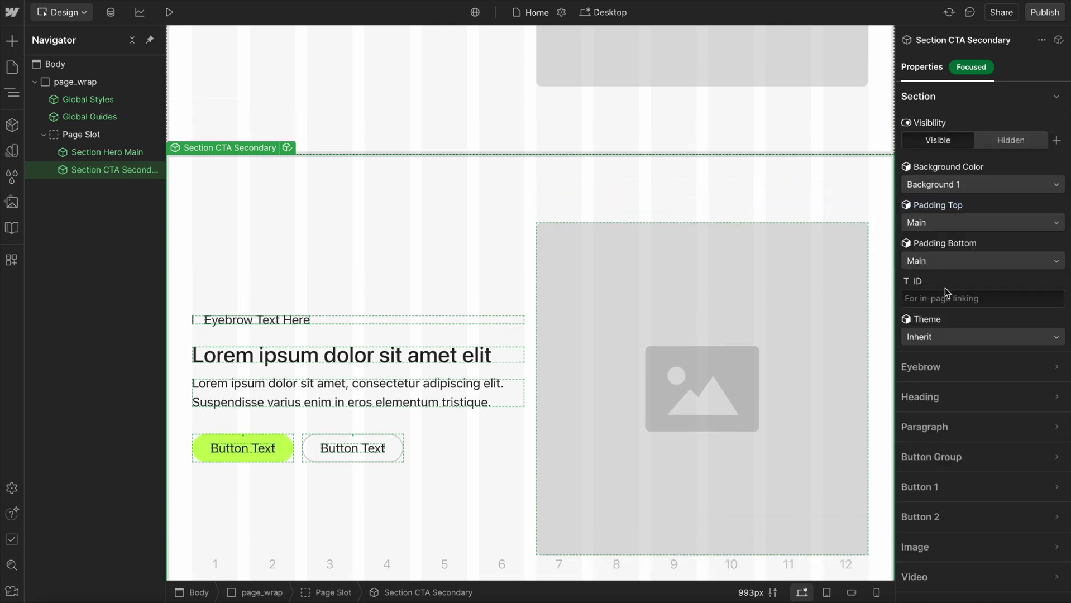
click(934, 335)
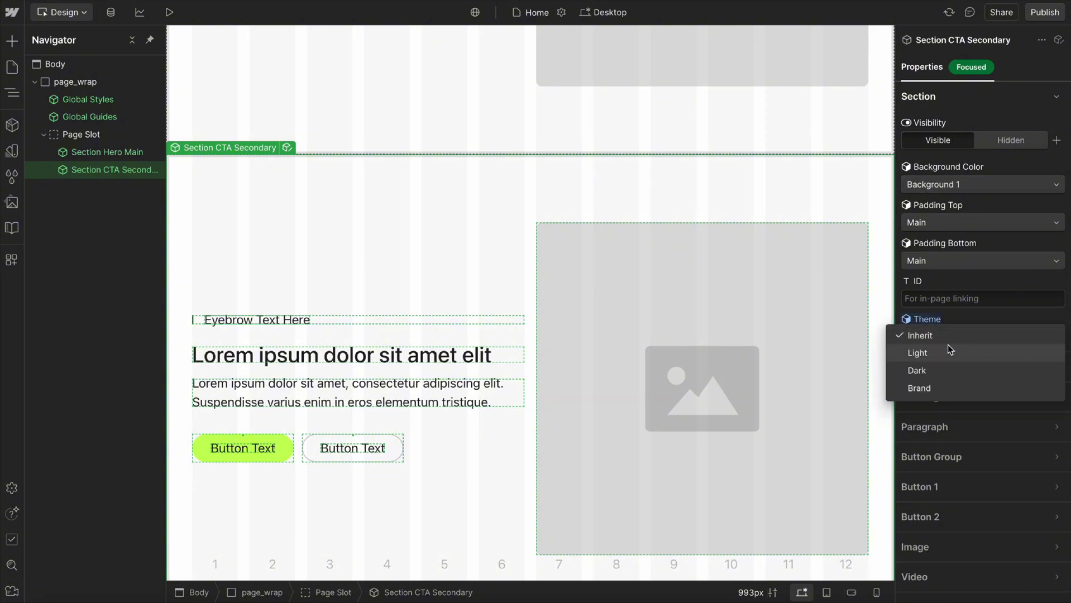
click(950, 353)
key(ctrl+z)
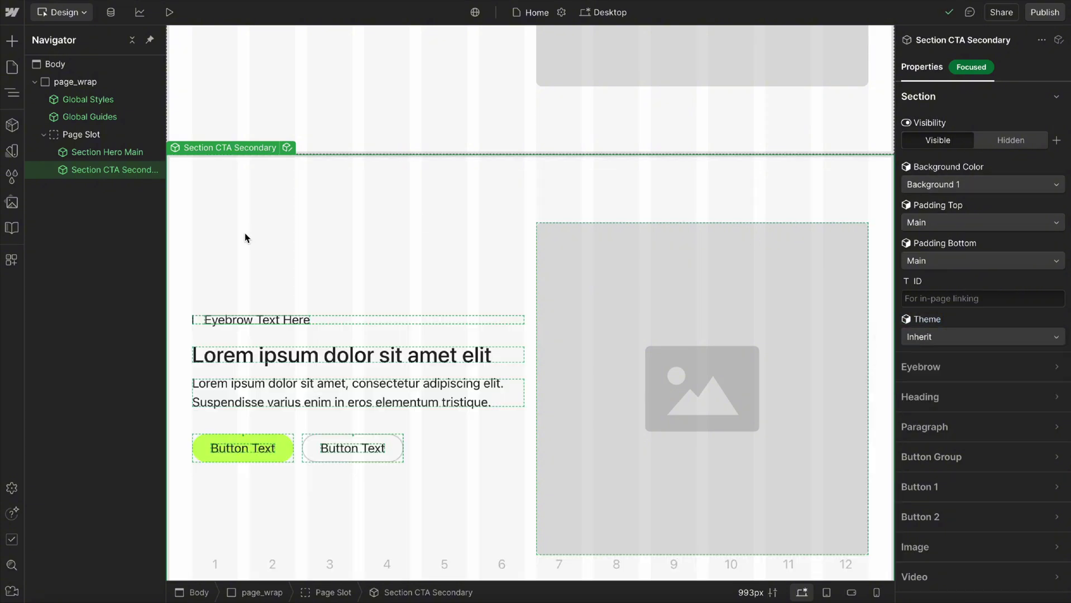
Open the Section CTA Secondary component for editing and inspect its section_wrap, section_contain and section_layout elements and their styles.
click(287, 148)
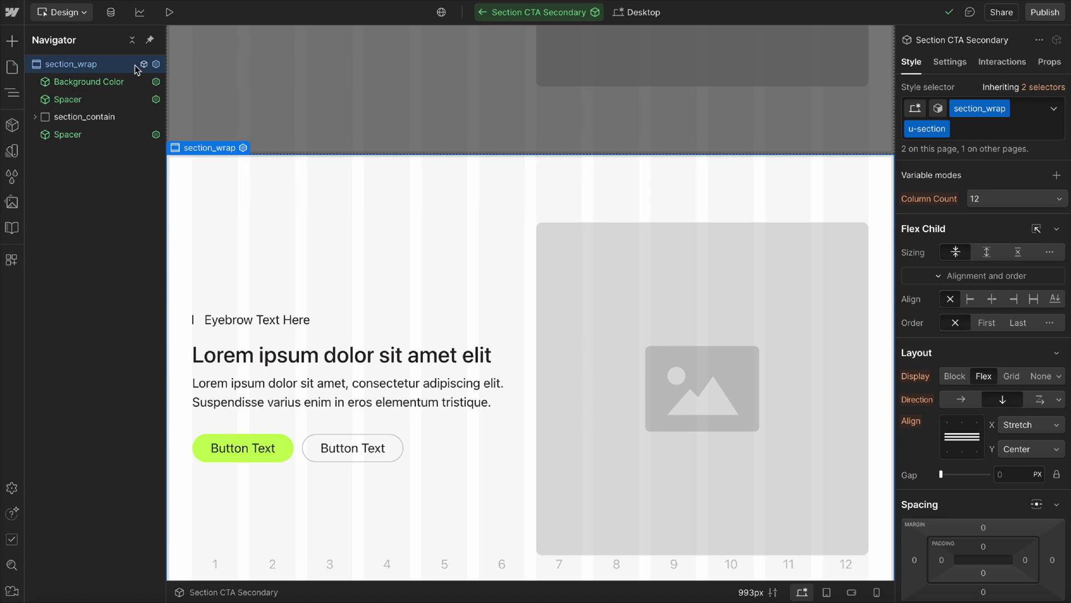
click(83, 117)
click(89, 67)
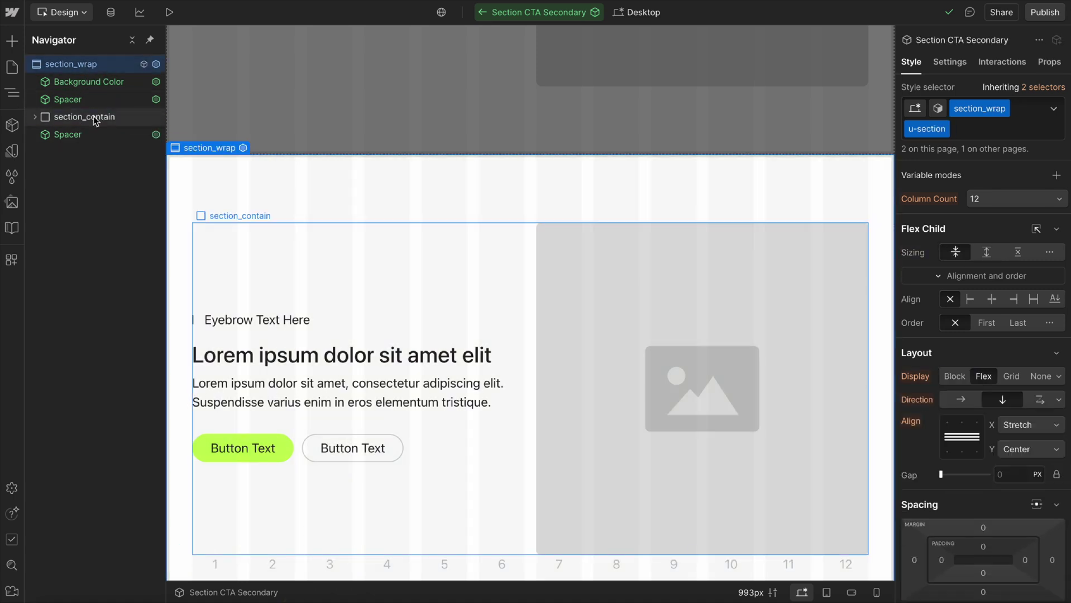
click(93, 116)
click(35, 117)
click(90, 134)
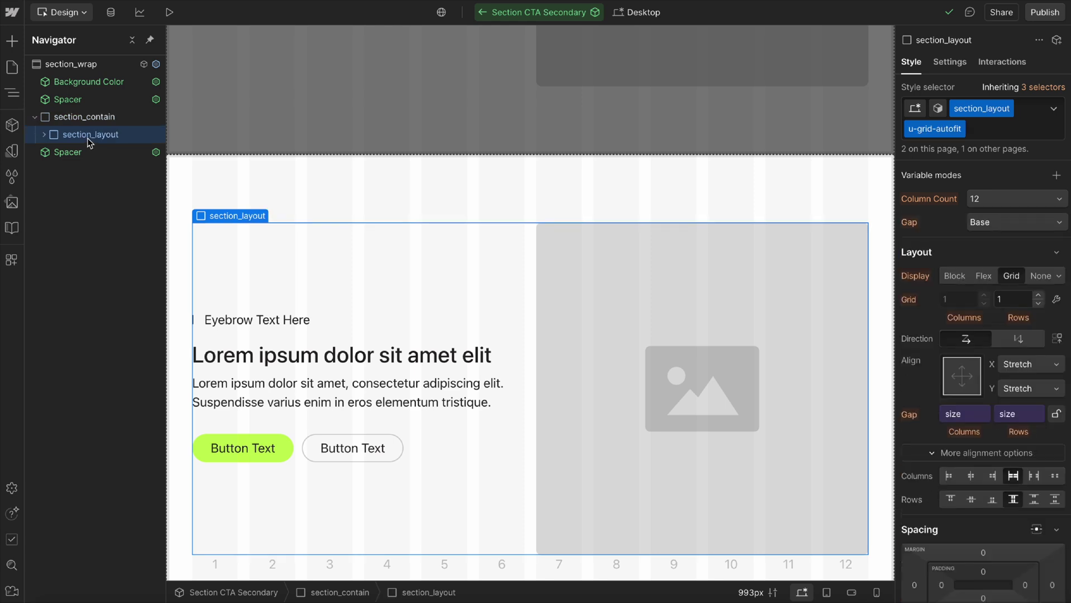
click(90, 66)
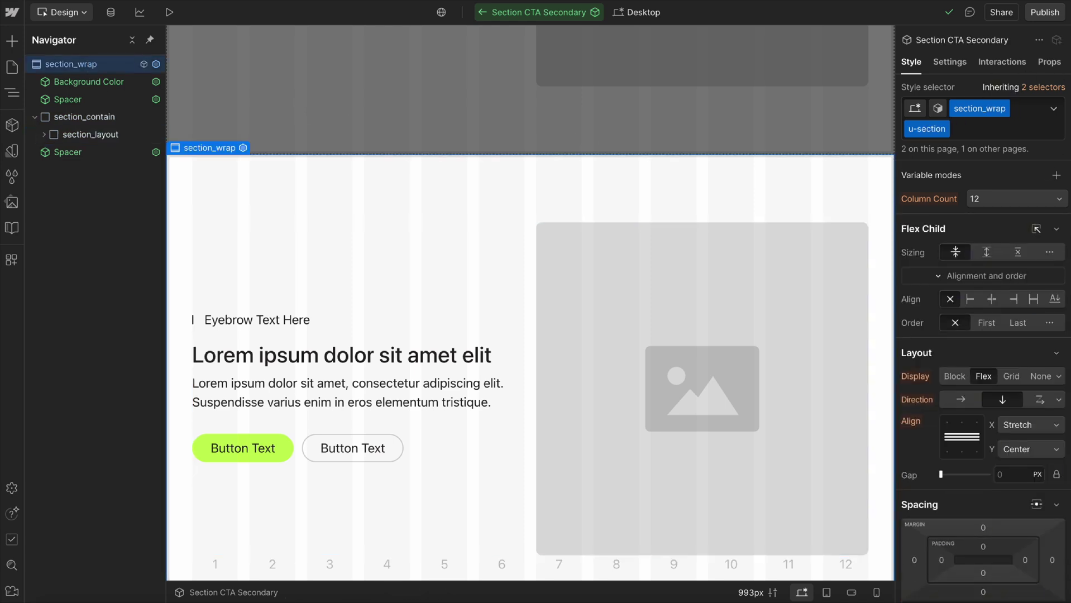
scroll(1000, 290, down, 3)
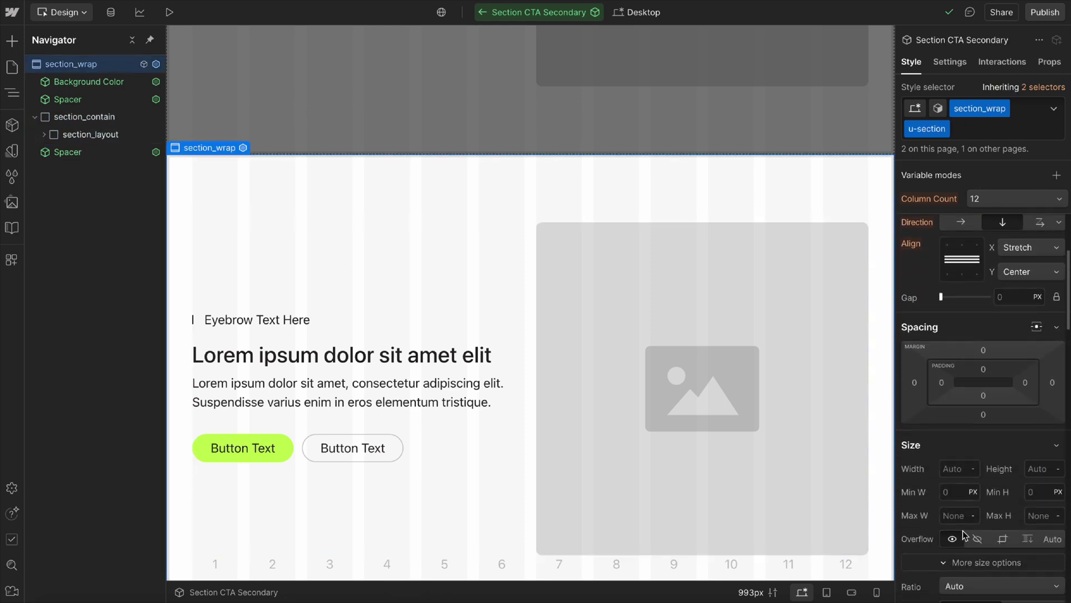
scroll(963, 533, down, 3)
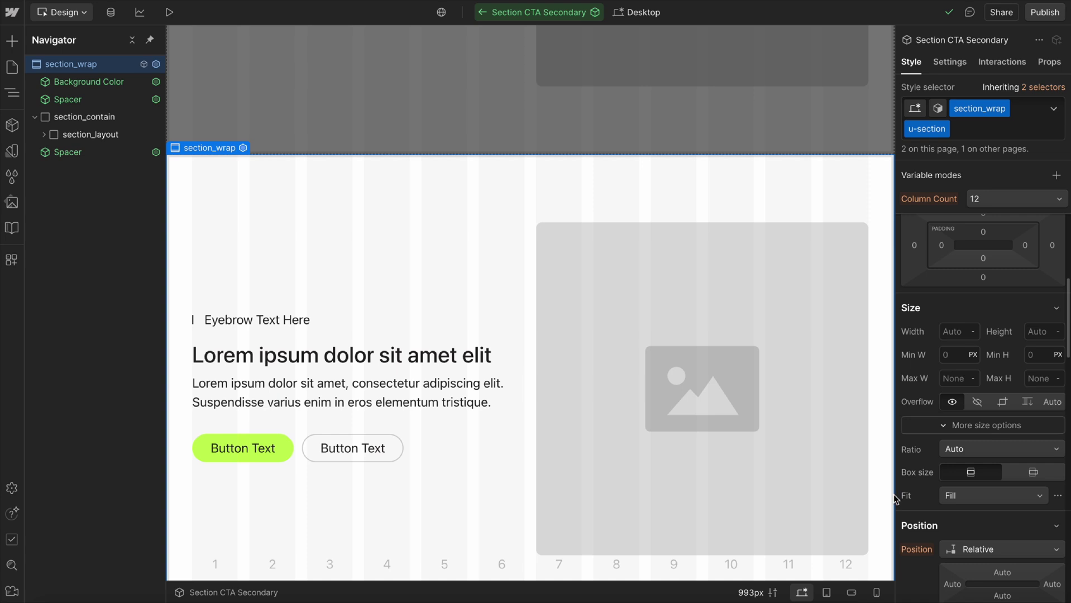
Try removing the u-section class from section_wrap and view the component's Dark variant.
click(985, 136)
key(BackSpace)
key(Escape)
click(938, 108)
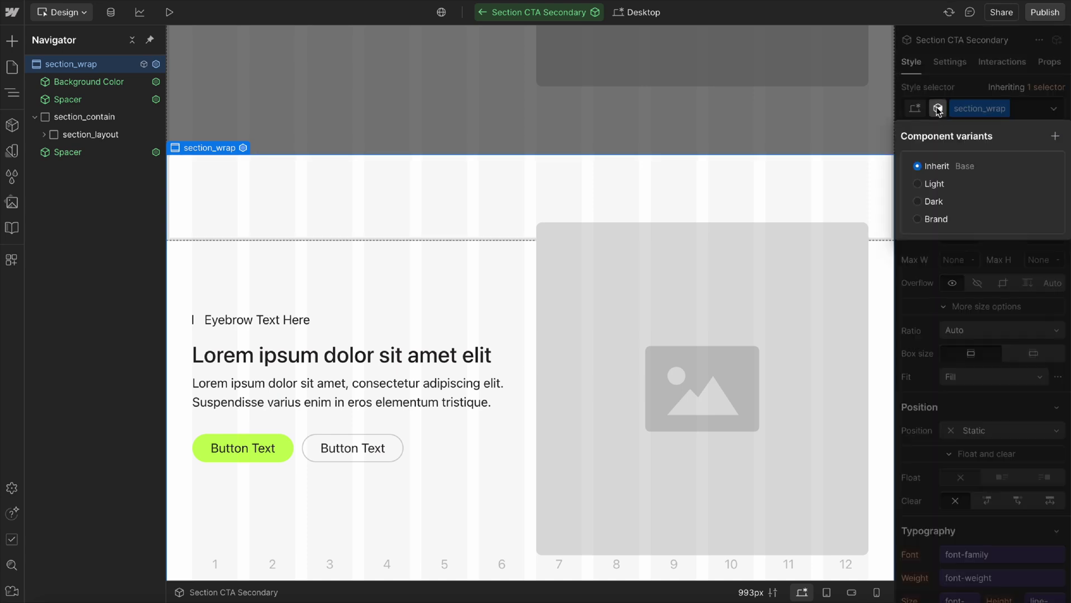
click(929, 201)
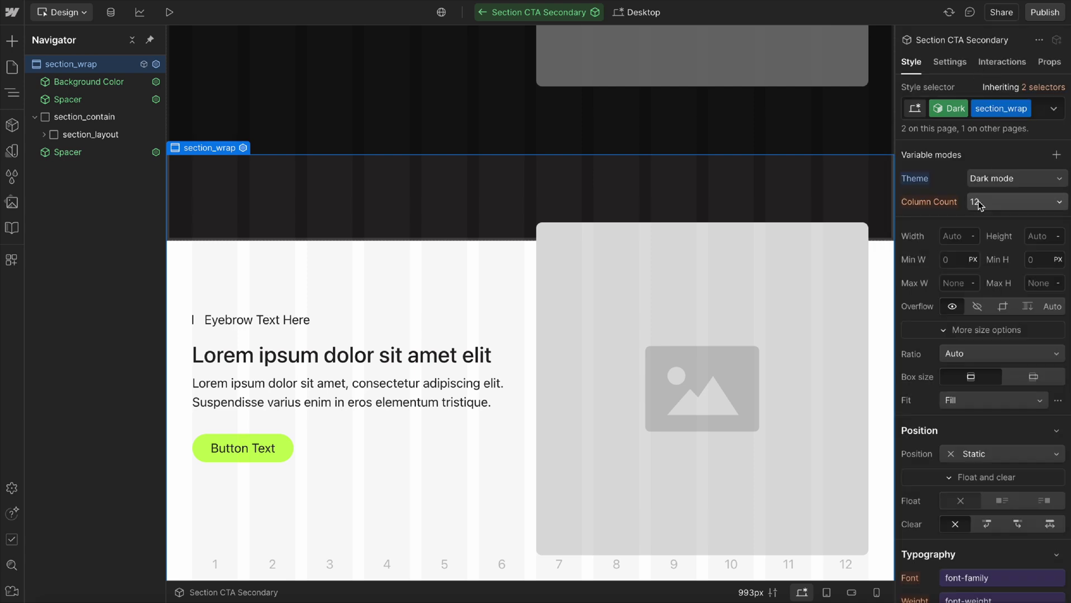
click(957, 114)
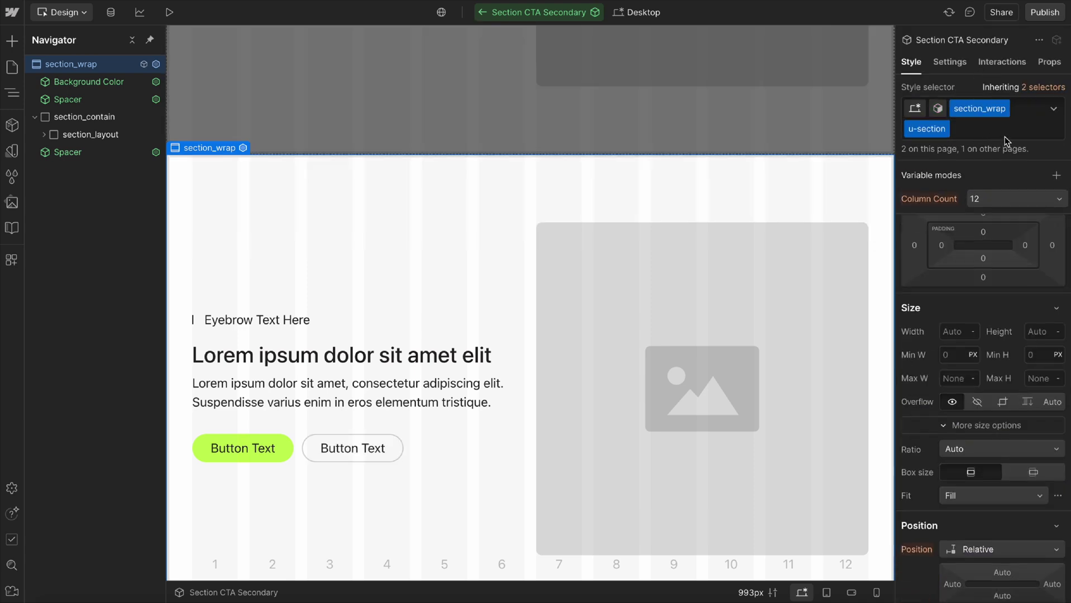
Duplicate the section_wrap class on the component's root element and name the copy cta_secondary_wrap.
click(1005, 109)
click(987, 146)
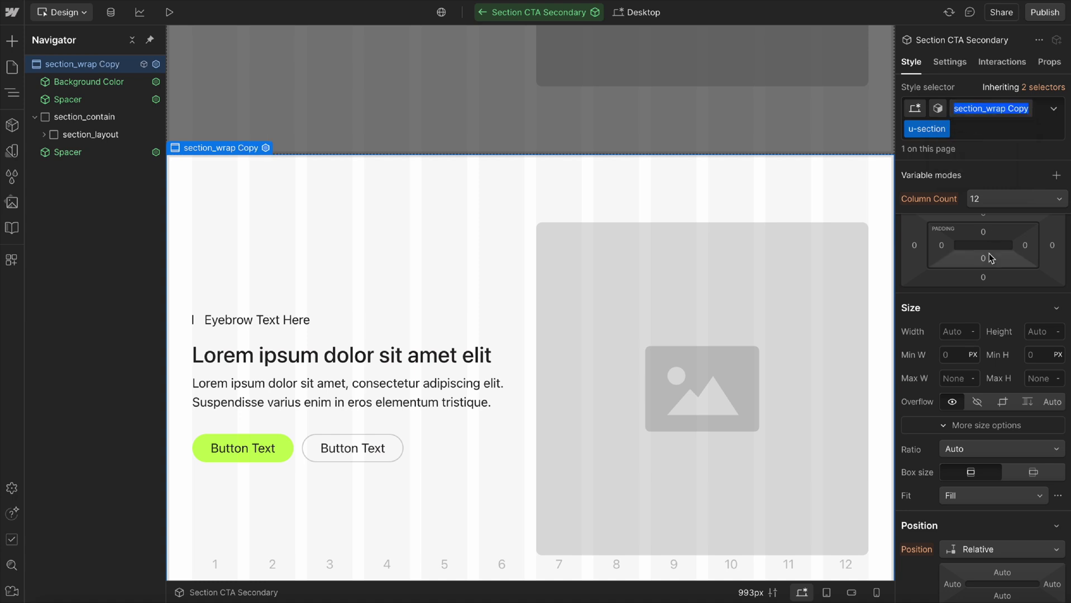
text(cta_second)
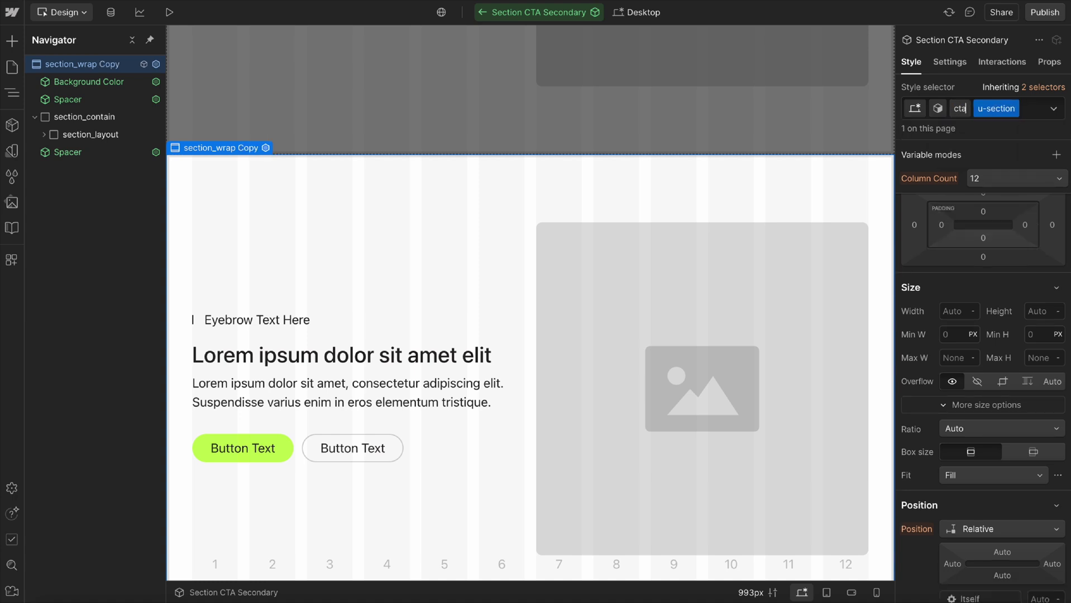
text(_wrap)
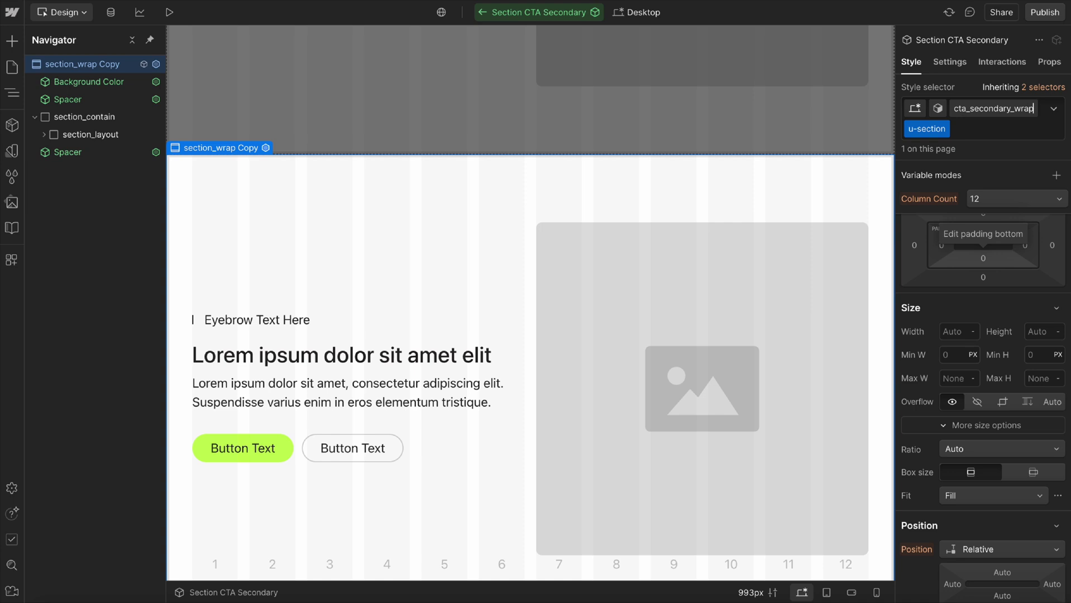
key(Return)
Check where the Dark variant's Theme mode on cta_secondary_wrap comes from and switch back to the Inherit variant.
click(939, 108)
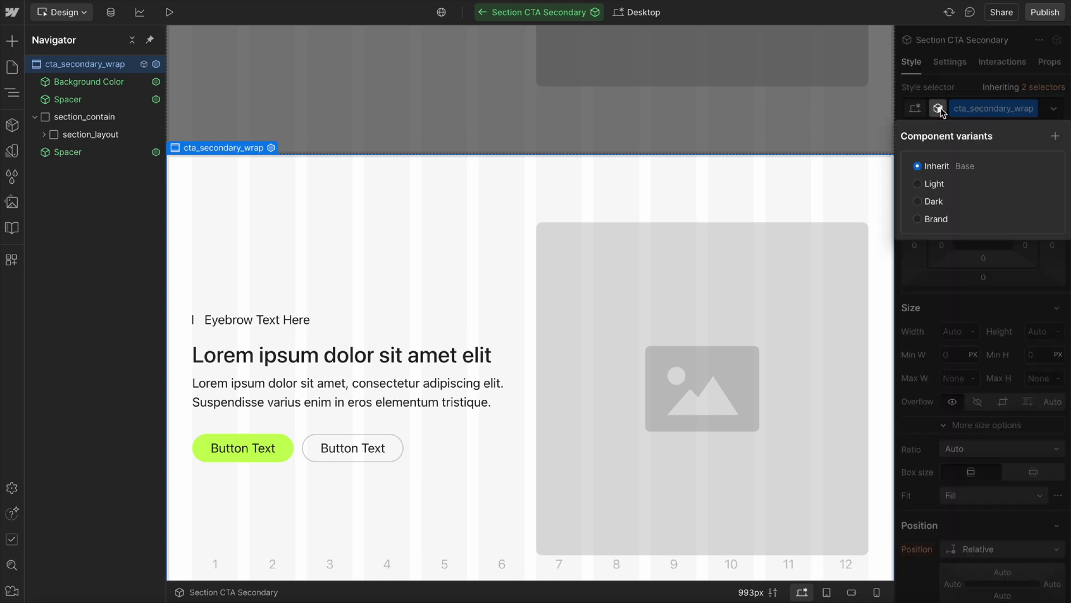
click(930, 201)
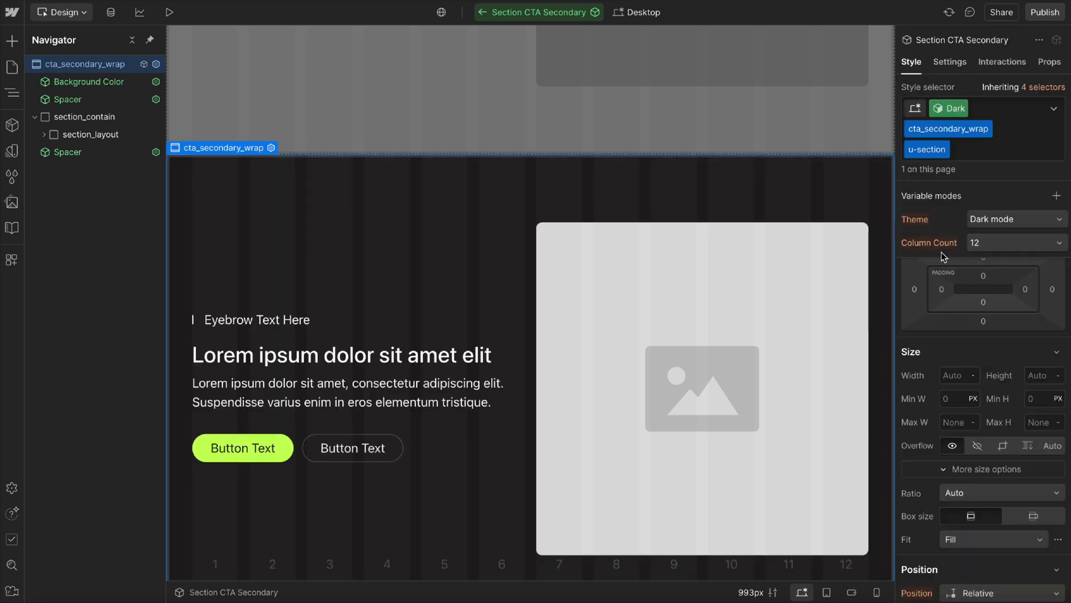
click(912, 220)
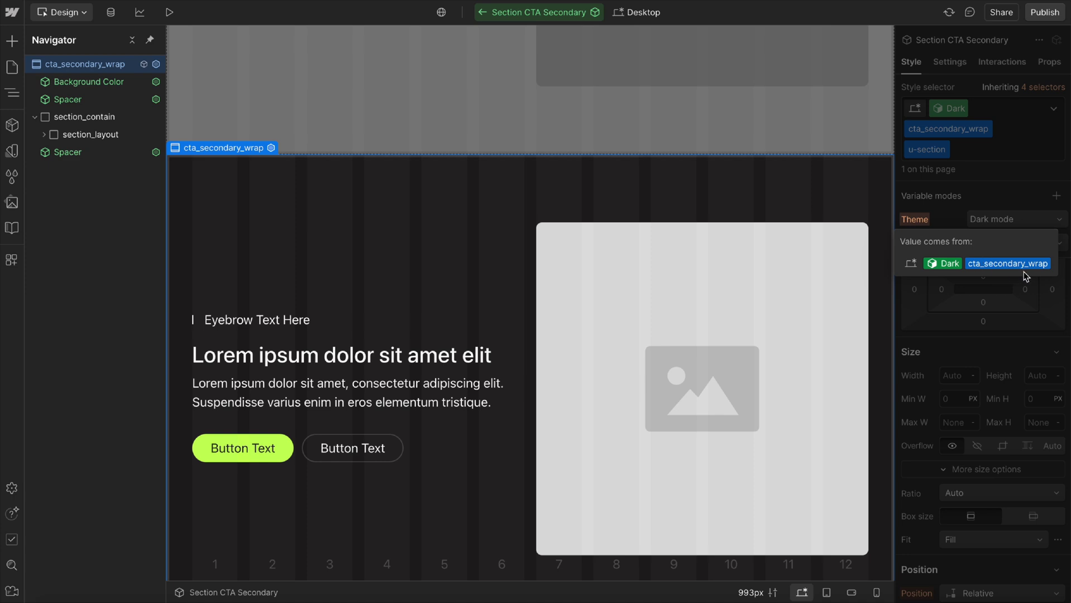
click(943, 108)
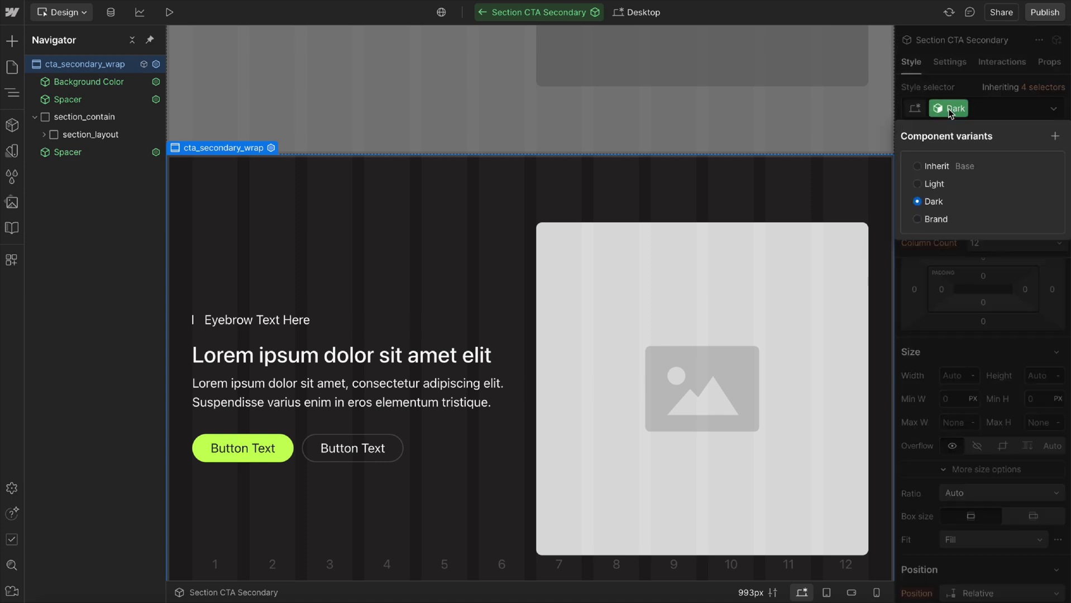
click(933, 166)
Try a minimum height of 100vh on the cta_secondary_wrap class alone, reset it and return to the full class selection.
click(970, 82)
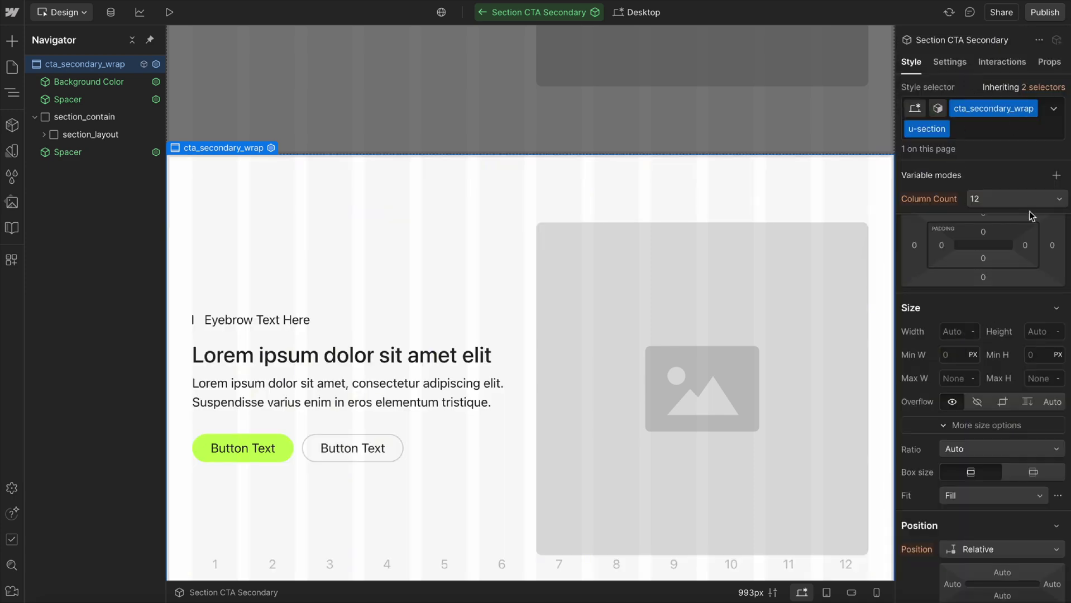
scroll(1038, 252, down, 1)
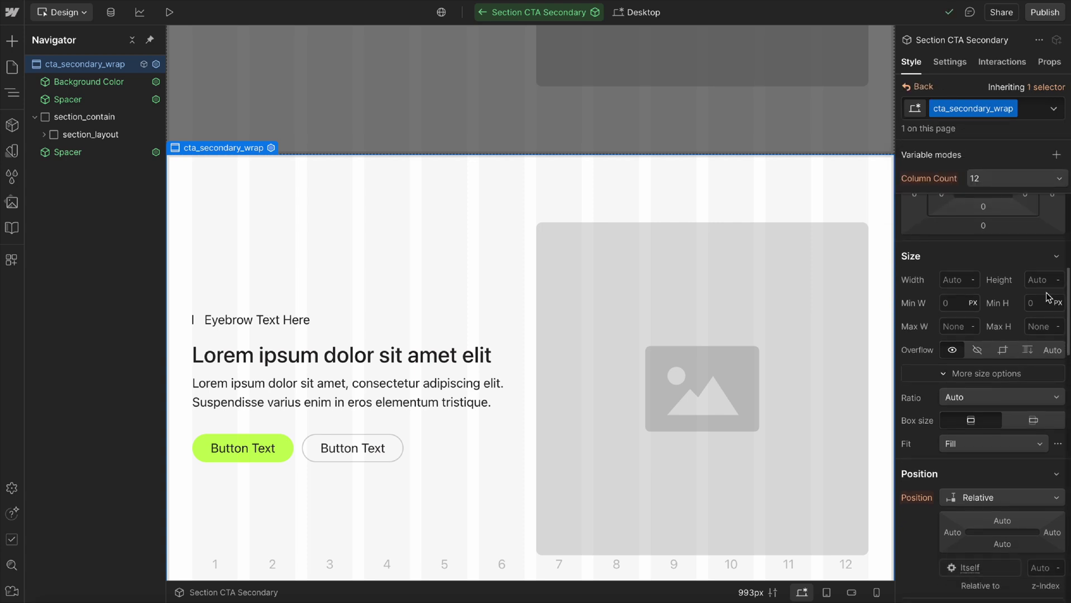
click(1042, 303)
text(100vh)
key(Return)
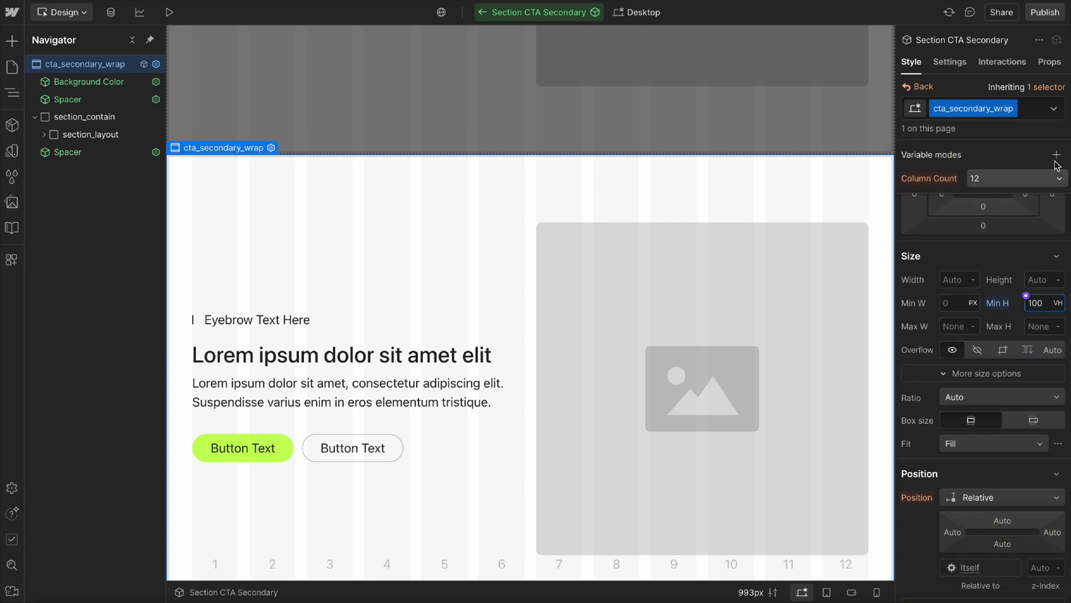
click(996, 303)
click(996, 311)
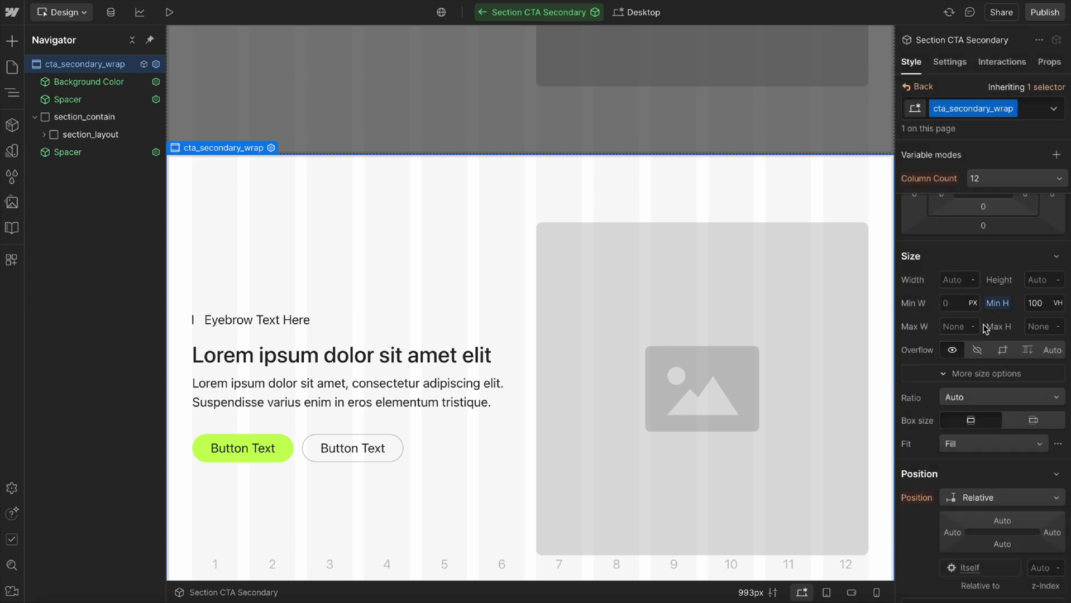
click(1000, 304)
click(943, 325)
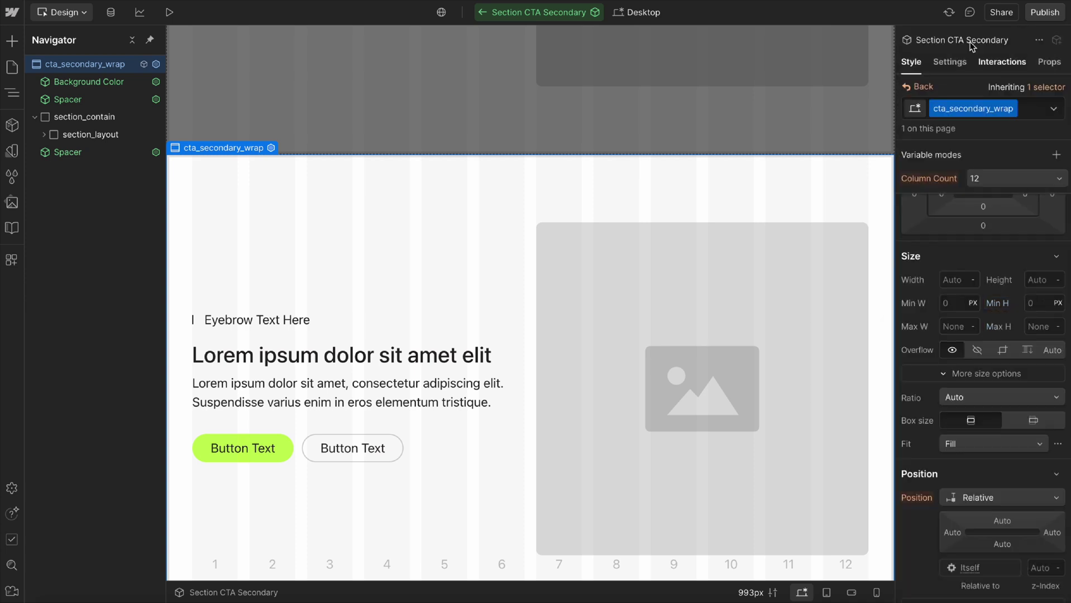
click(909, 87)
Duplicate the section_contain class on the container element and name the copy cta_secondary_contain.
click(84, 117)
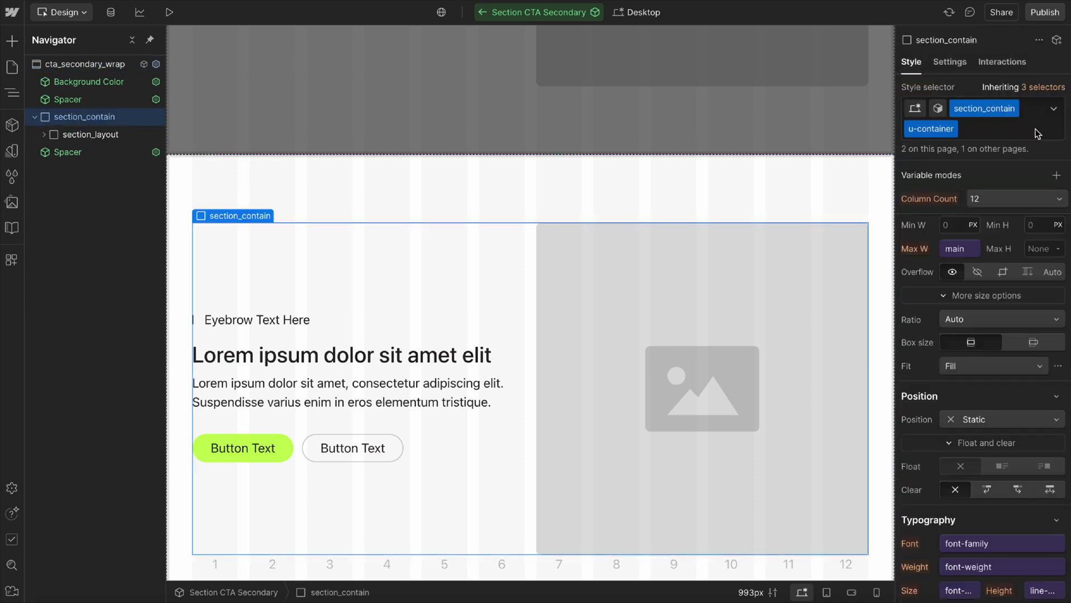
click(1021, 111)
click(992, 144)
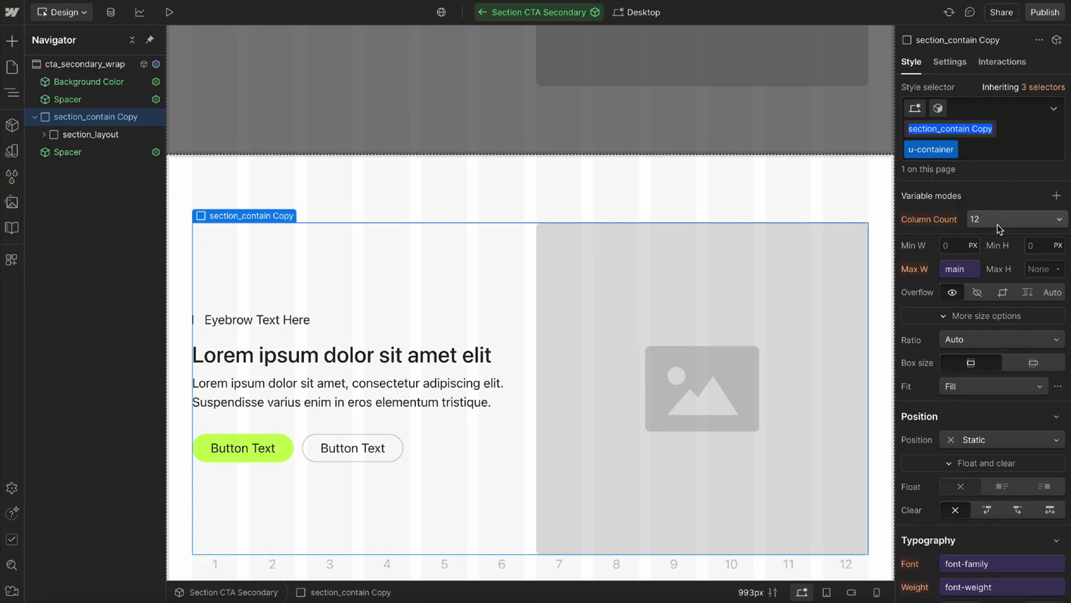
text(cta_se)
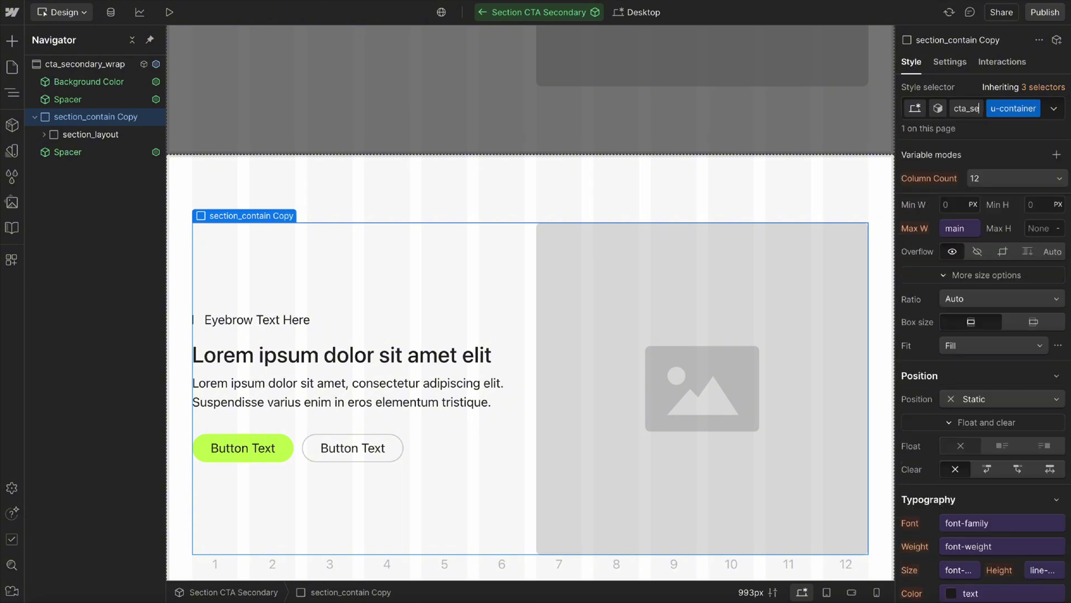
text(condary_)
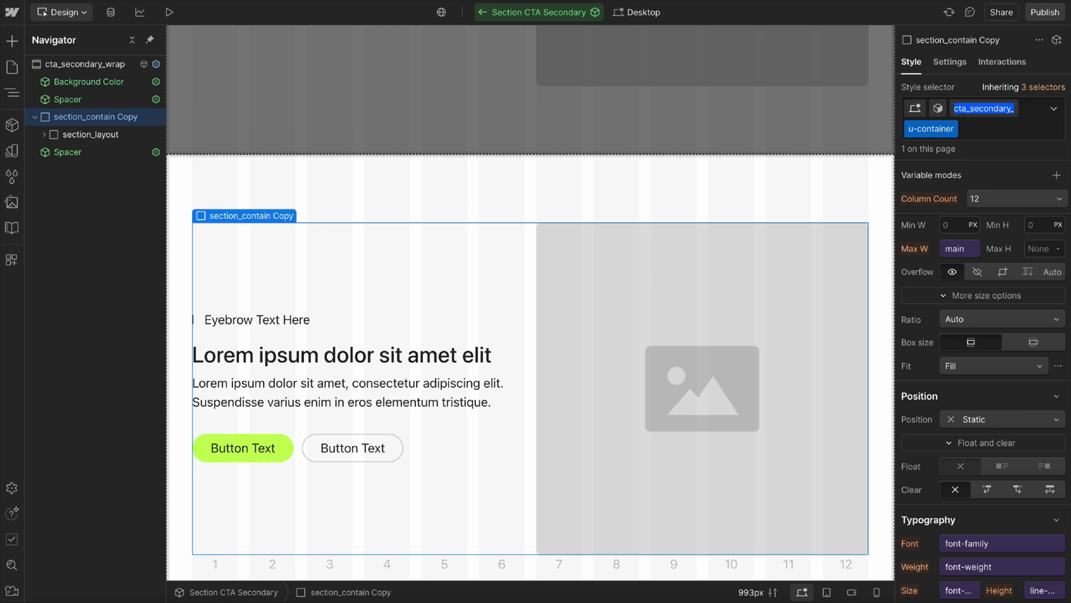
text(contain)
key(Return)
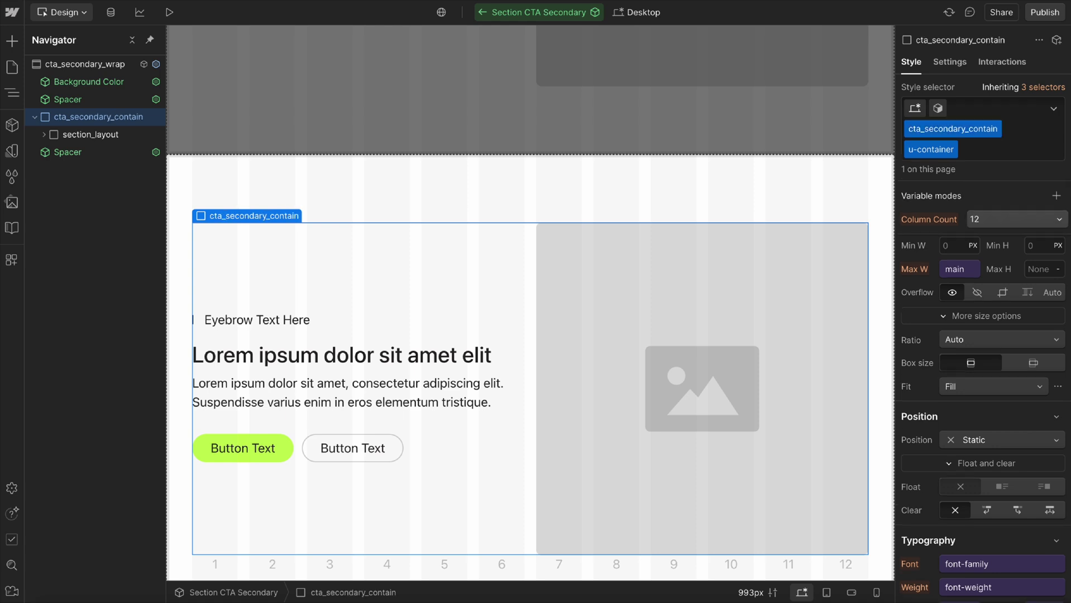
Duplicate the section_layout class on the layout element and name the copy cta_secondary_layout.
click(91, 135)
click(1009, 109)
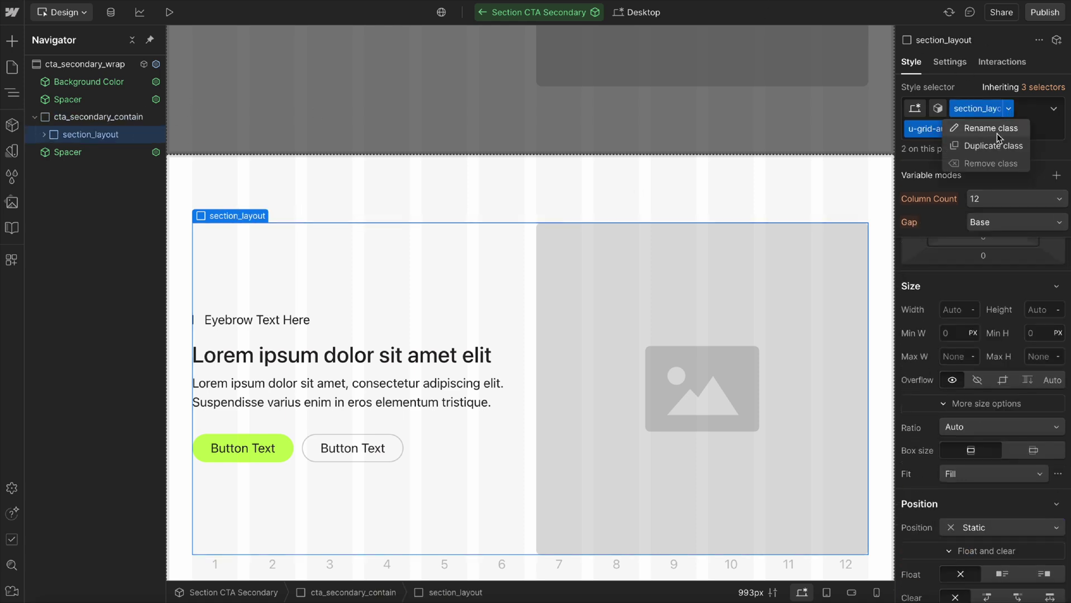
click(985, 146)
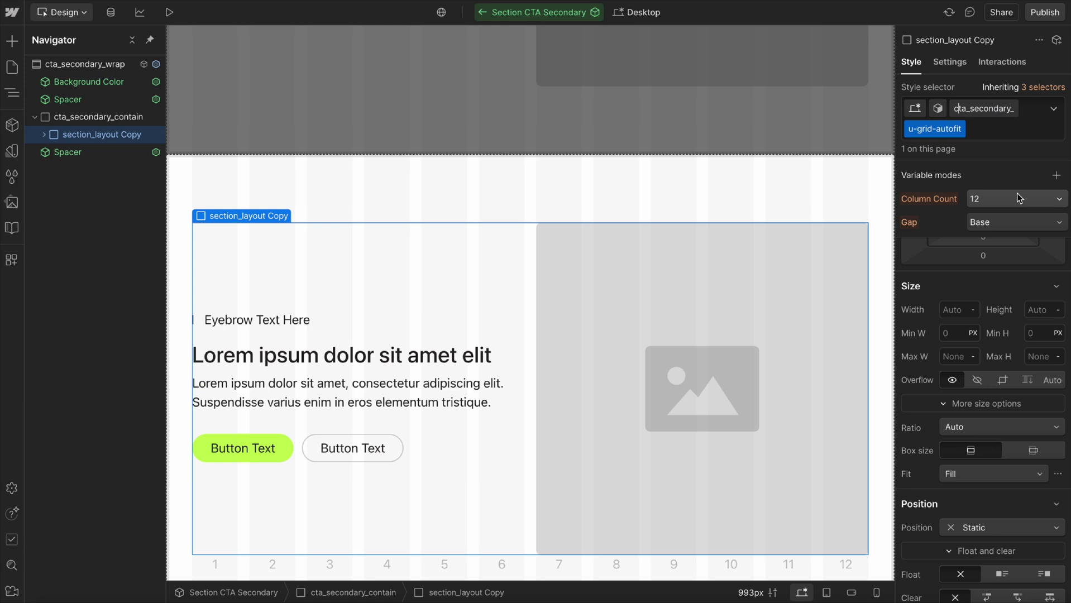
text(cta_secondary_layout)
key(Return)
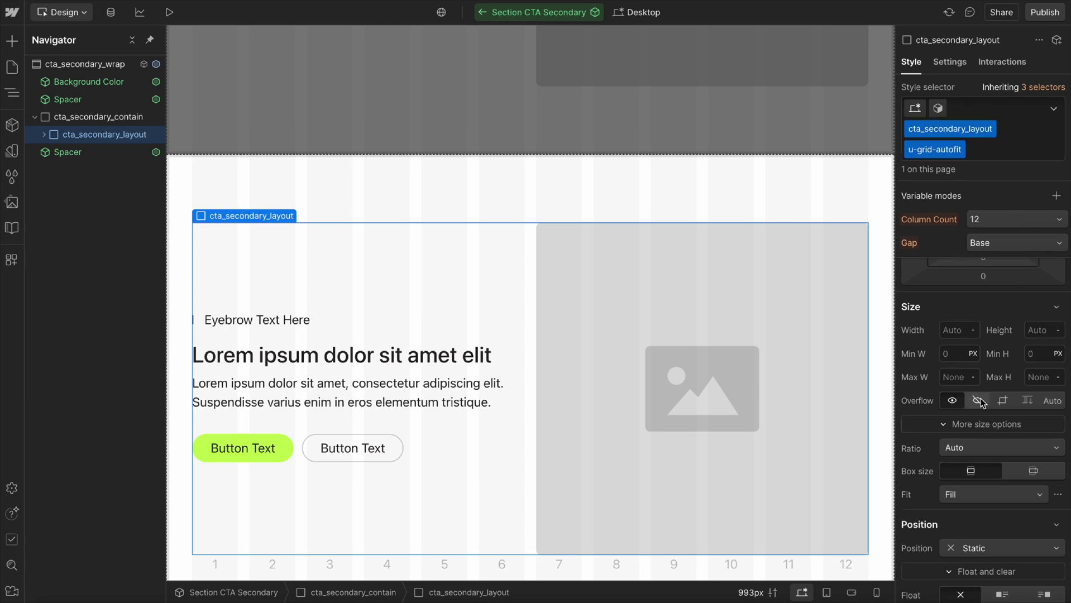
scroll(981, 402, down, 2)
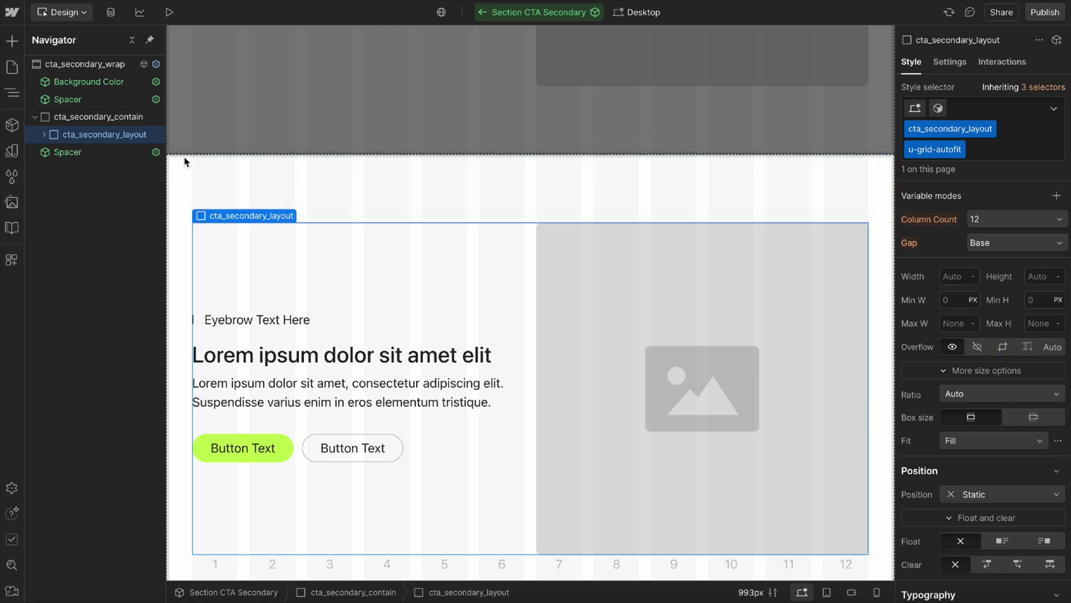
Delete the Typography Eyebrow component above the heading in cta_secondary_layout.
click(44, 135)
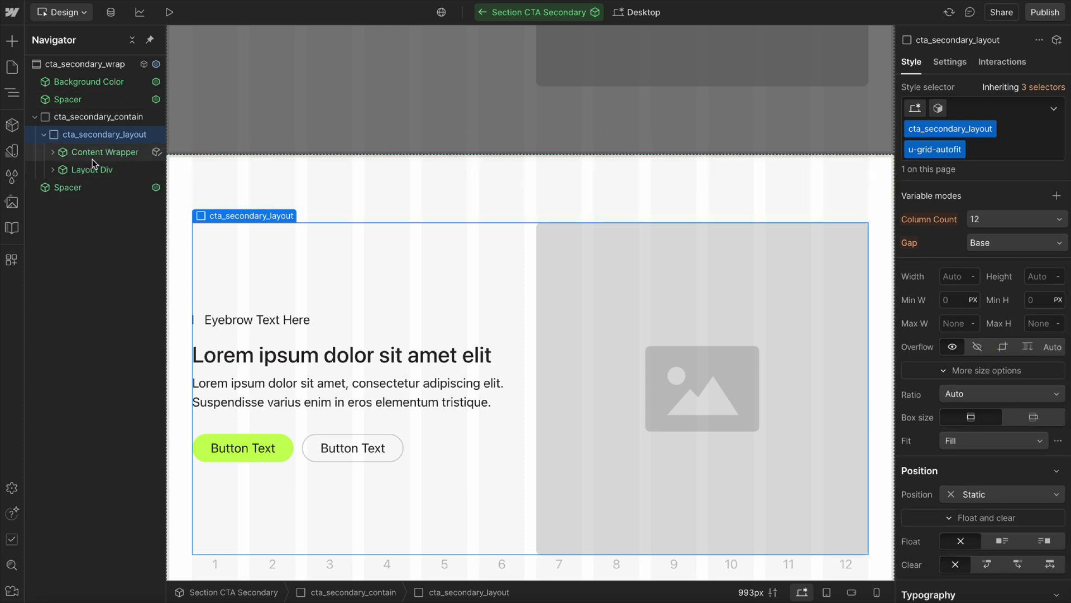
click(250, 319)
scroll(350, 379, down, 1)
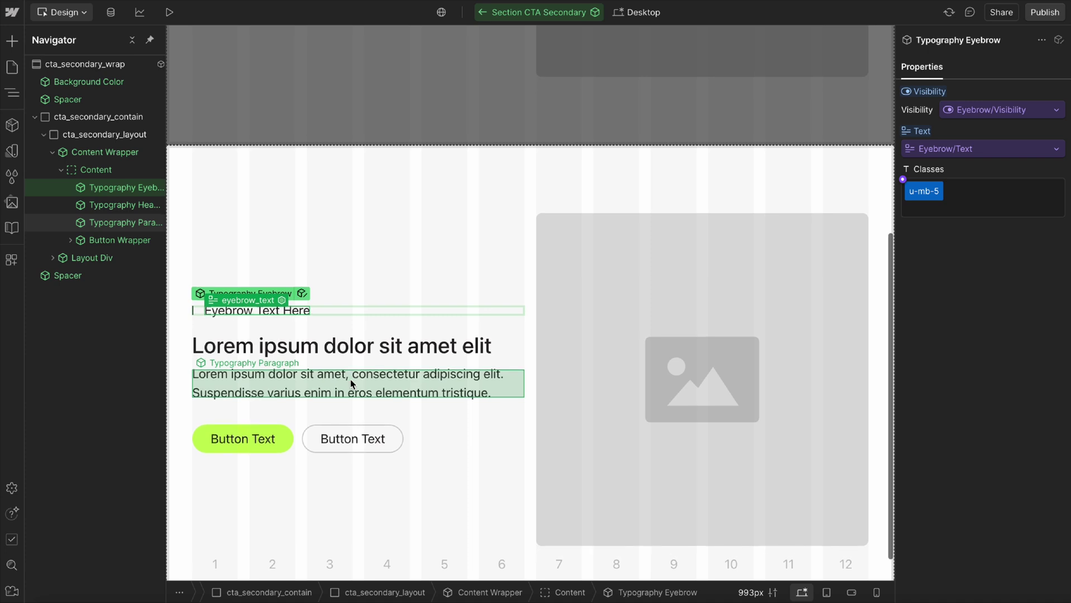
scroll(349, 379, down, 1)
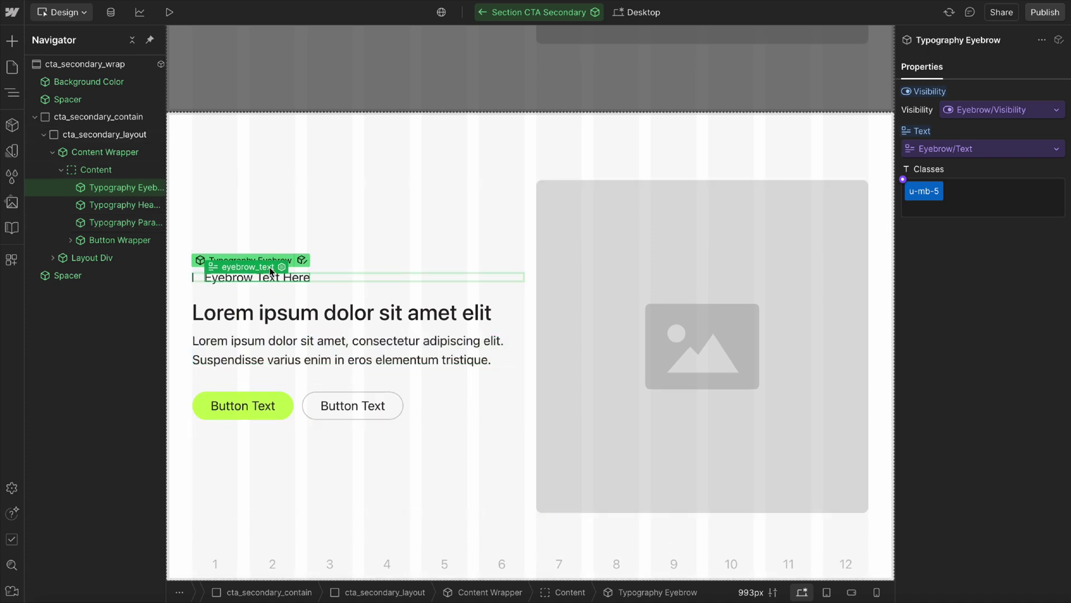
key(Delete)
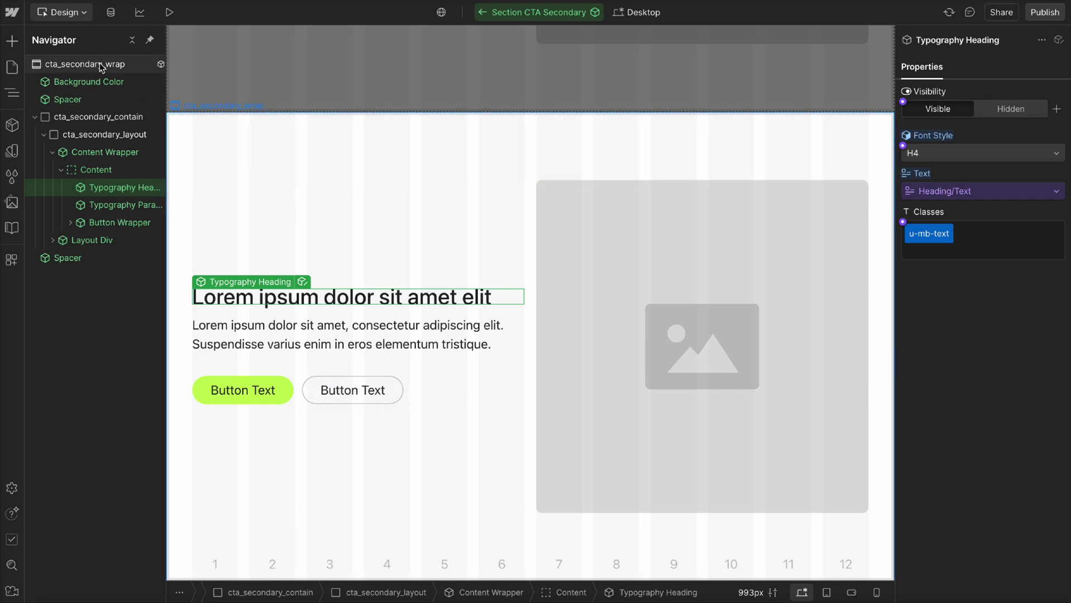
Delete the unused Eyebrow Visibility and Text properties from the Section CTA Secondary component.
click(99, 64)
click(1049, 62)
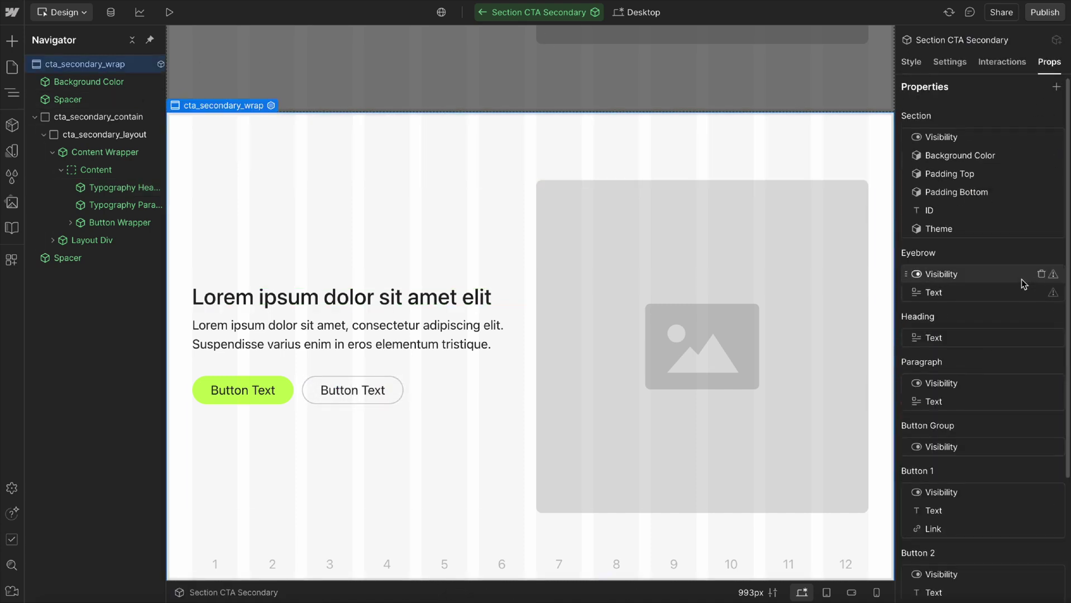
click(1041, 273)
click(1041, 274)
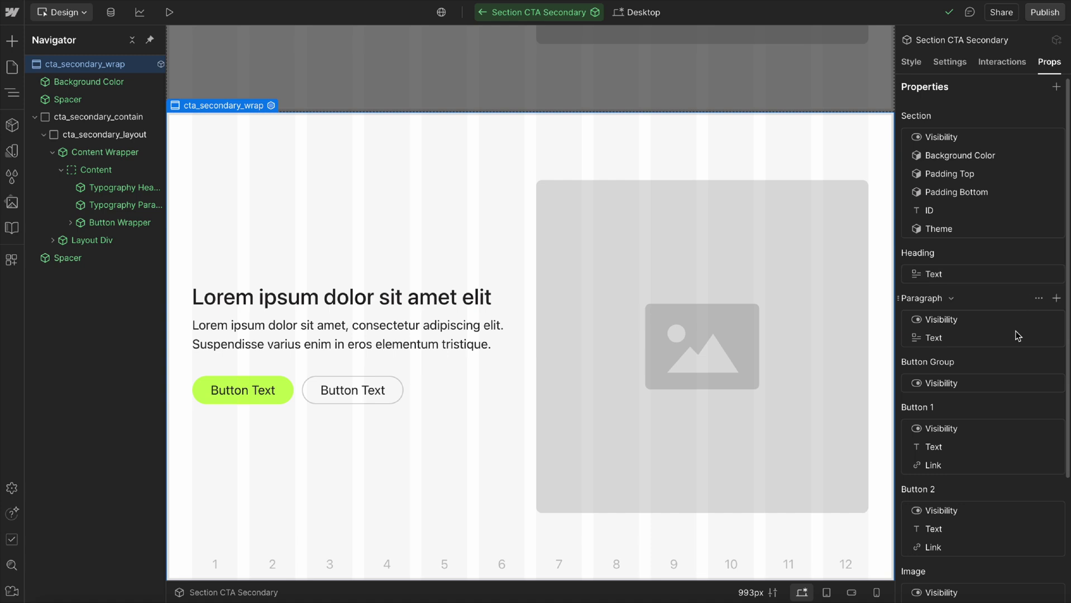
scroll(1018, 336, down, 2)
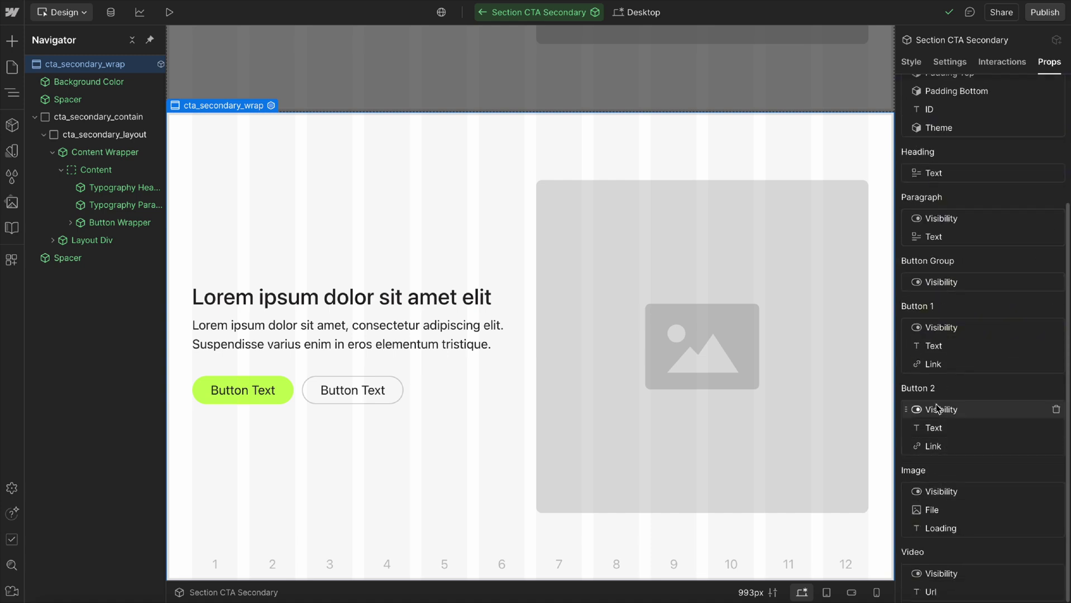
Insert a Button Text Link component after the second Button Main in the Buttons slot.
click(909, 63)
click(404, 390)
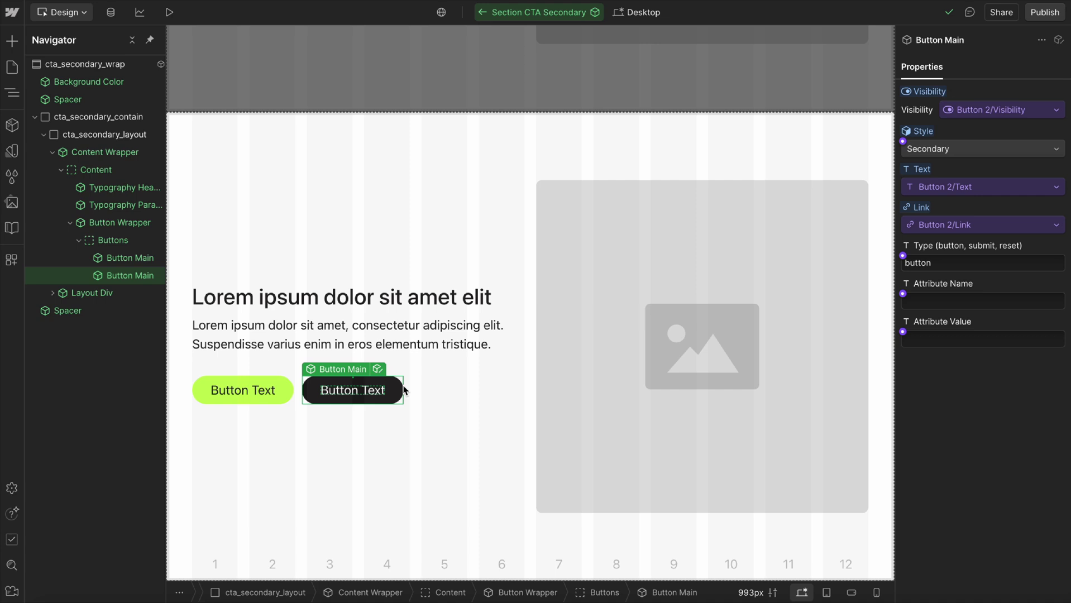
key(ctrl+k)
text(tec)
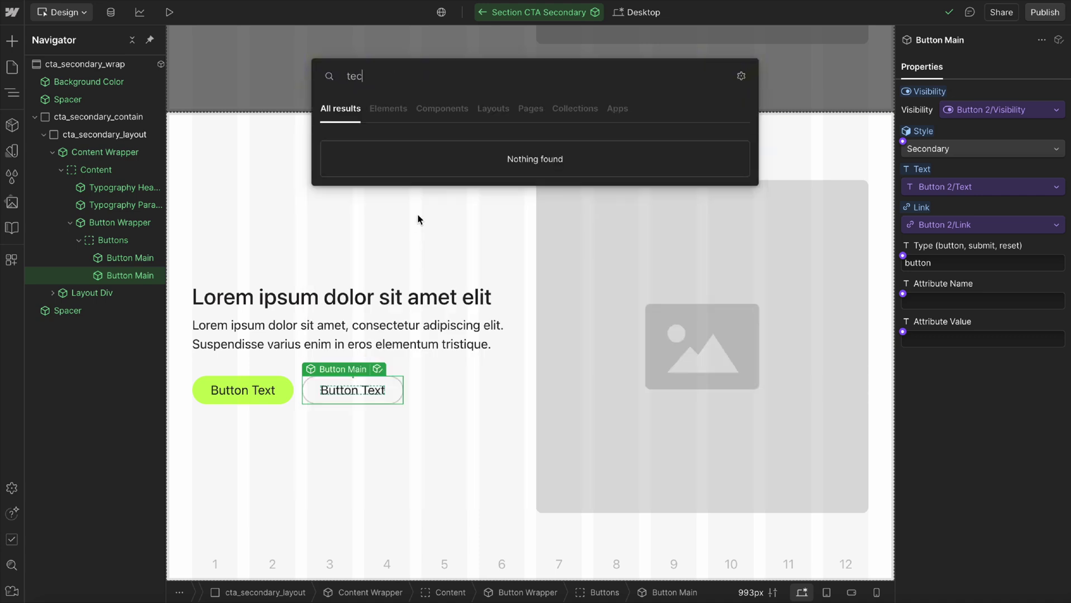
key(BackSpace)
text(x)
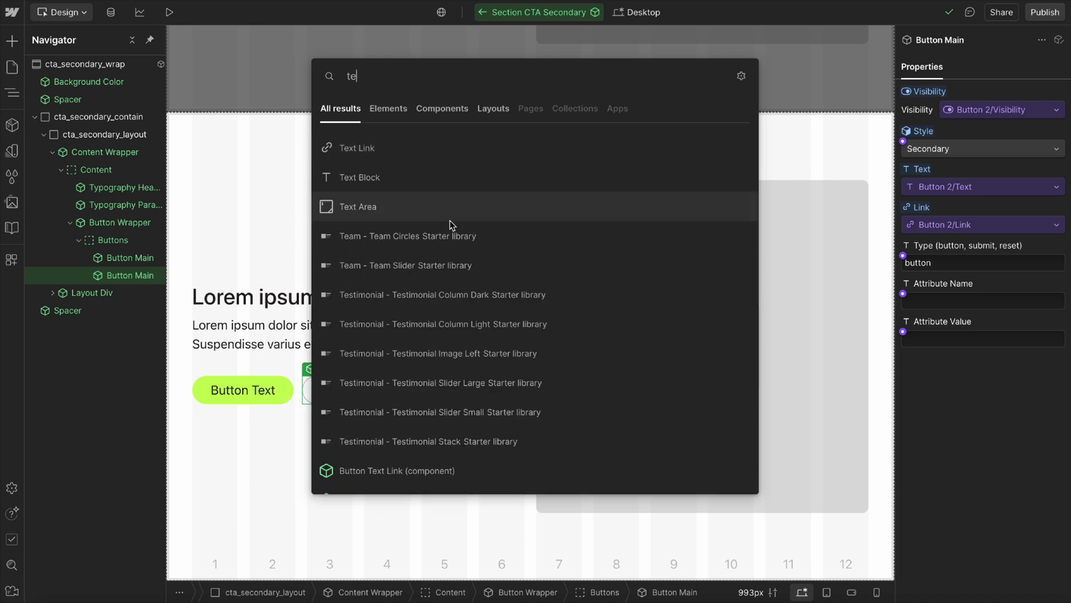
click(384, 245)
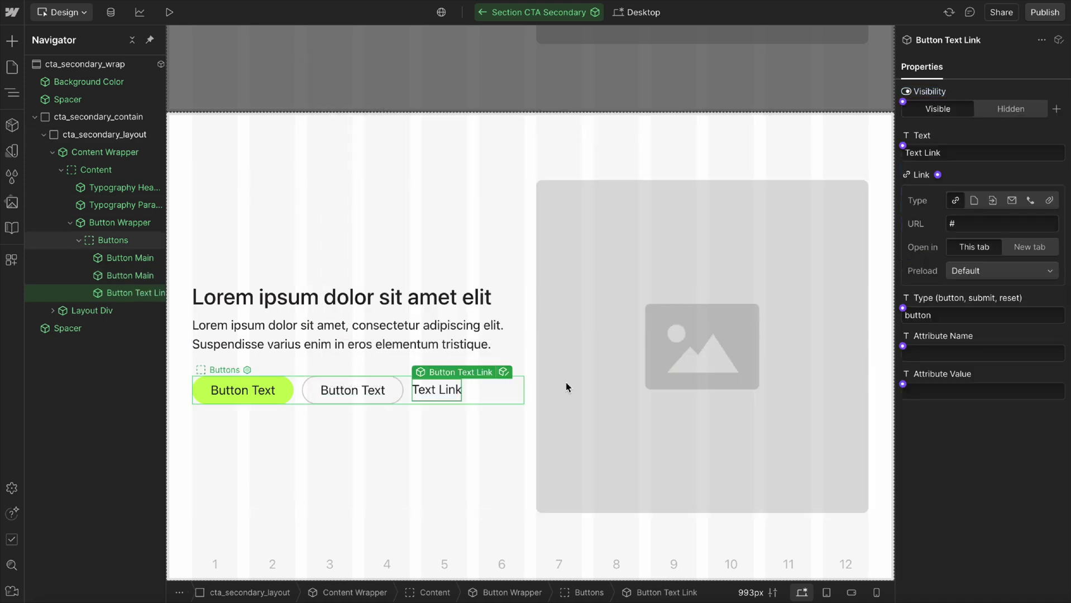
Connect the text link's visibility, text and link to the matching Button 2 properties and delete the second Button Main.
click(903, 102)
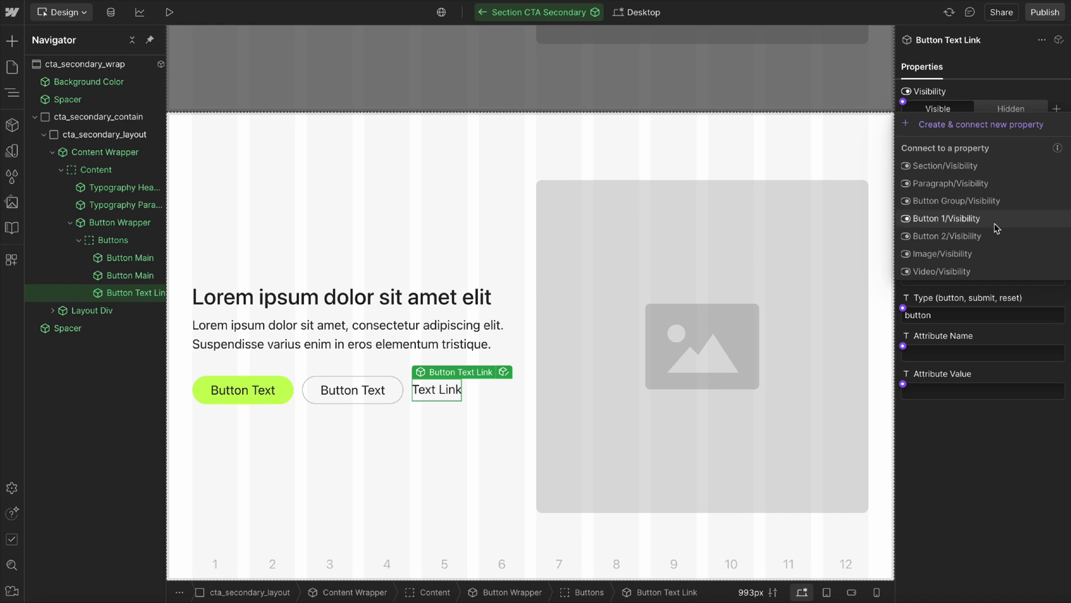
click(959, 236)
click(903, 141)
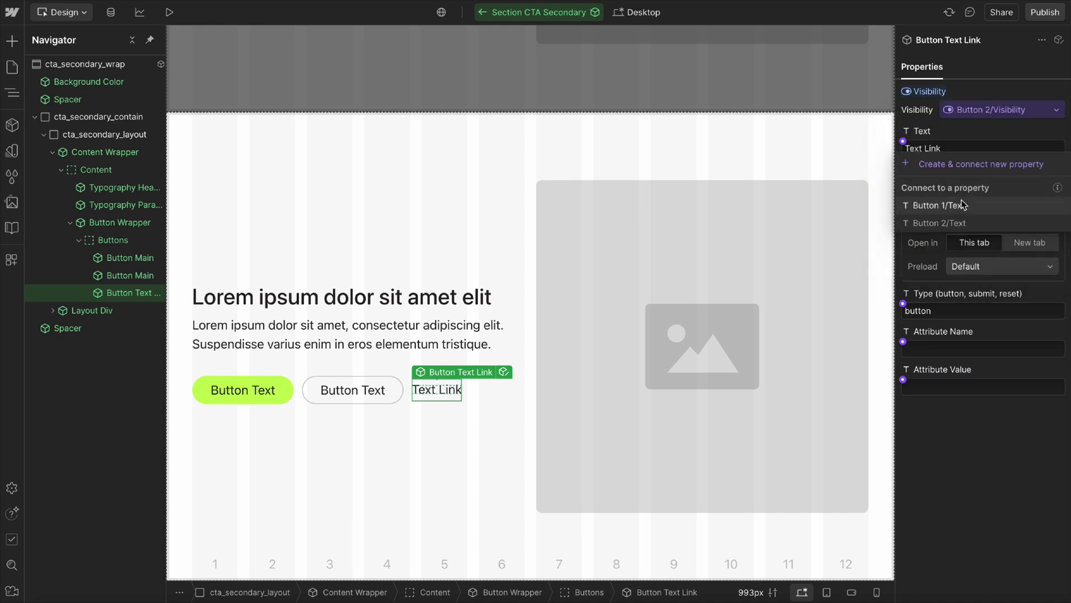
click(942, 223)
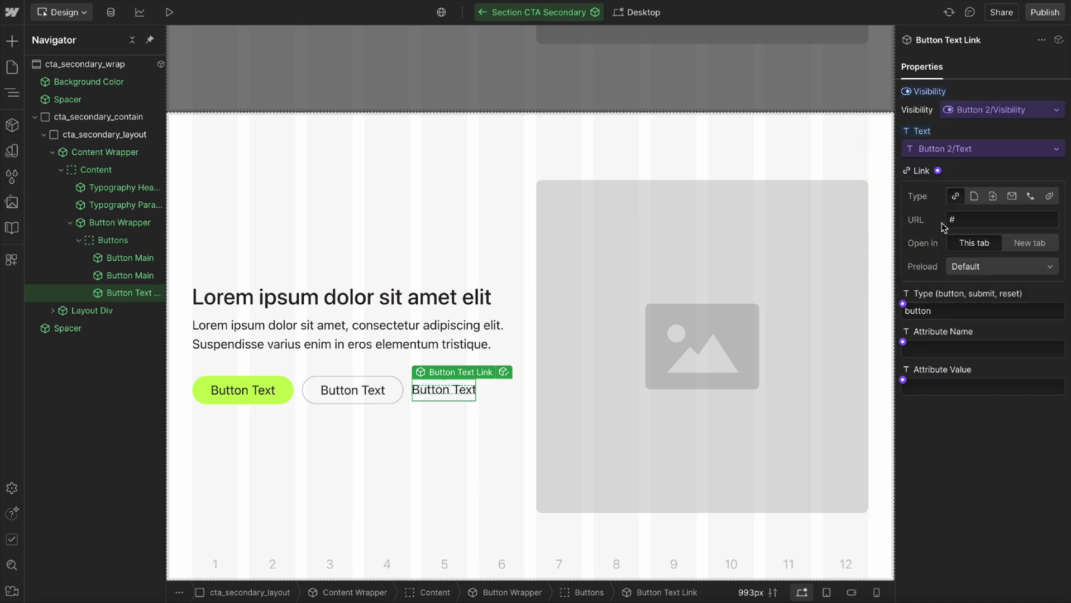
click(937, 170)
click(948, 252)
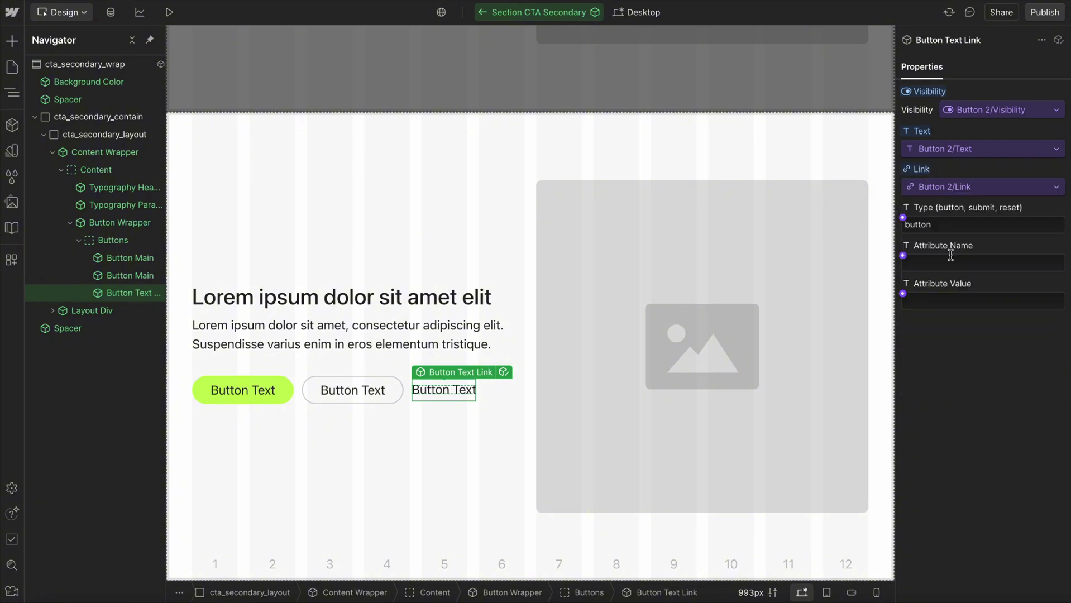
click(352, 398)
key(Delete)
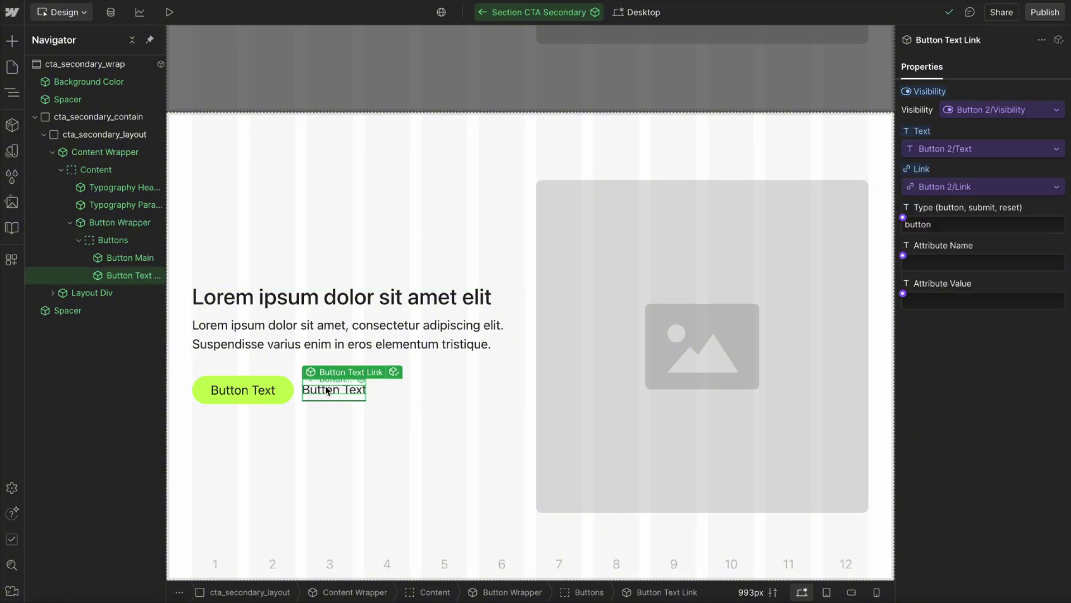
Rename the component's Button 2 property group to Text Link.
click(100, 63)
click(1049, 62)
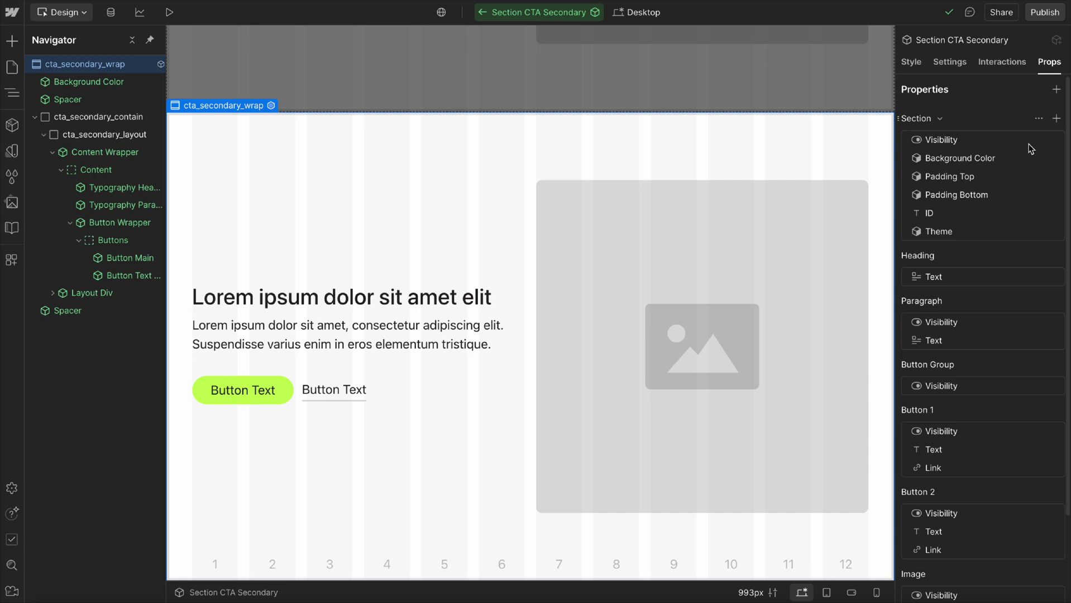
scroll(950, 346, down, 1)
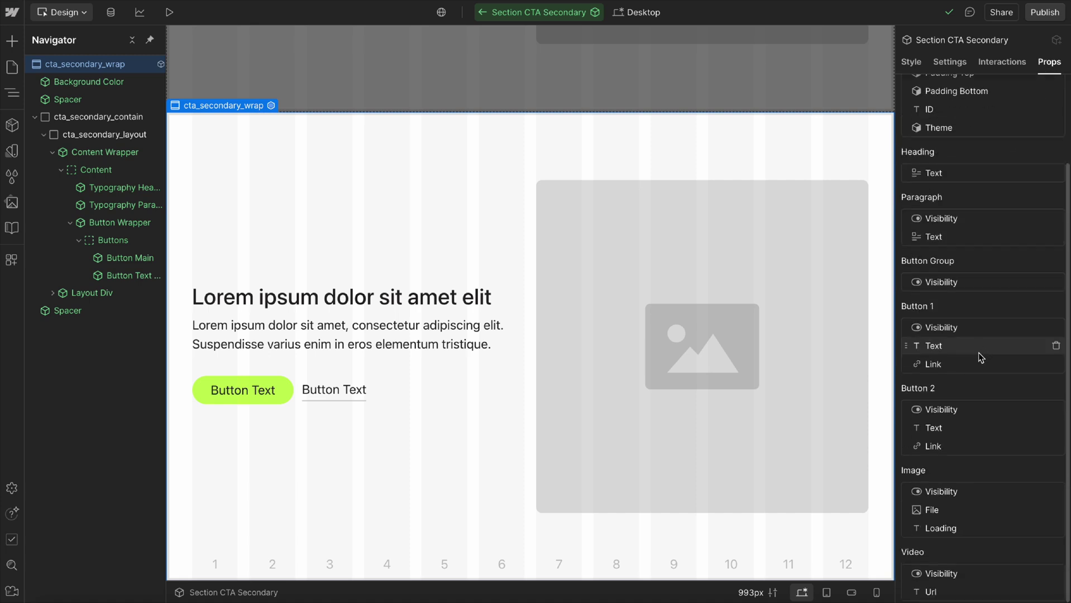
click(1033, 392)
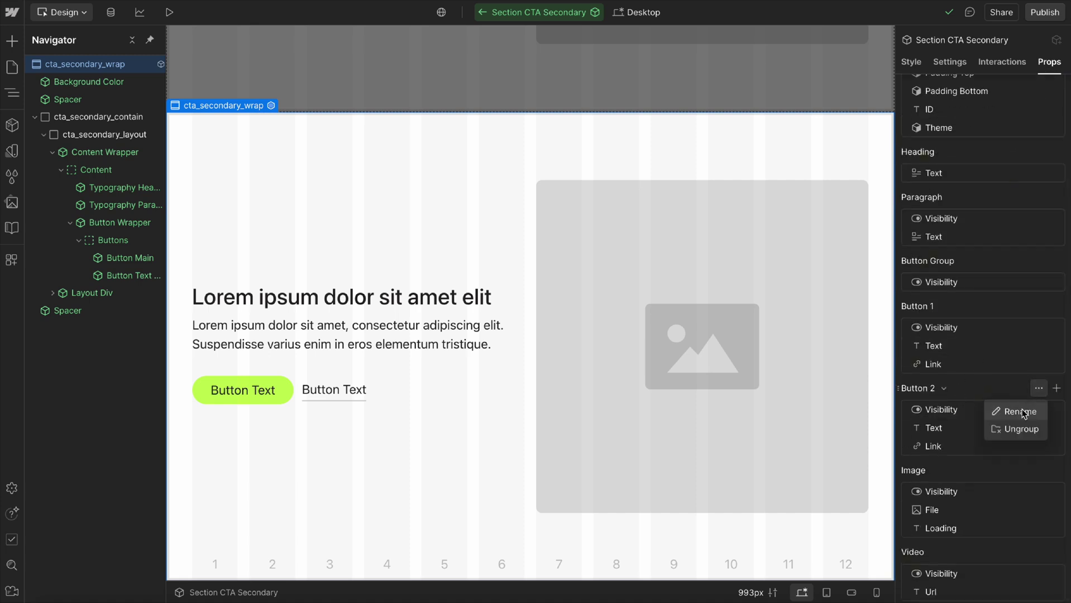
click(1024, 414)
text(Text)
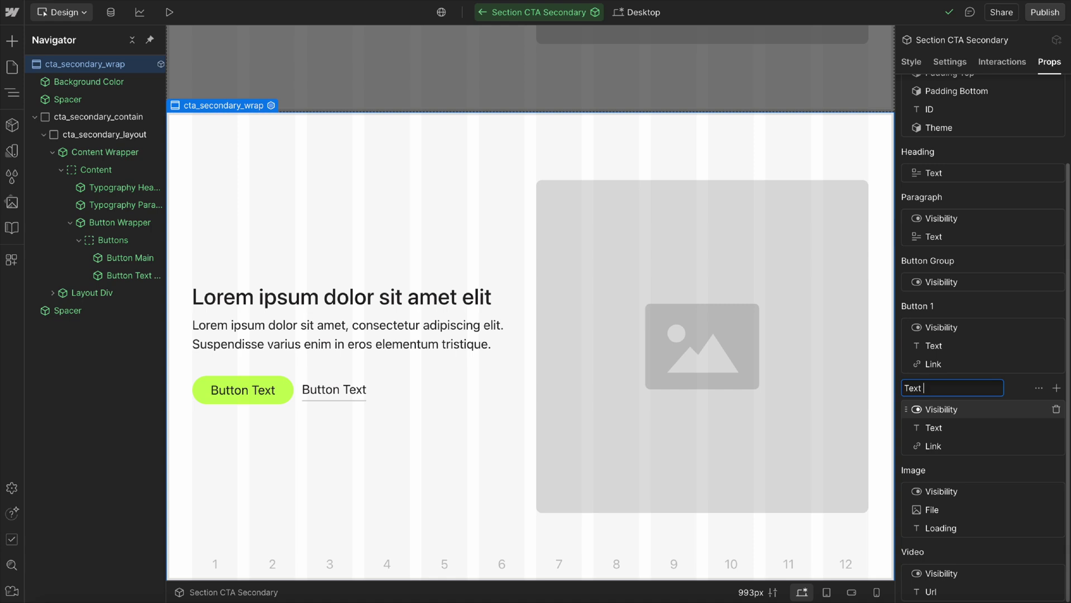
text( Link)
key(Return)
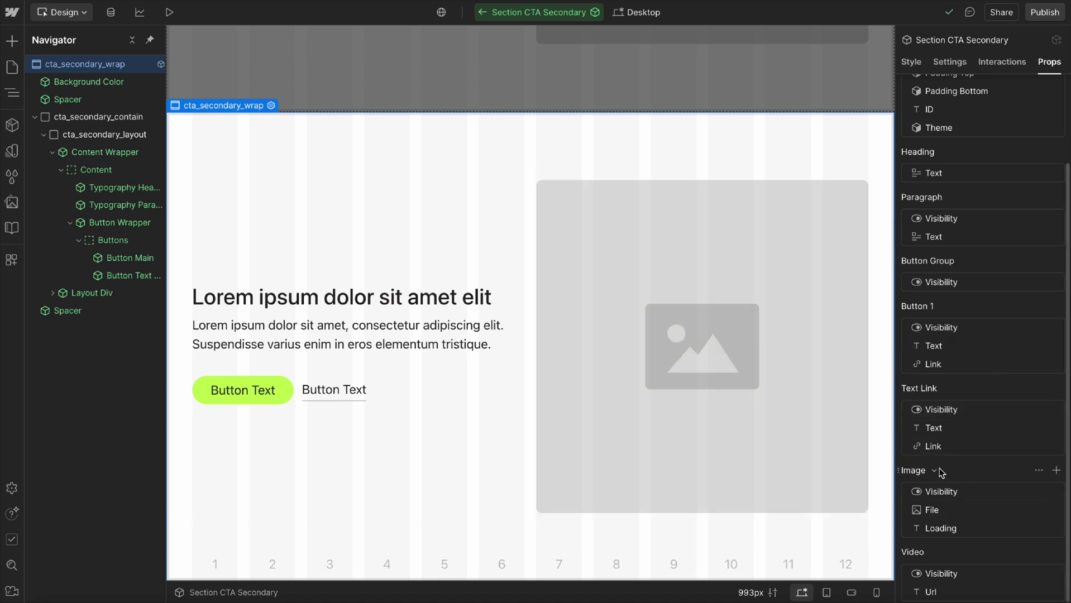
Leave the component and set the Section CTA Secondary instance's Text Link text to Get Started and its link type to Page.
click(348, 393)
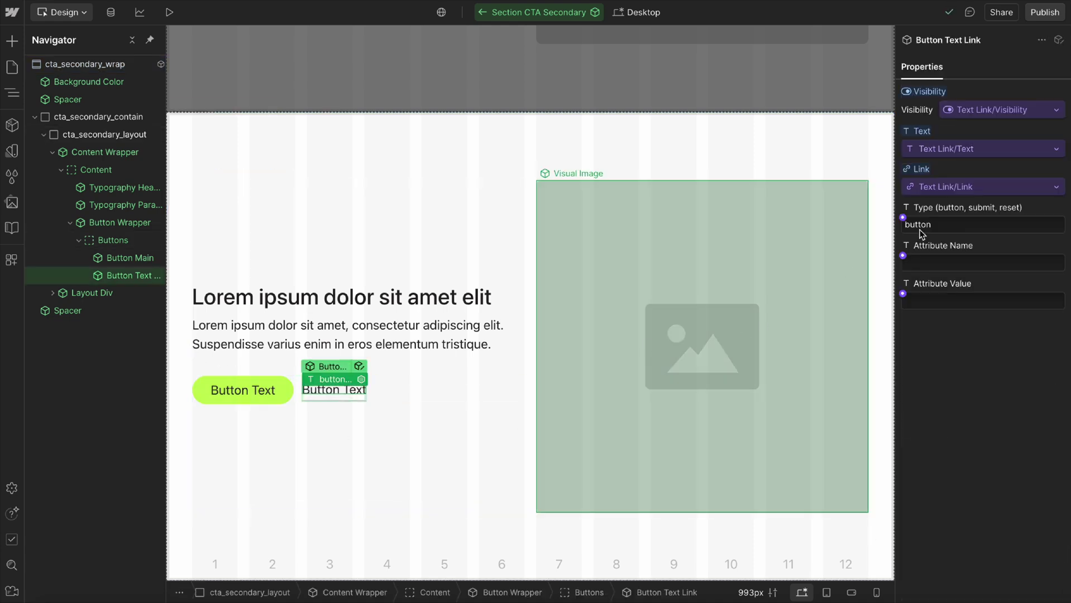
click(519, 101)
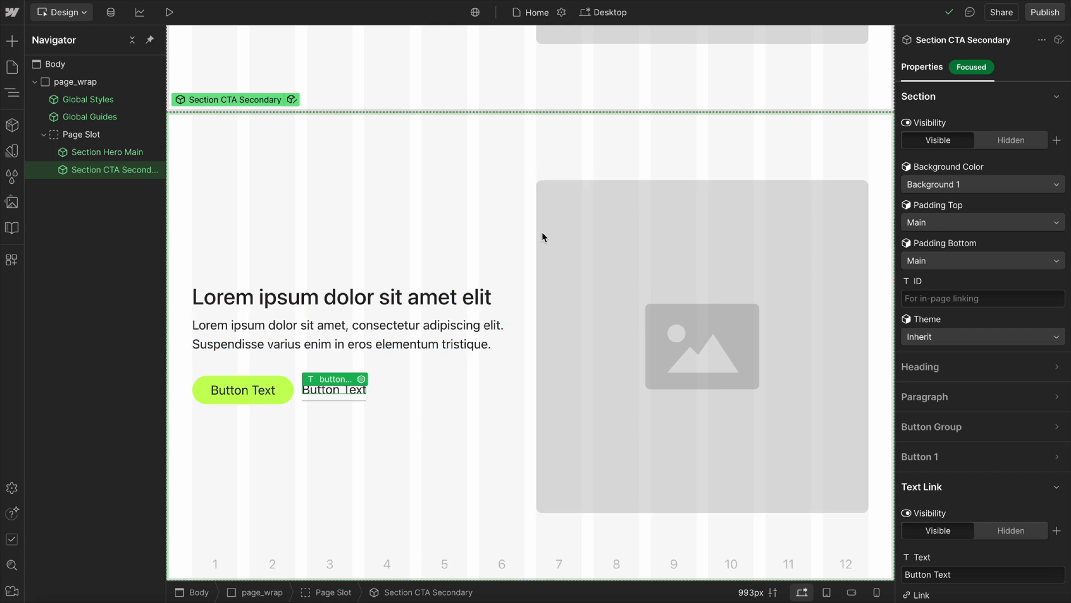
scroll(1017, 484, down, 3)
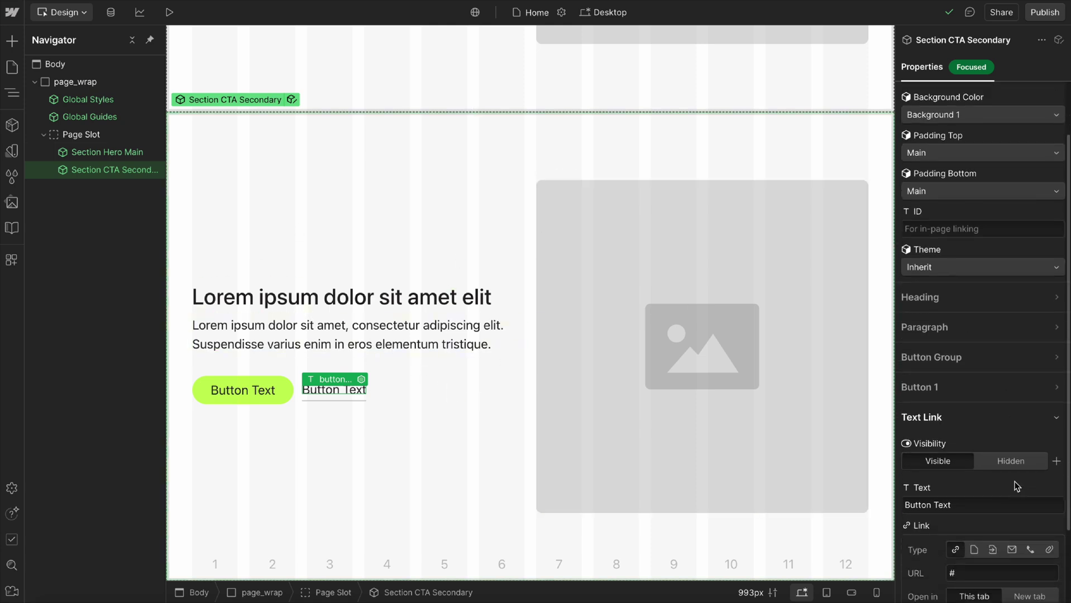
click(954, 392)
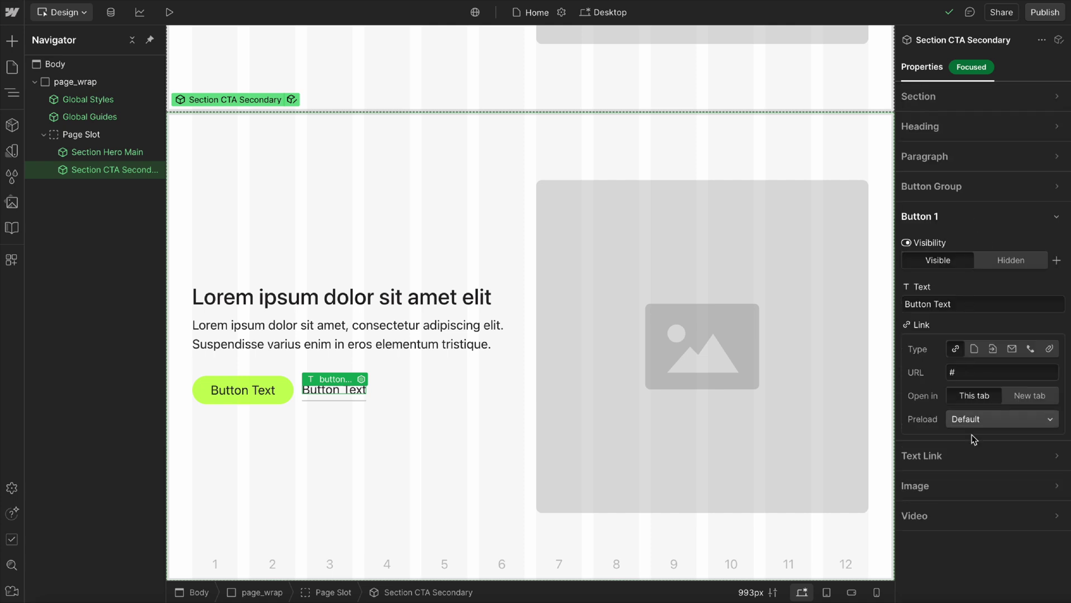
click(950, 455)
click(961, 334)
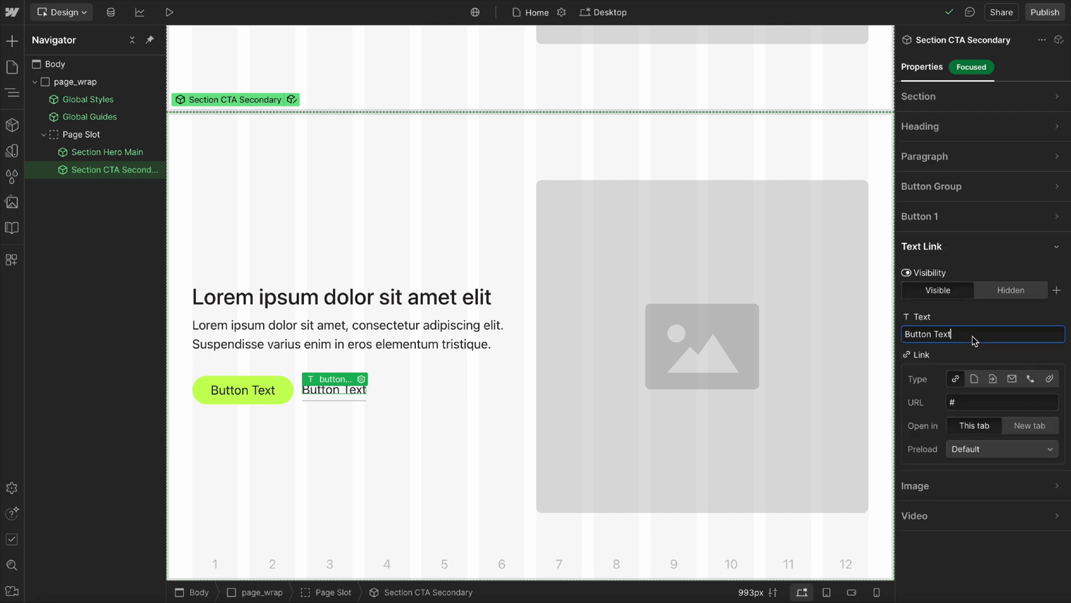
key(ctrl+a)
text(Get Sta)
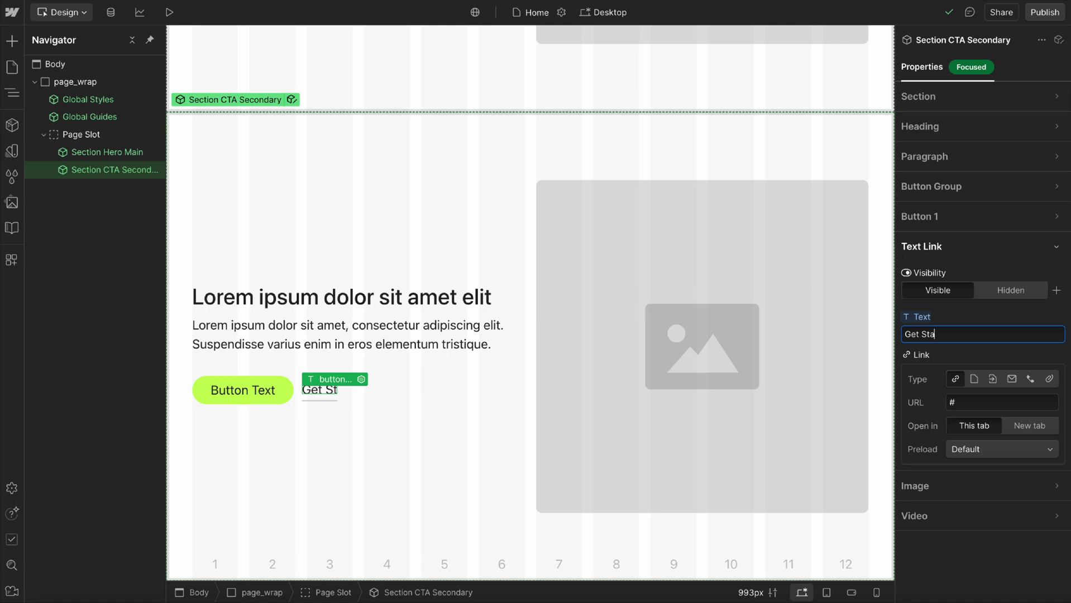
text(rted)
click(975, 380)
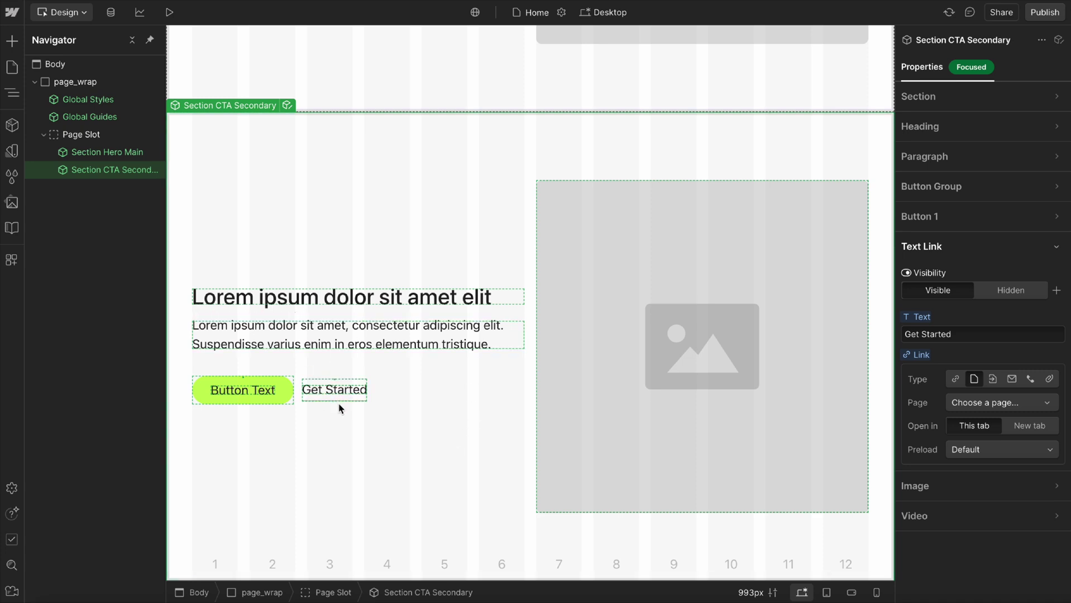
Insert a Button Main component after the first button inside Section CTA Secondary and set its style to Secondary.
scroll(424, 204, up, 6)
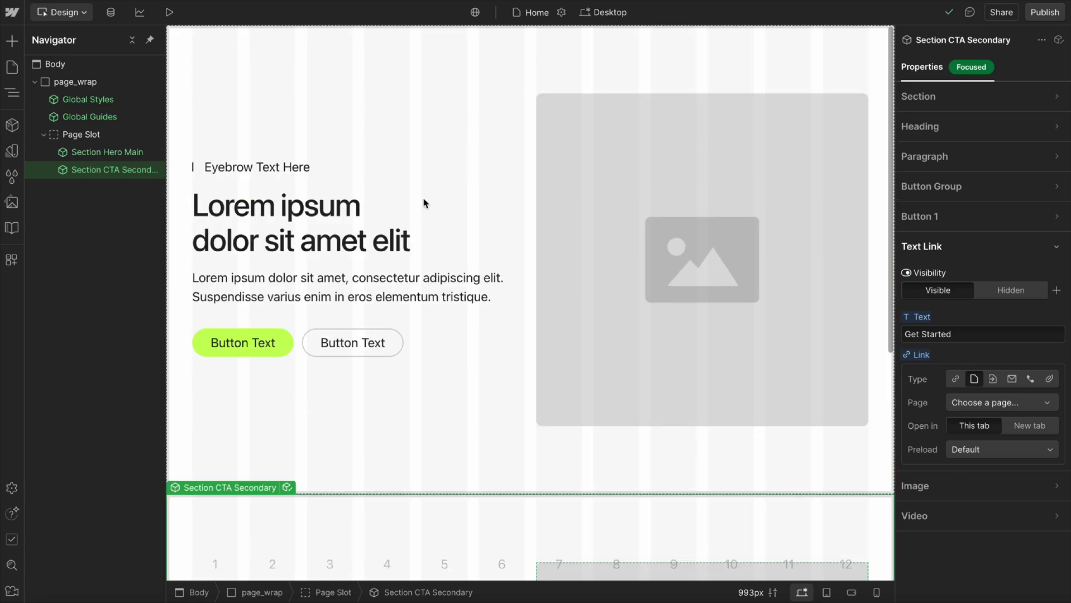
scroll(356, 264, down, 6)
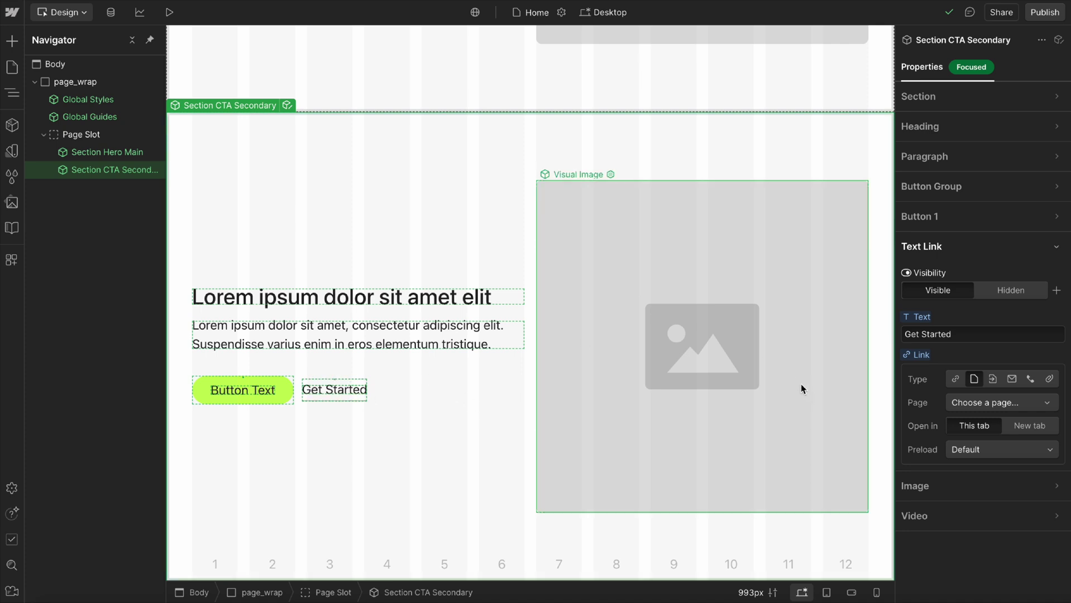
click(287, 105)
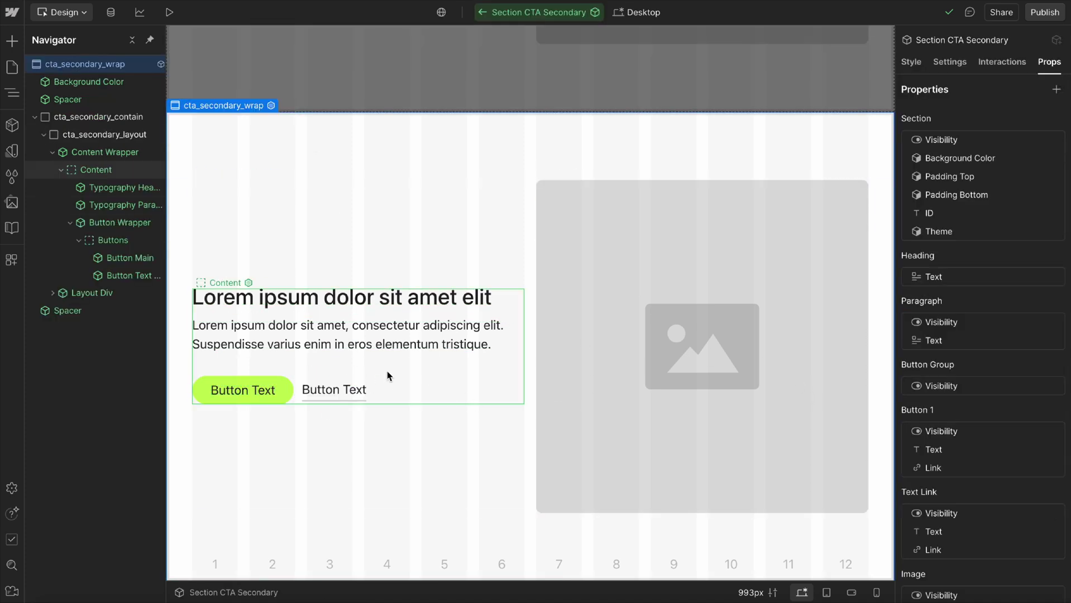
click(358, 394)
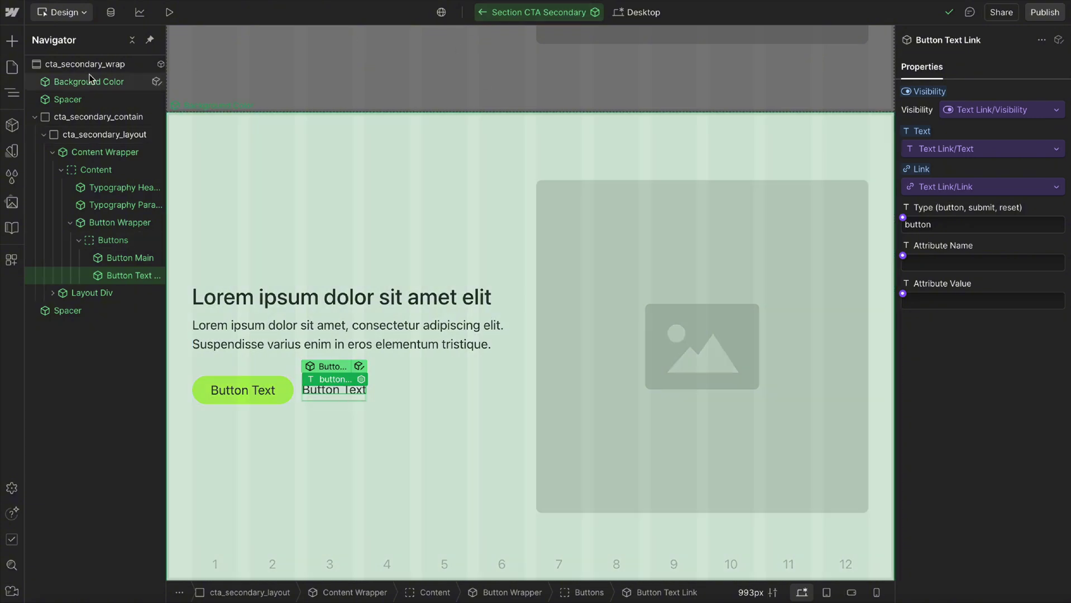
click(492, 14)
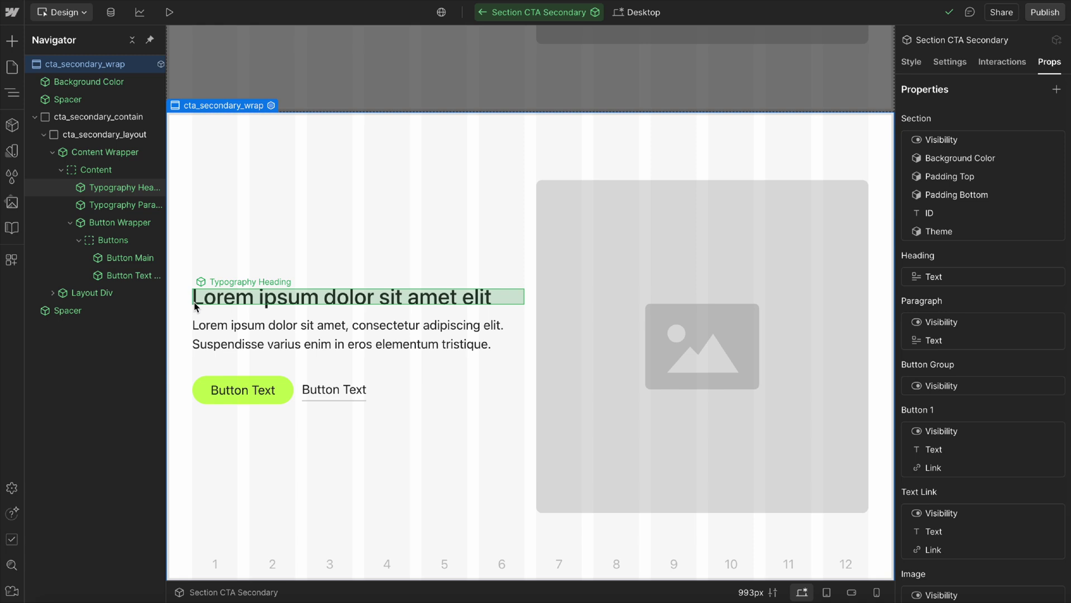
click(109, 296)
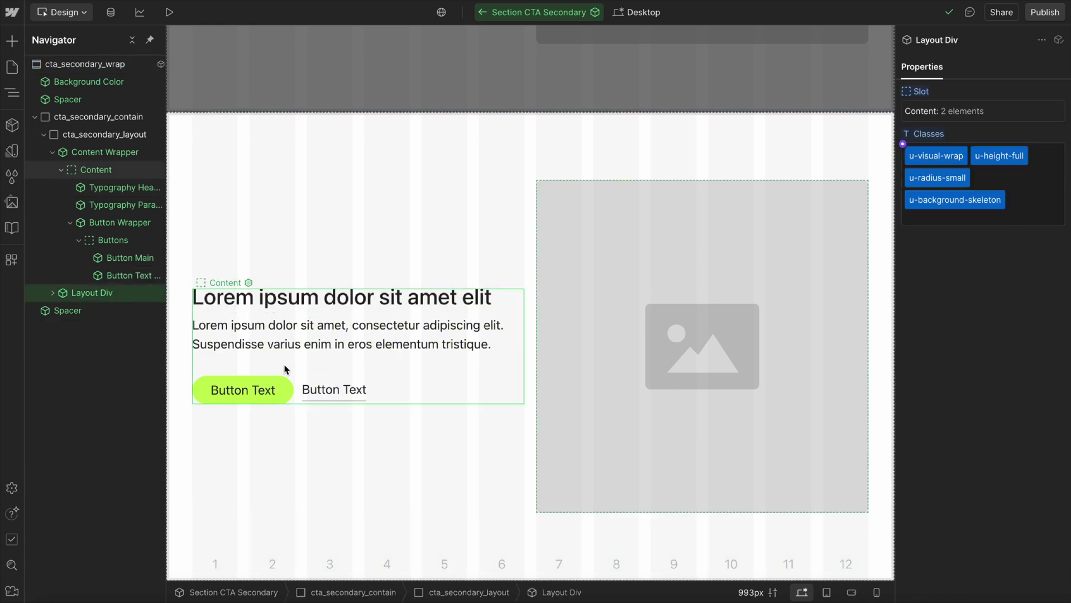
click(287, 382)
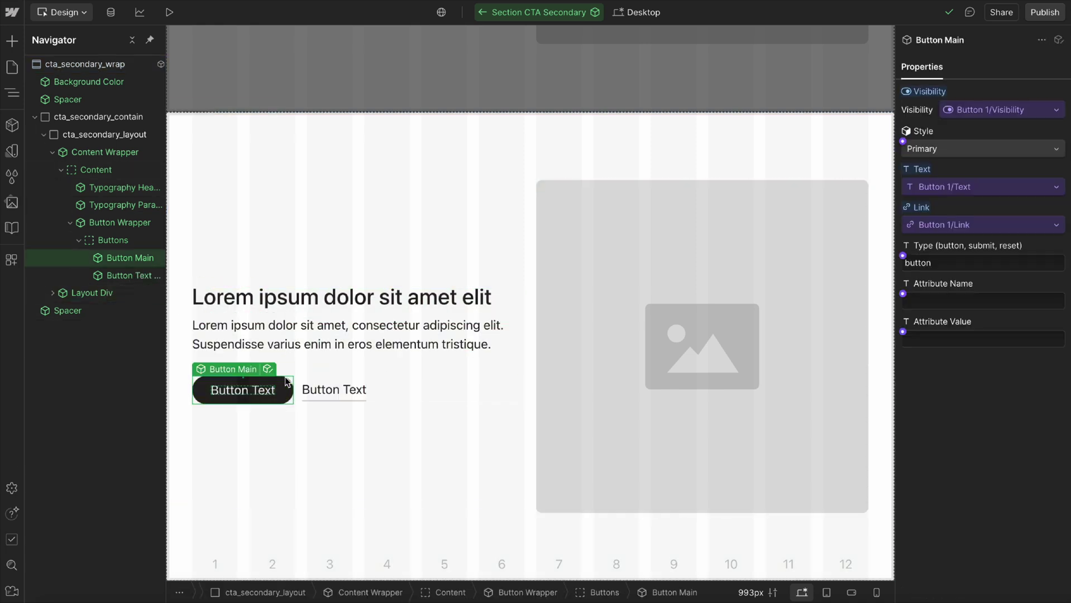
key(ctrl+k)
text(b)
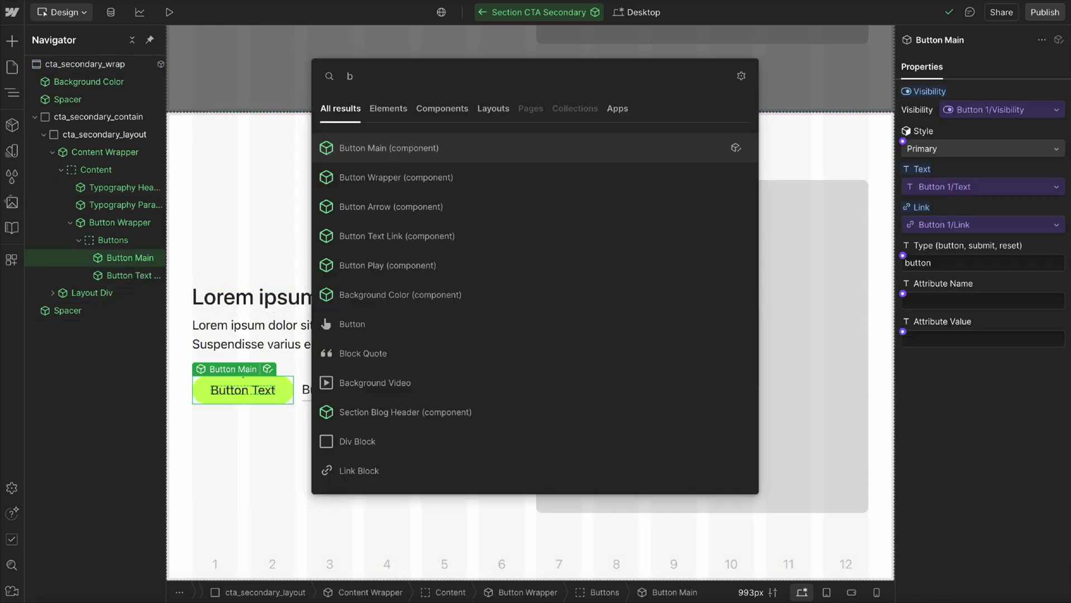
click(407, 154)
click(944, 154)
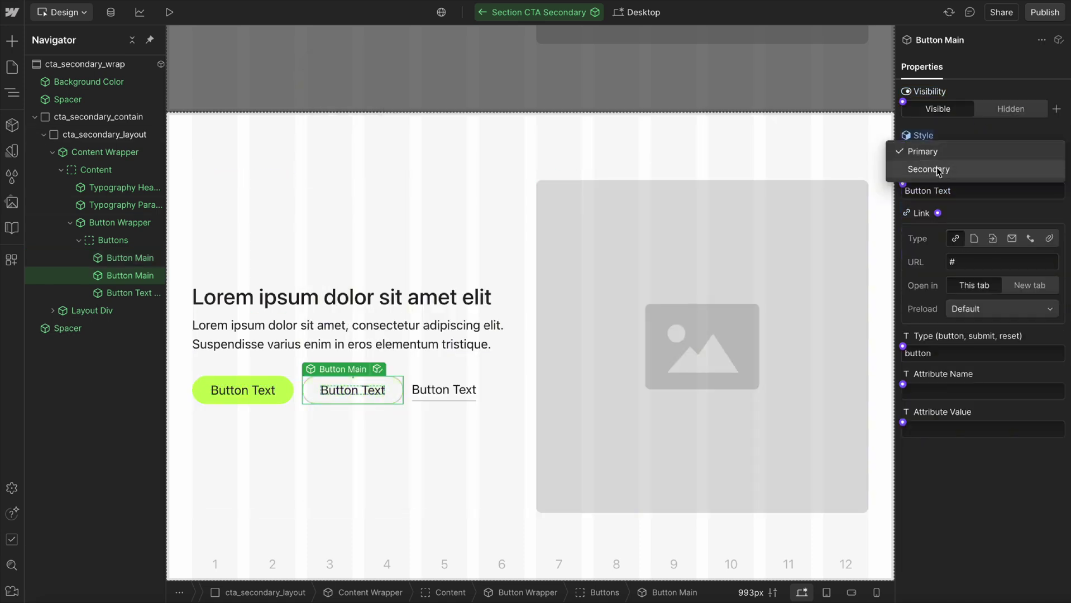
click(932, 168)
Connect the new secondary button's text to the Text Link/Text property and return to the page.
click(904, 184)
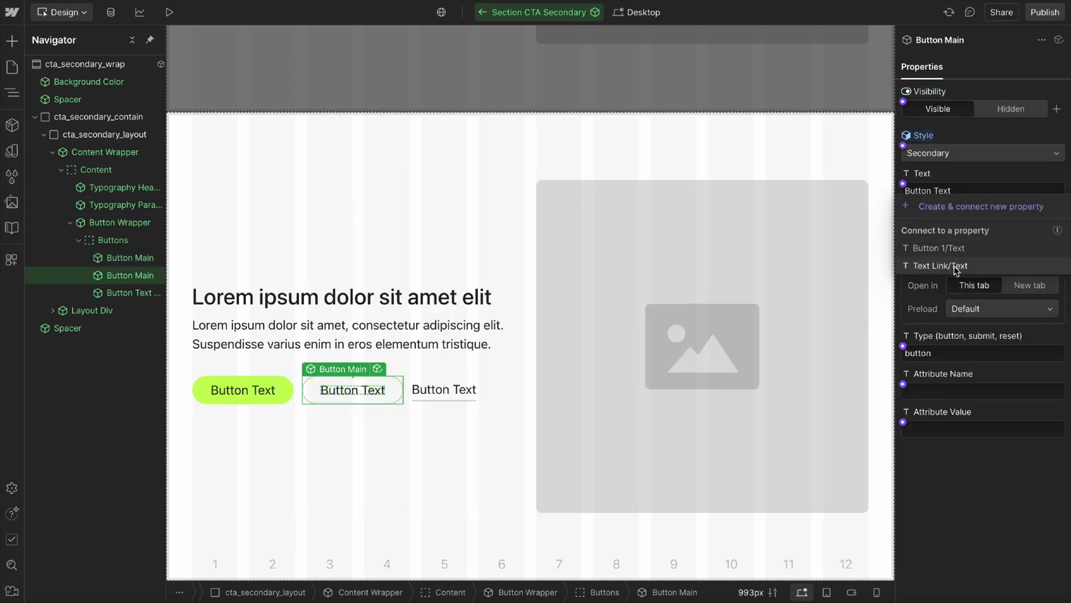
click(937, 264)
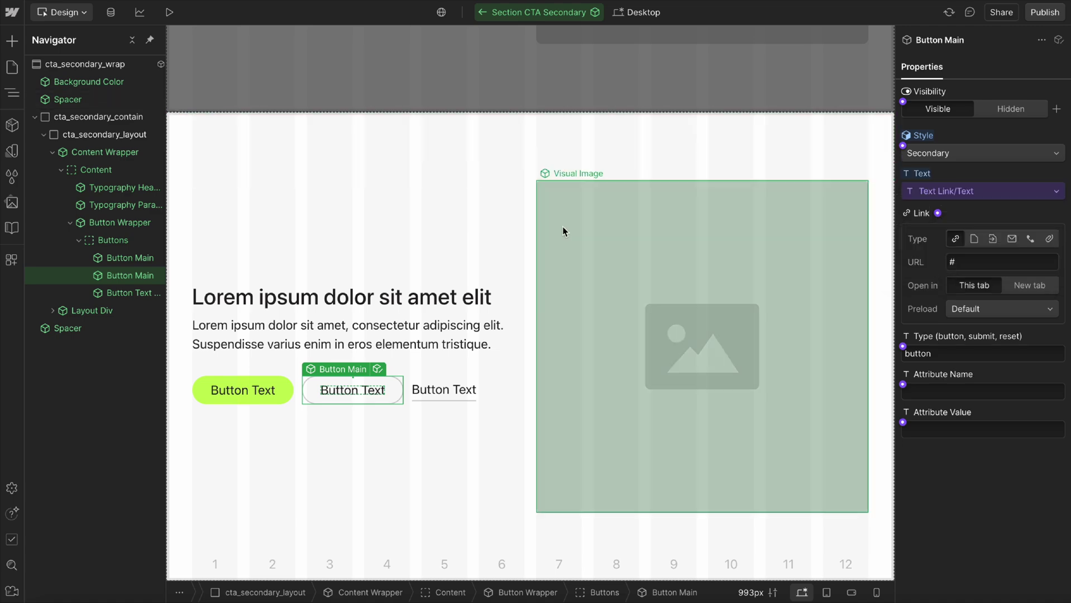
click(595, 77)
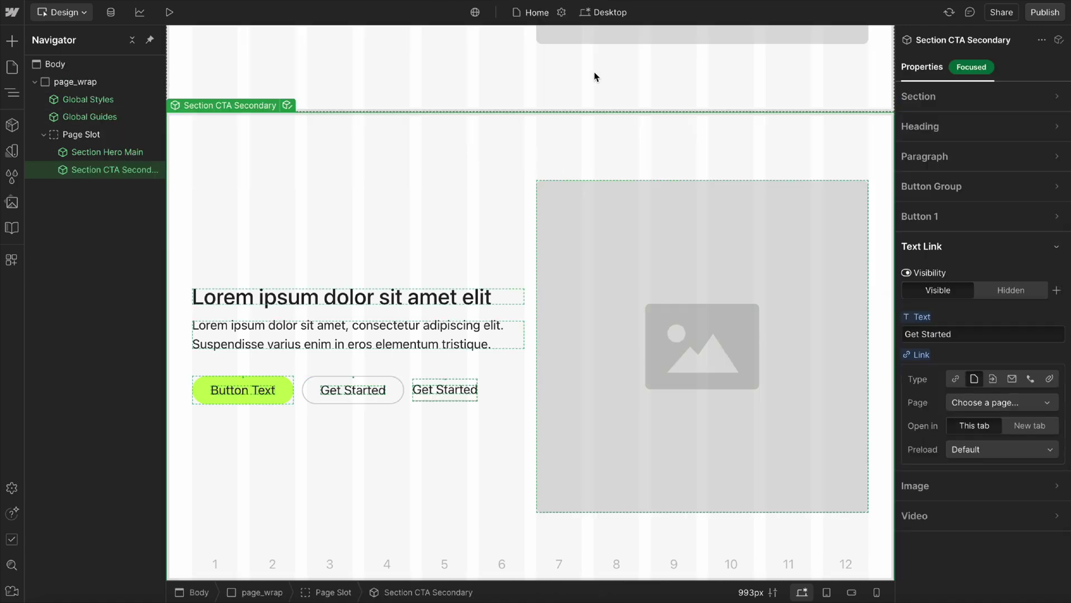
Delete the Button Text Link from the Section CTA Secondary component's Buttons slot and return to the page.
double_click(405, 418)
click(439, 401)
key(Delete)
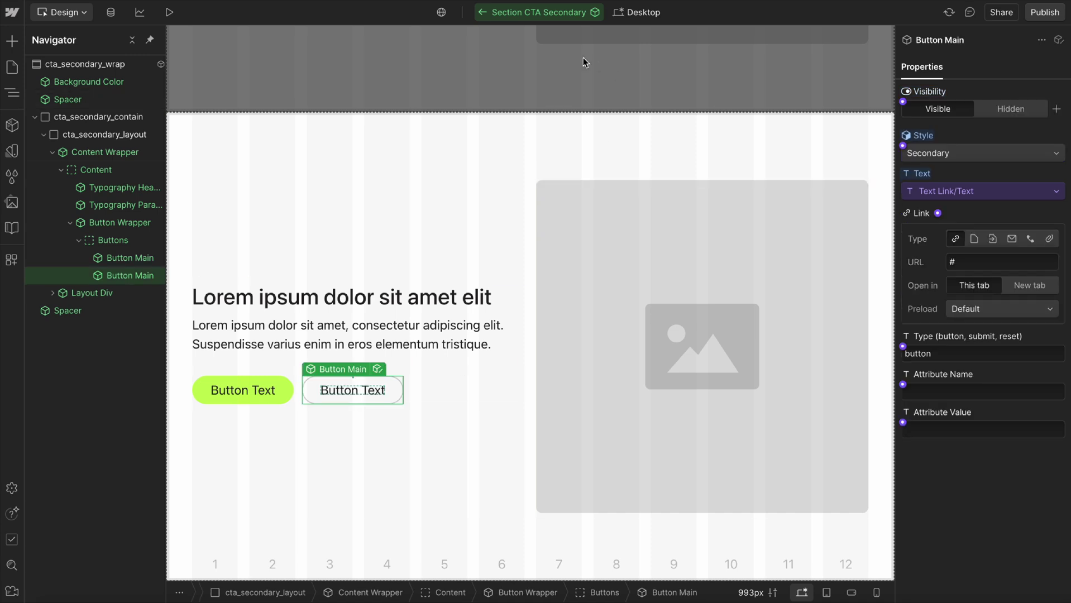
click(569, 71)
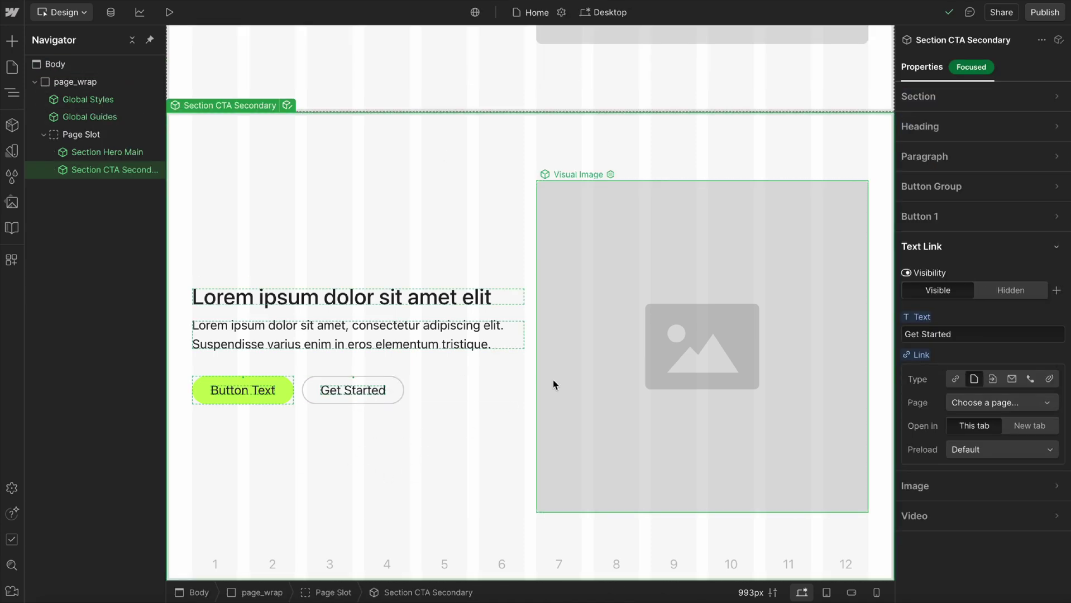
Set the image file of both Section Hero Main and Section CTA Secondary to lumos-v2.webp and compare the two sections.
scroll(553, 379, up, 5)
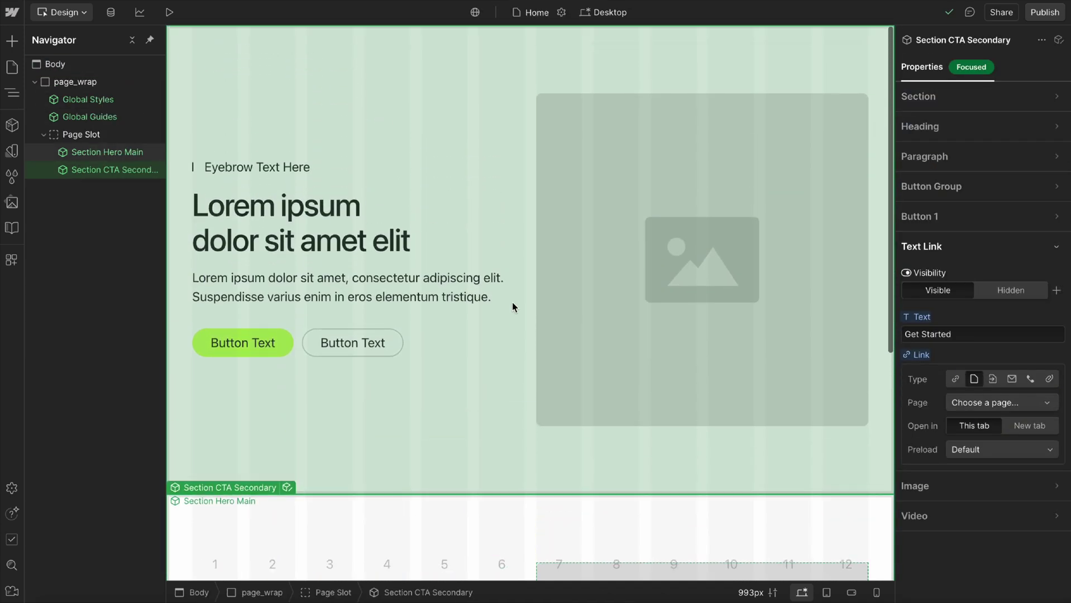
scroll(335, 97, up, 1)
click(336, 98)
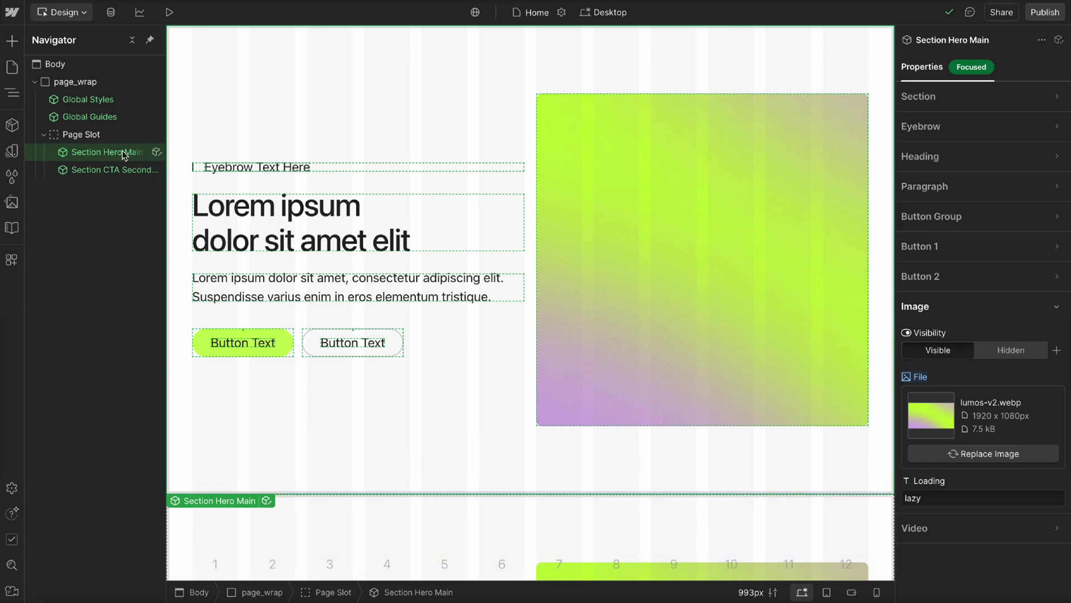
scroll(371, 396, down, 5)
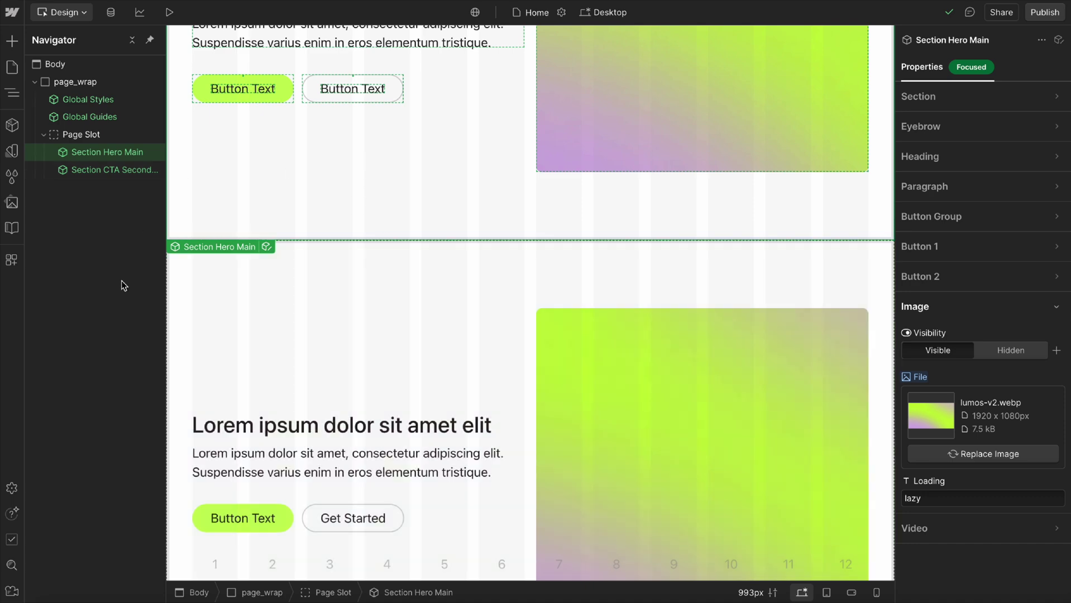
scroll(244, 186, up, 5)
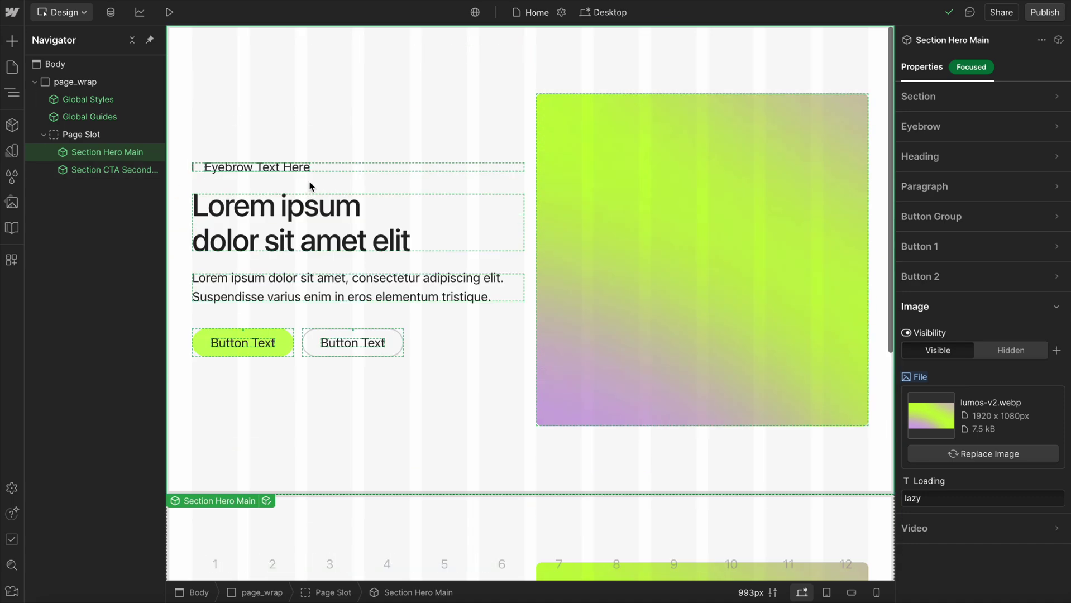
Insert an Image element into hero_main_layout inside the Section Hero Main component and connect its image source to Image/File.
click(268, 501)
click(626, 241)
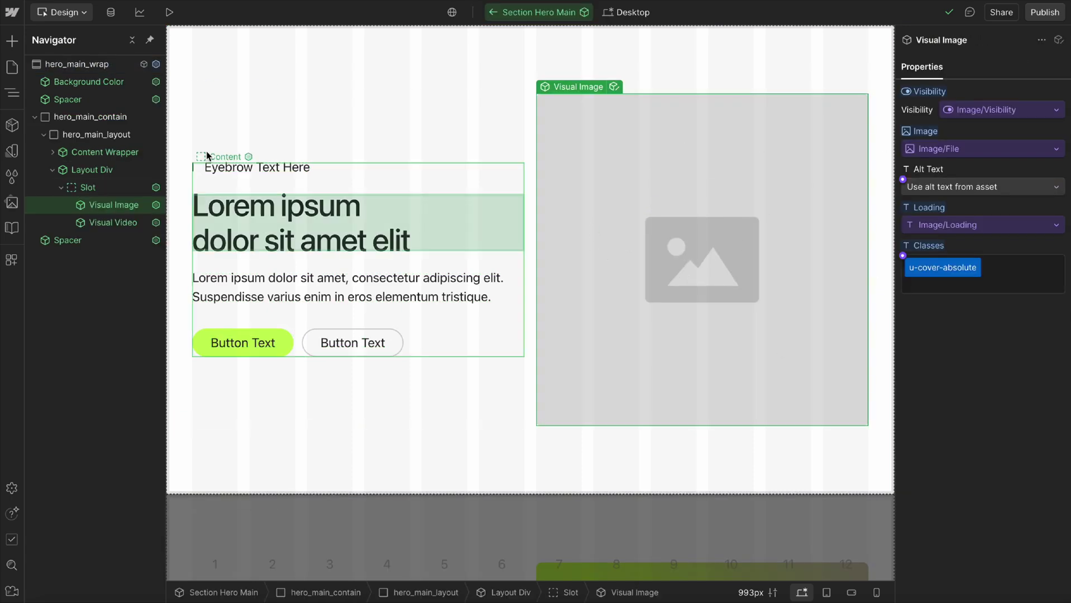
click(50, 171)
click(115, 137)
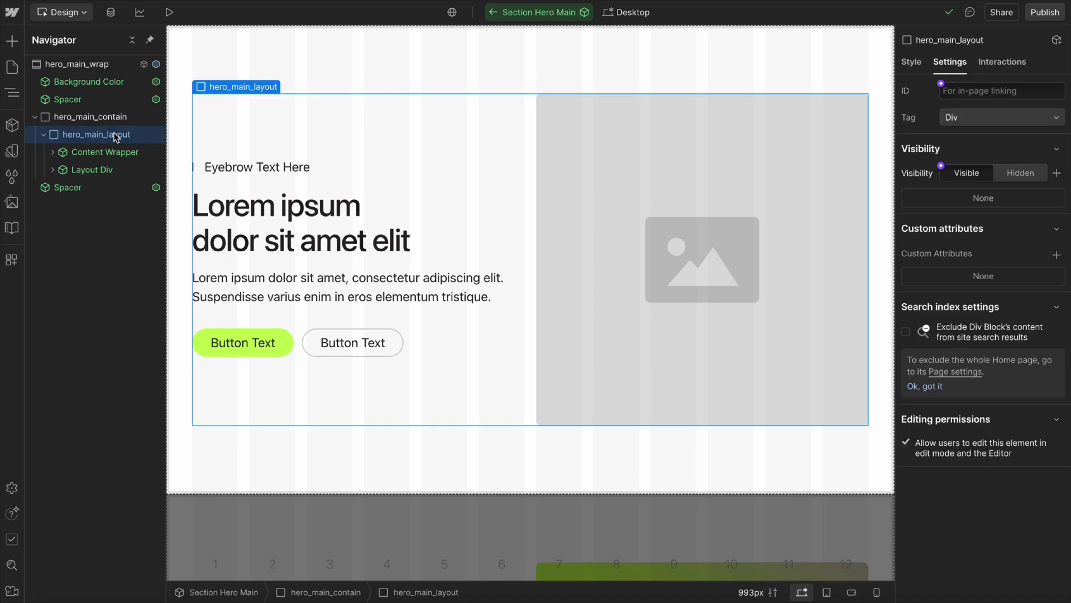
key(ctrl+k)
text(image)
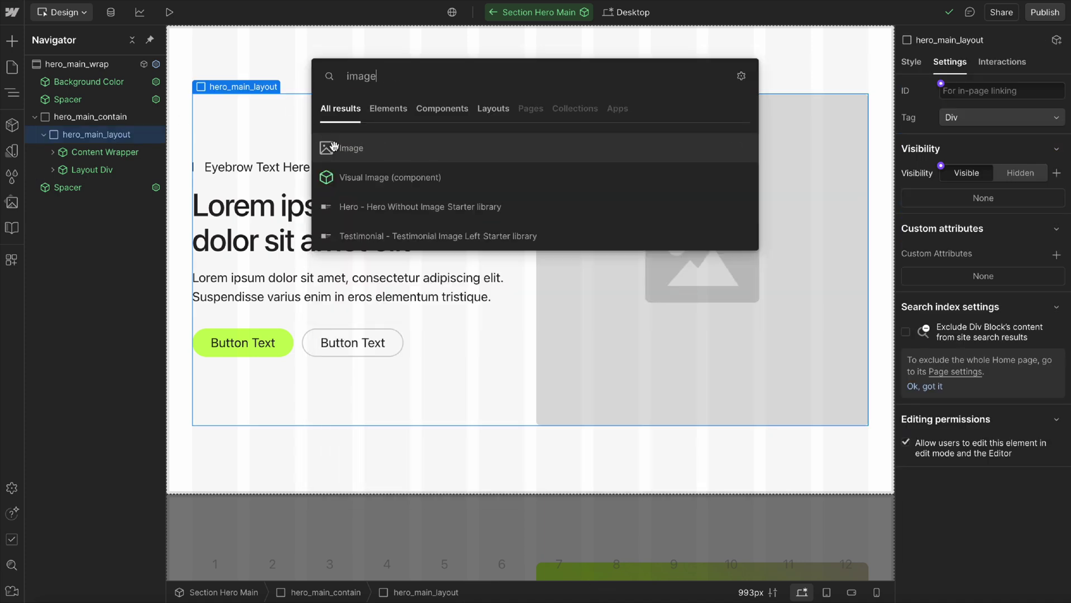
click(355, 158)
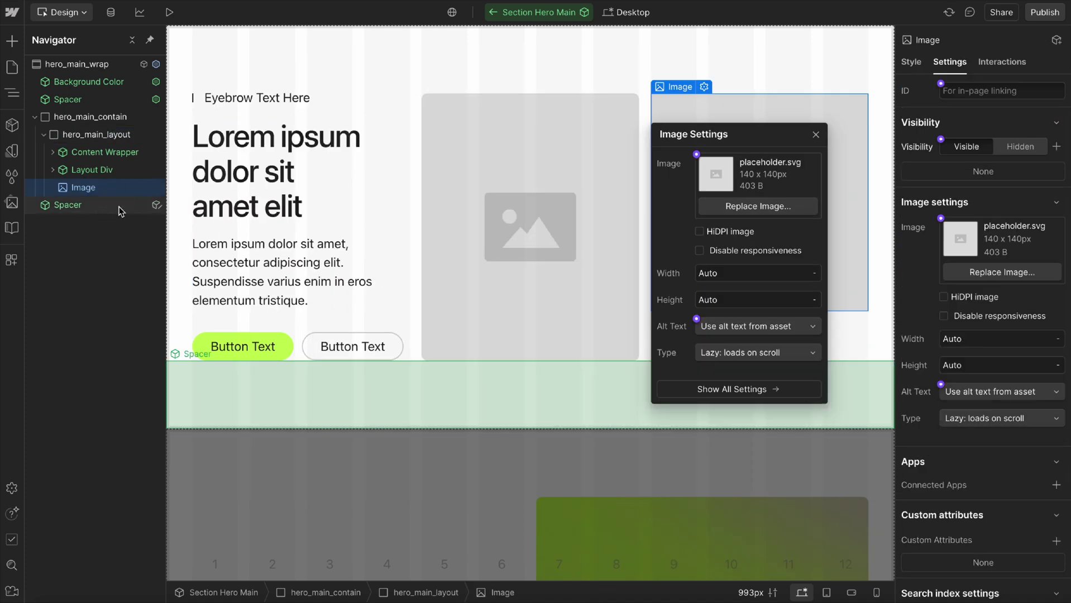
click(697, 156)
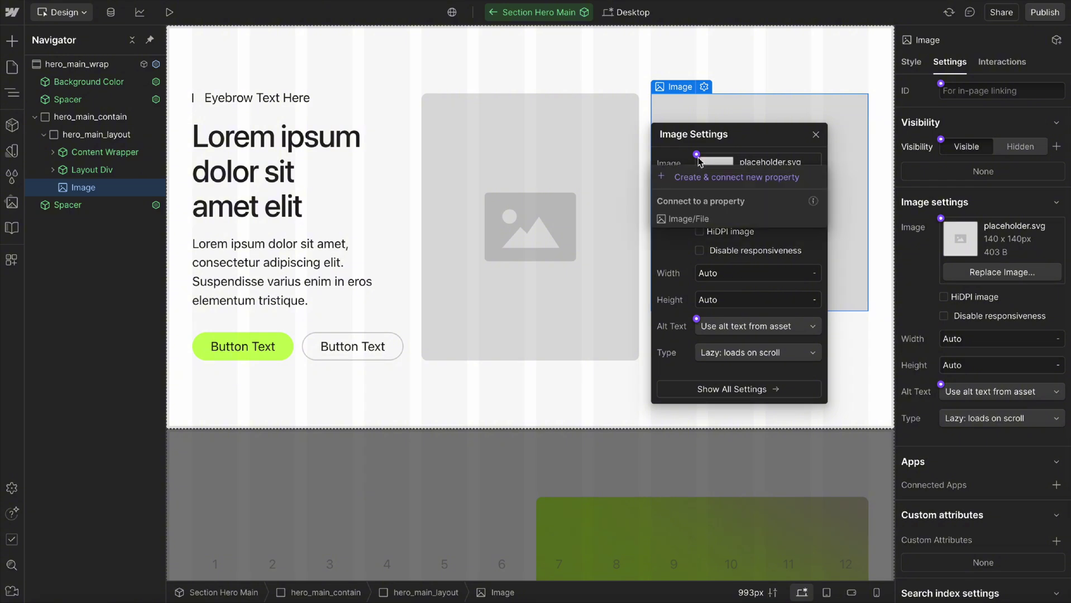
click(685, 220)
Delete the Visual Image and its surrounding Layout Div from the Section Hero Main component and return to the page.
click(523, 214)
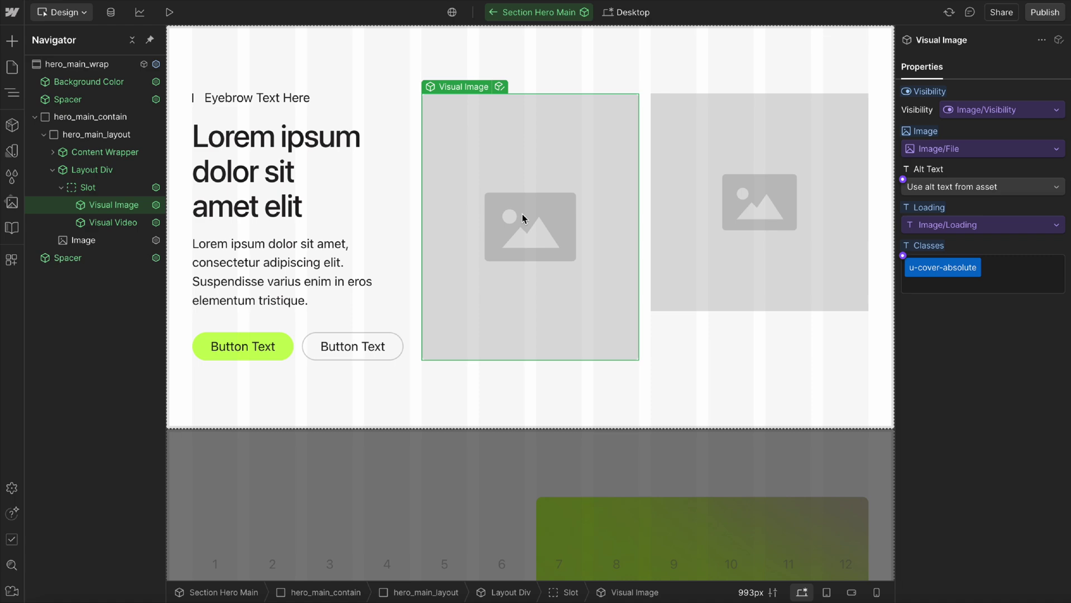
key(Delete)
click(543, 187)
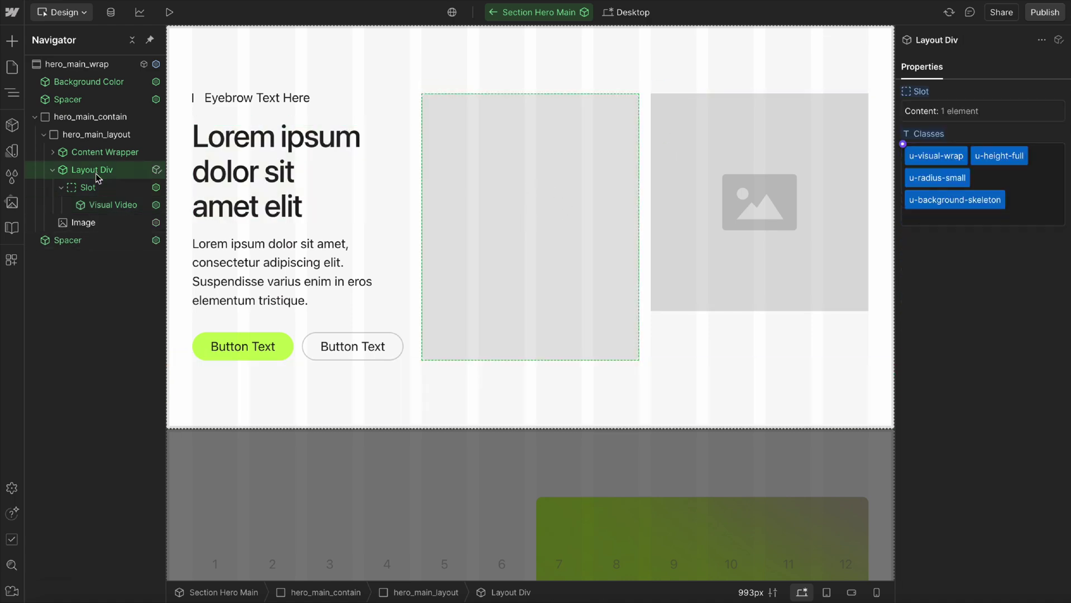
key(Delete)
click(702, 538)
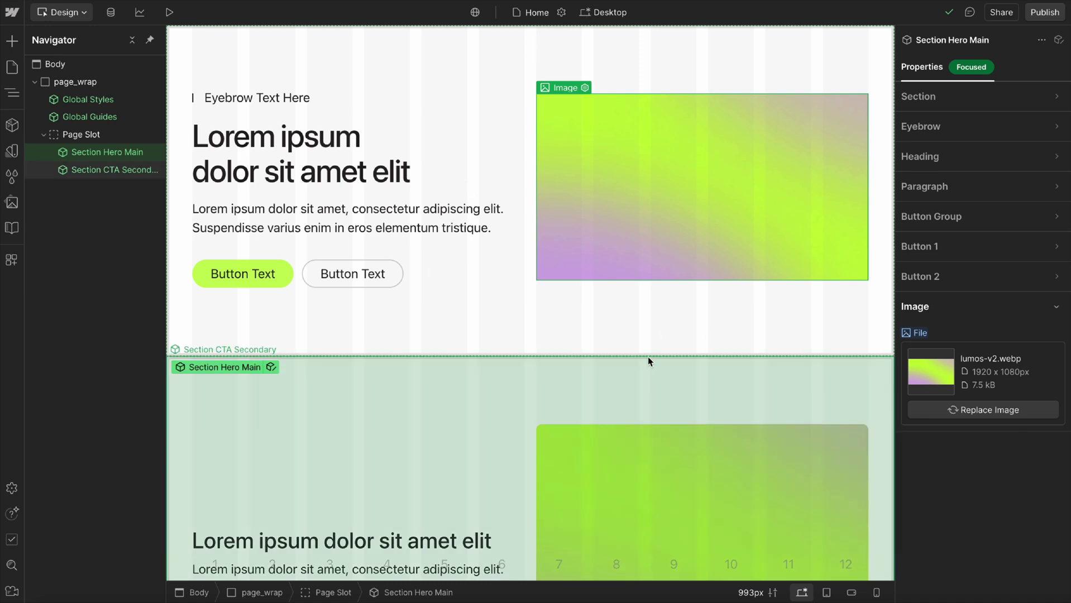
Open the [Draft] Example Components static page.
click(12, 67)
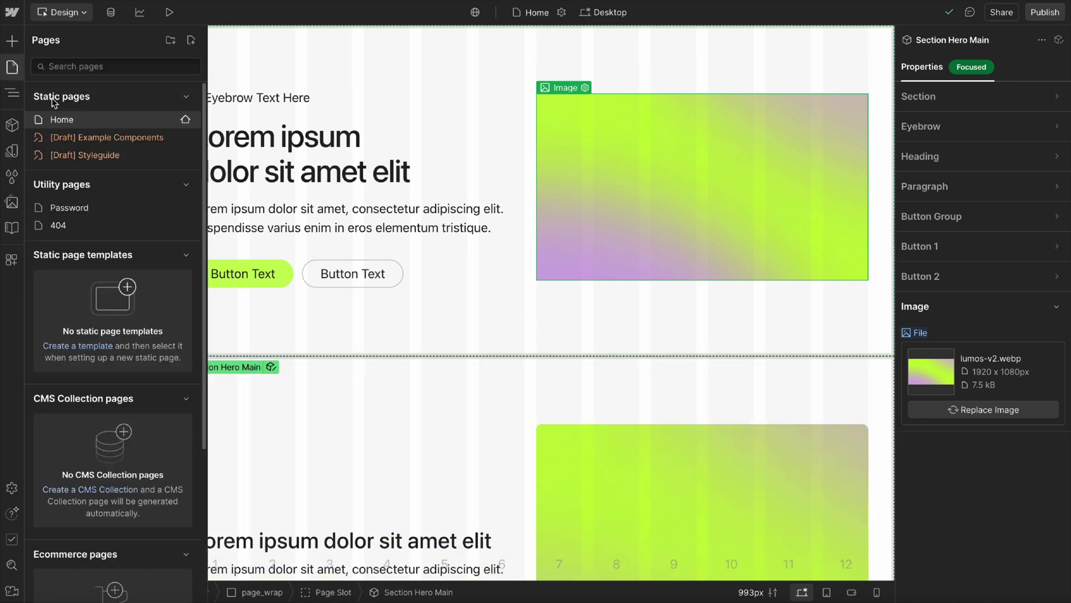
click(110, 143)
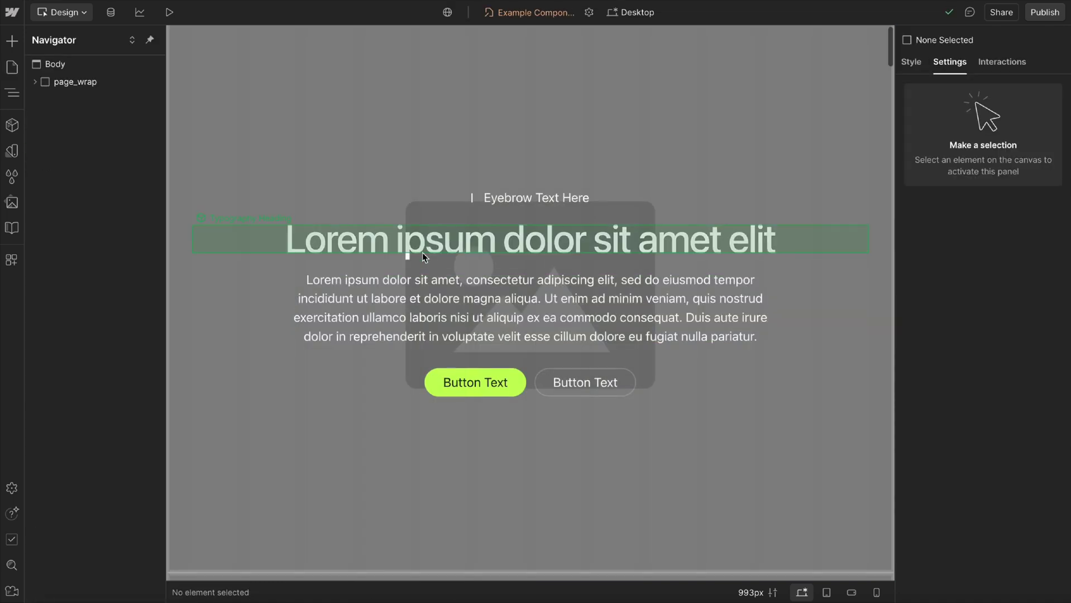
Expand page_wrap and its Page Slot to list the example sections, and select the first Section to review its properties.
scroll(423, 253, down, 3)
scroll(422, 253, down, 15)
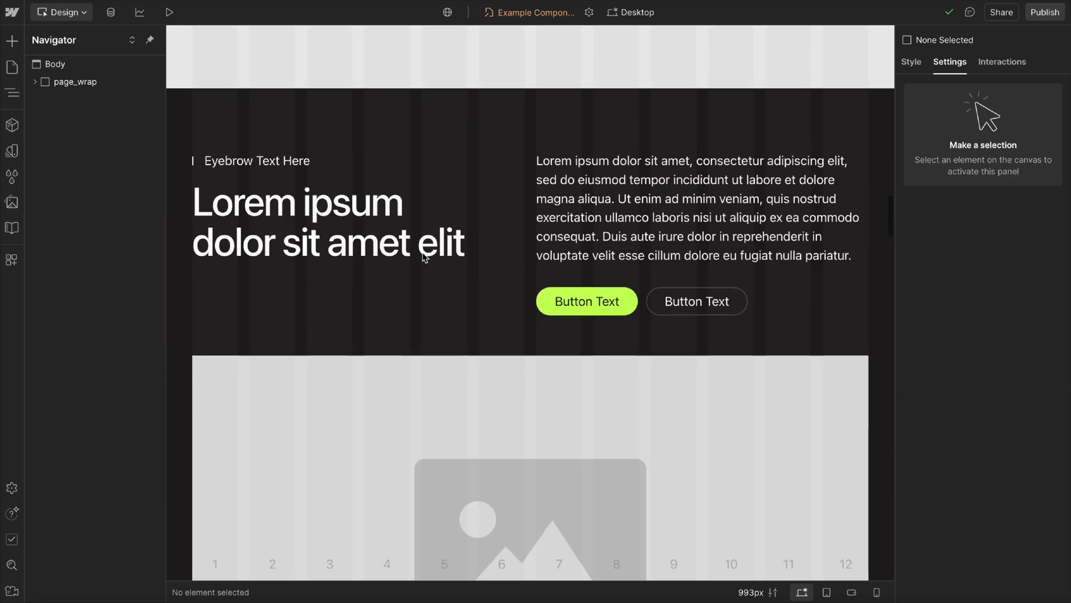
scroll(423, 254, down, 2)
click(36, 82)
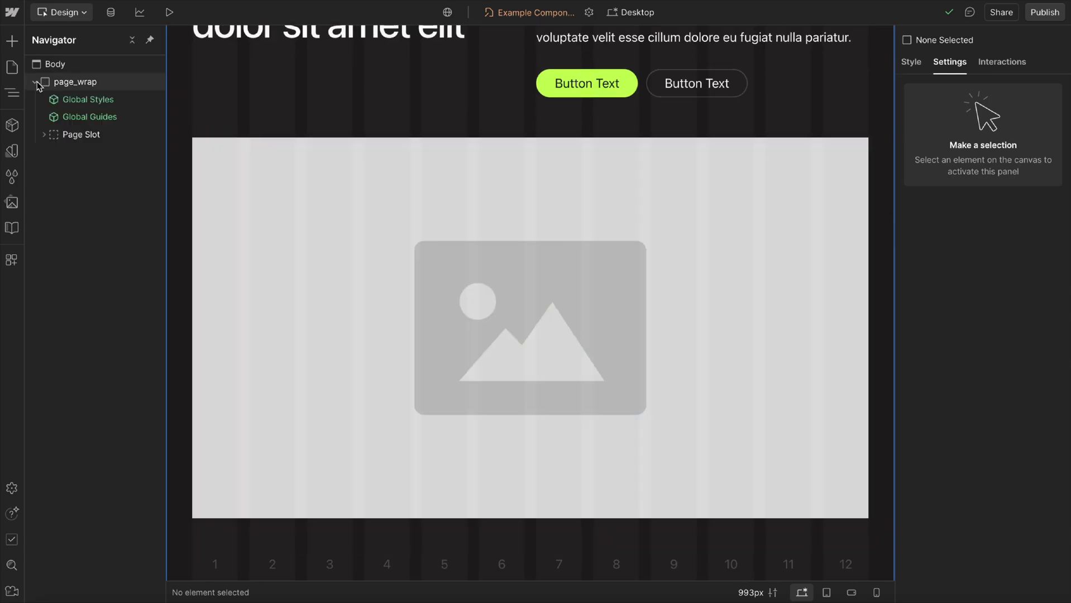
click(45, 134)
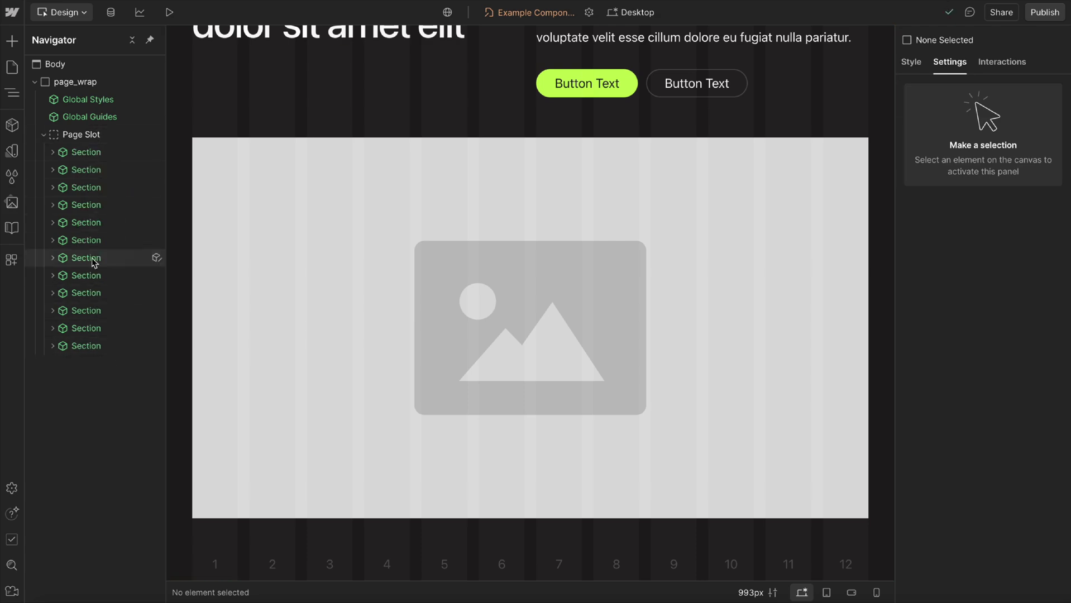
click(83, 156)
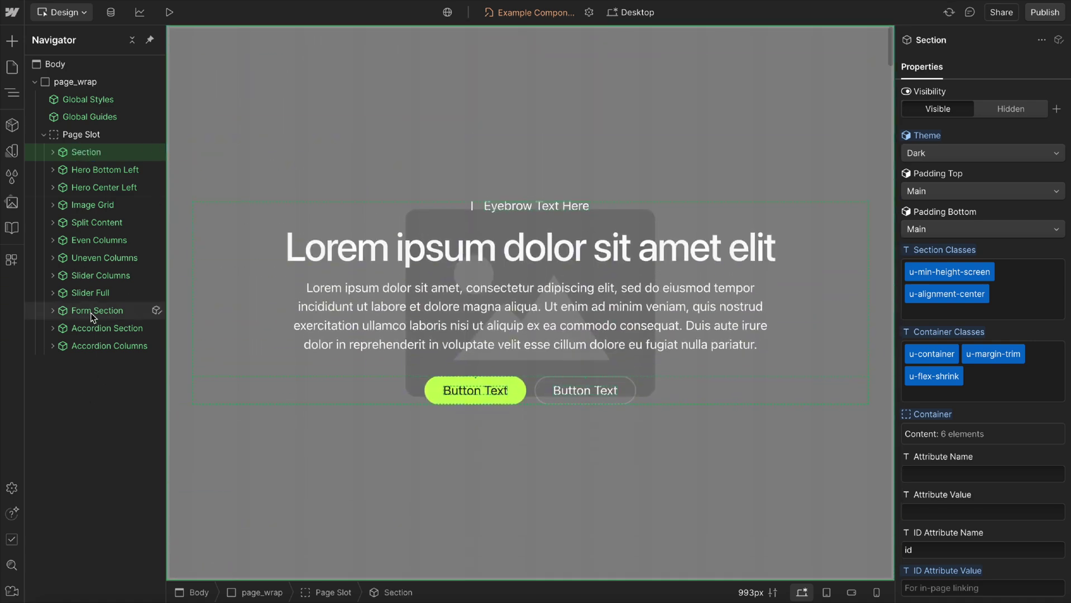
Examine the nested structure of the Even Columns section and the content grid of the Uneven Columns section.
click(98, 241)
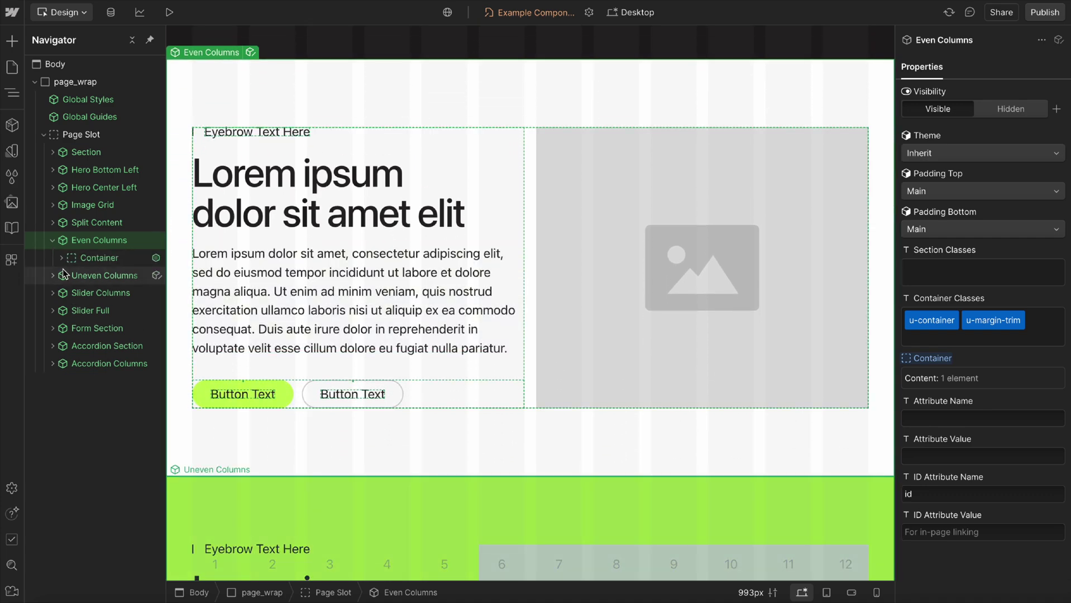
click(61, 257)
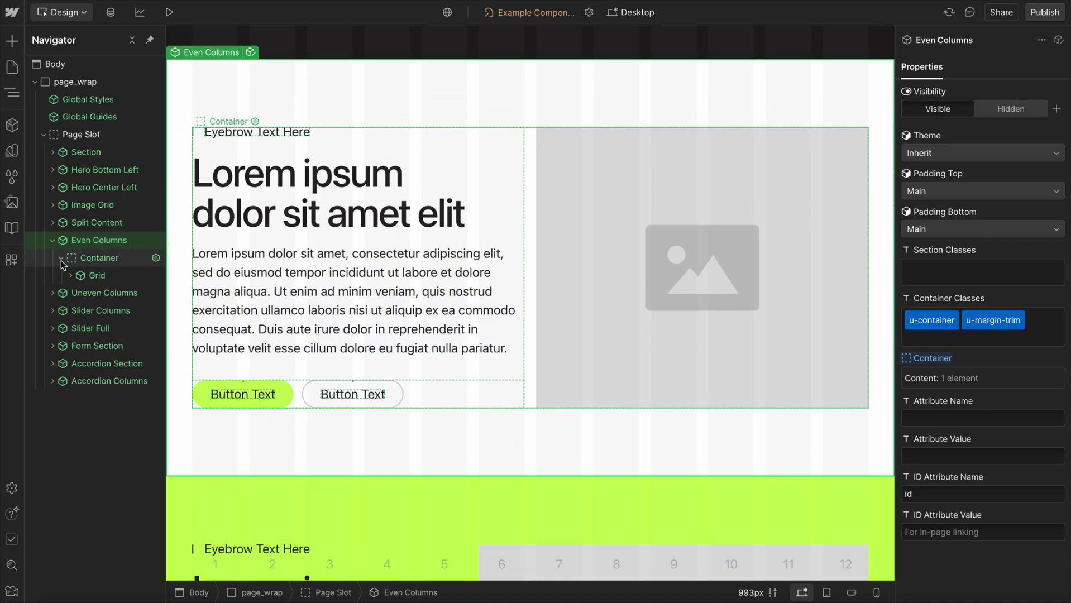
scroll(353, 373, down, 6)
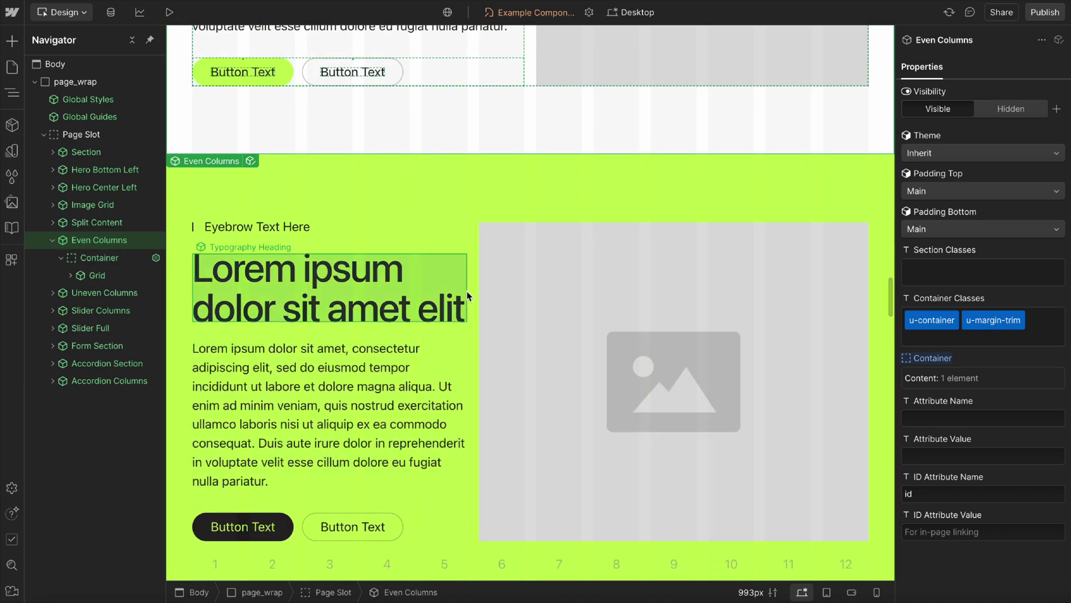
click(473, 302)
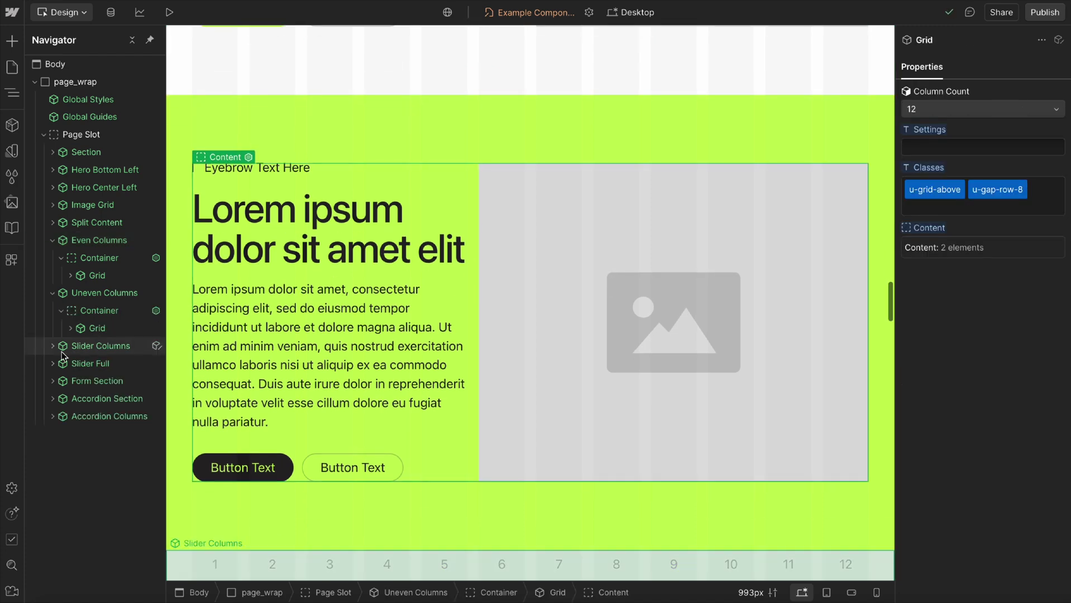
Try "--column-width: 18; --type: auto-fit;" as the Settings of the Uneven Columns grid, and clear the value again.
click(111, 328)
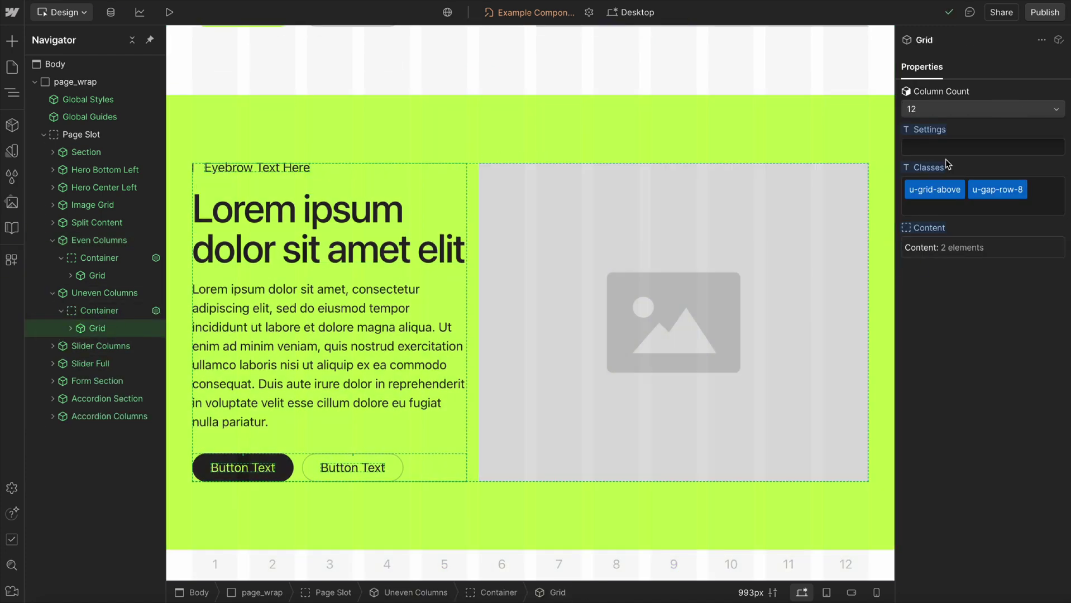
click(941, 148)
text(--column-width: 18; --type: auto-fit;)
click(995, 149)
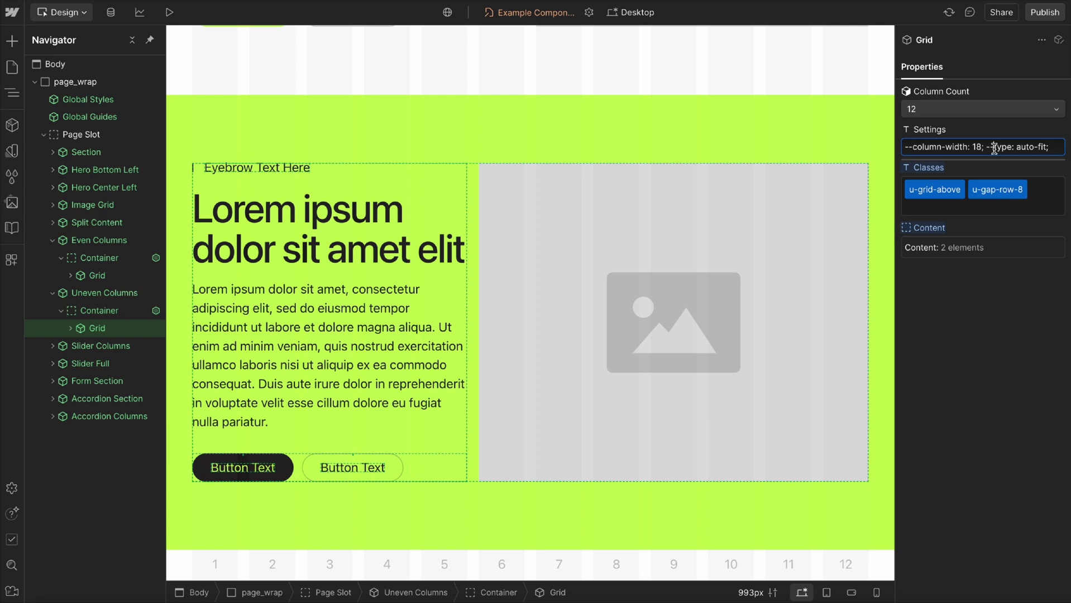
key(ctrl+a)
key(BackSpace)
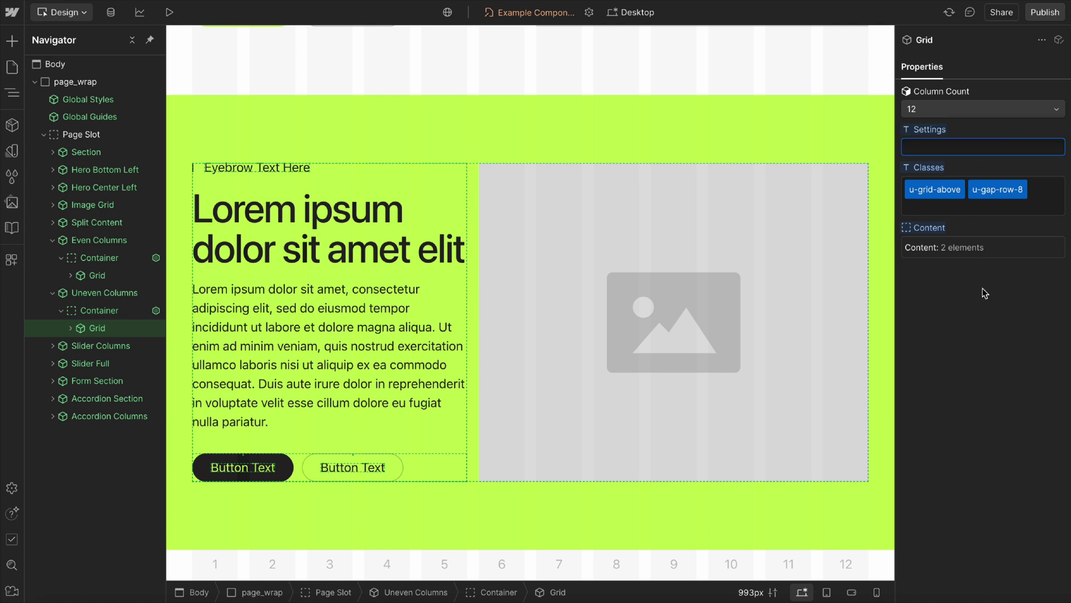
Examine the u-grid-above class and the Column Count options of the Uneven Columns grid without changing them.
click(944, 195)
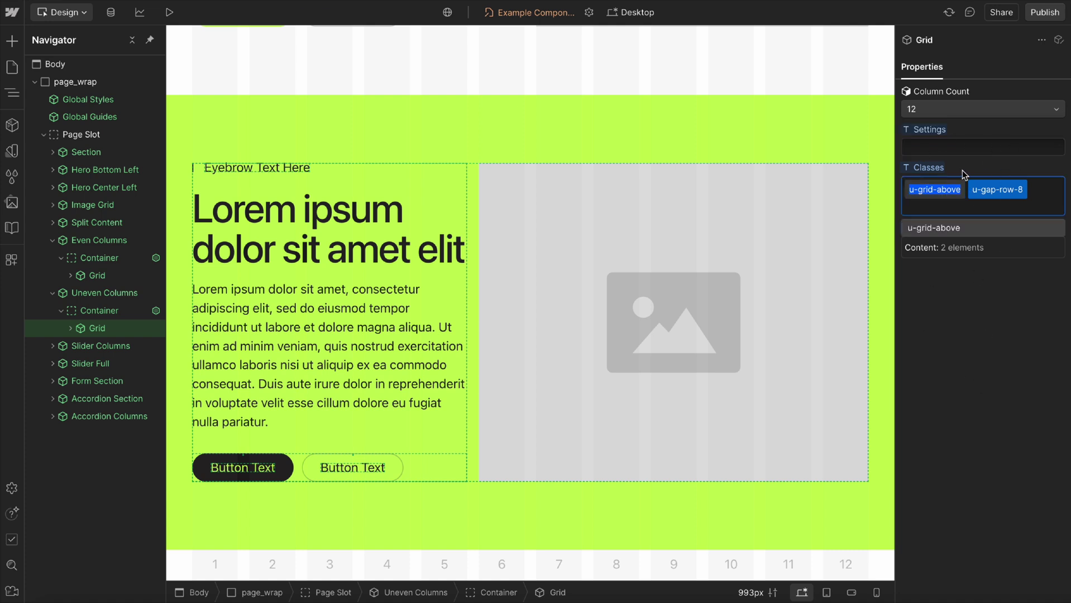
click(976, 375)
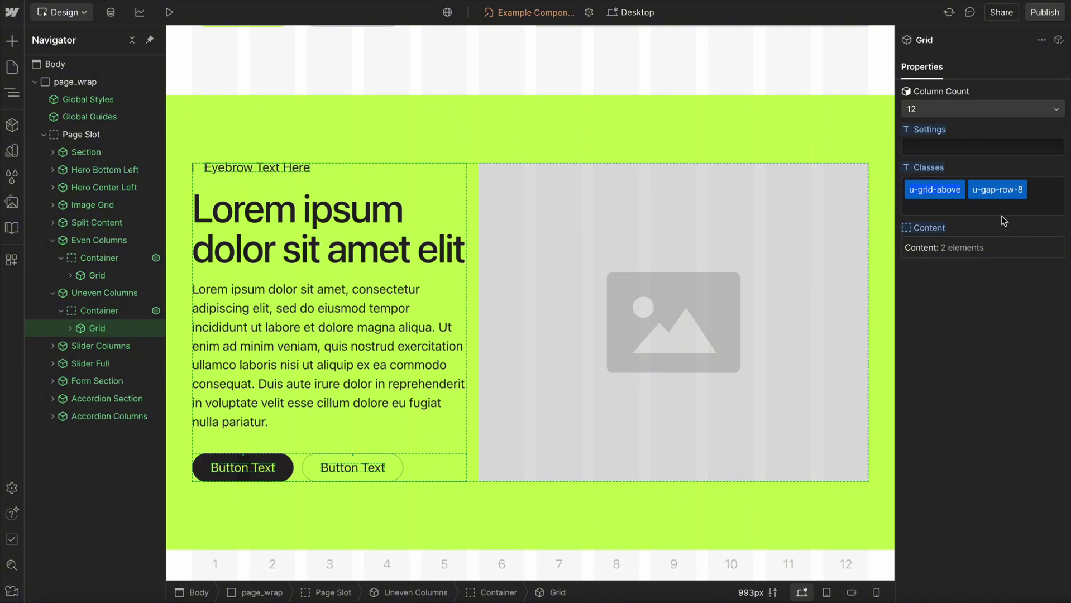
click(955, 112)
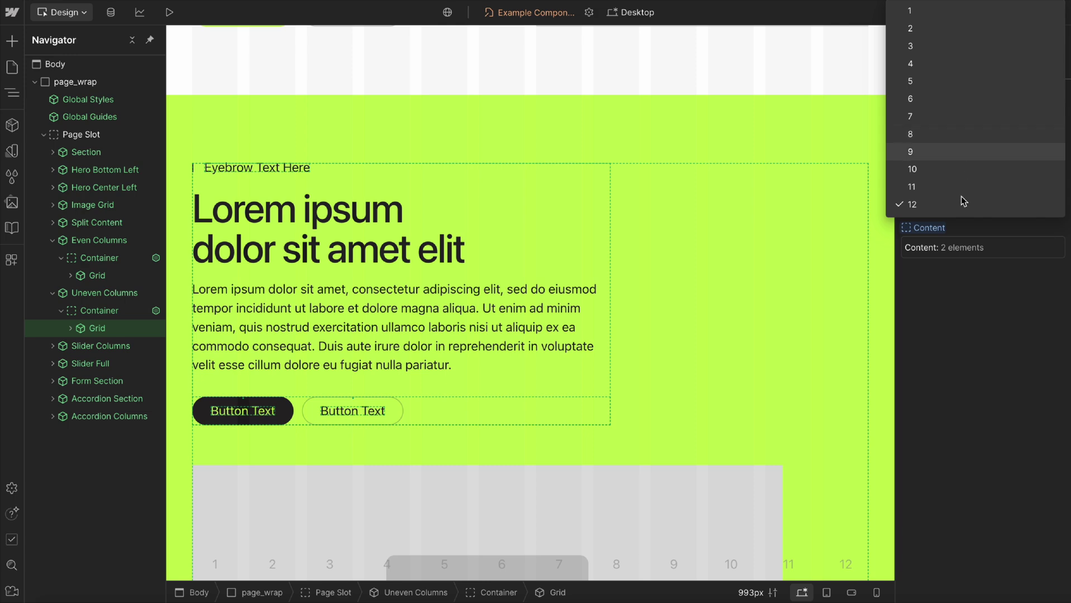
click(989, 351)
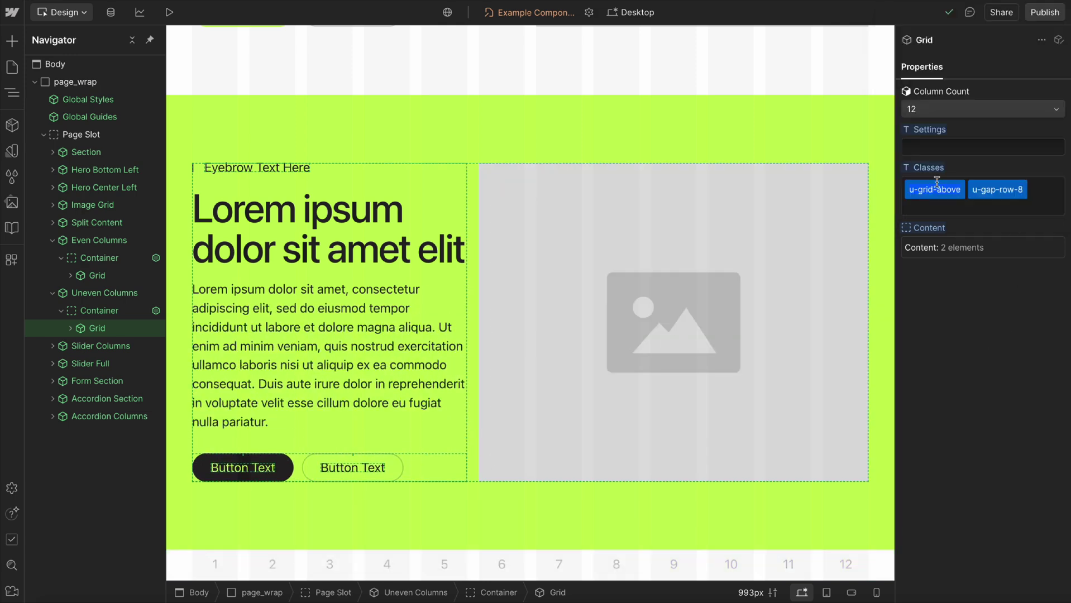
Examine the column classes on the Content Wrapper and the Visual Image inside the Uneven Columns grid.
click(70, 329)
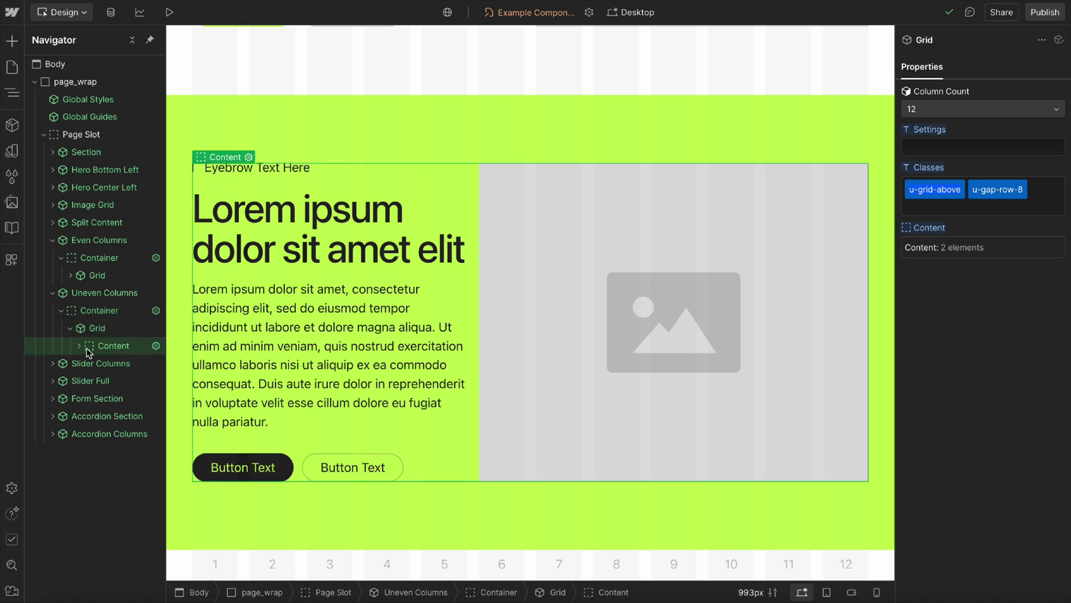
click(79, 347)
click(116, 365)
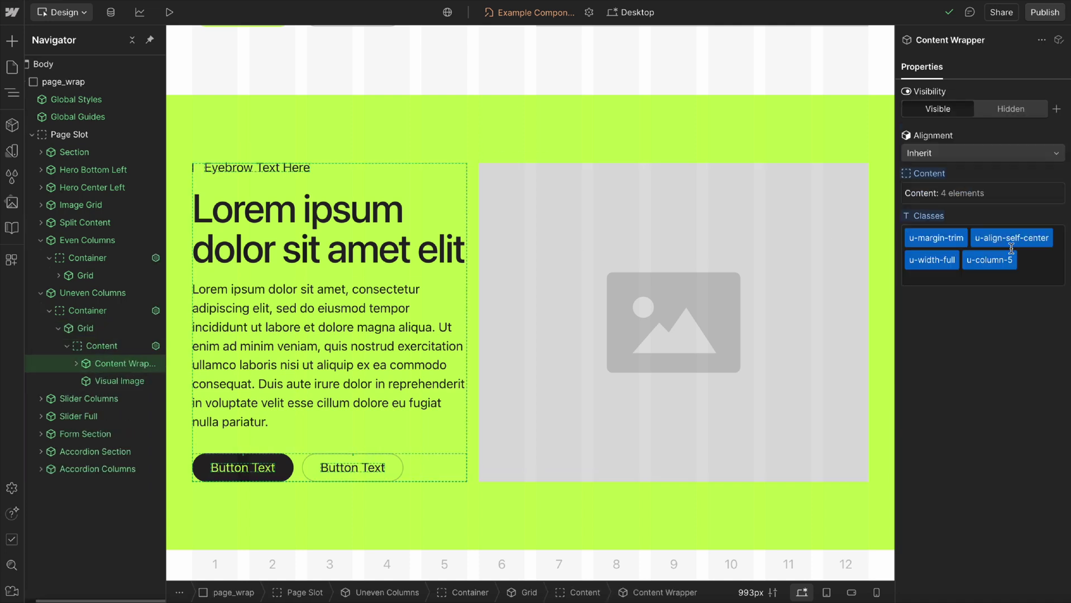
click(988, 257)
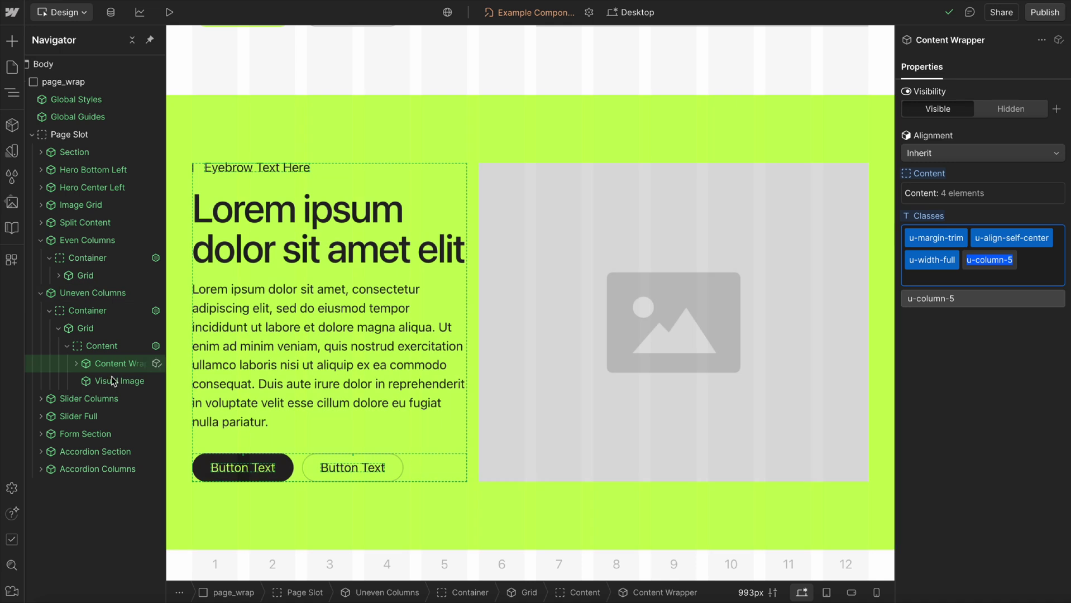
click(110, 381)
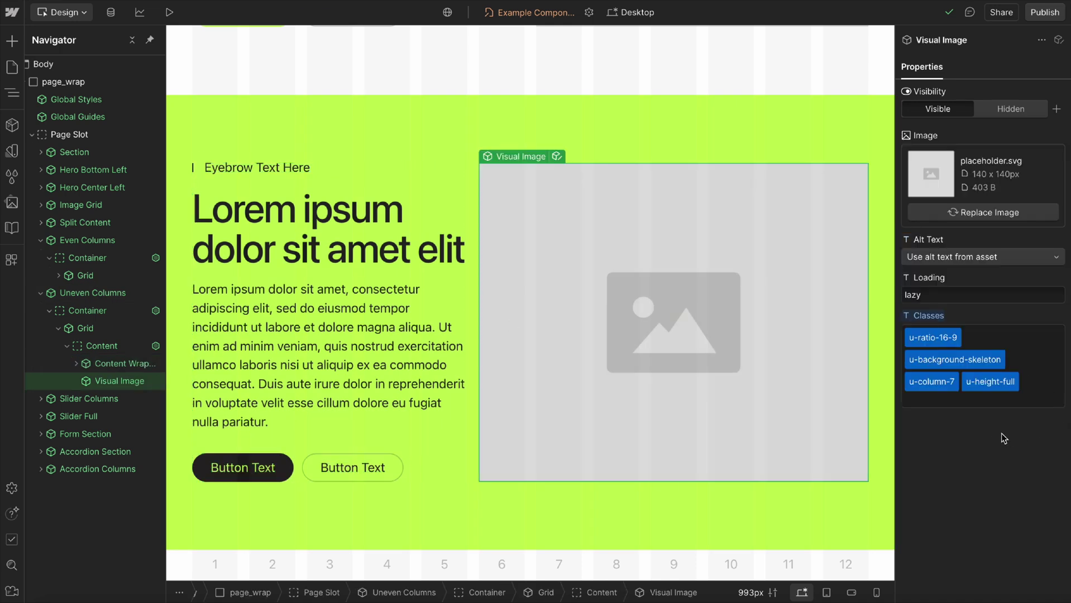
click(932, 382)
Remove the u-height-full class from the Uneven Columns Visual Image and add it back.
click(991, 382)
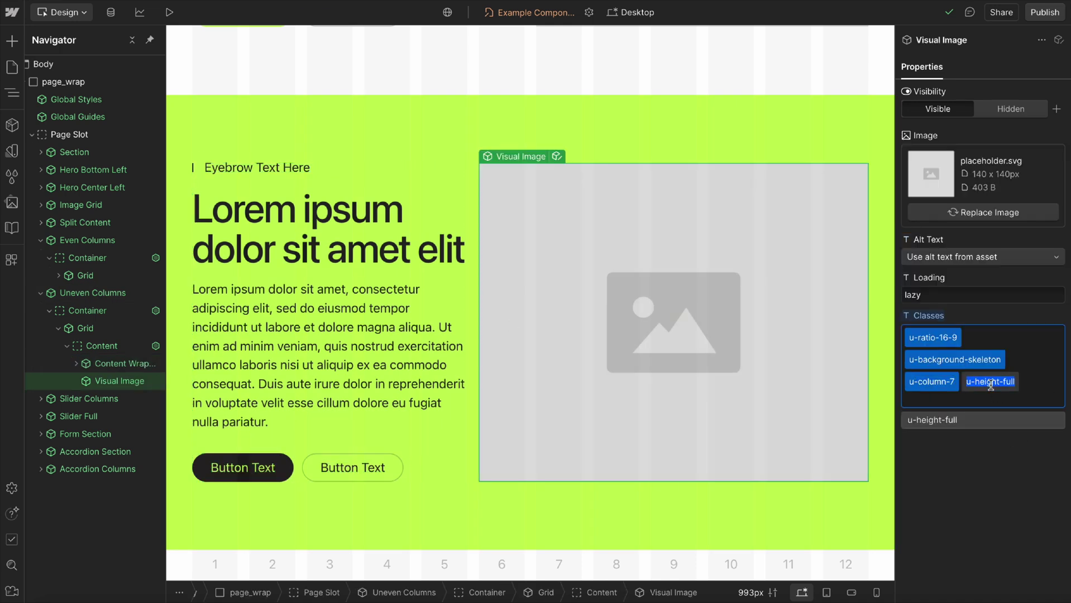
key(BackSpace)
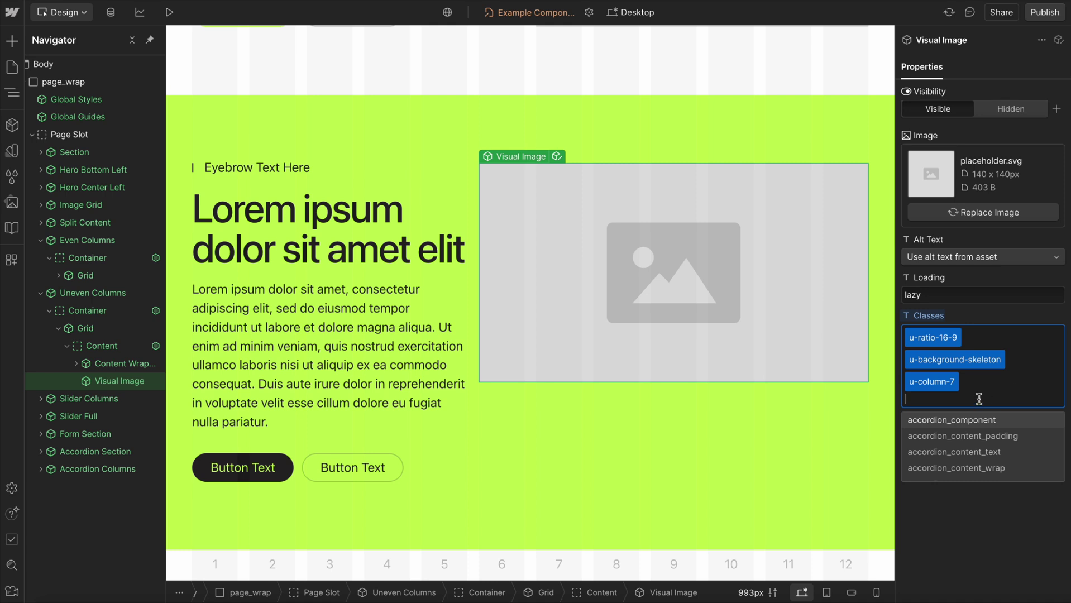
text(hei)
click(973, 425)
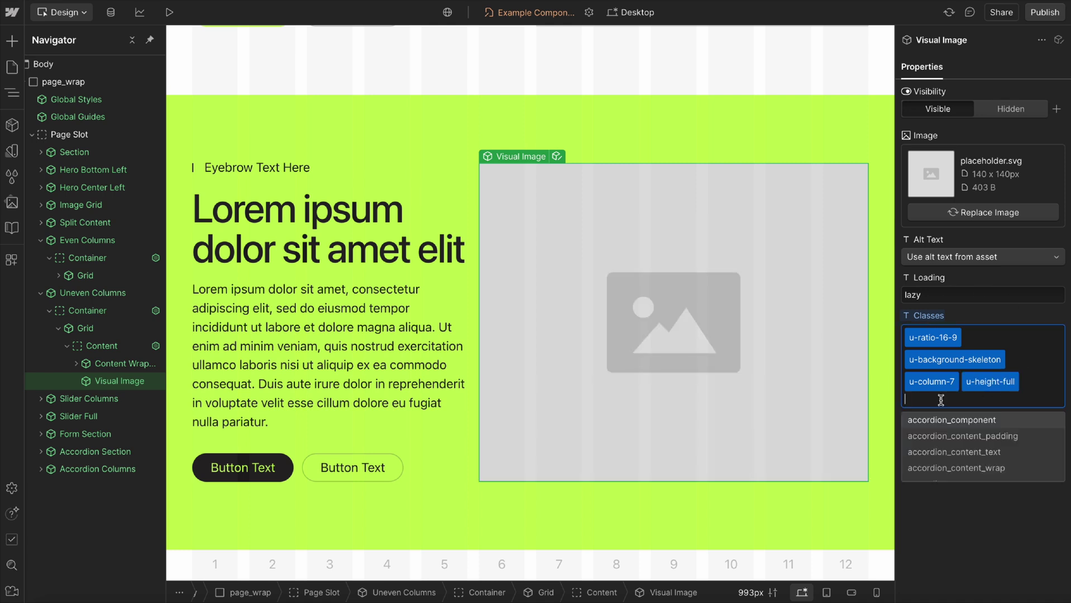
click(966, 507)
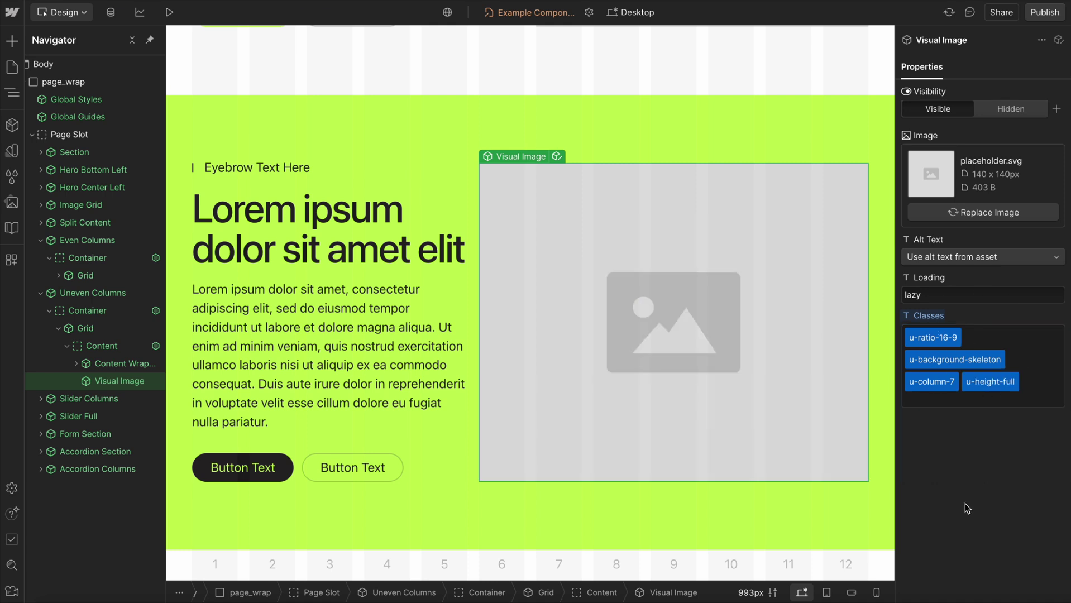
Preview the Uneven Columns section at the Tablet breakpoint with the canvas widened to 904px.
click(426, 436)
click(559, 332)
click(475, 296)
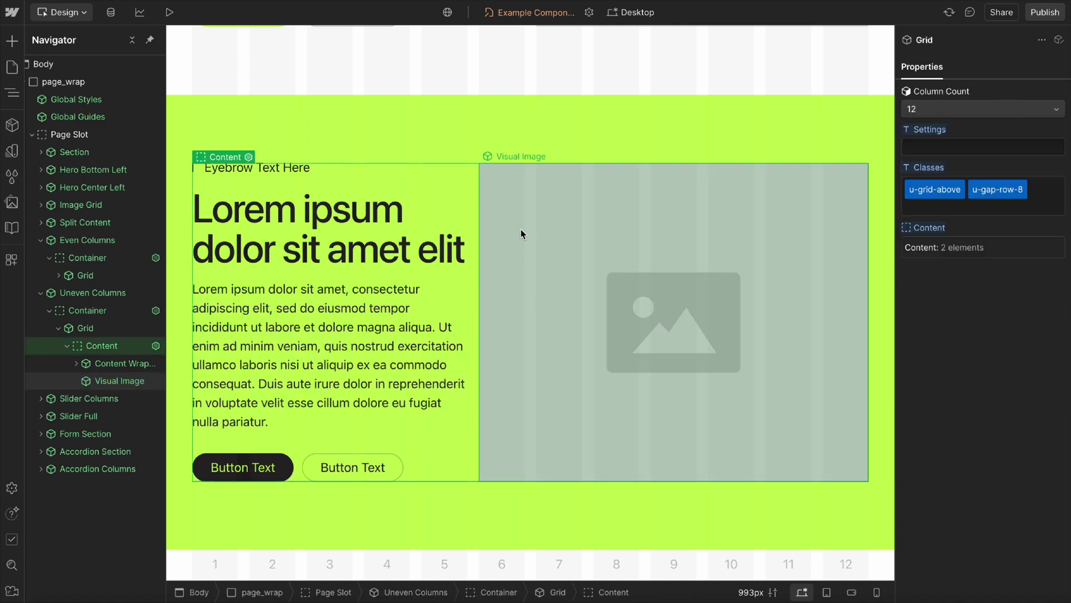
key(shift+2)
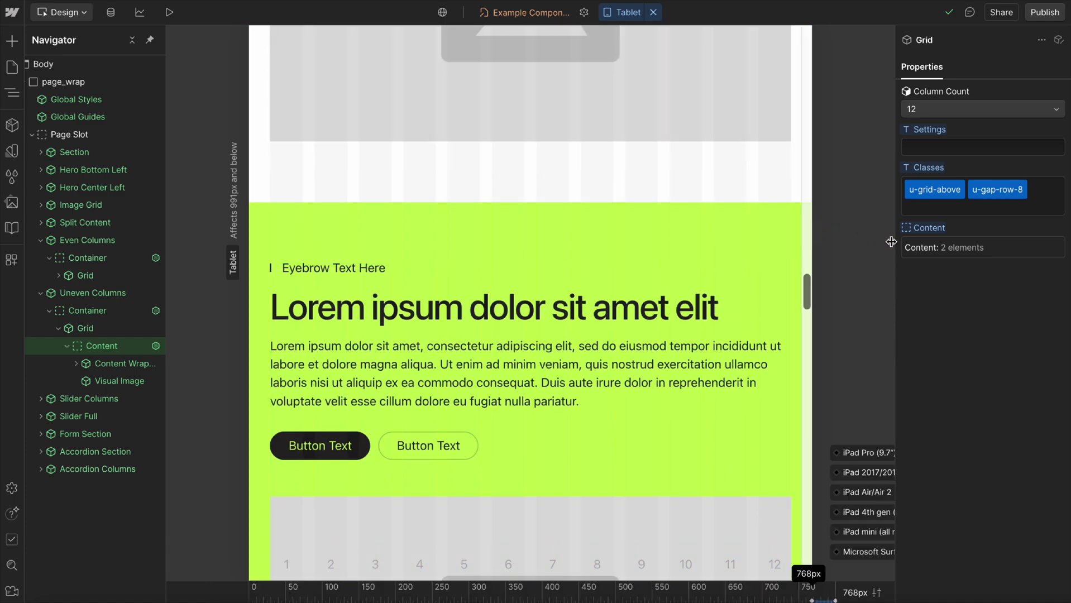
drag(891, 242, 866, 251)
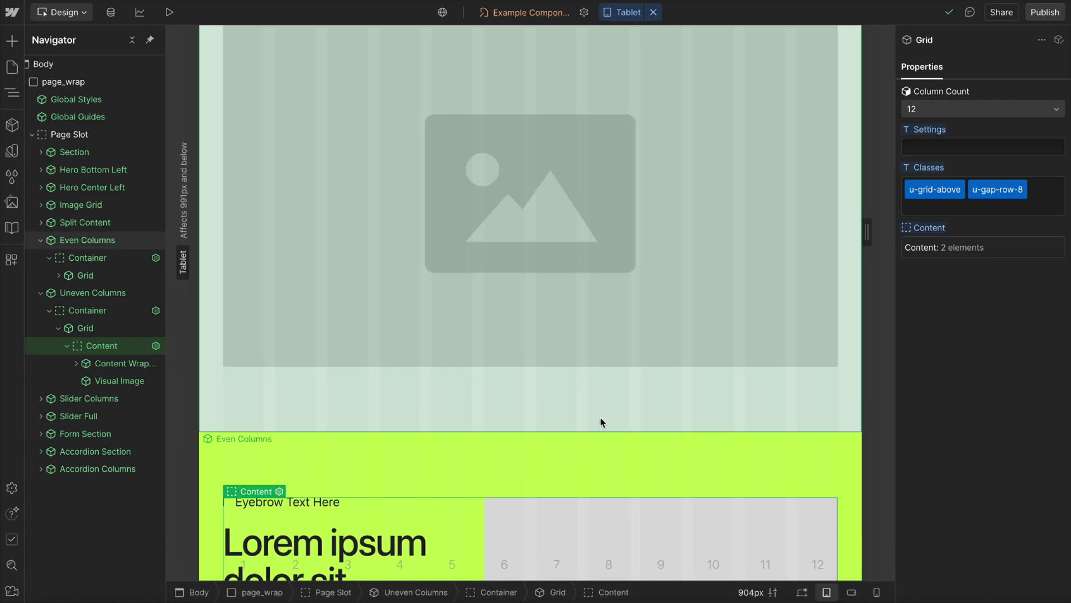
scroll(507, 246, down, 5)
Change the threshold class in the Uneven Columns section's Container Classes to u-threshold-small.
click(383, 228)
scroll(294, 227, down, 1)
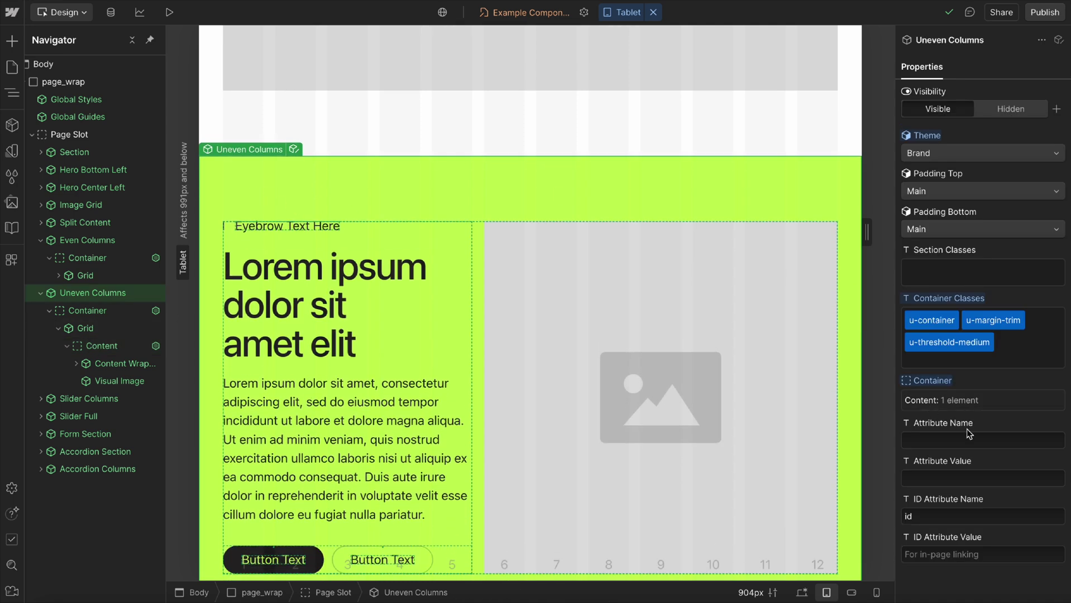
double_click(970, 344)
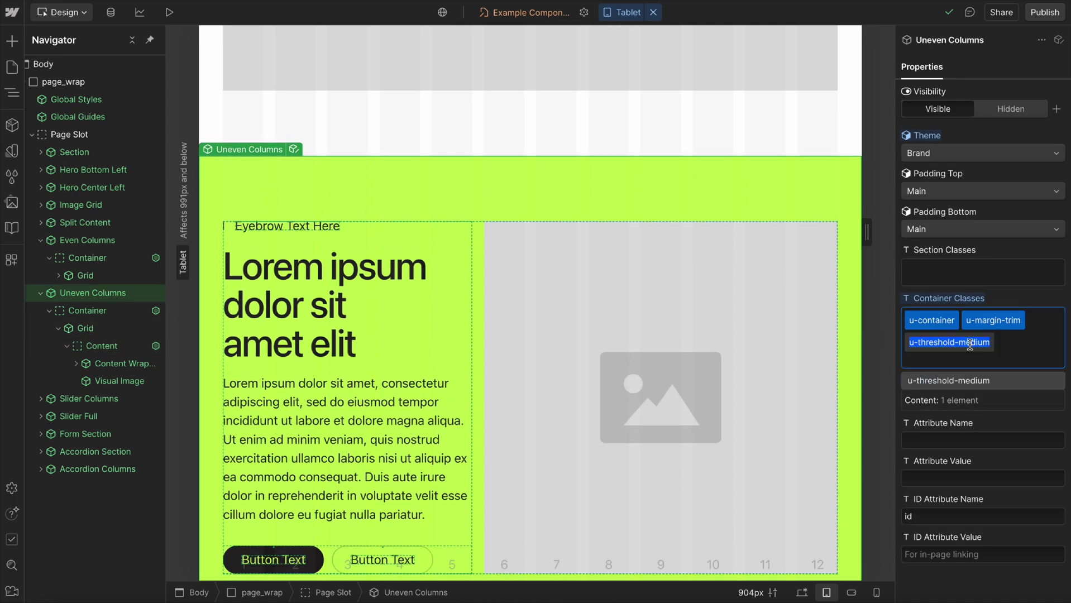
click(973, 344)
key(Return)
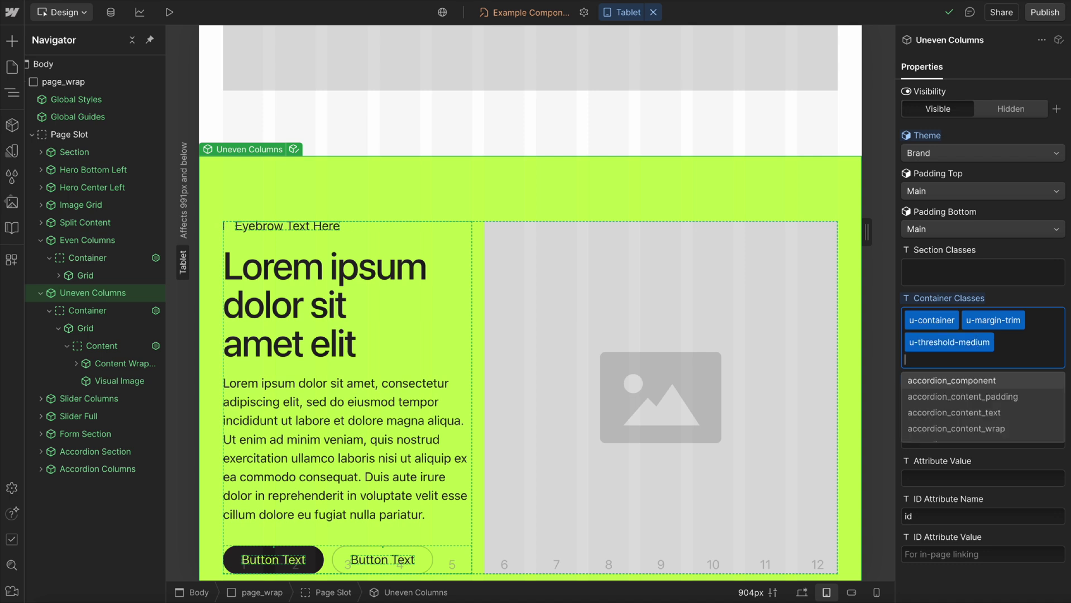
double_click(973, 342)
double_click(974, 341)
text(sm)
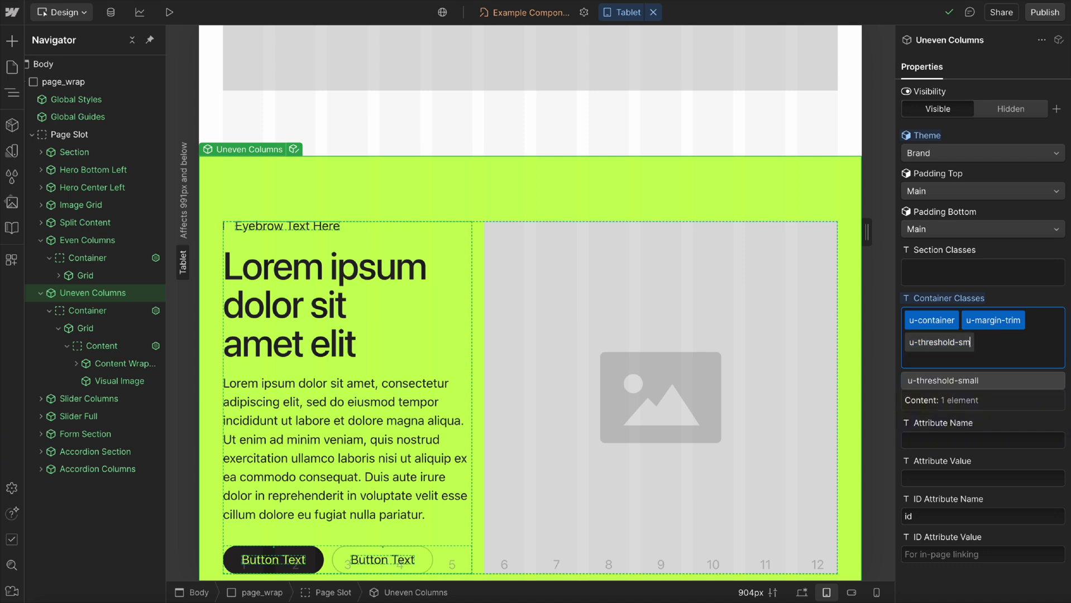
text(all)
key(Return)
text(2)
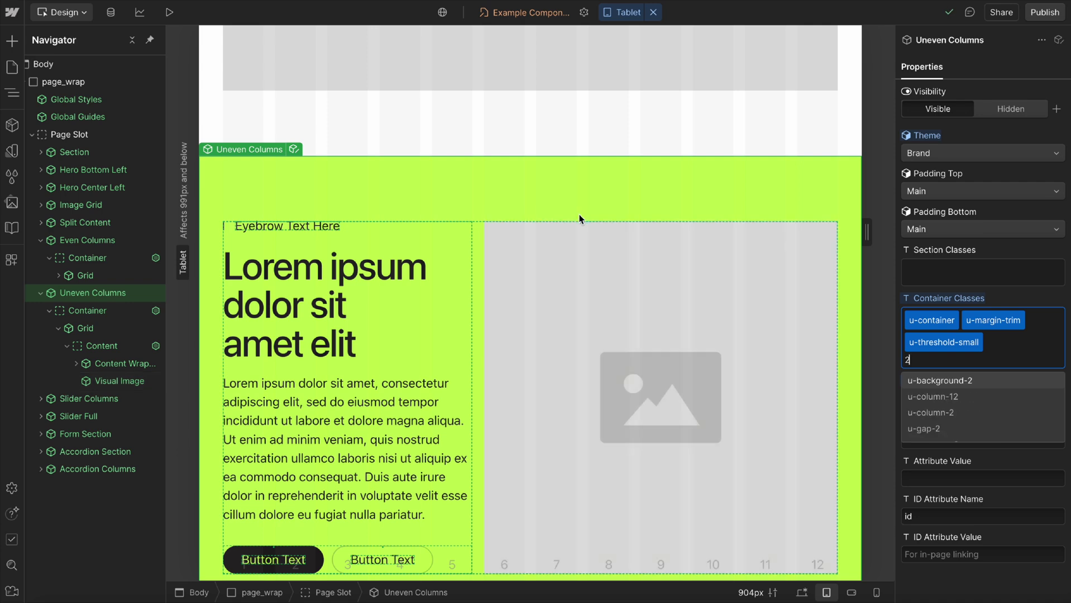
key(Escape)
Preview the Uneven Columns section at the Mobile (L) breakpoint with the canvas narrowed to 480px.
key(shift+3)
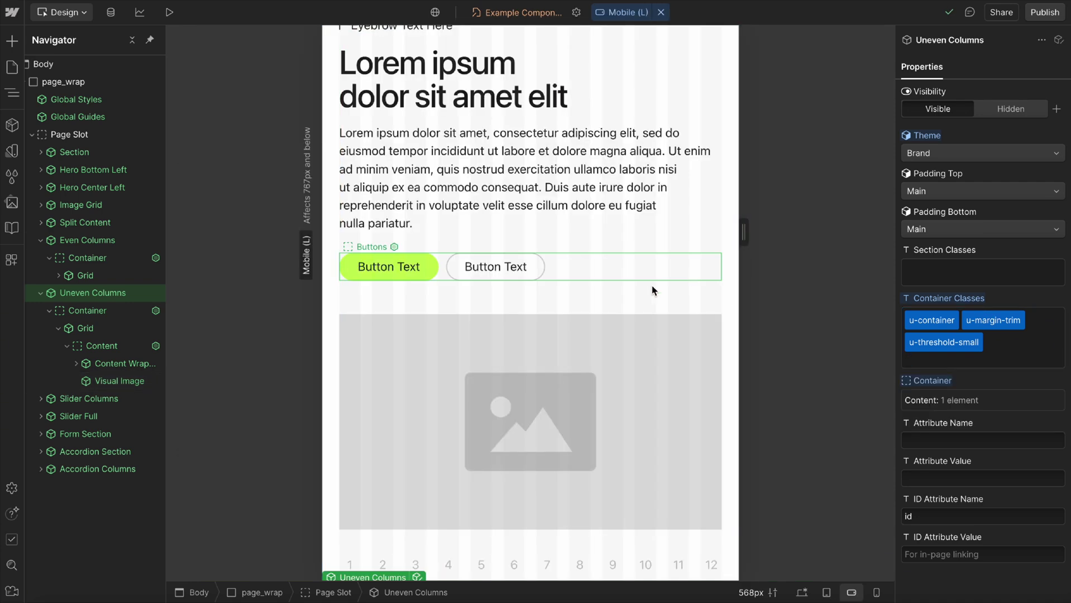
scroll(626, 307, down, 4)
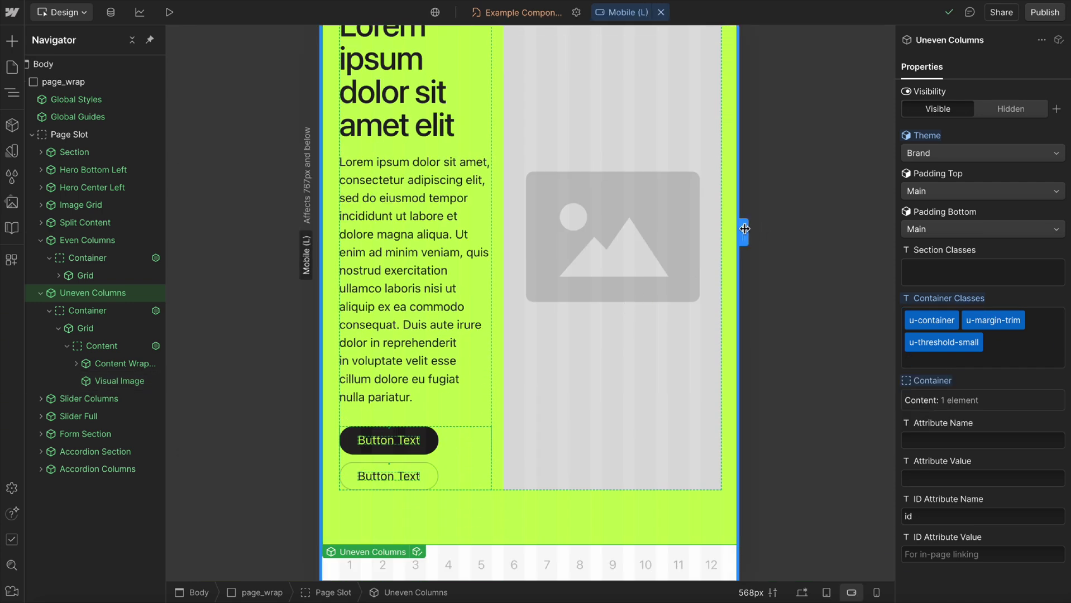
drag(744, 232, 703, 230)
scroll(641, 217, up, 5)
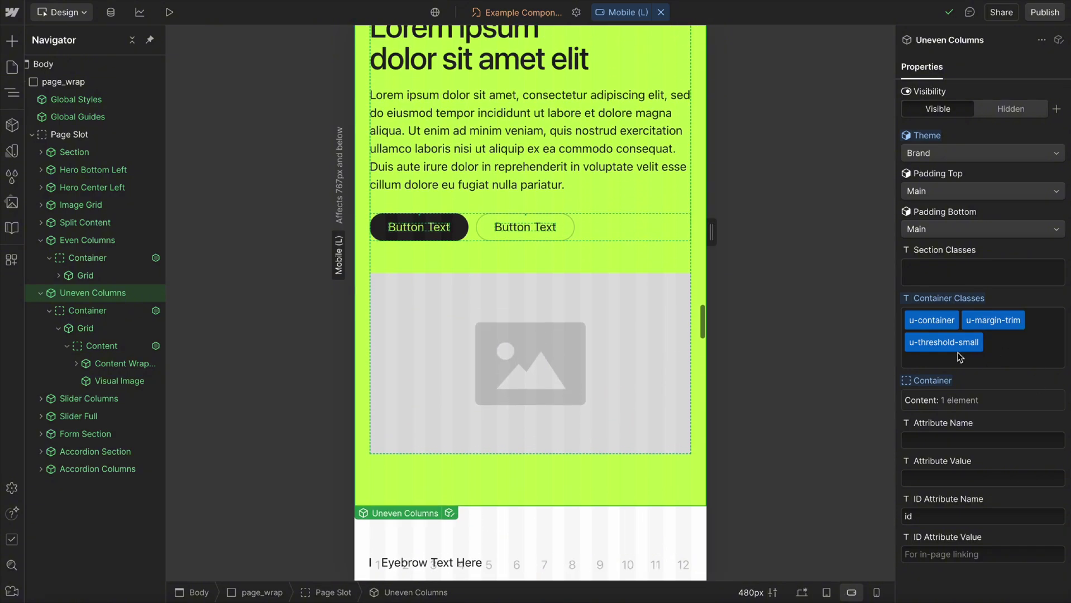
Return to the Desktop breakpoint and select the Content slot inside the Uneven Columns section's Content Wrapper.
double_click(960, 343)
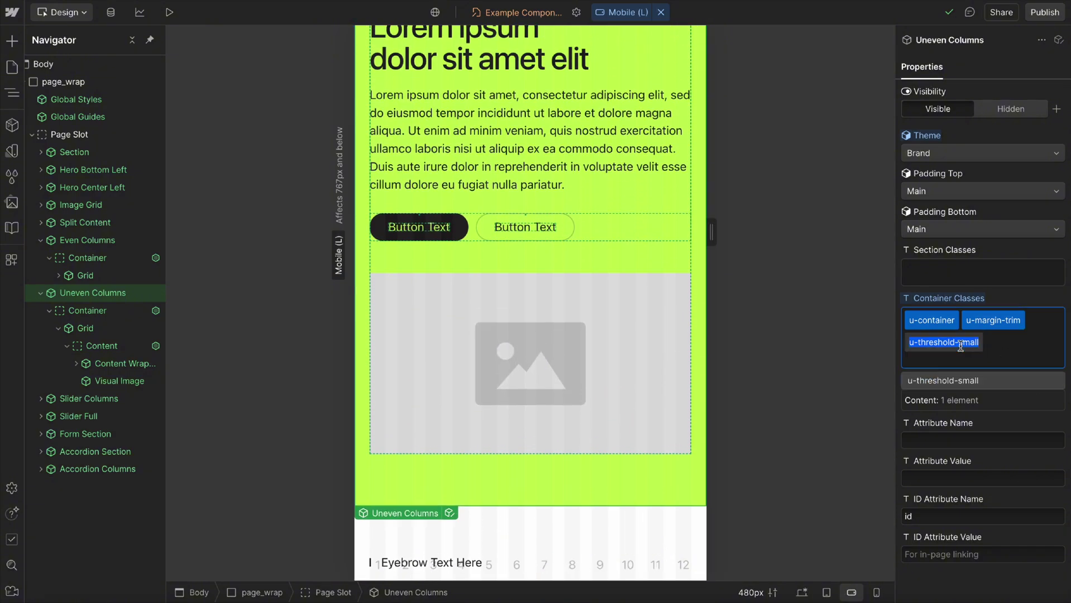
click(801, 592)
scroll(531, 277, up, 10)
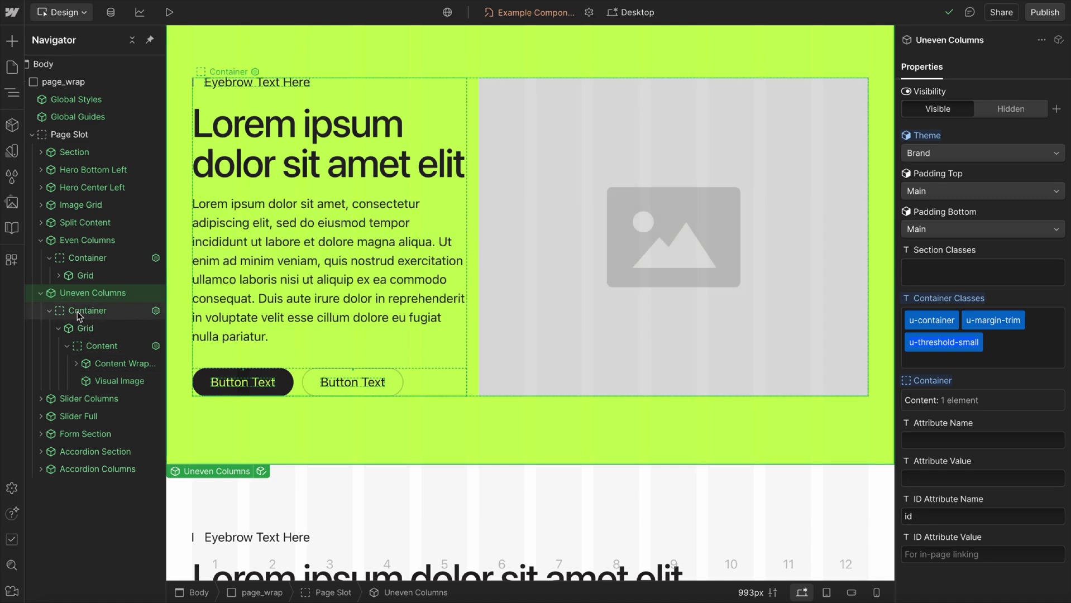
click(270, 340)
click(262, 360)
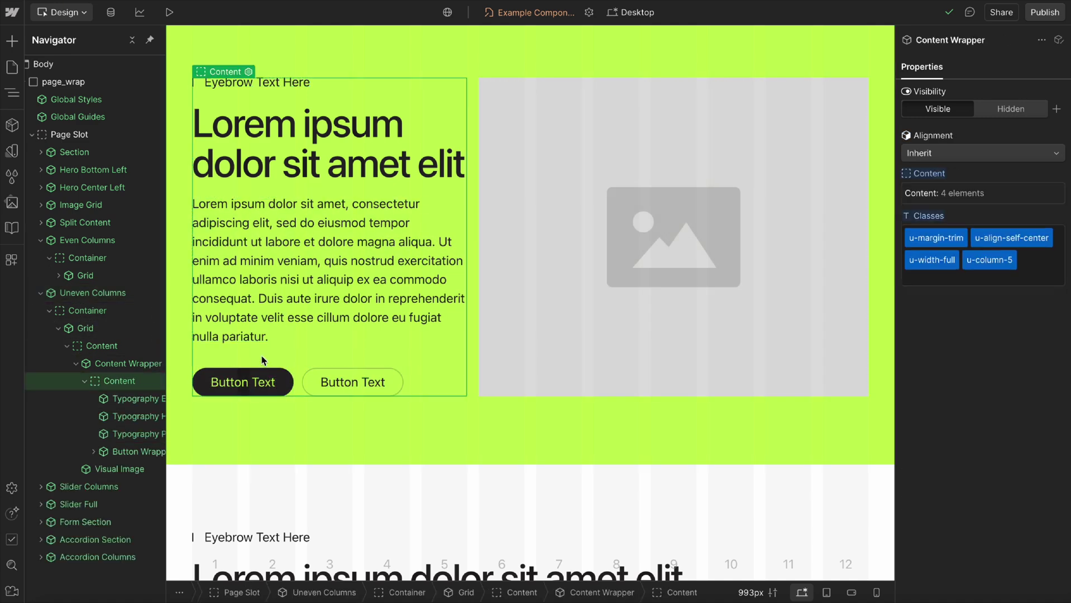
Review the example sections above Uneven Columns, from Even Columns back to the hero sections.
scroll(262, 357, up, 9)
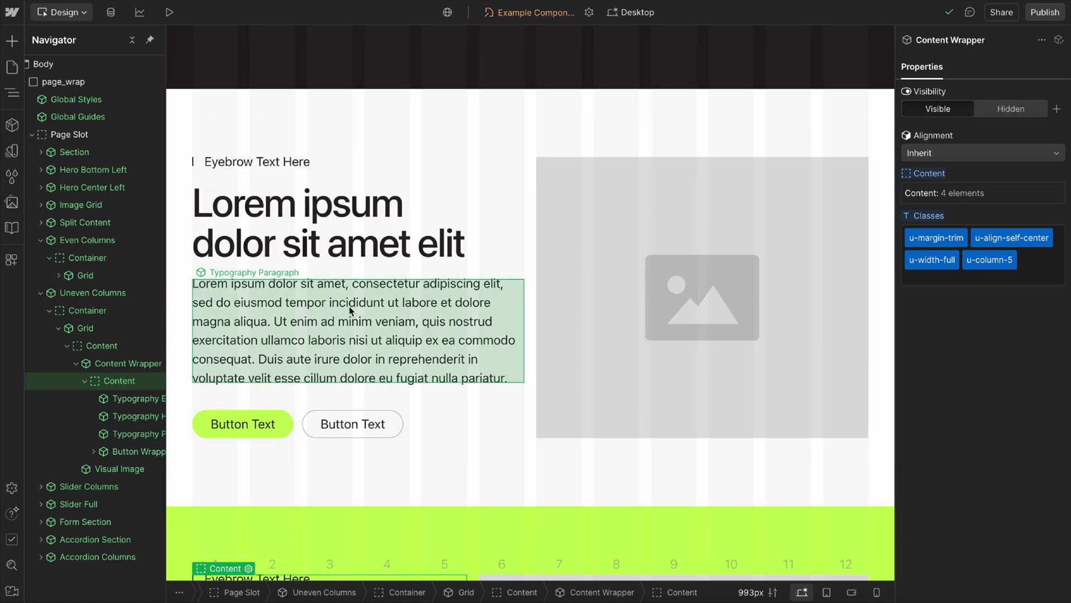
scroll(363, 282, up, 20)
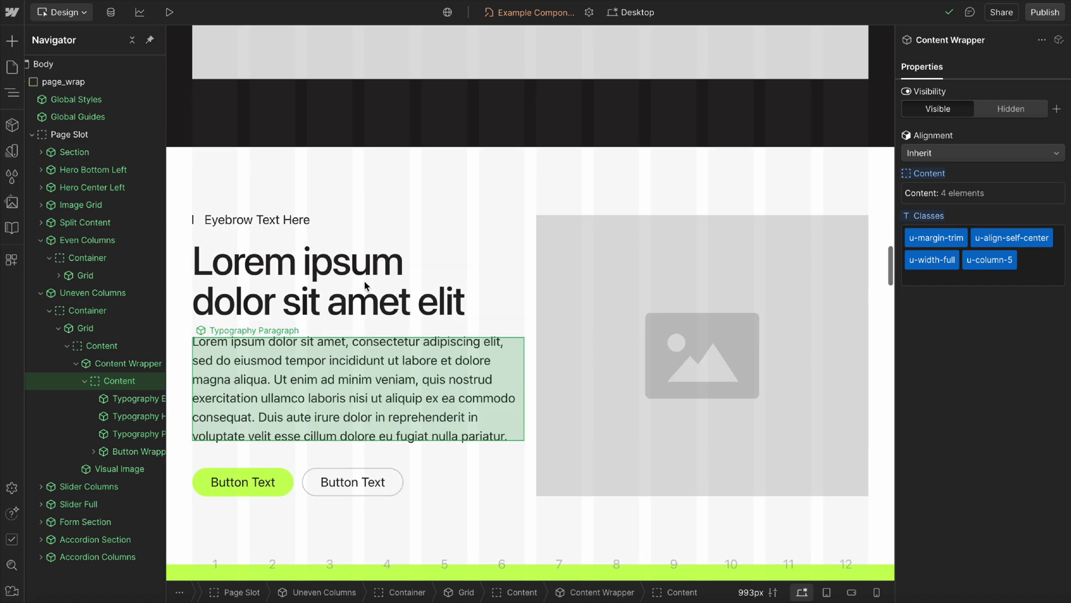
scroll(365, 281, up, 15)
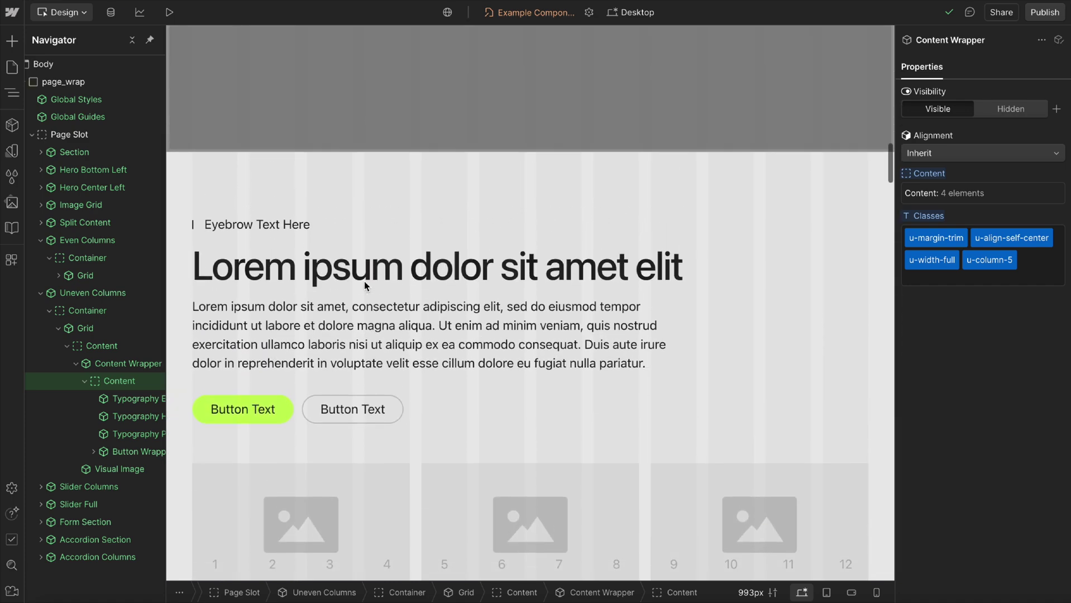
scroll(244, 179, down, 8)
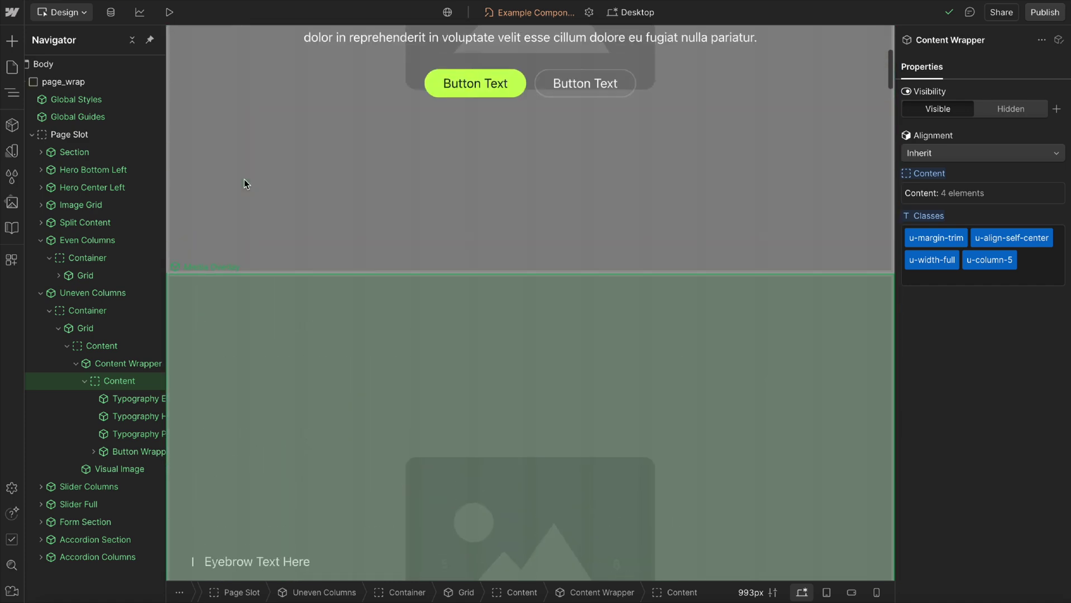